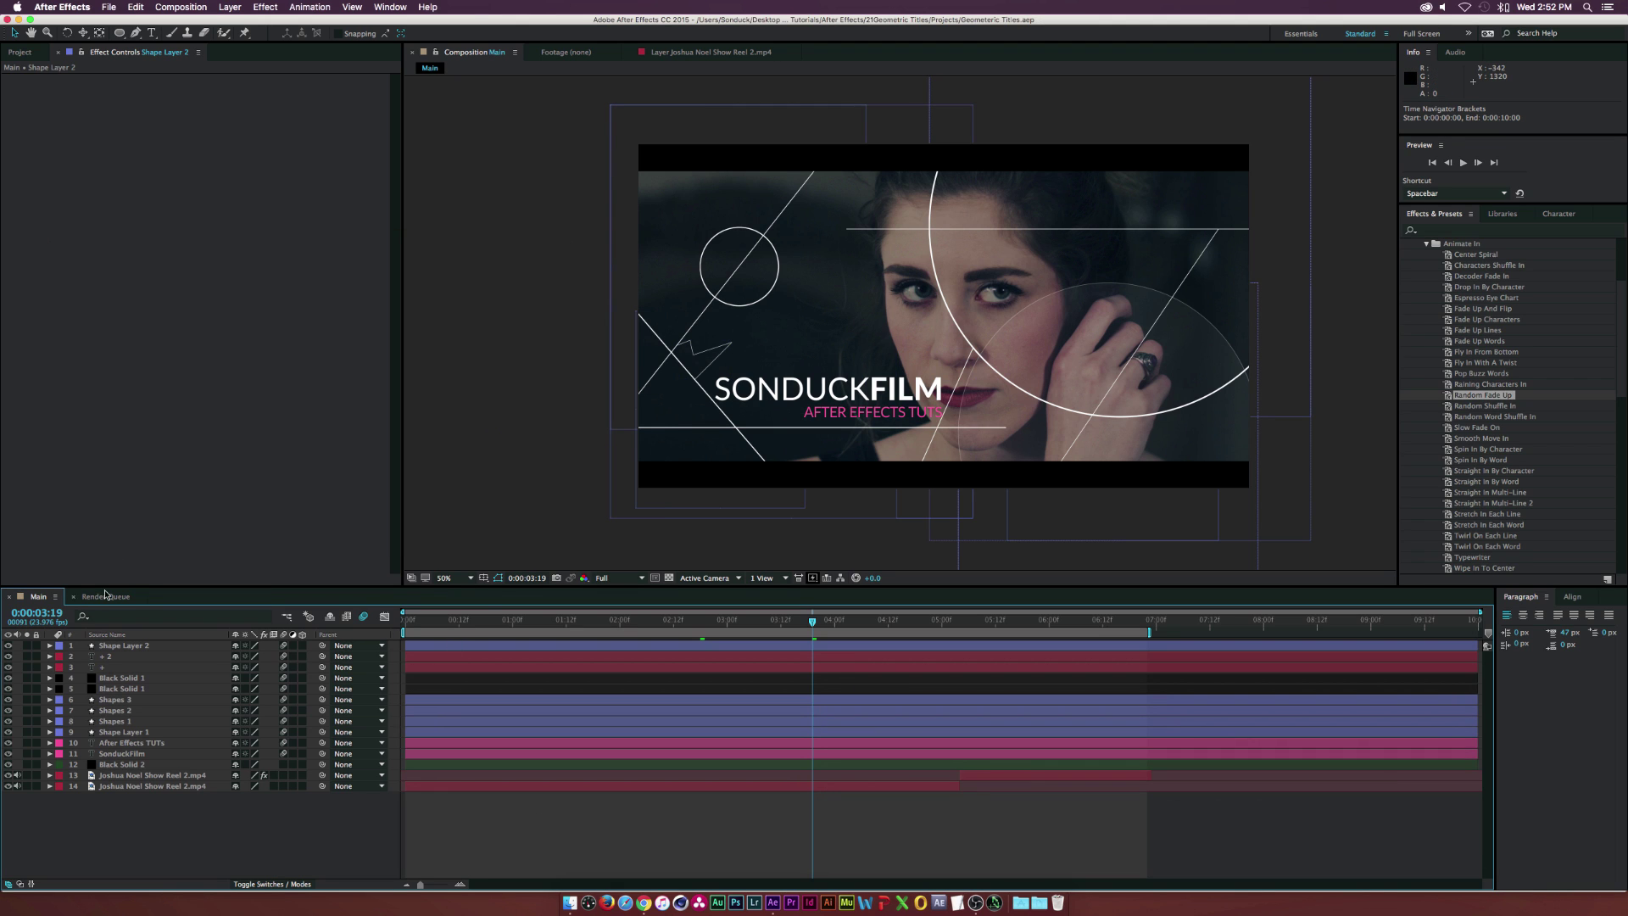
Draw a large circle with the Ellipse tool in the TUT composition, extending below the frame's lower edge
left_click(20, 52)
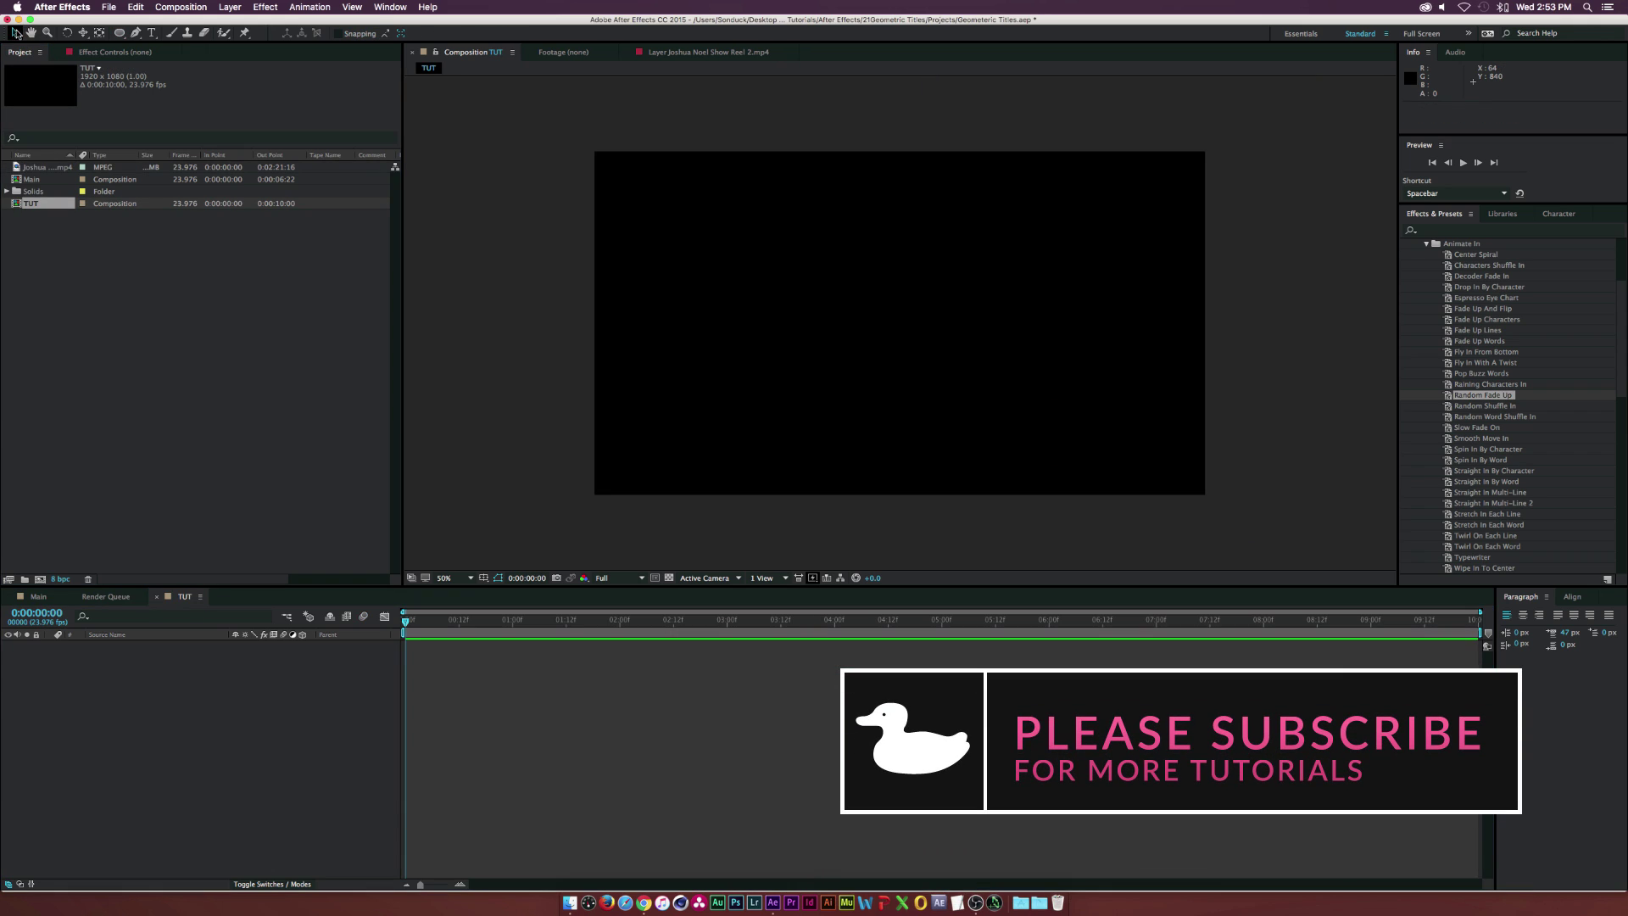
left_click(119, 34)
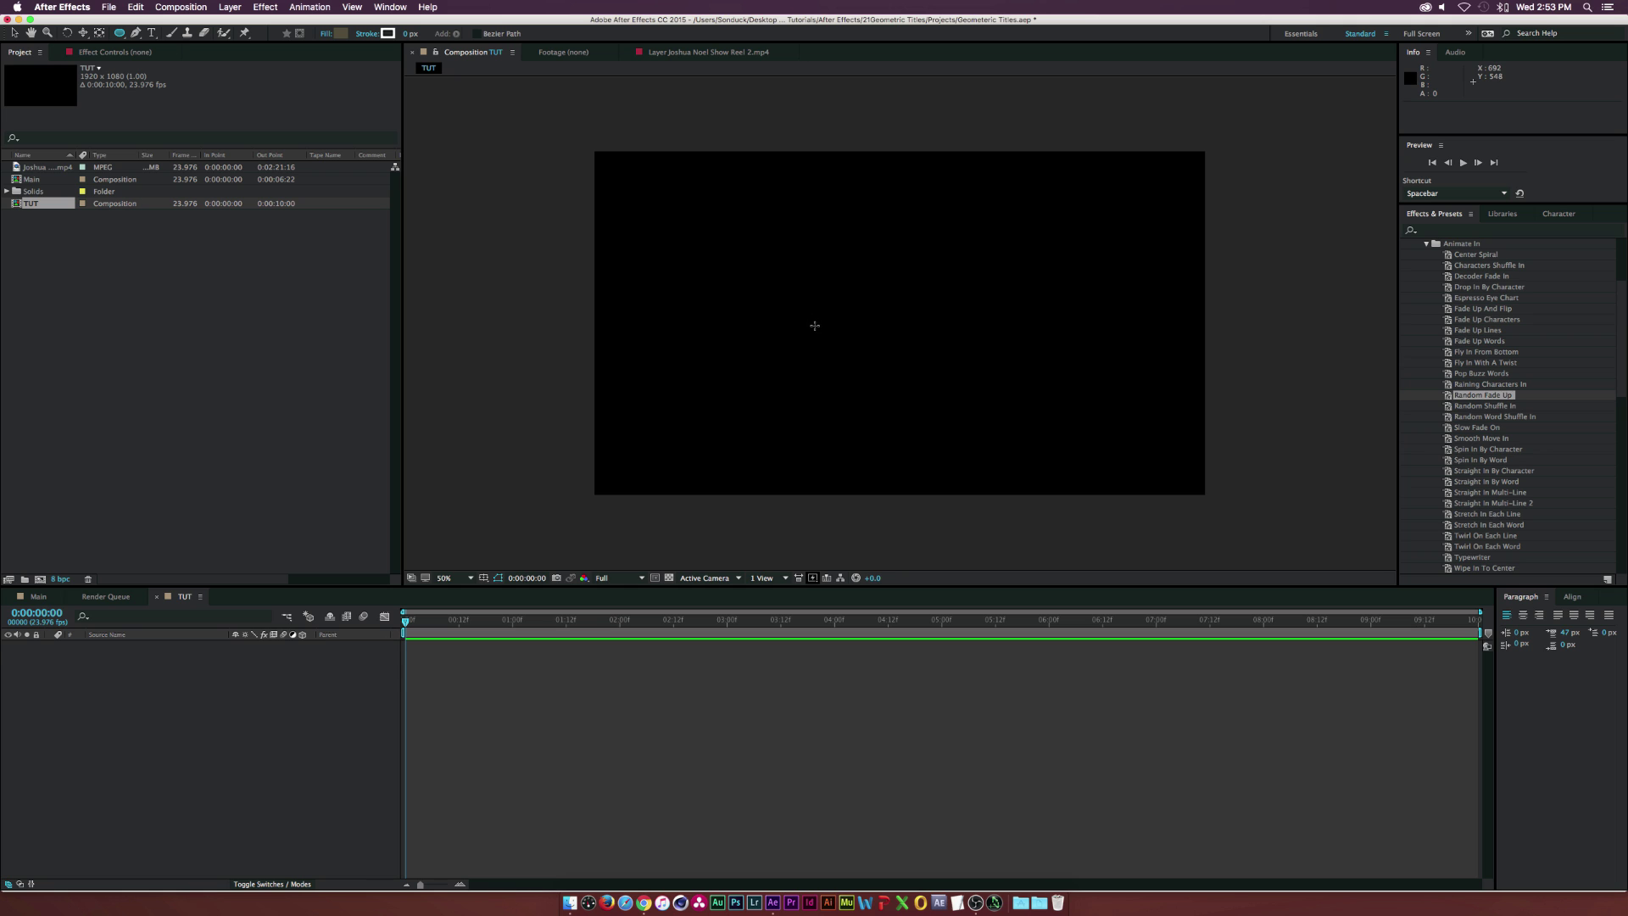
left_click_drag(815, 325, 1192, 110)
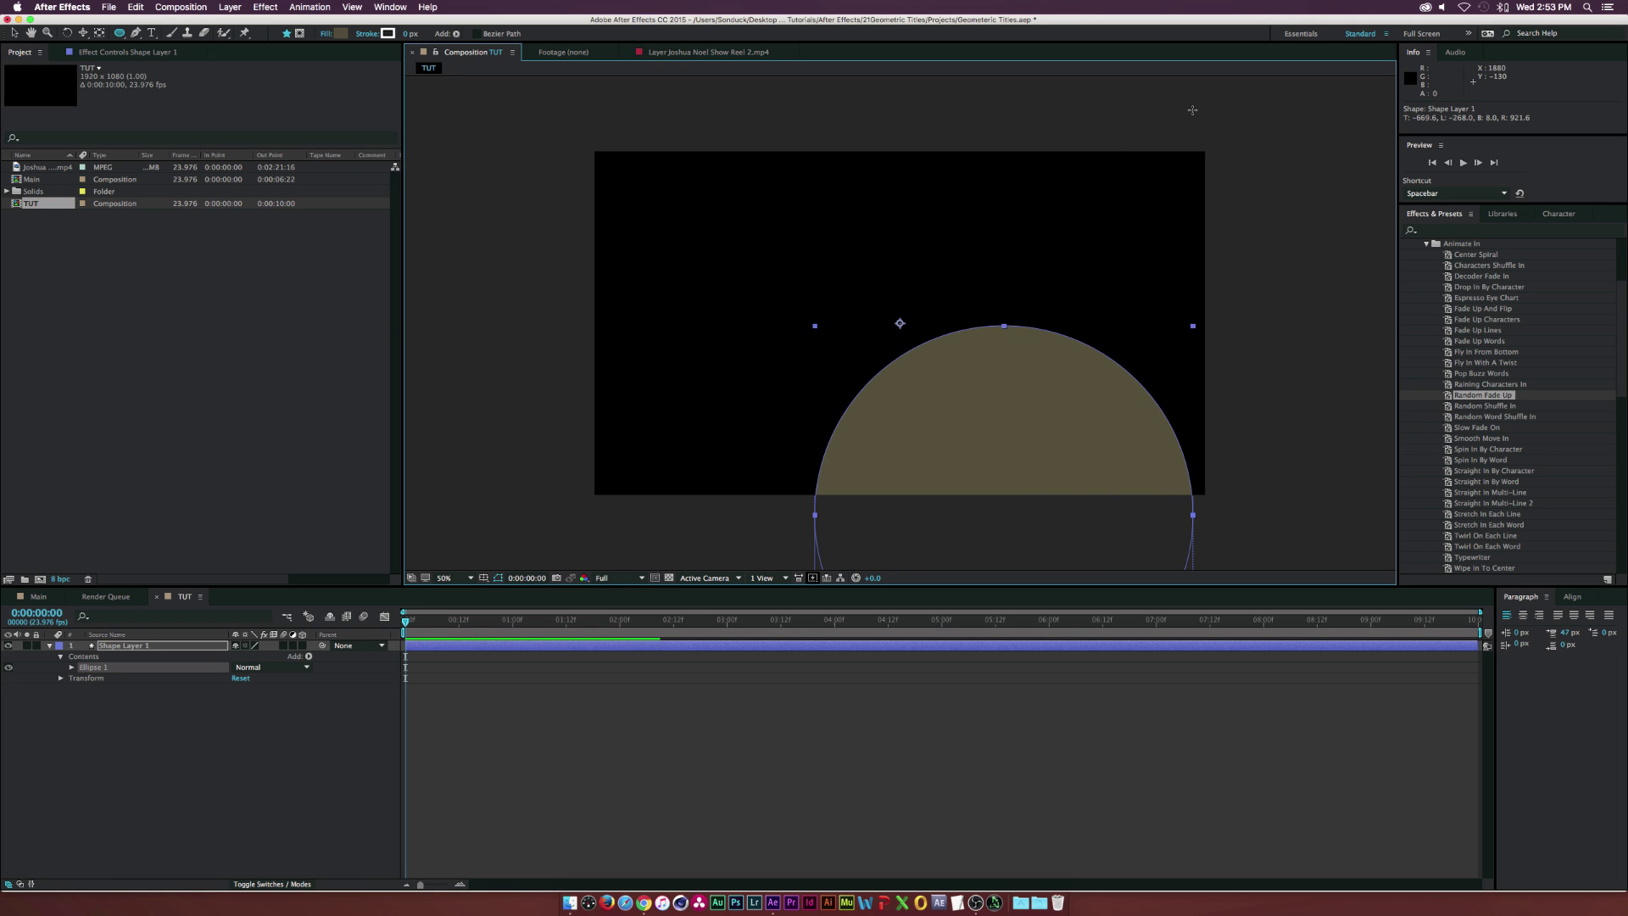
Move the circle on Shape Layer 1 to the frame's upper-right corner so part of it extends outside the frame
left_click(121, 647)
left_click(13, 33)
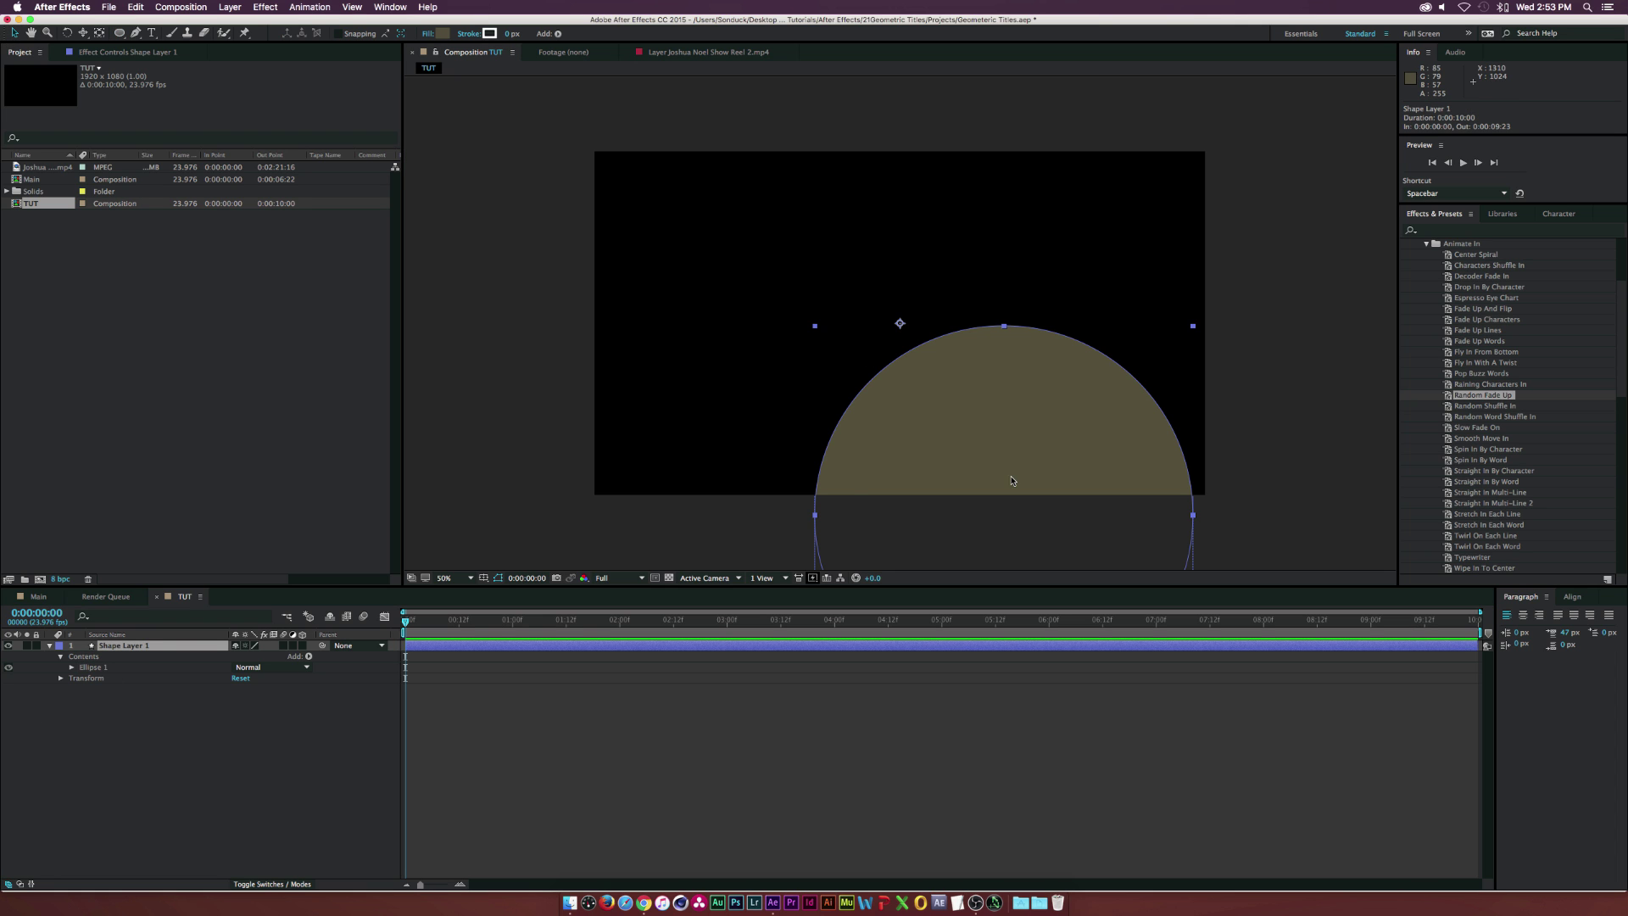
left_click_drag(1056, 346, 1190, 43)
mouse_move(1158, 169)
left_mouse_down()
mouse_move(1165, 129)
mouse_move(1160, 155)
left_mouse_up()
left_click(140, 737)
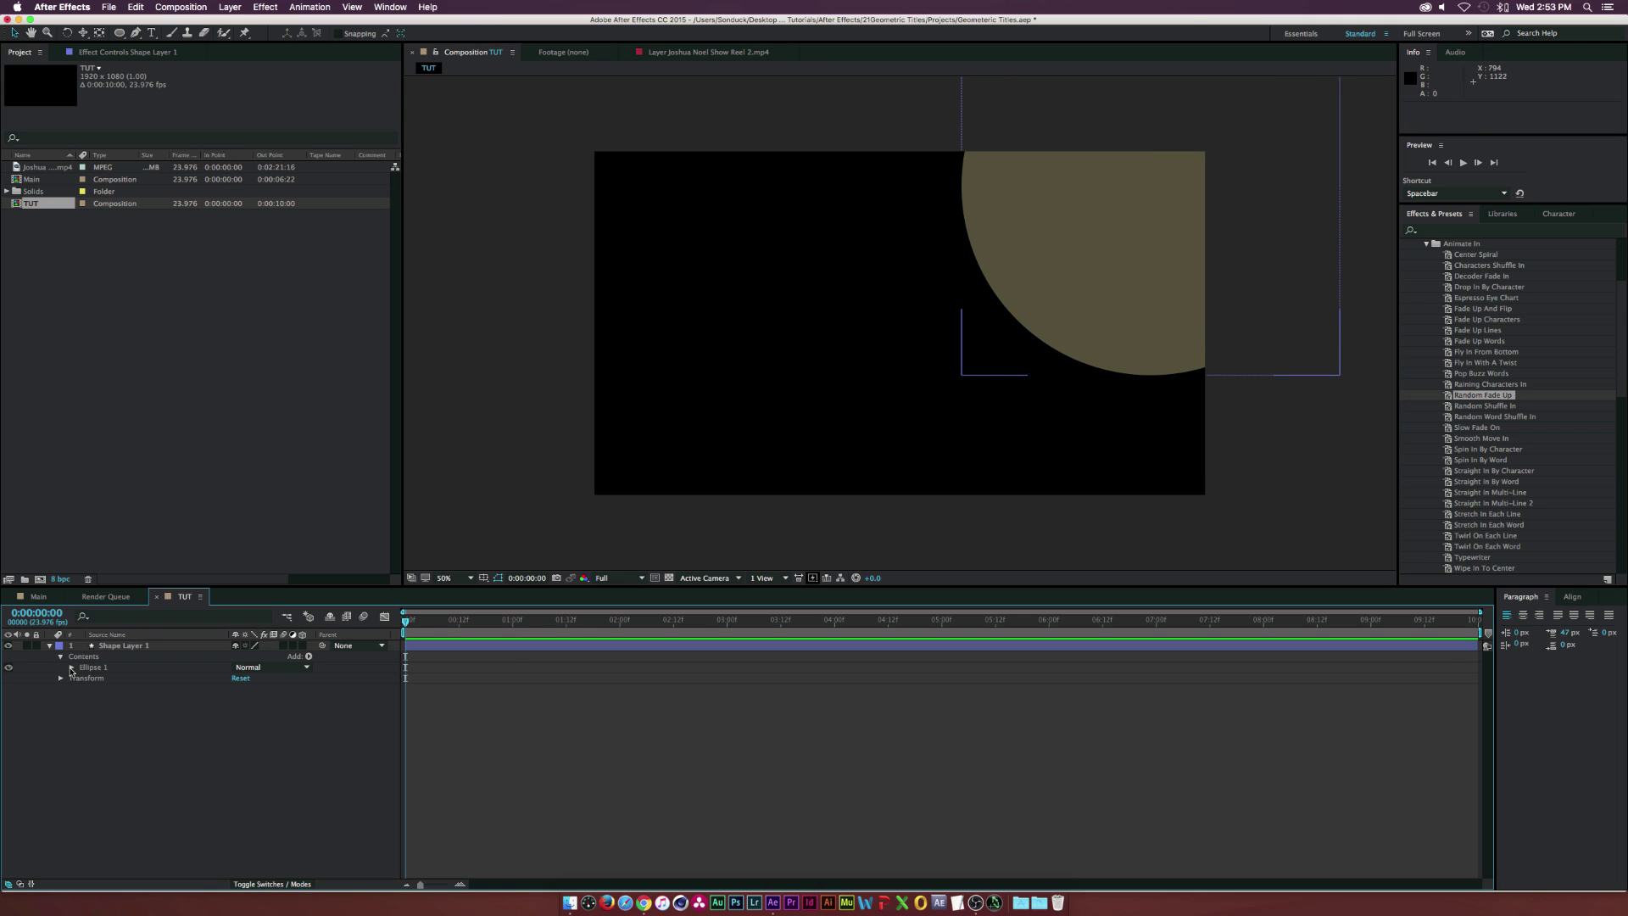
Delete the fill from Ellipse 1 on Shape Layer 1
left_click(71, 668)
left_click(99, 700)
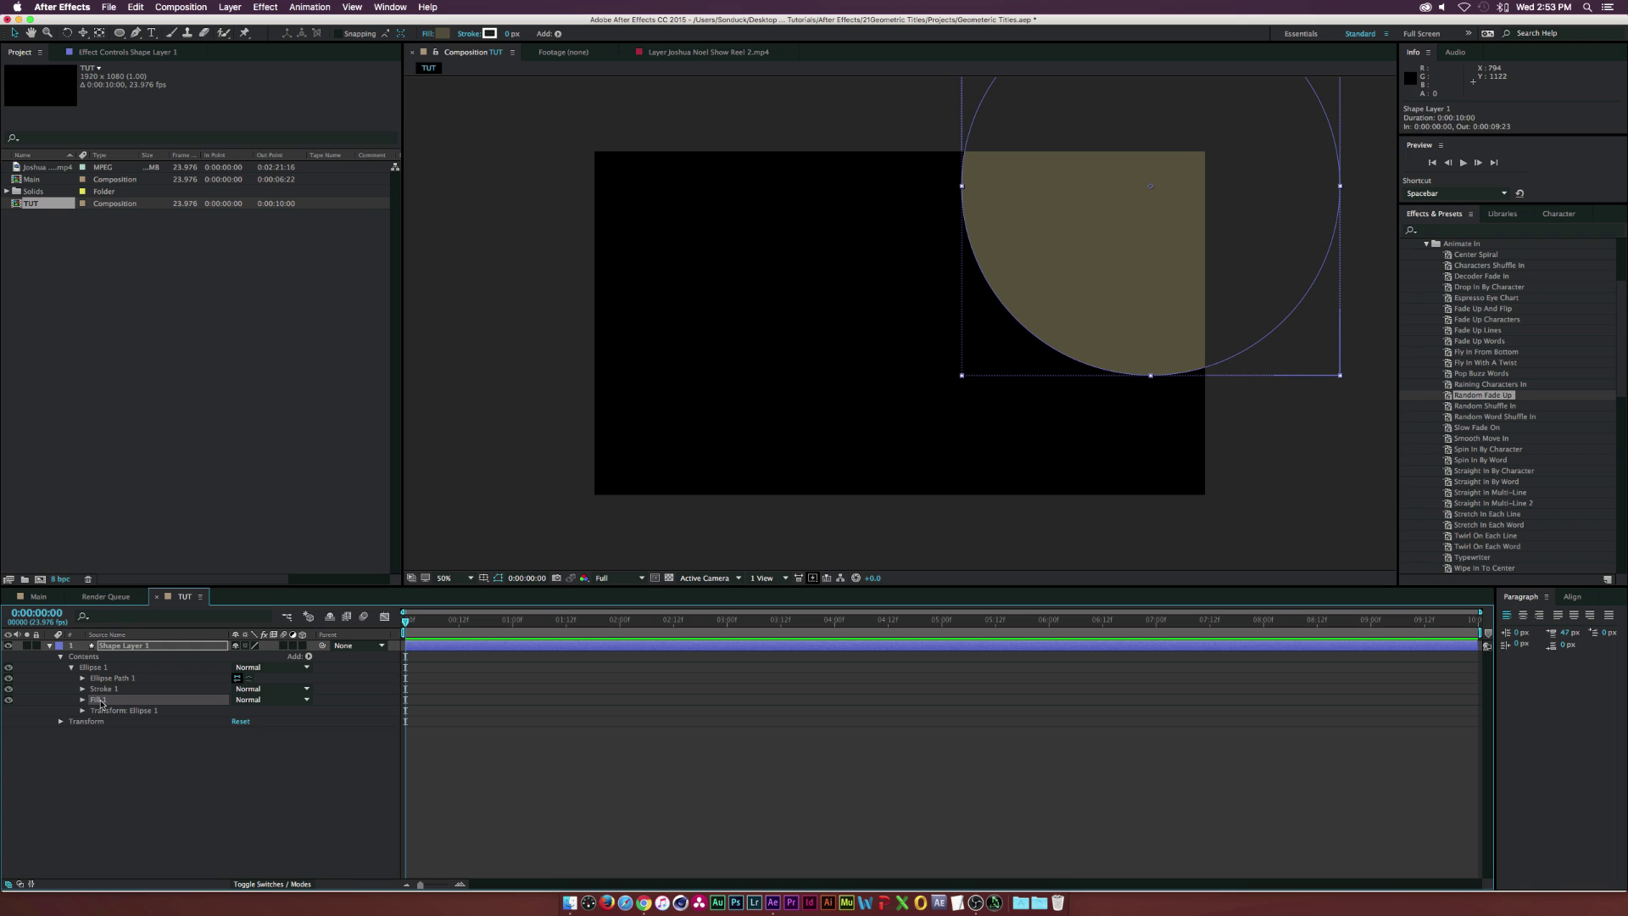
key("Delete")
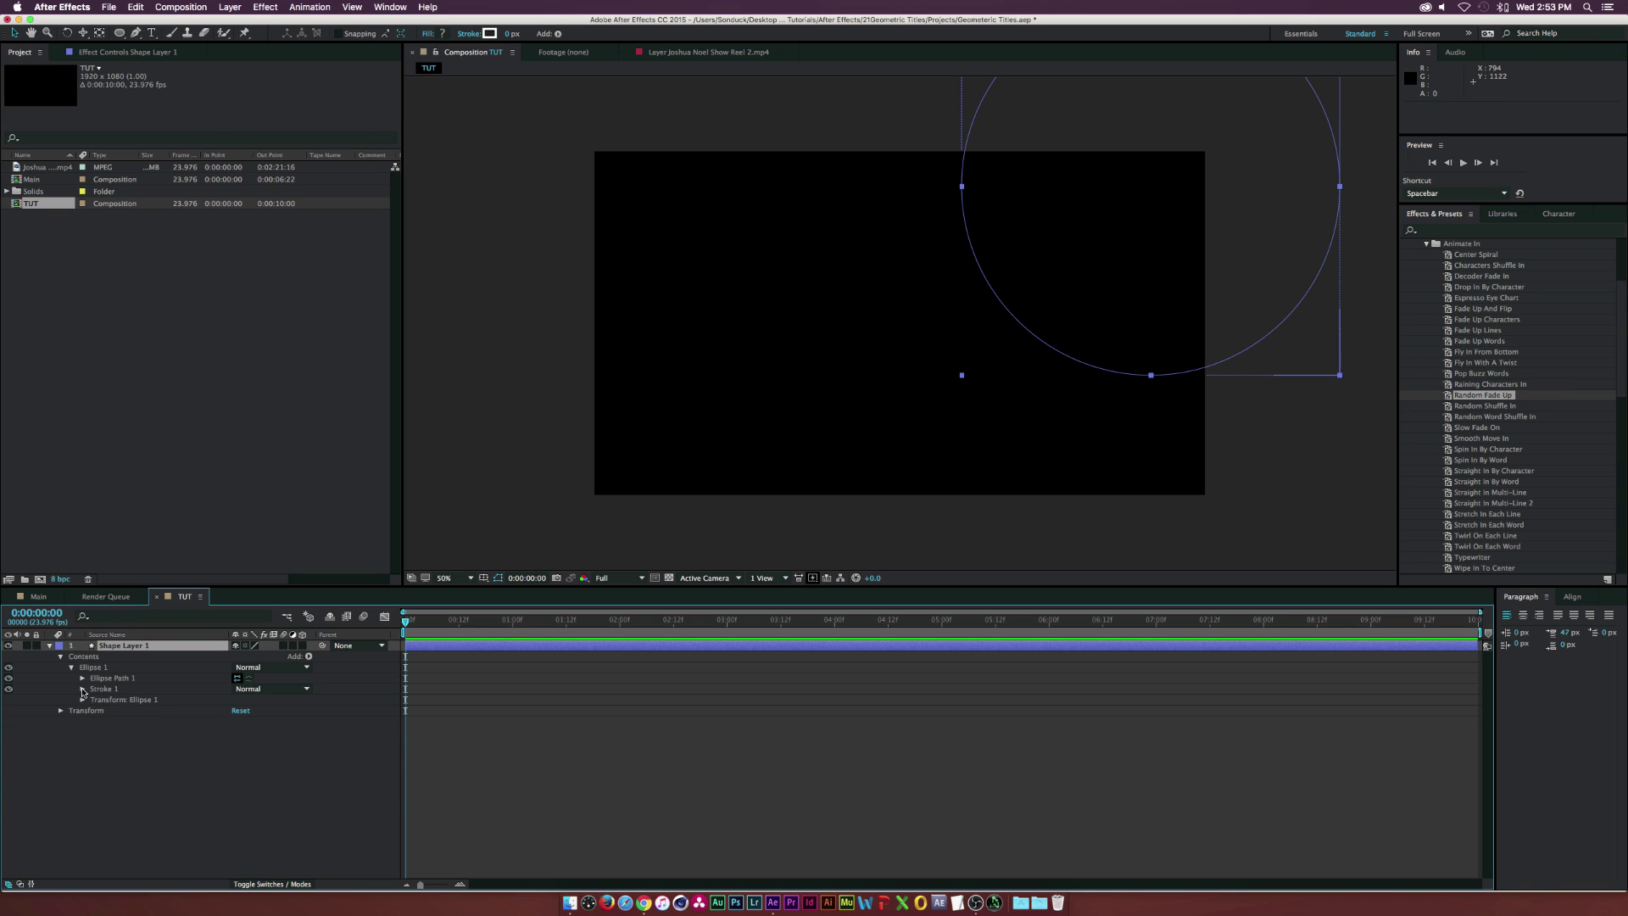
Set the ellipse's stroke width to 3 and confirm white (FFFFFF) as its stroke color
left_click(83, 690)
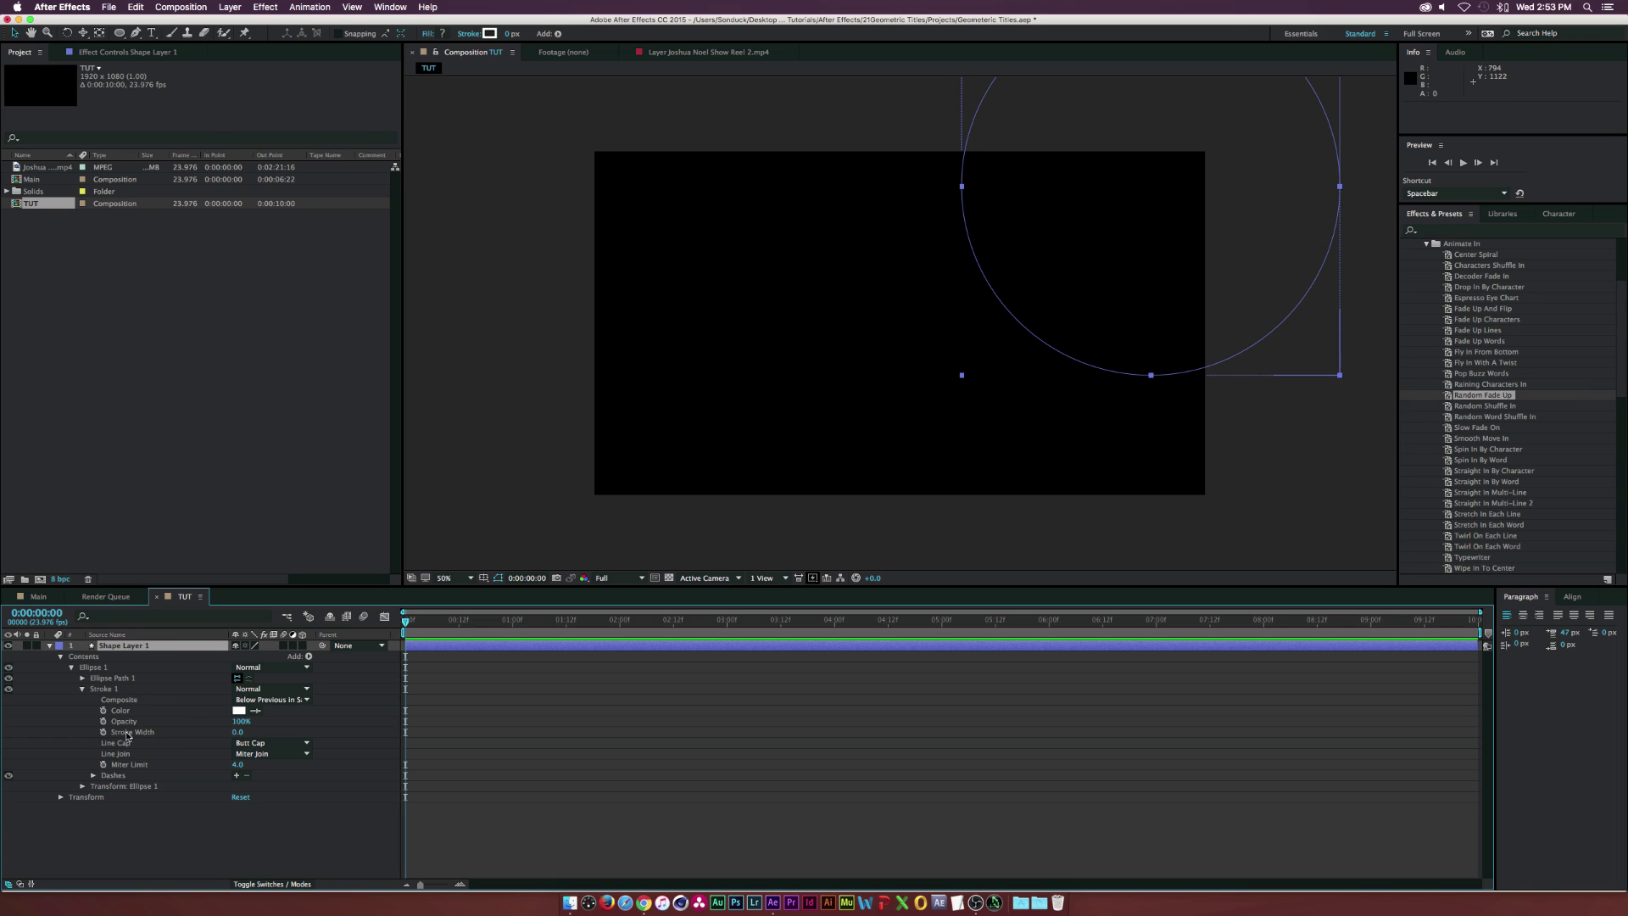
left_click(235, 732)
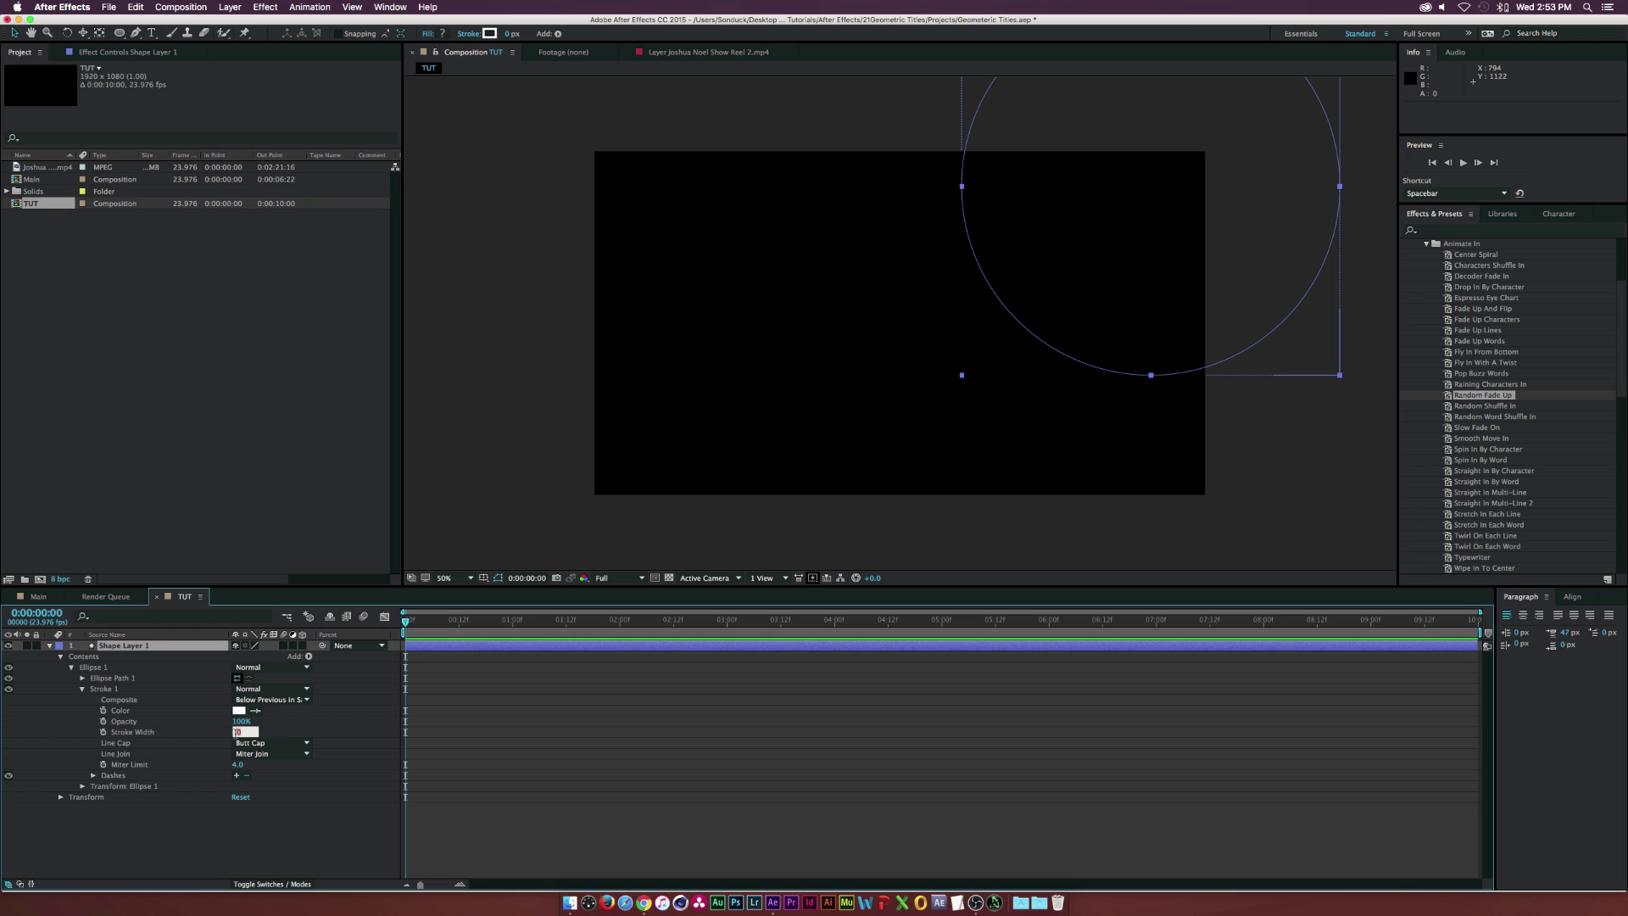
type("3")
key("Return")
left_click(289, 733)
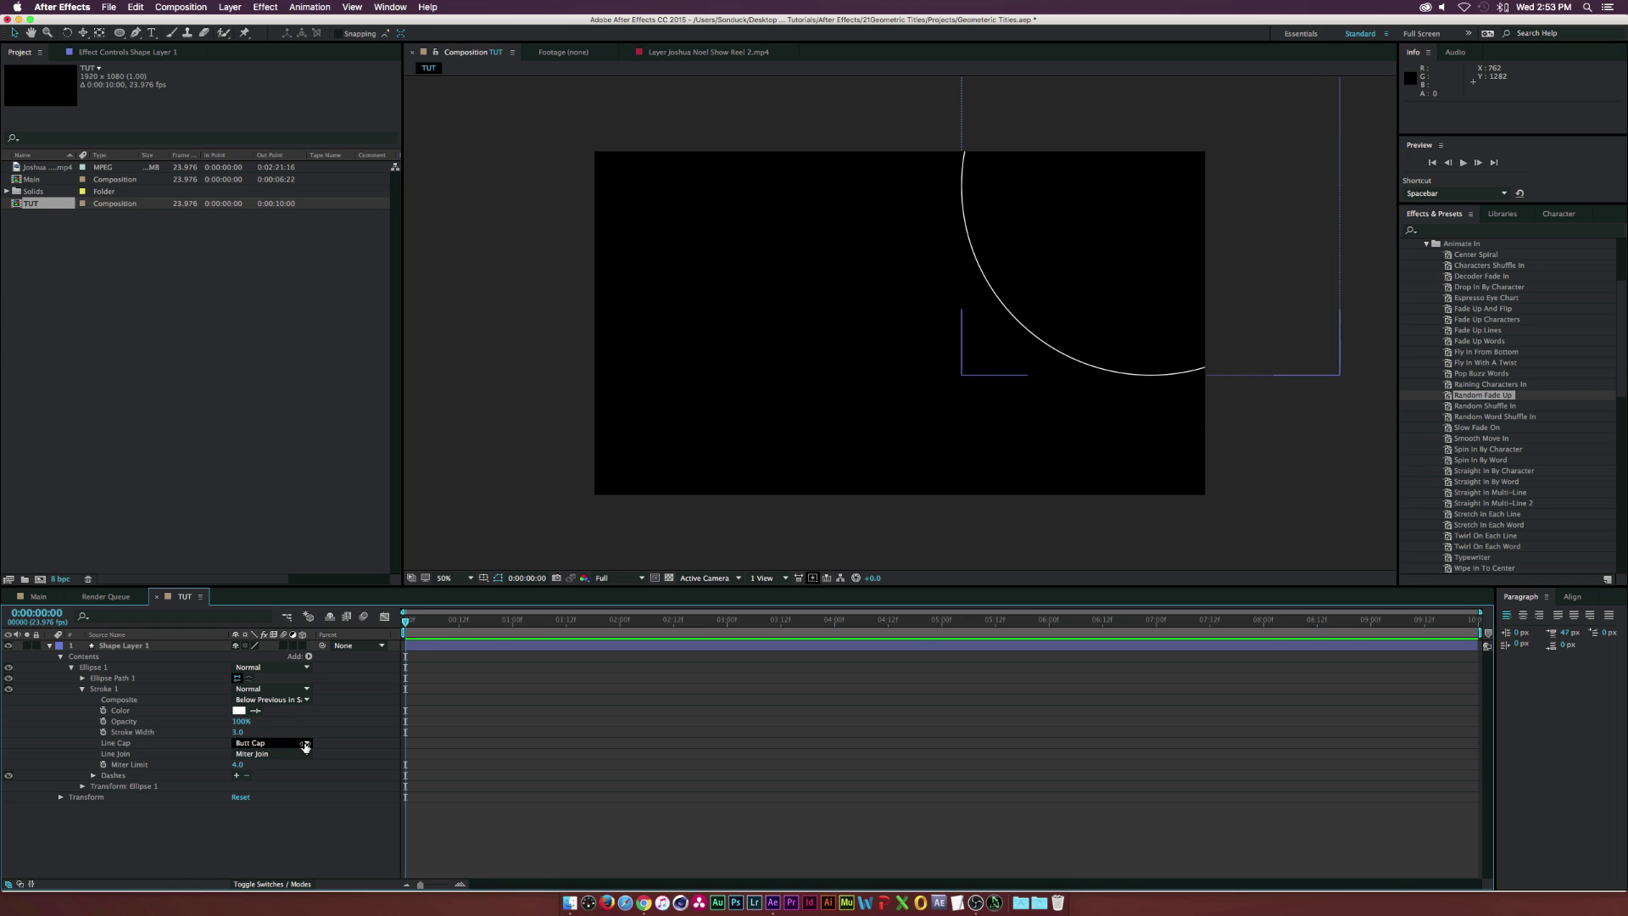
left_click(239, 711)
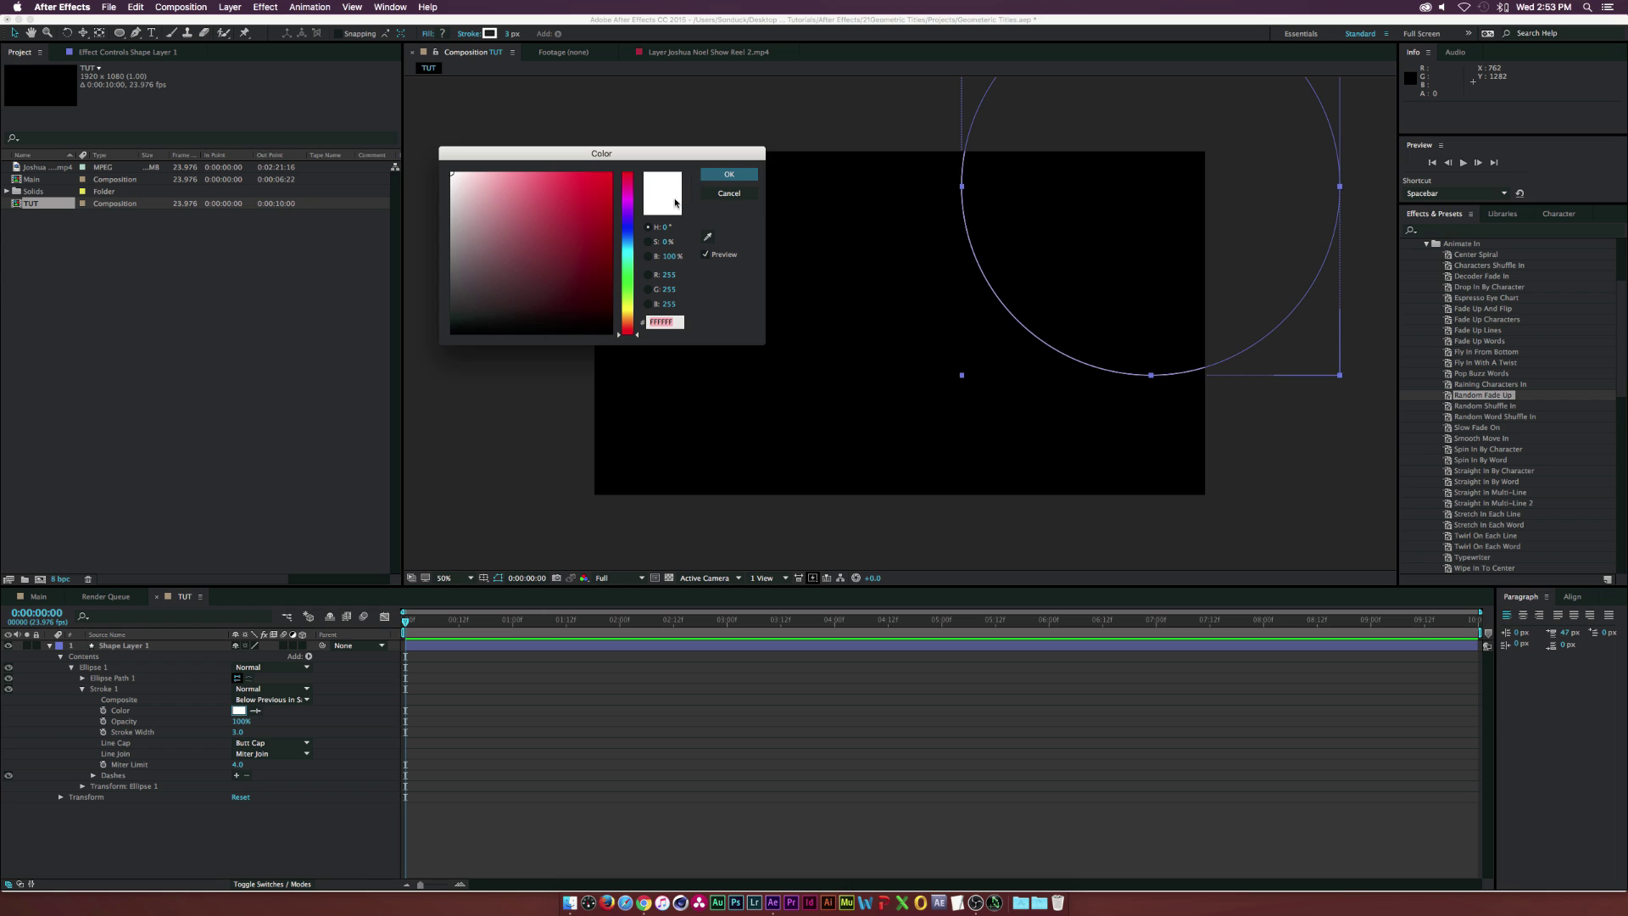
left_click(728, 174)
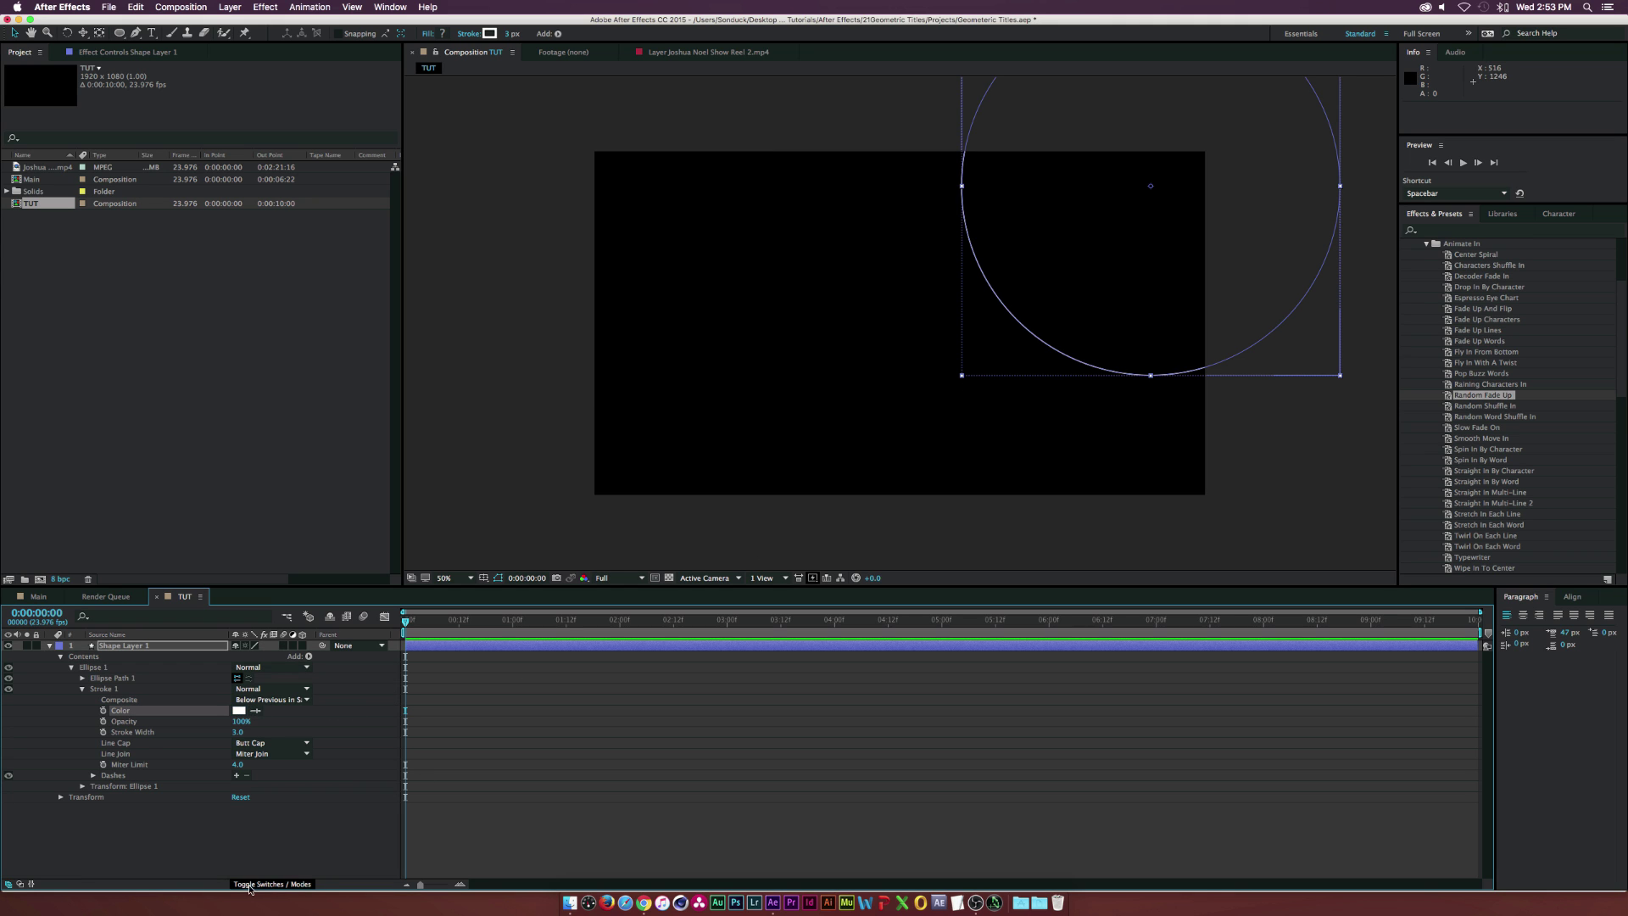
left_click(976, 386)
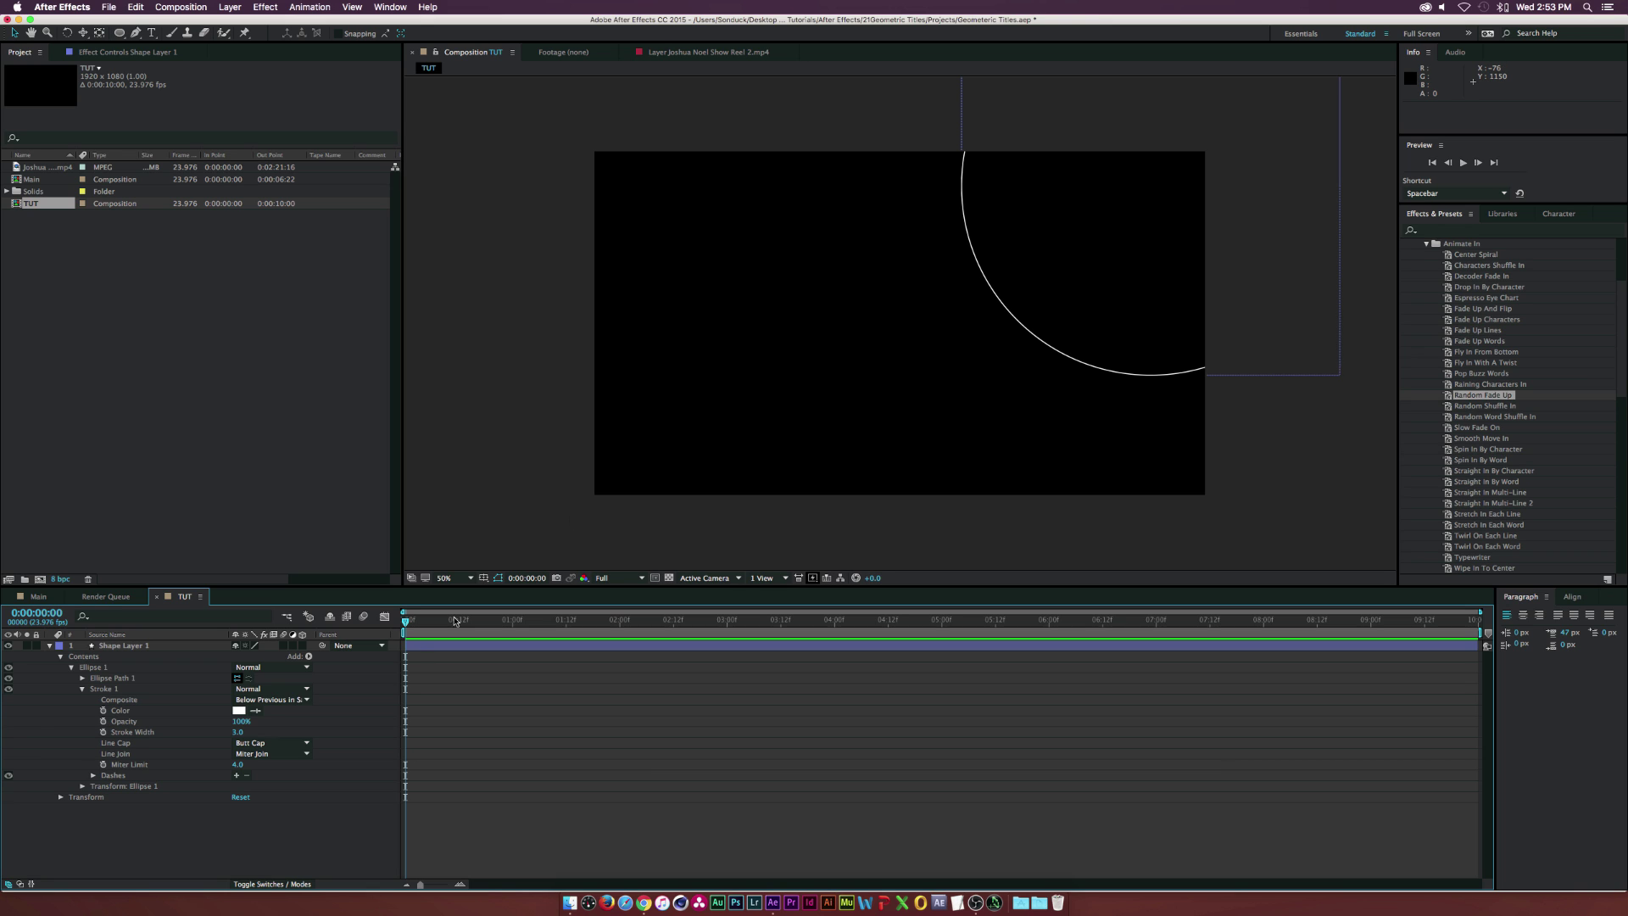
Add Trim Paths to Shape Layer 1 and set its Start to 100%
left_click(311, 657)
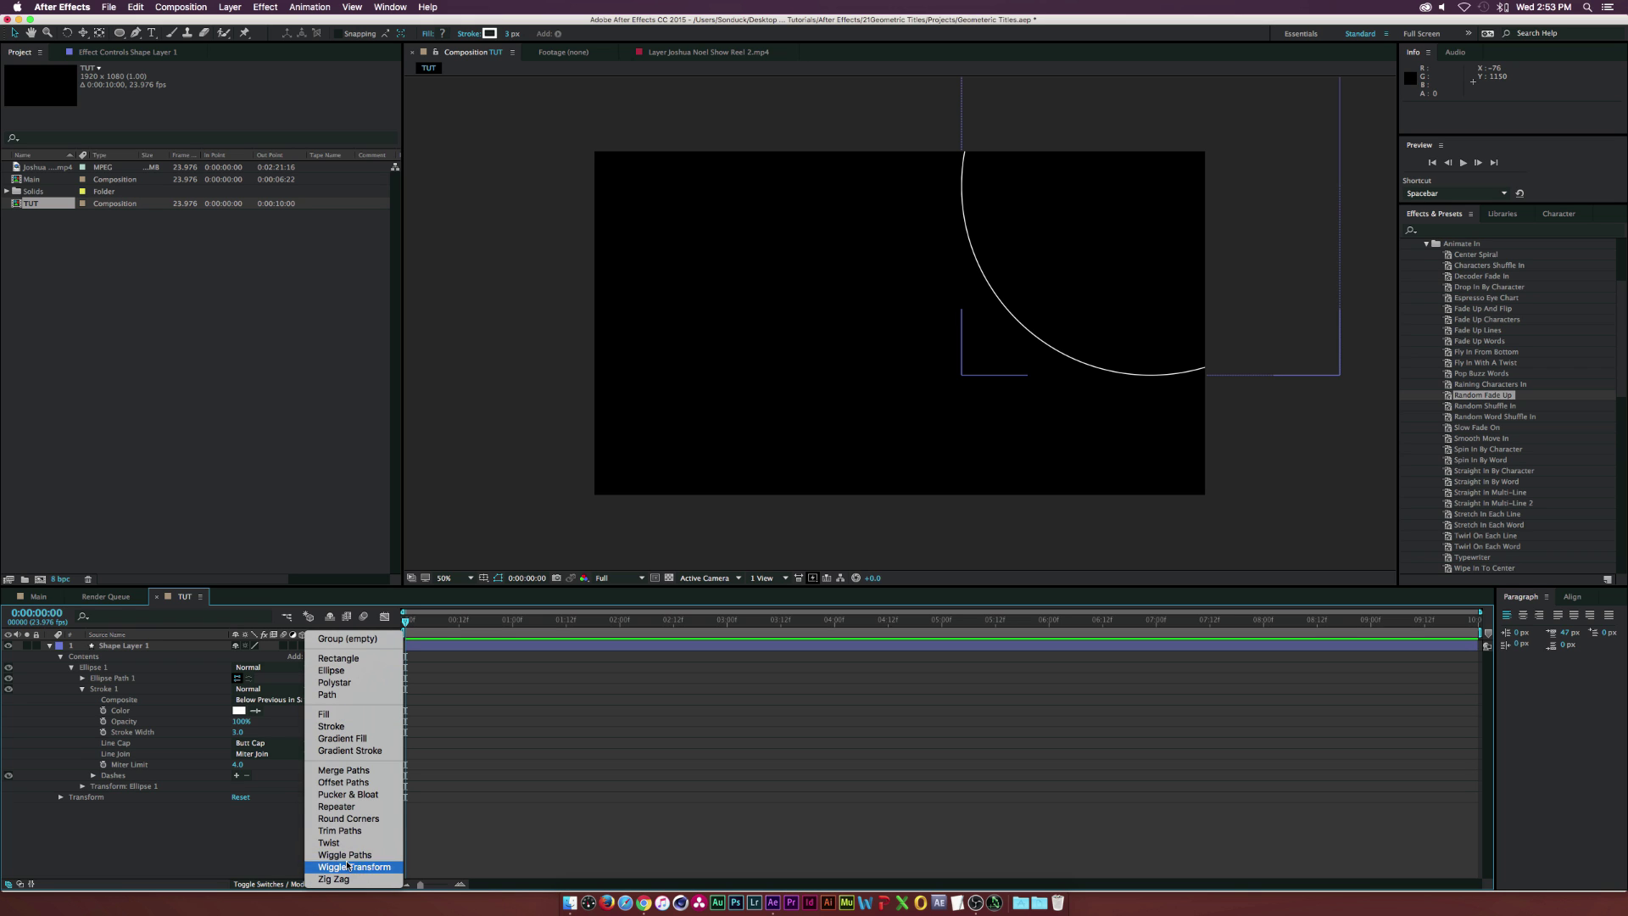
left_click(335, 831)
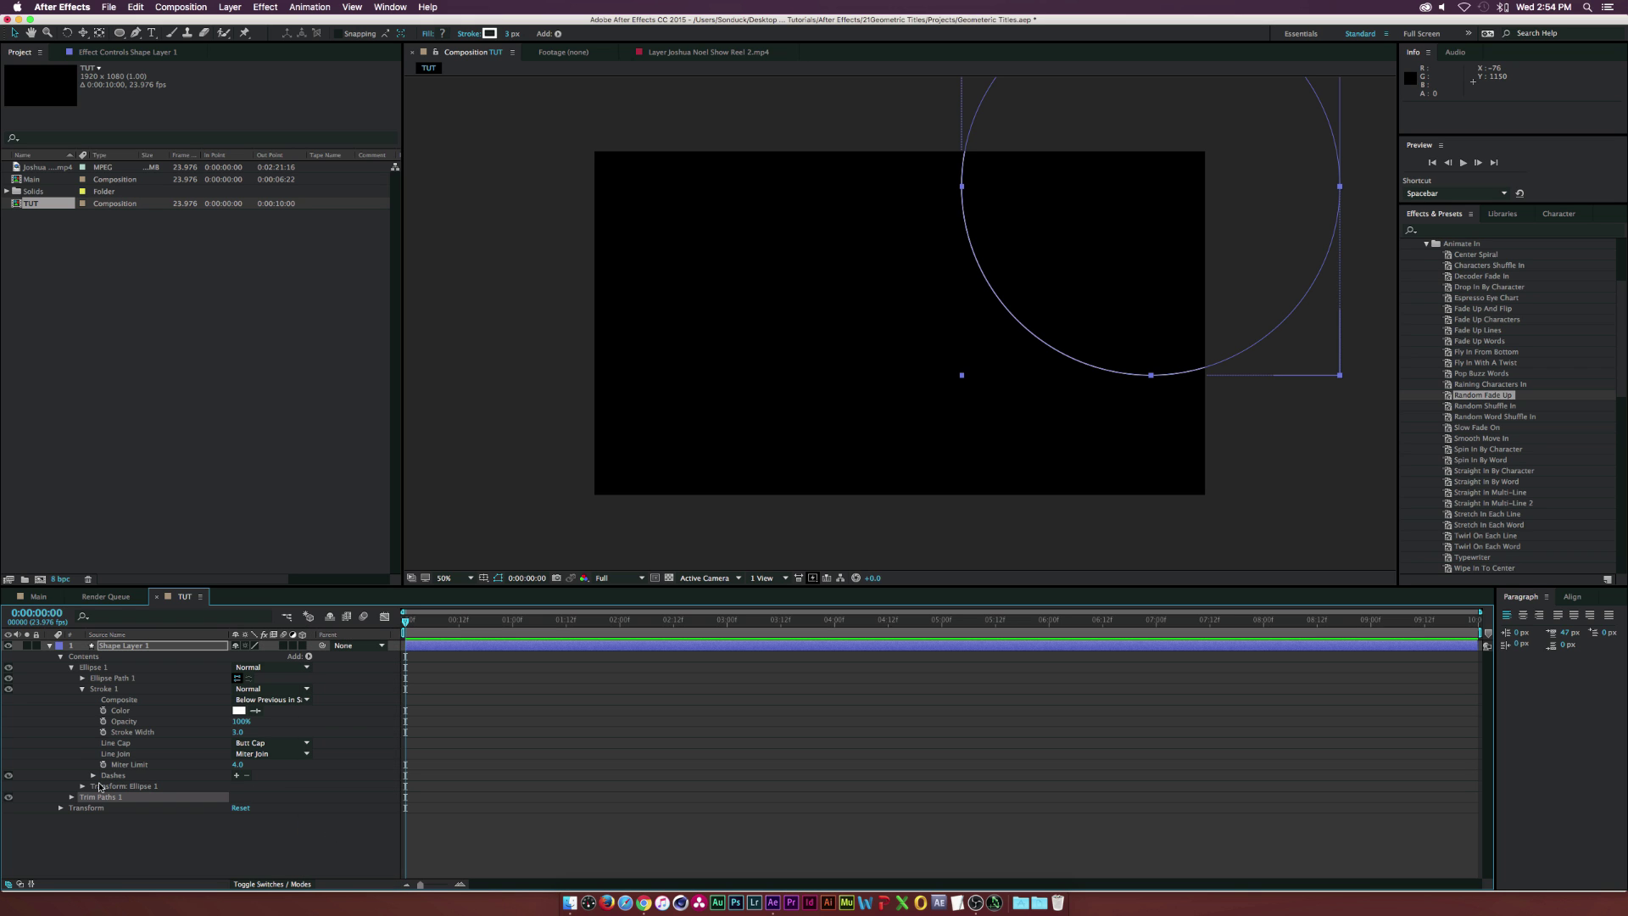
left_click(72, 797)
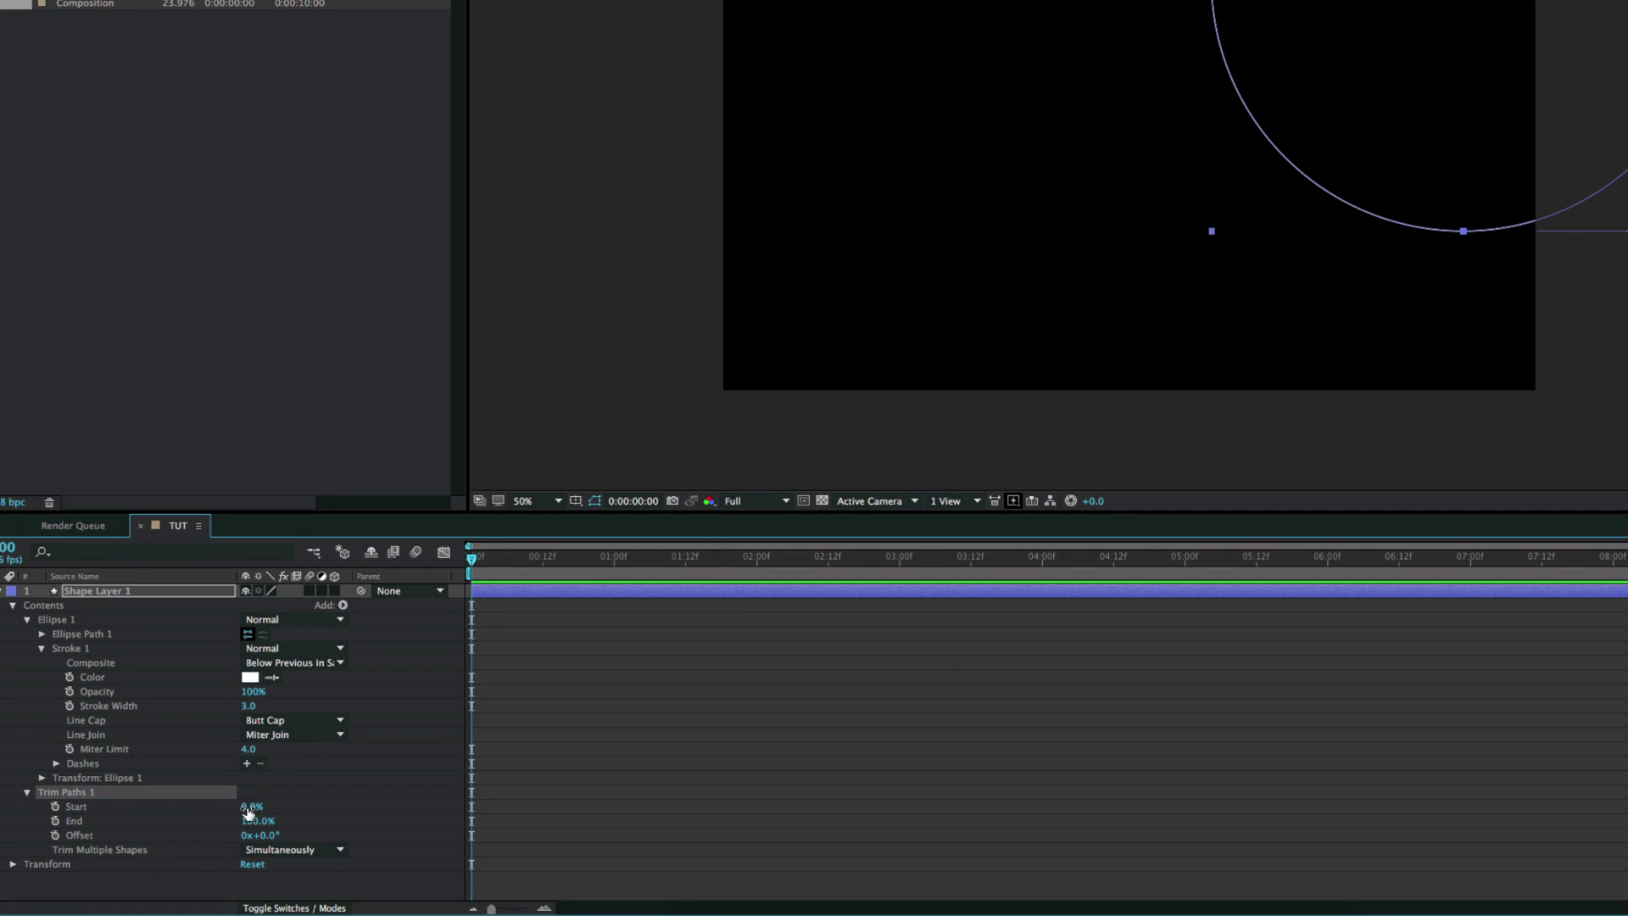
left_click_drag(248, 812, 341, 811)
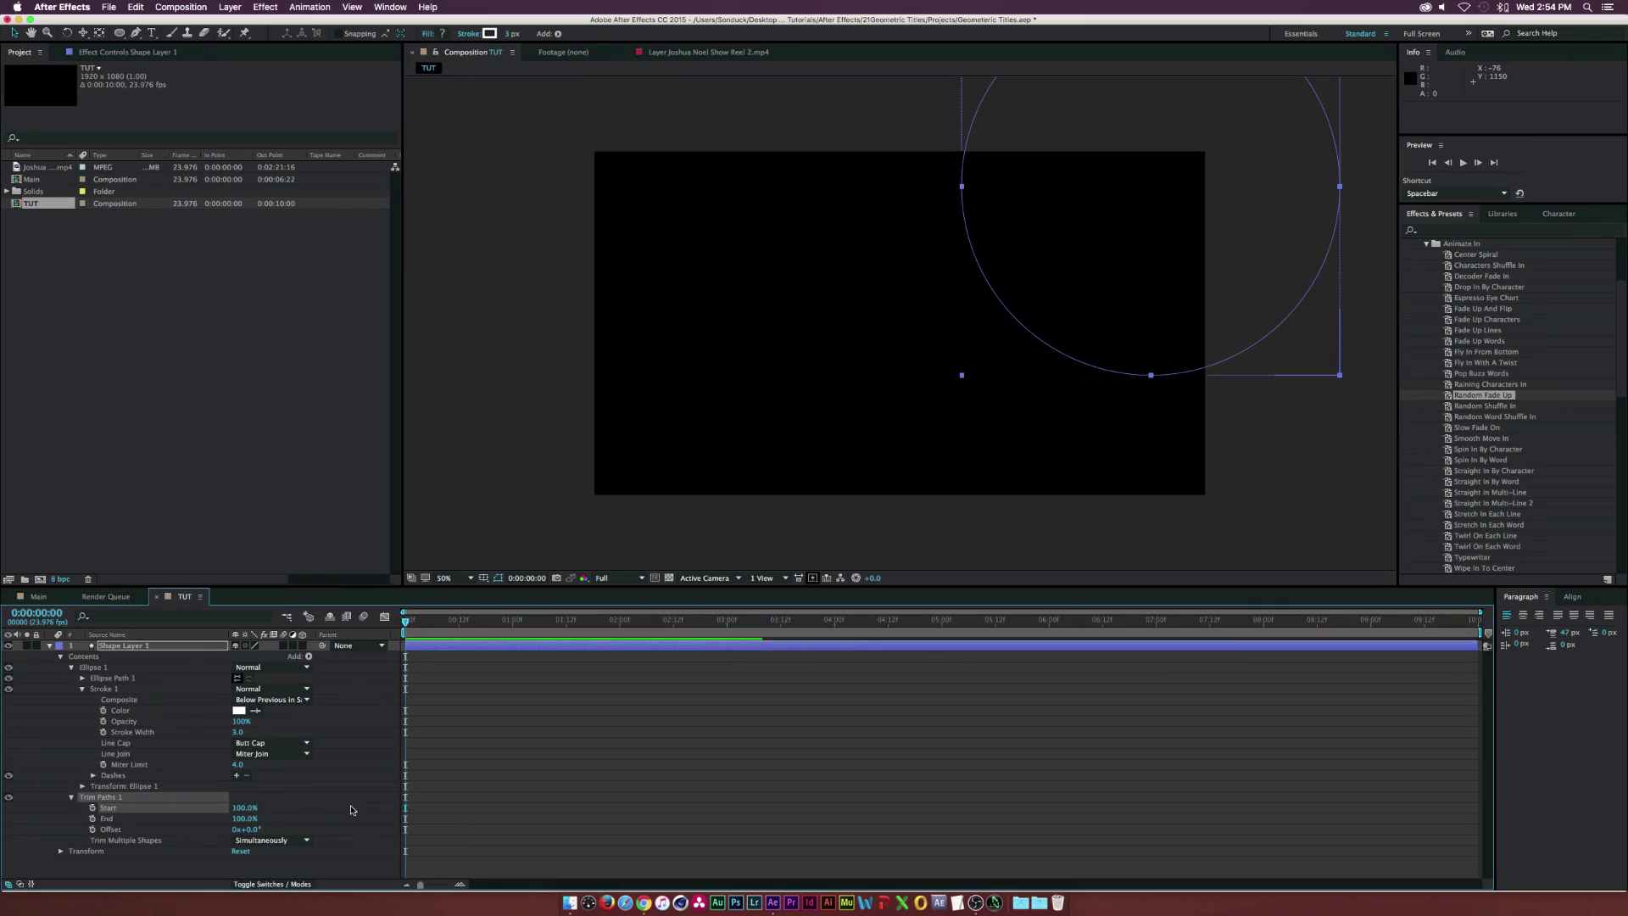
left_click(672, 359)
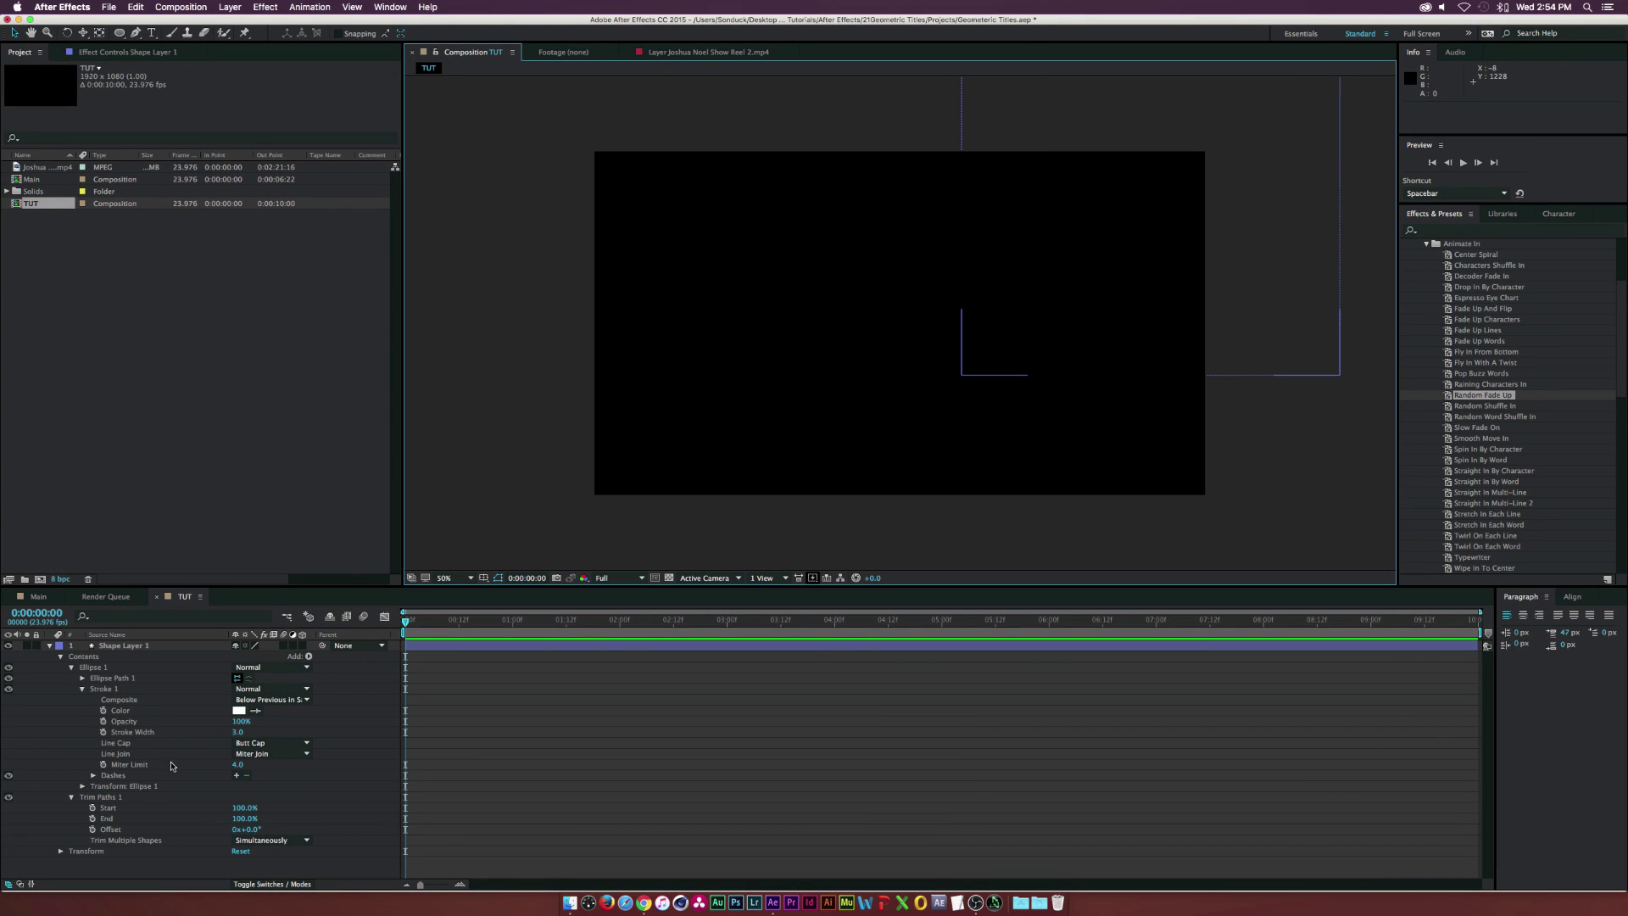
Keyframe the Trim Paths Start from 100% at 0:00 to 0% at 1:00 and scrub through the animation
left_click(94, 808)
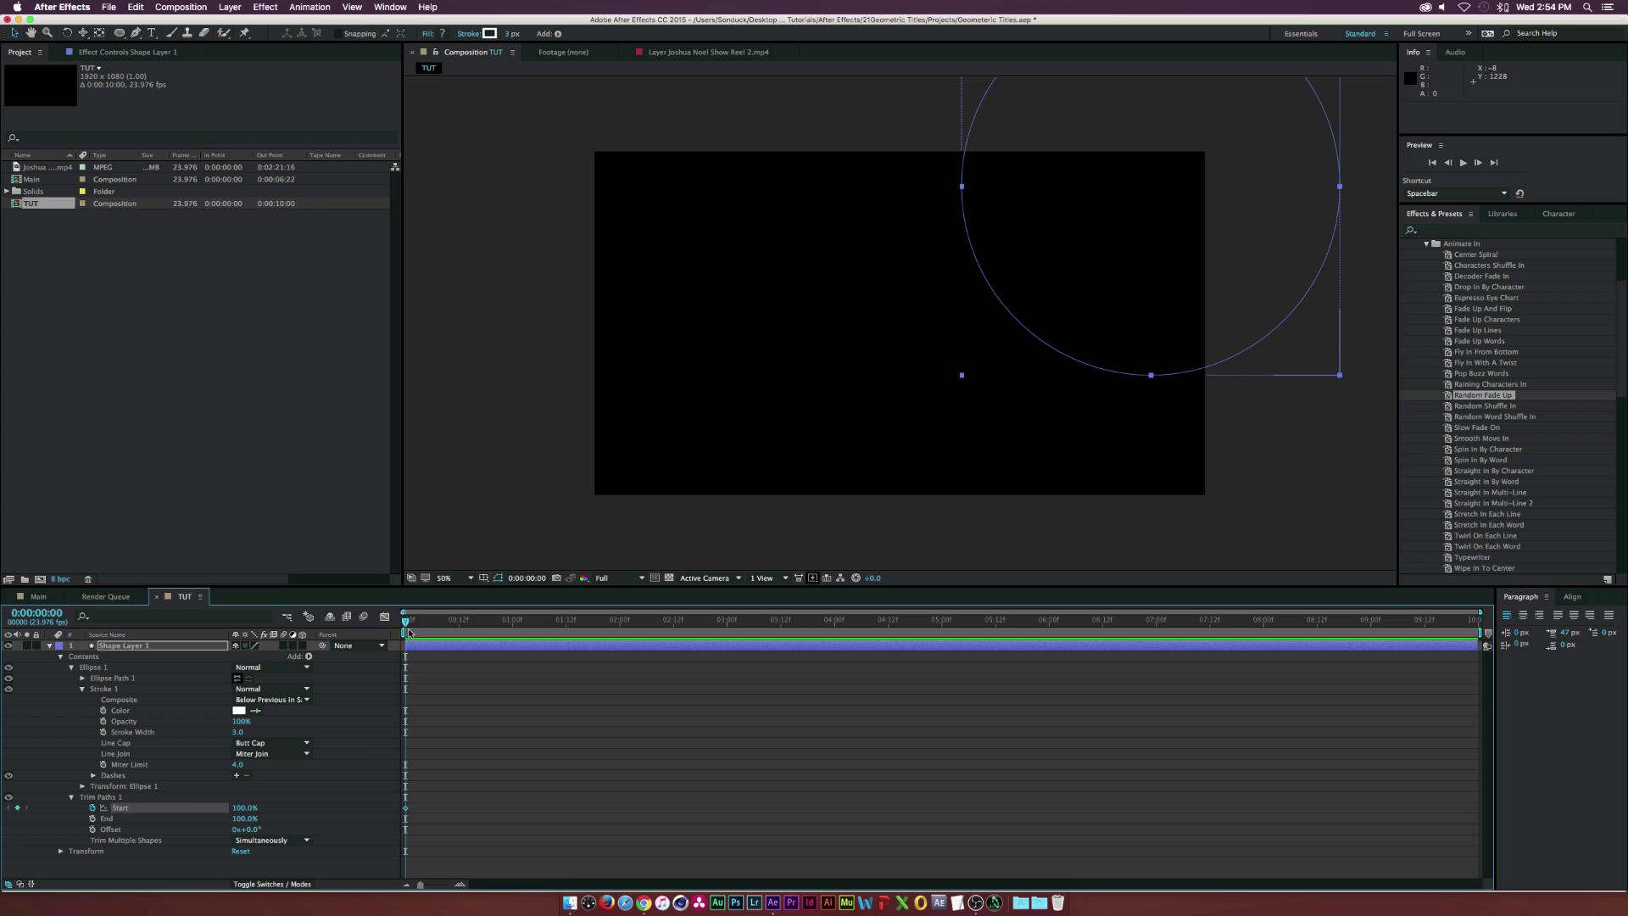
left_click_drag(408, 632, 512, 632)
left_click_drag(240, 807, 198, 806)
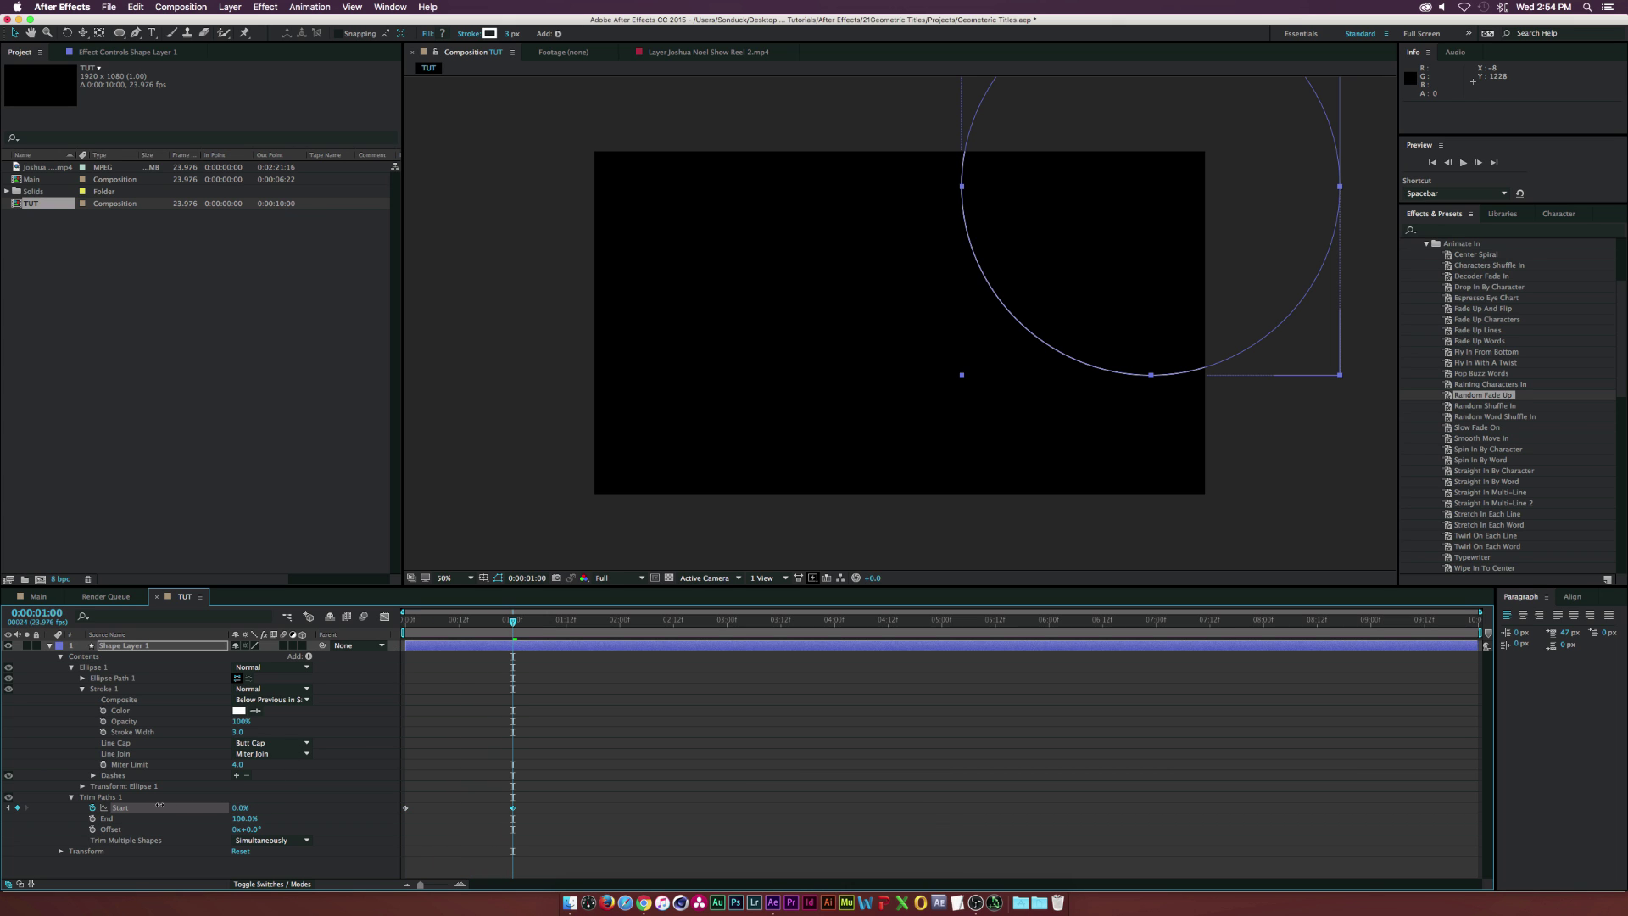
left_click(365, 746)
mouse_move(500, 620)
left_mouse_down()
mouse_move(424, 626)
mouse_move(468, 623)
left_mouse_up()
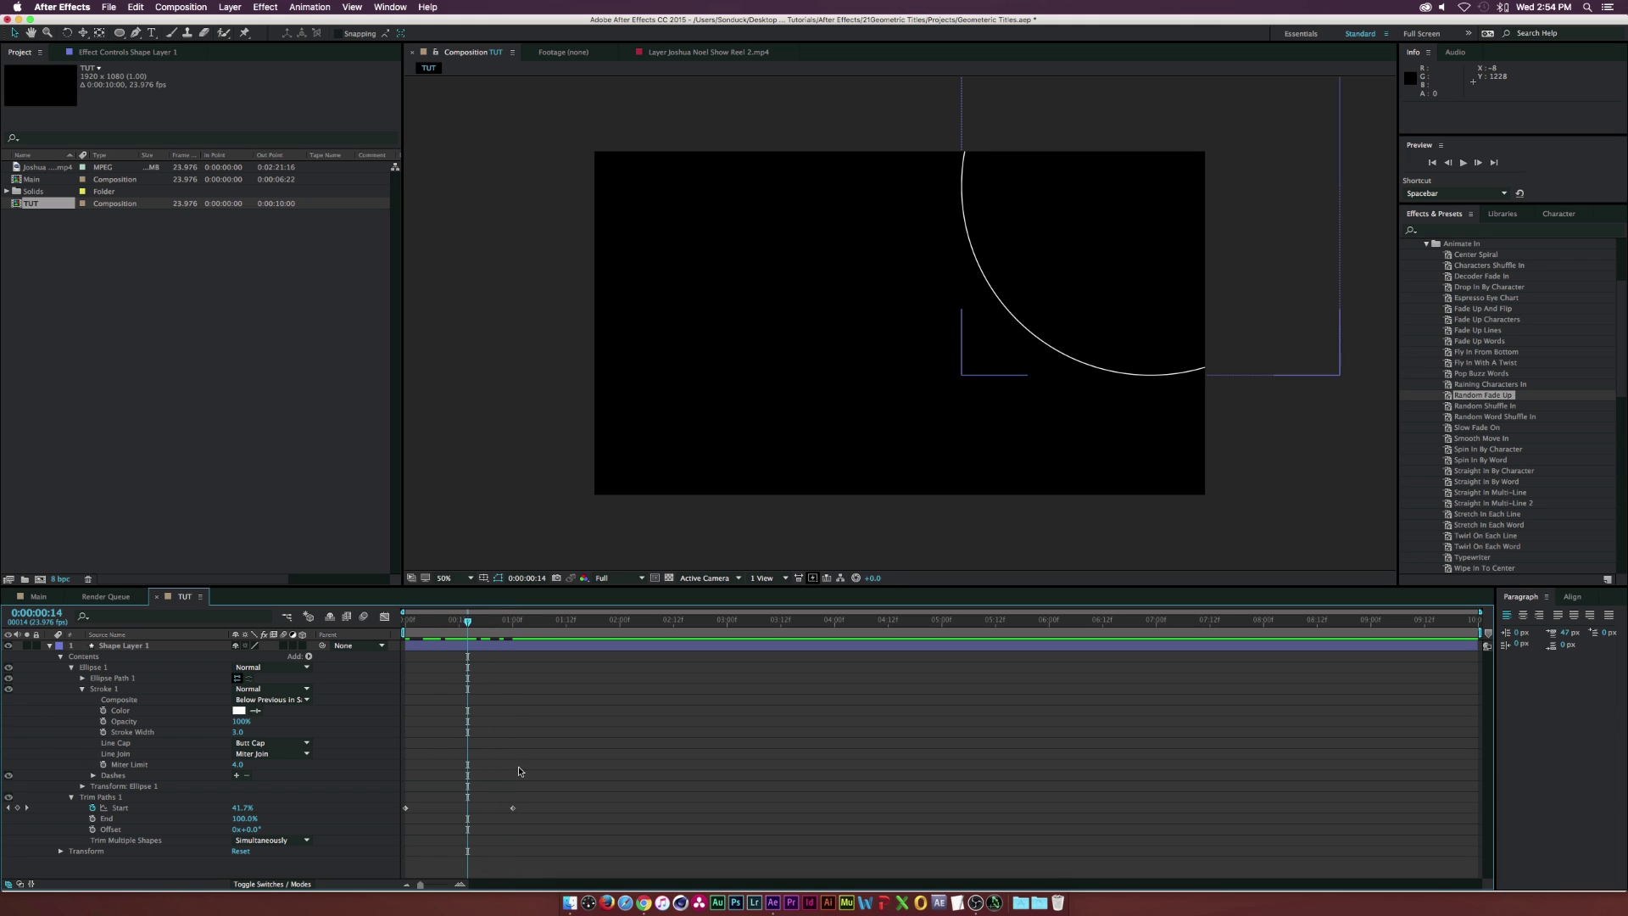
Apply Easy Ease to both Trim Paths Start keyframes and shift them so the first sits at frame 9
left_click_drag(583, 768, 398, 817)
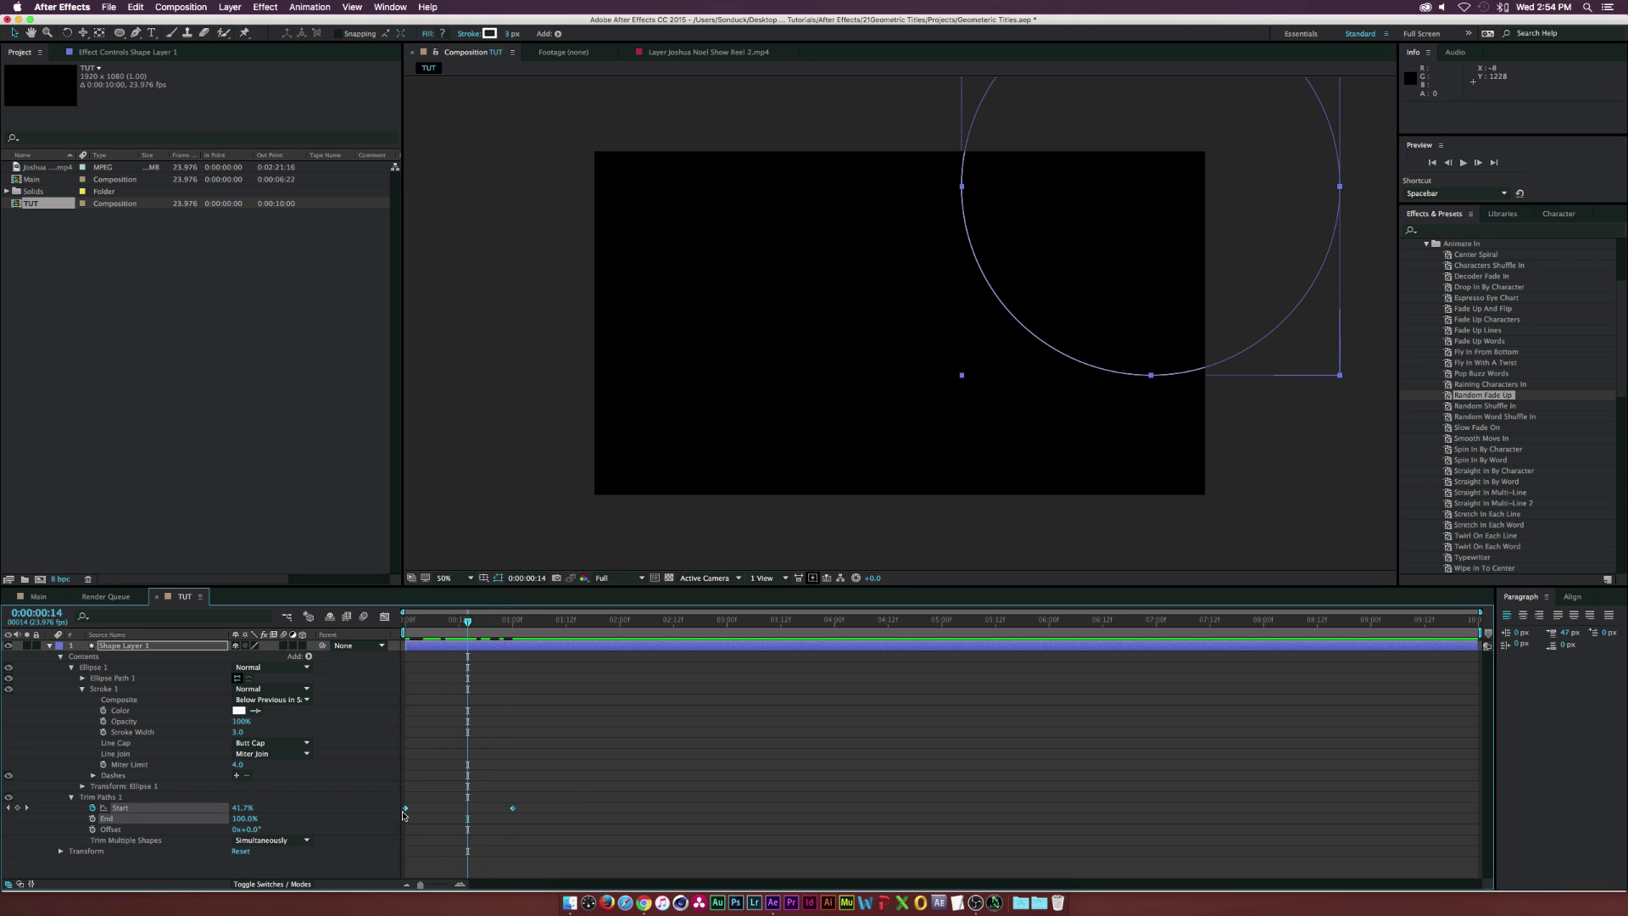
key("F9")
left_click_drag(552, 793, 445, 809)
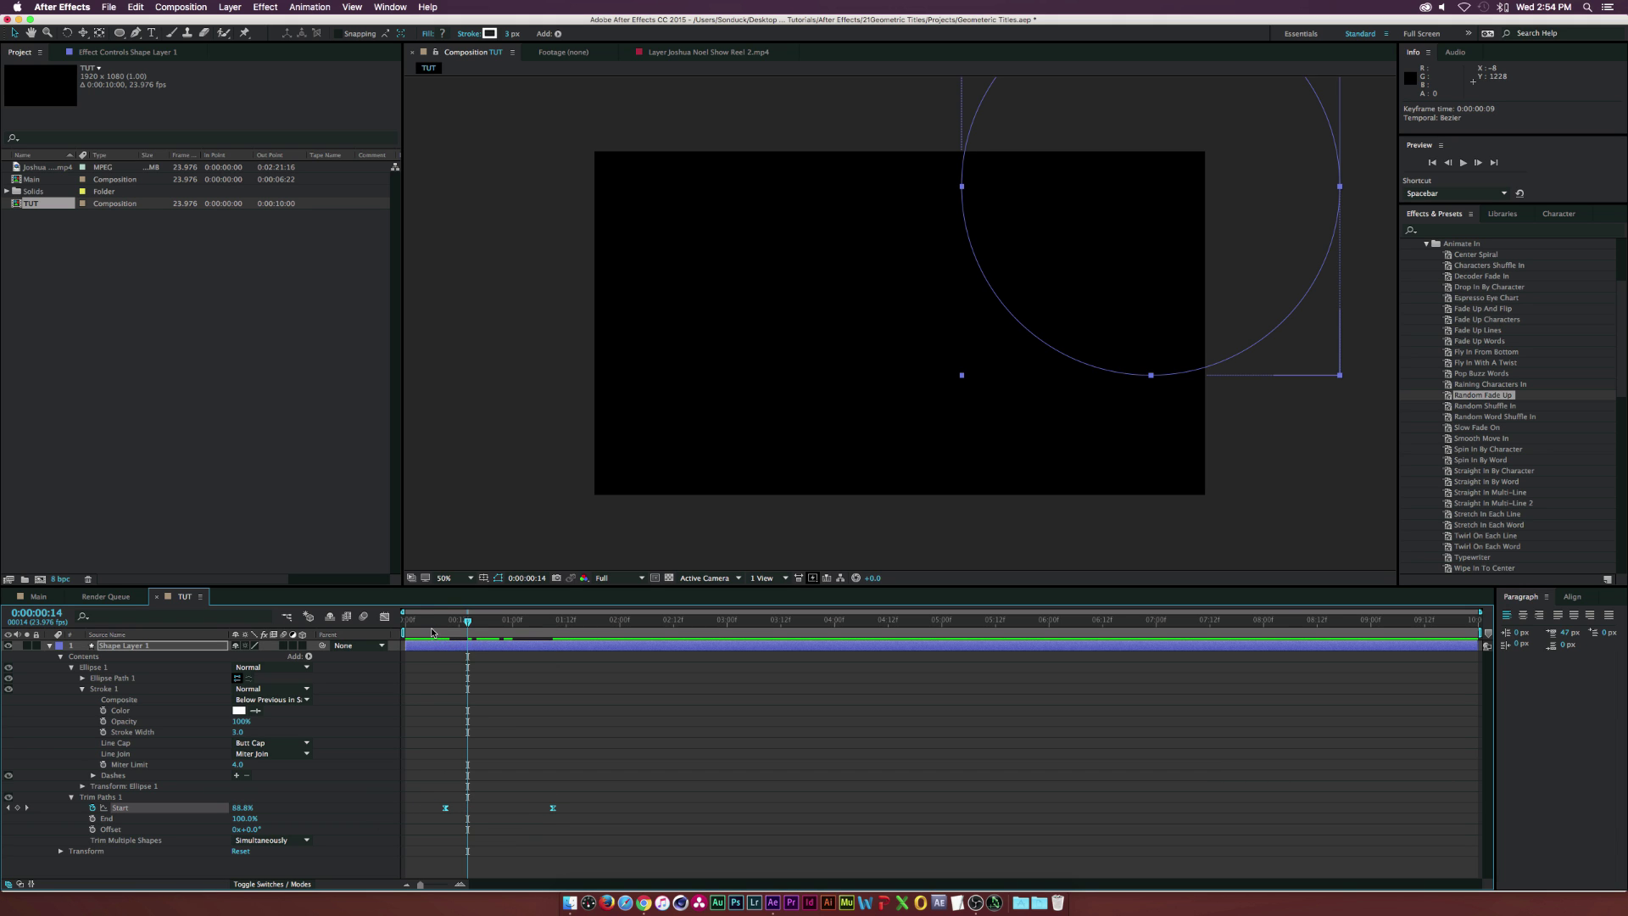
left_click_drag(429, 624, 526, 631)
left_click(578, 757)
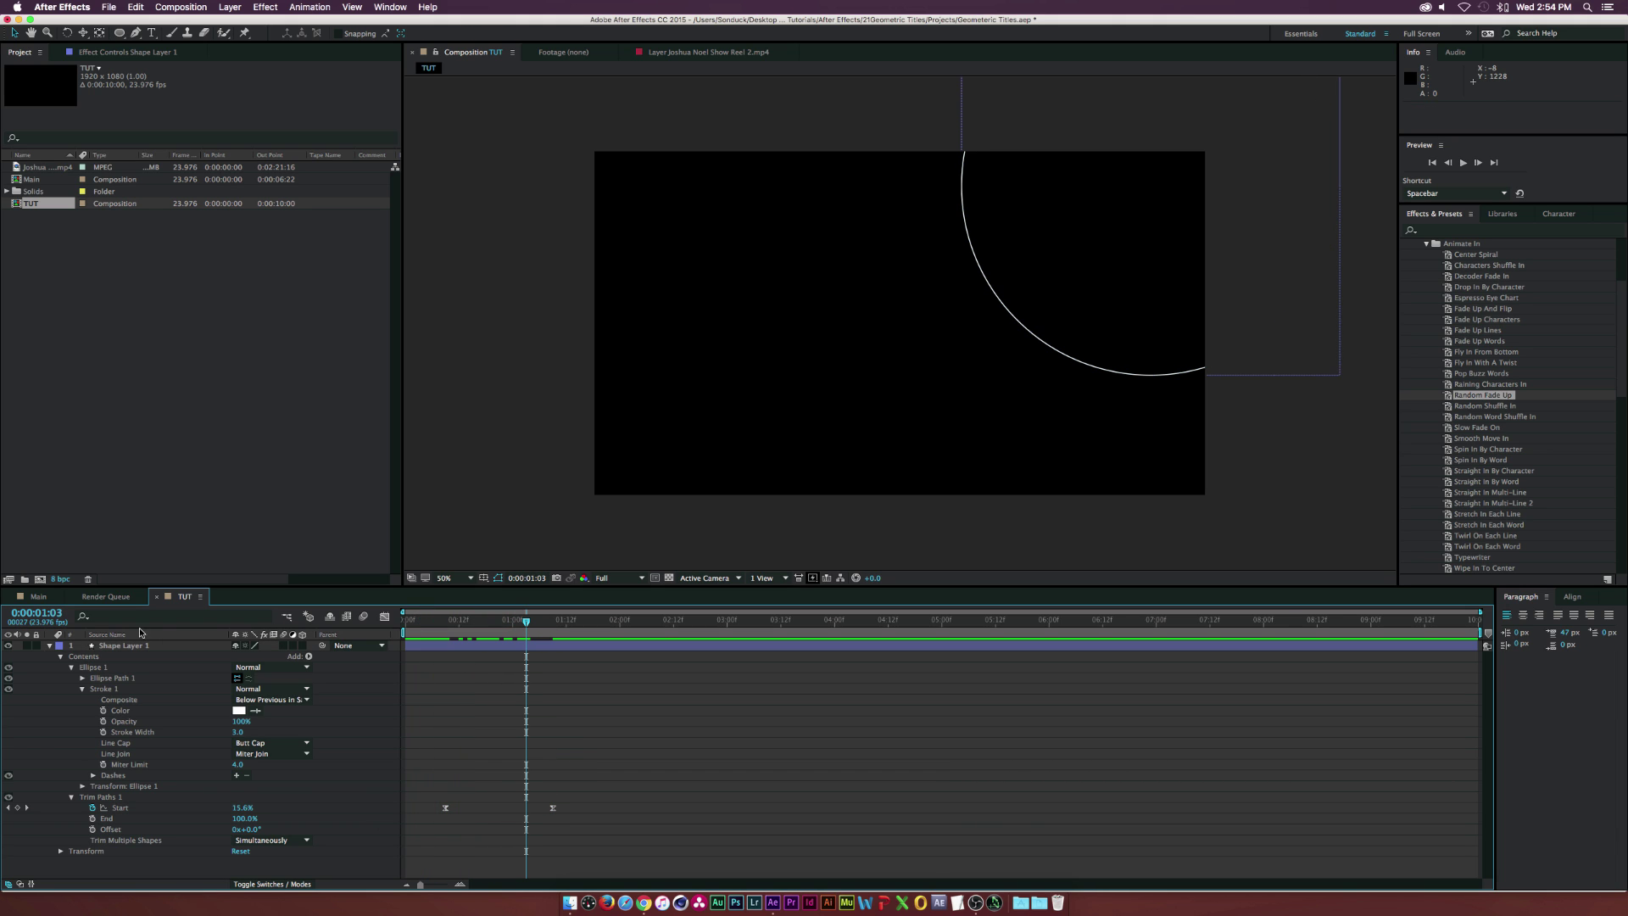
Draw a horizontal line across the circle with the Pen tool on Shape Layer 1, extending past the frame's right edge, and preview the animation
left_click(123, 646)
key("g")
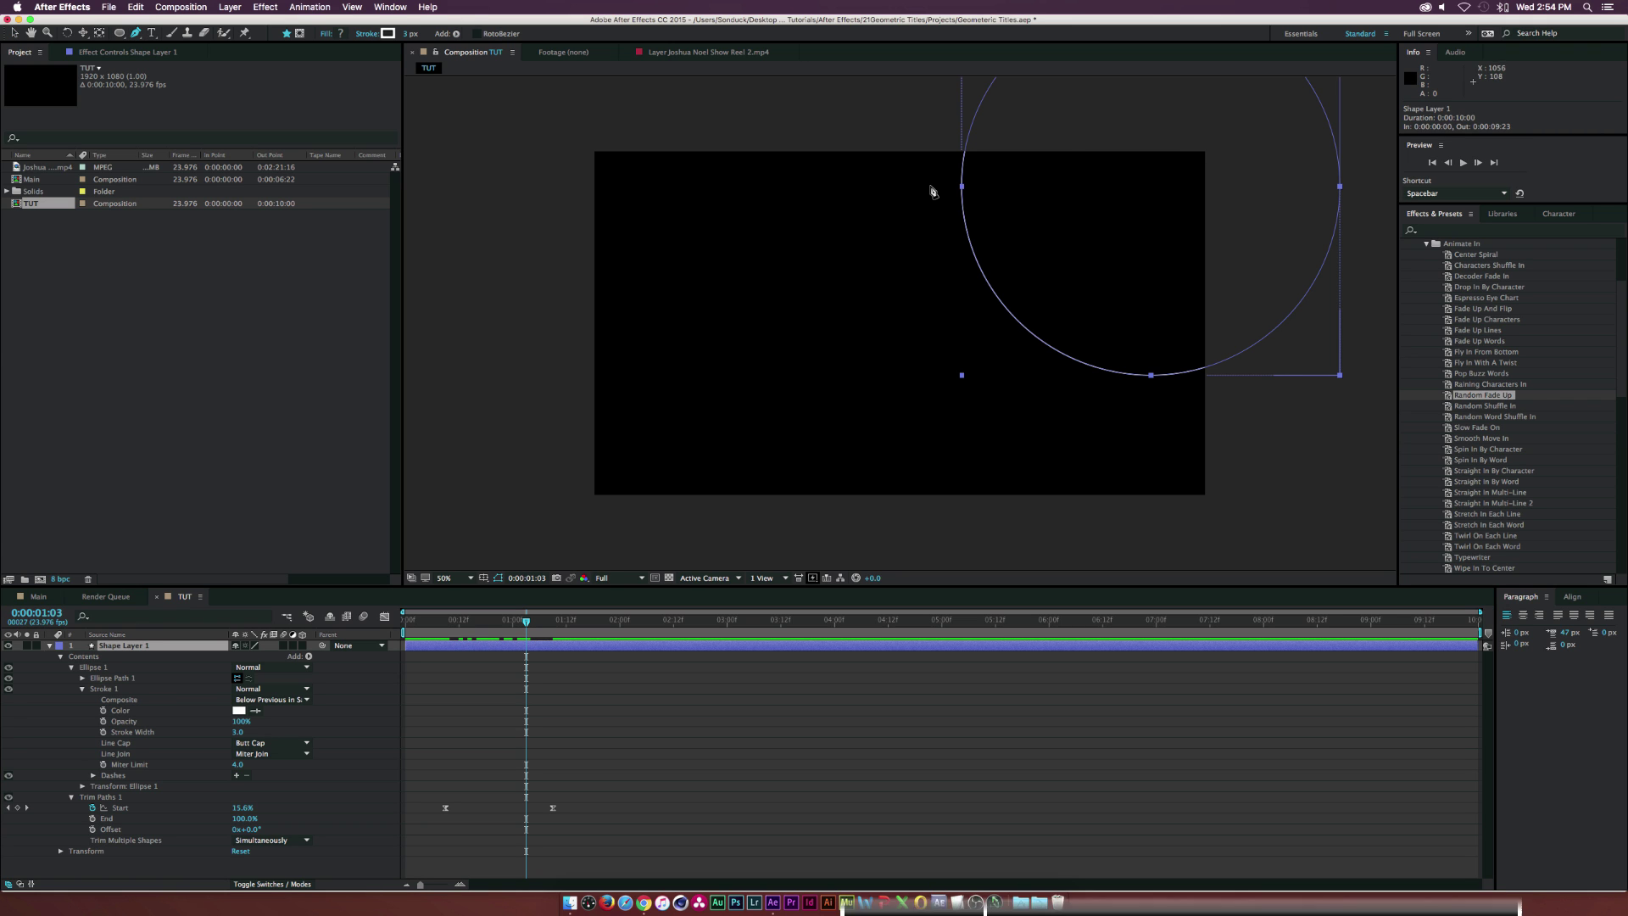
left_click(891, 193)
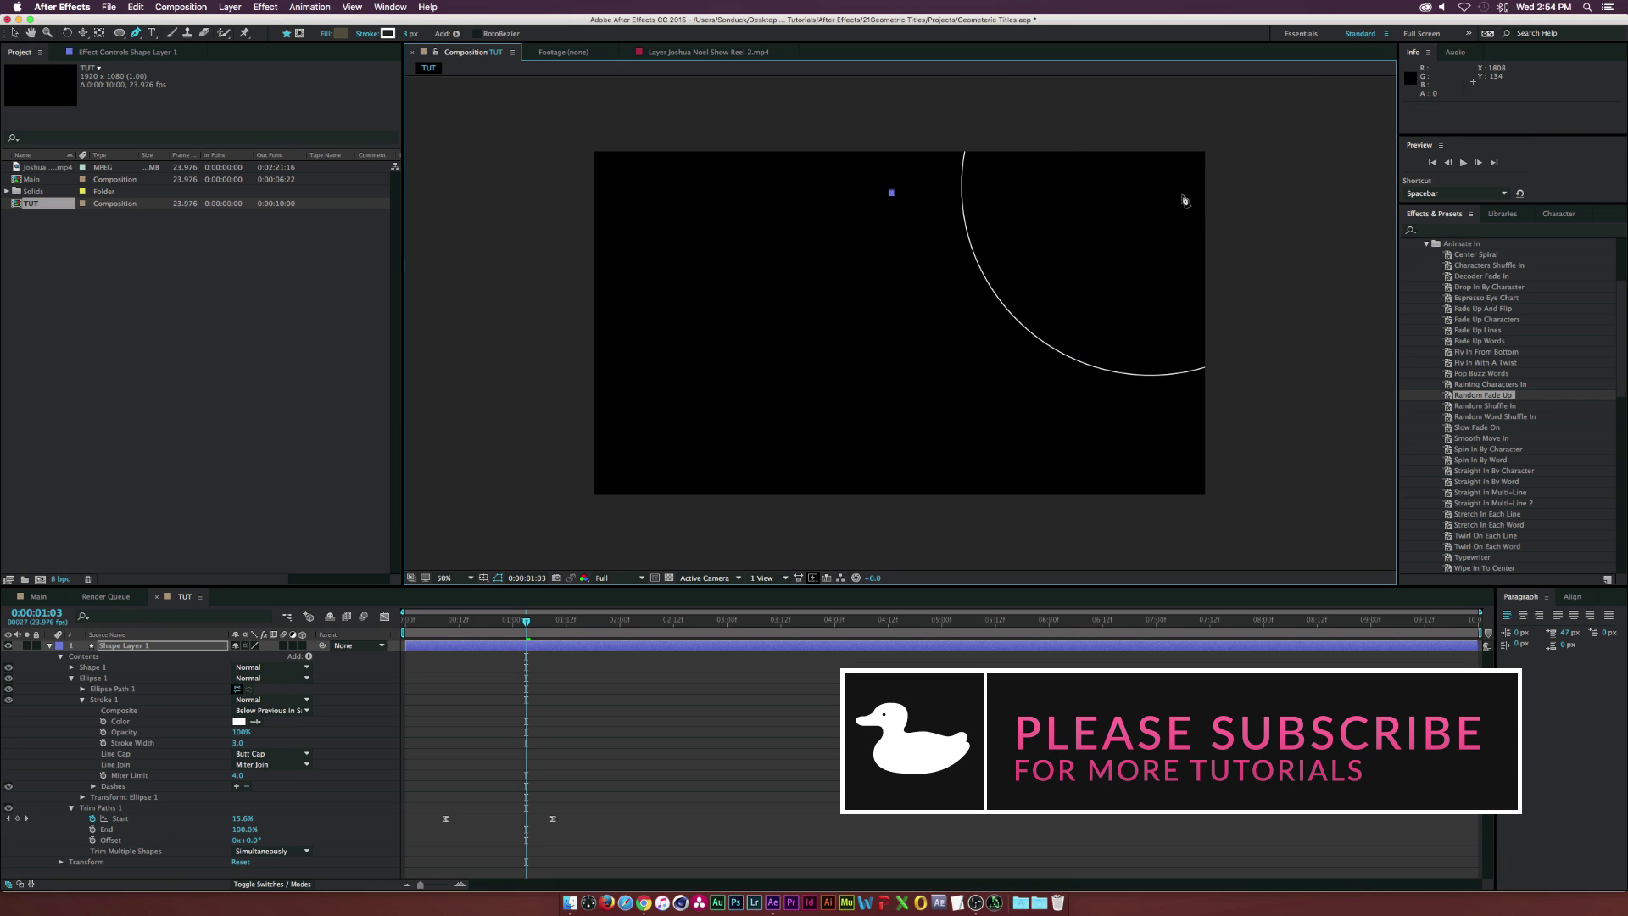
left_click(1387, 193)
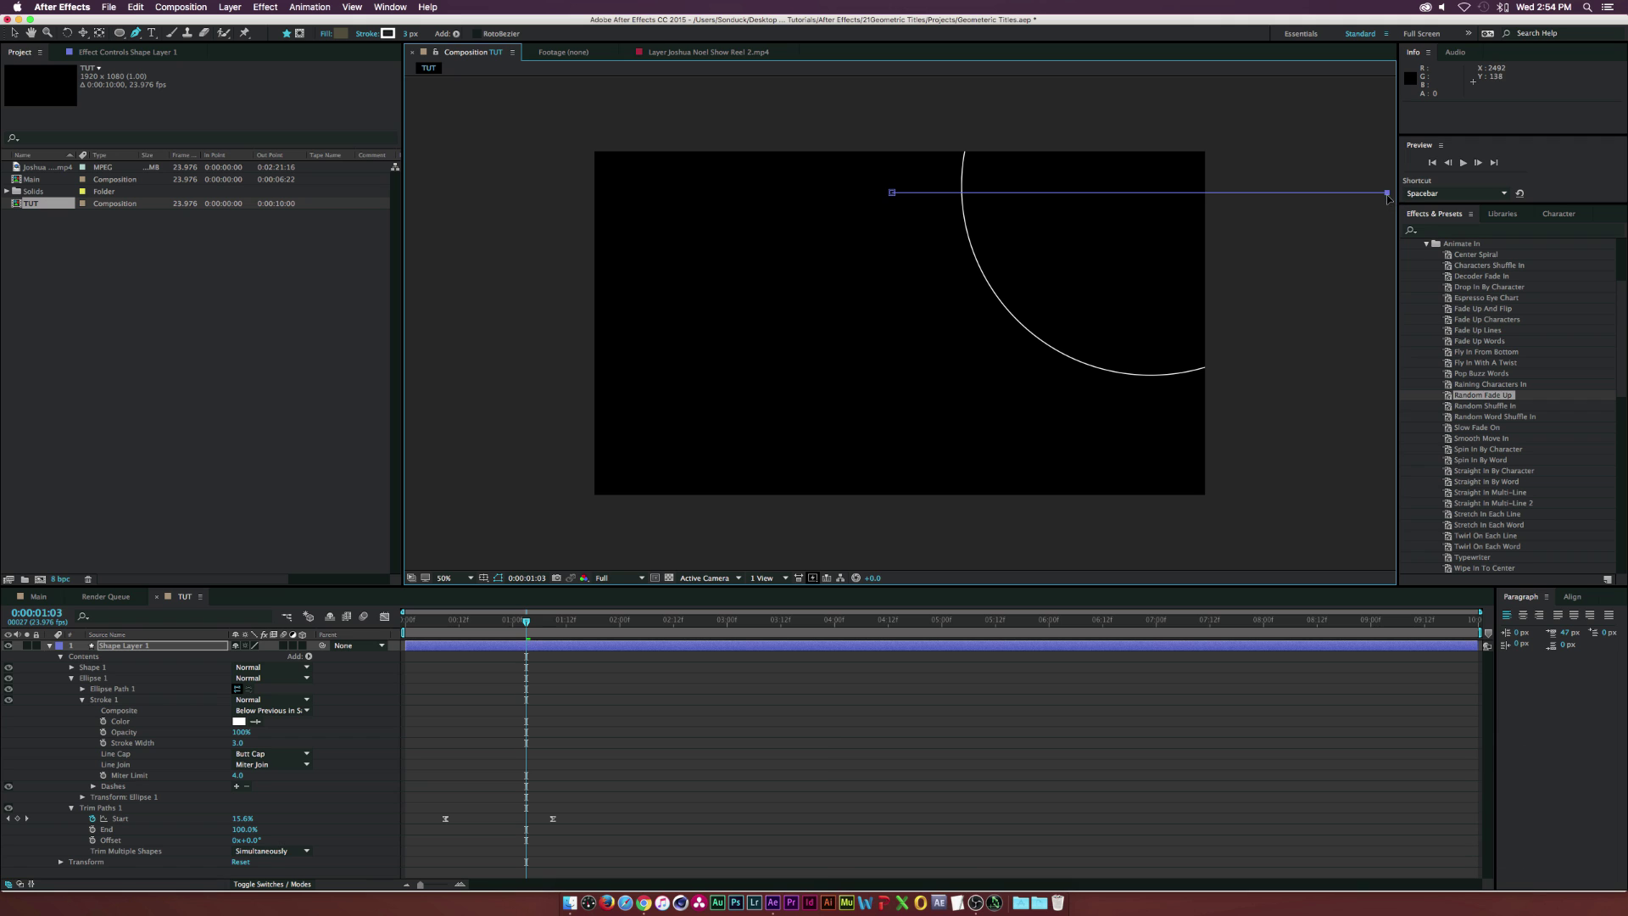
key("v")
left_click_drag(507, 623, 476, 623)
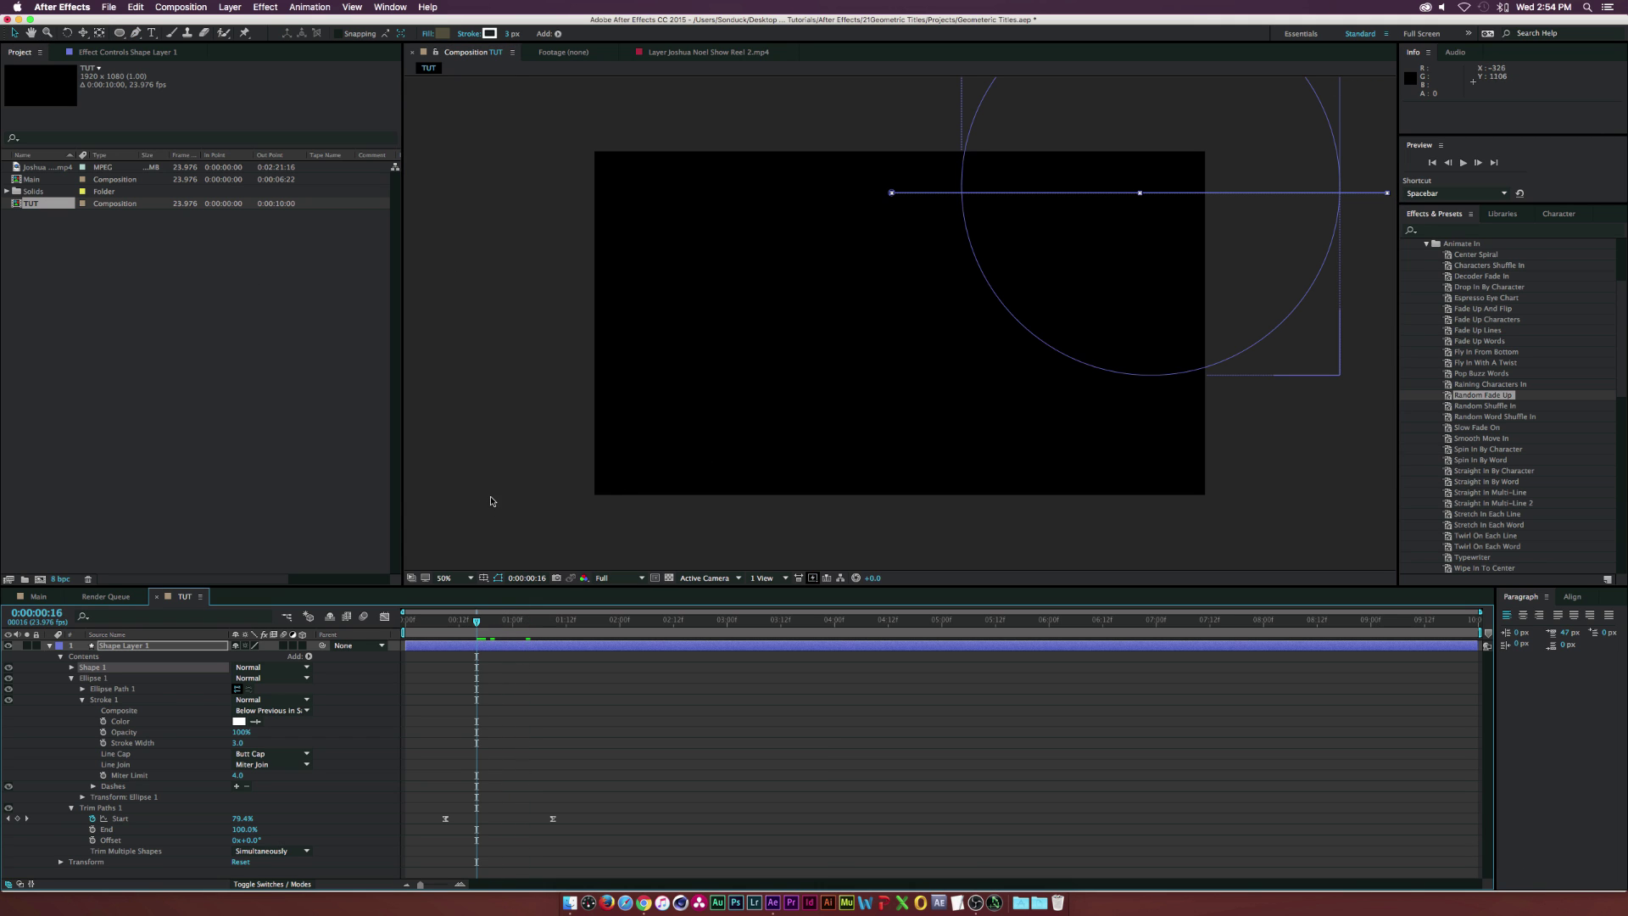
left_click(492, 502)
key("space")
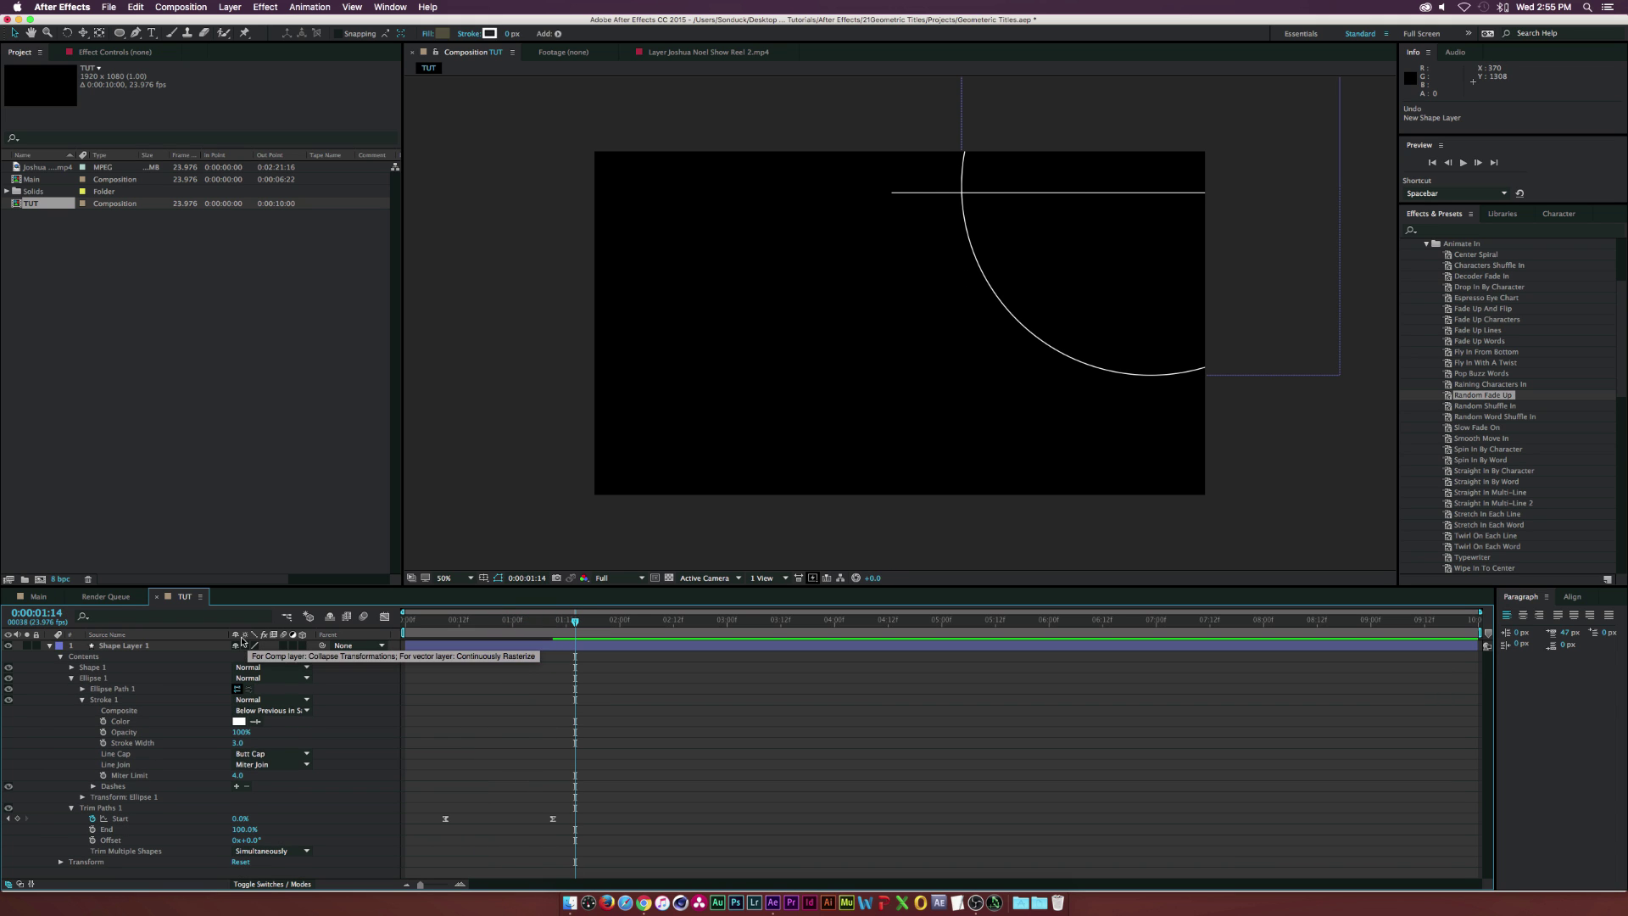
Draw a diagonal line on Shape Layer 1 from below the circle up to the horizontal line near the frame's right edge, and scrub the animation
left_click(150, 647)
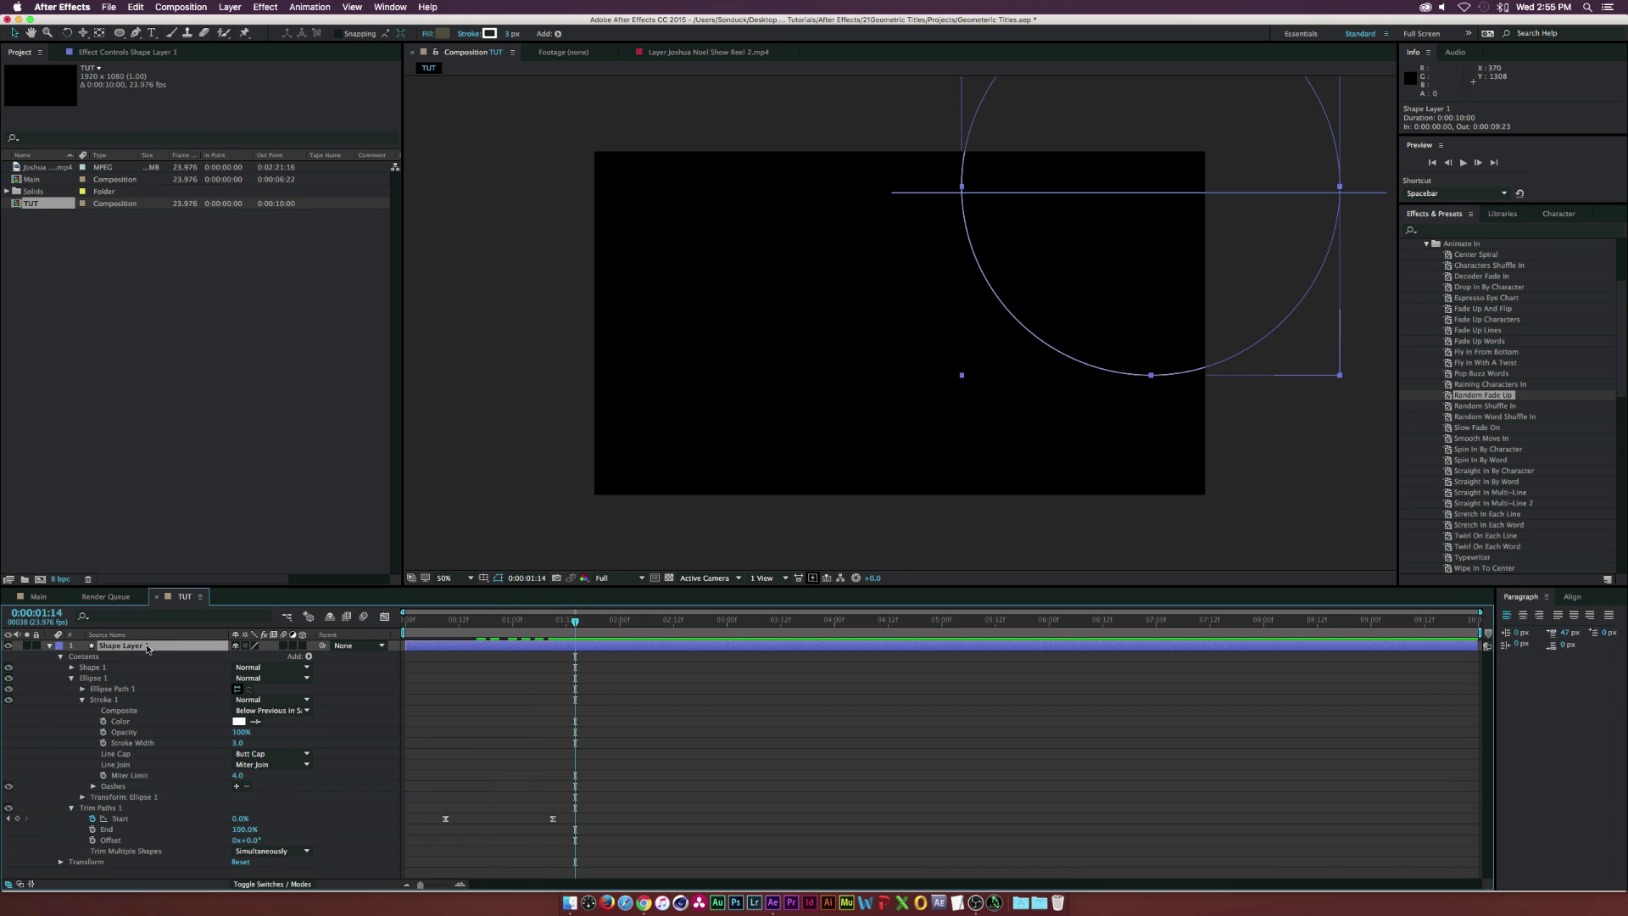
left_click(138, 32)
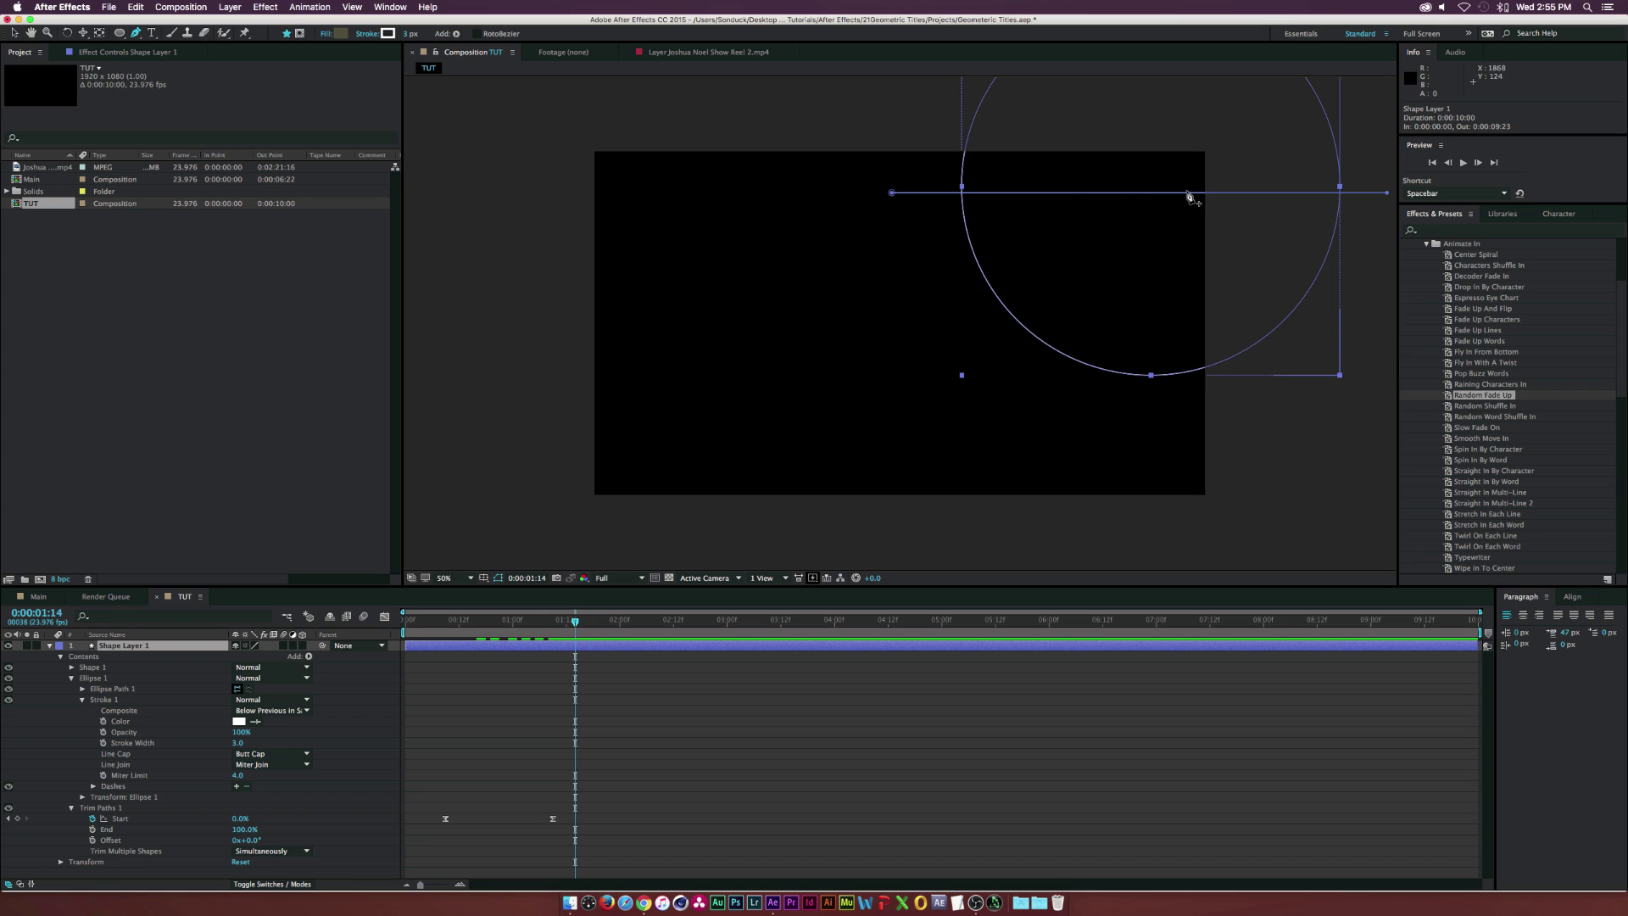
left_click(973, 444)
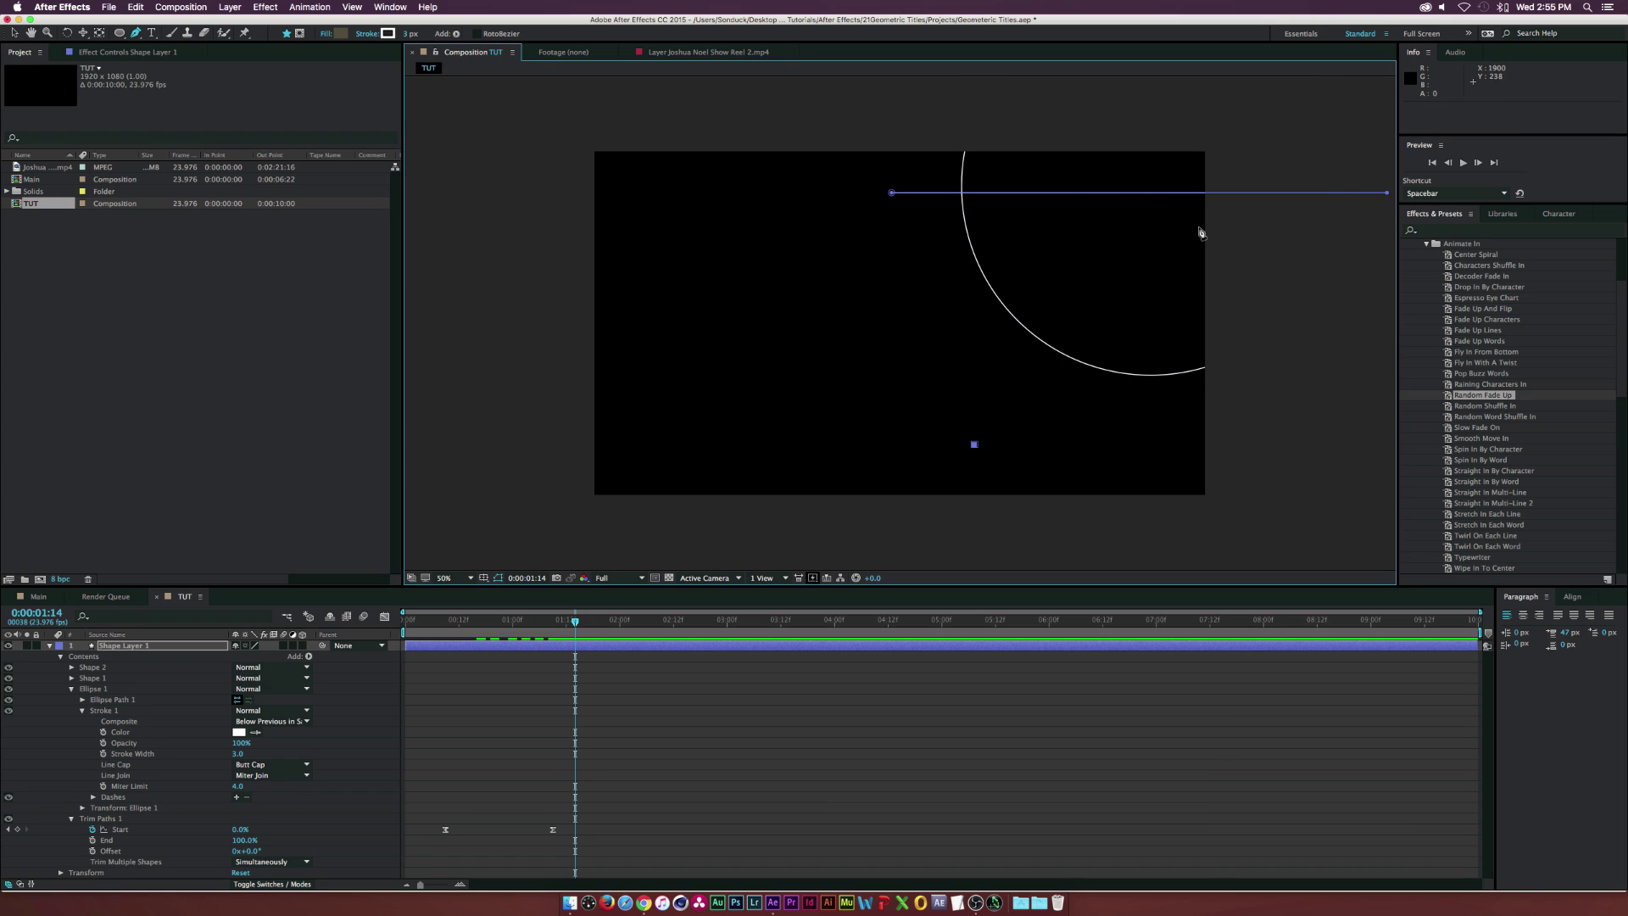
left_click(1187, 193)
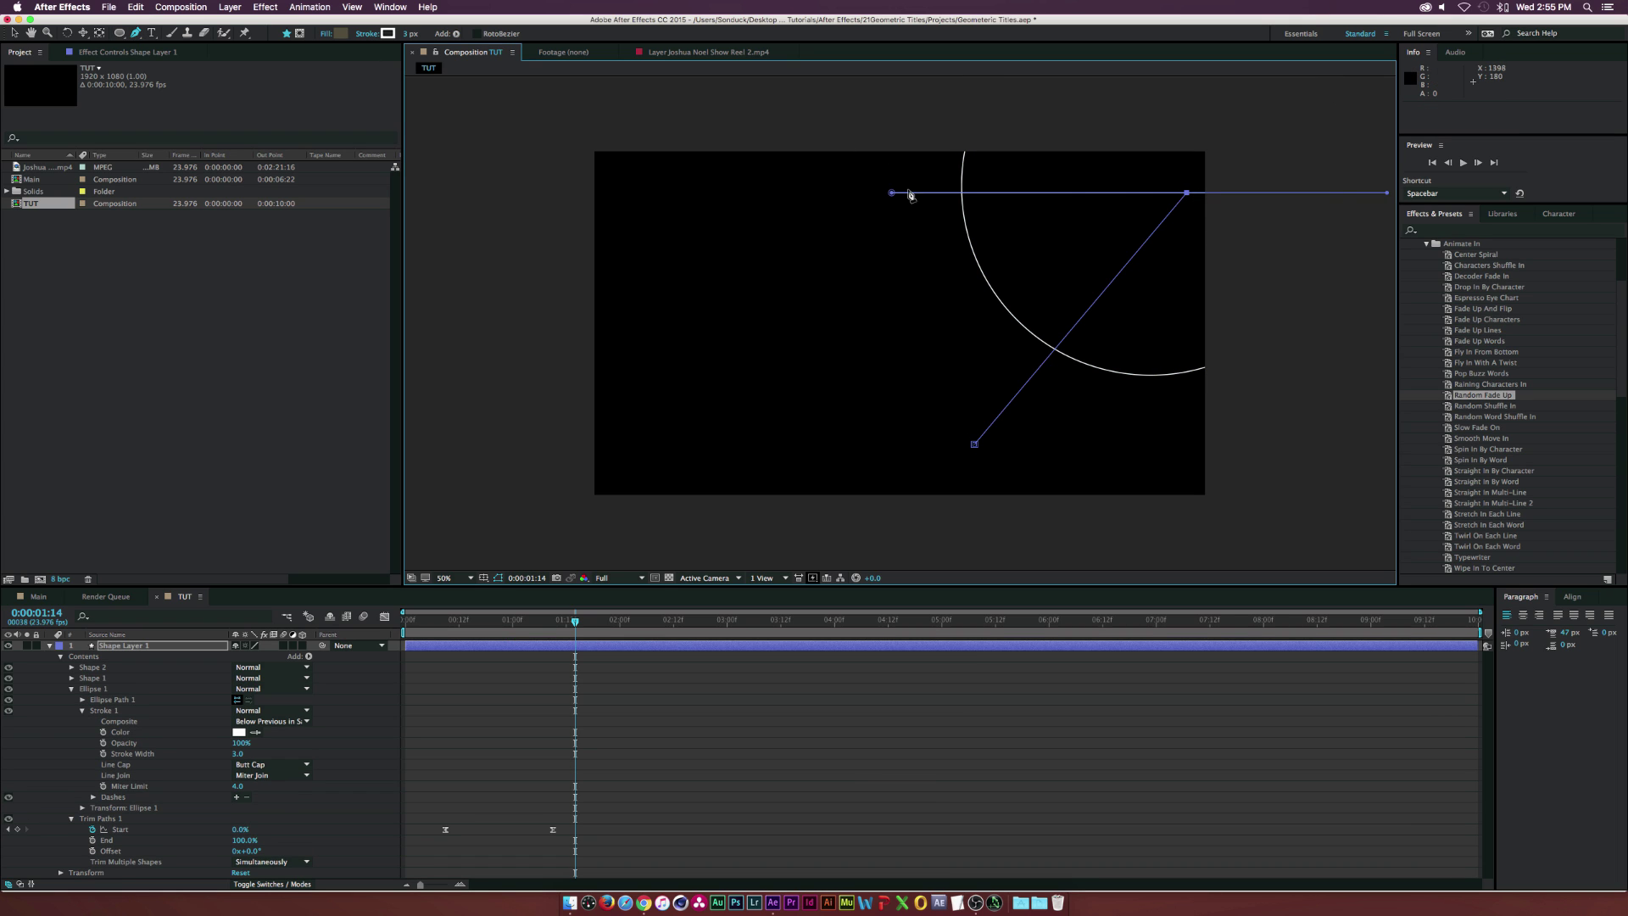
left_click(11, 34)
left_click(468, 413)
left_click(468, 413)
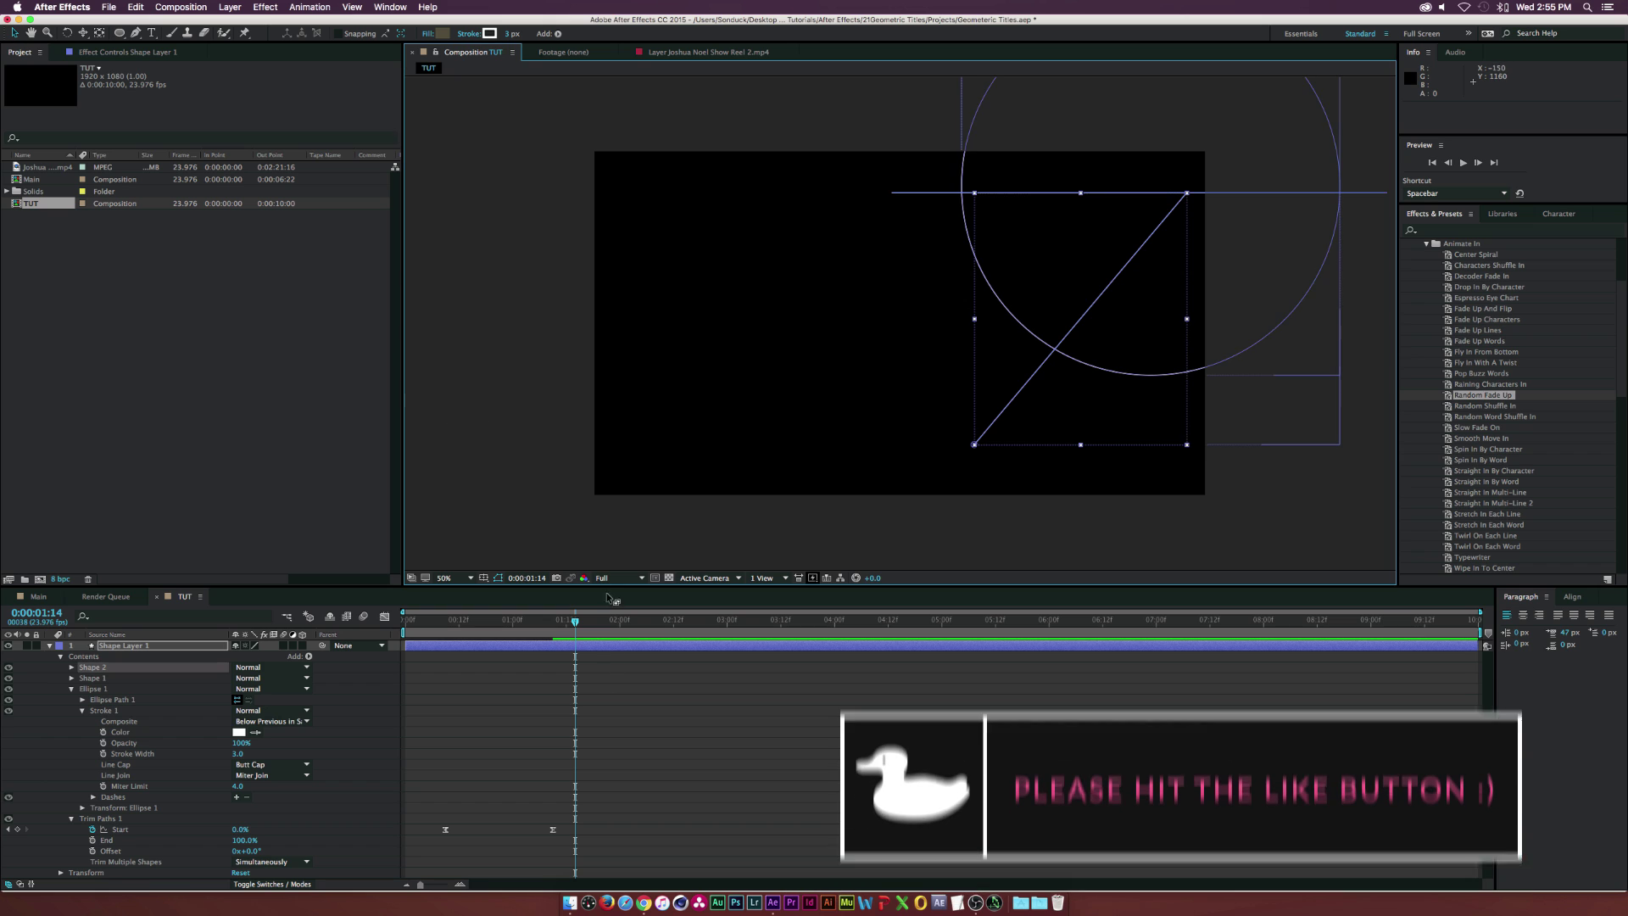
mouse_move(545, 621)
left_mouse_down()
mouse_move(462, 630)
mouse_move(637, 629)
left_mouse_up()
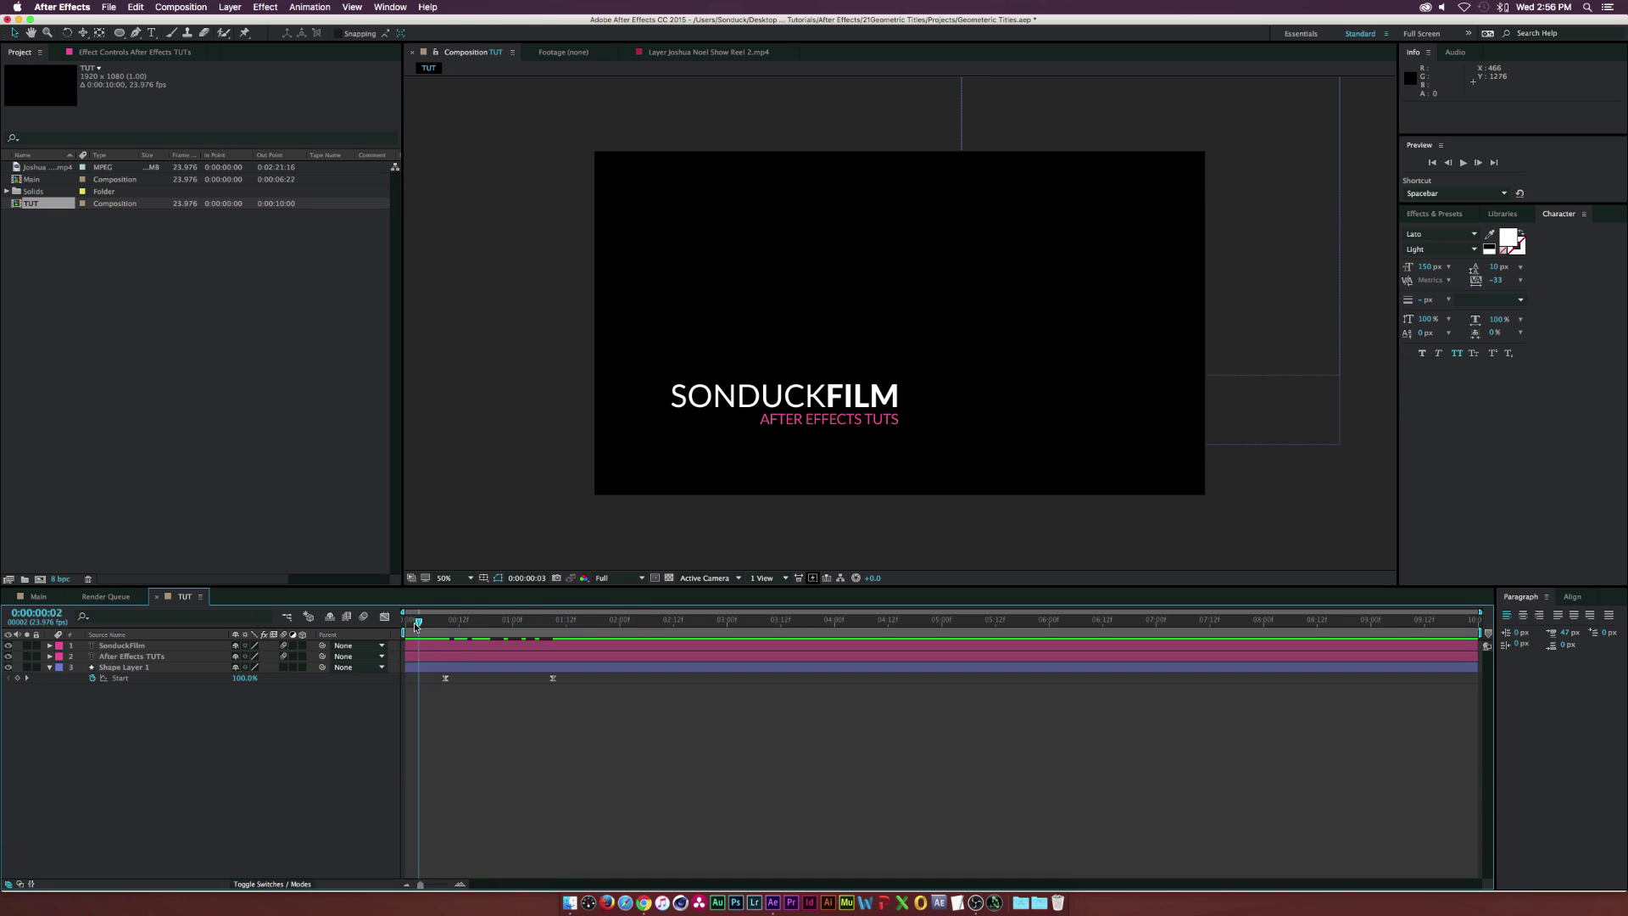
left_click_drag(413, 622, 593, 626)
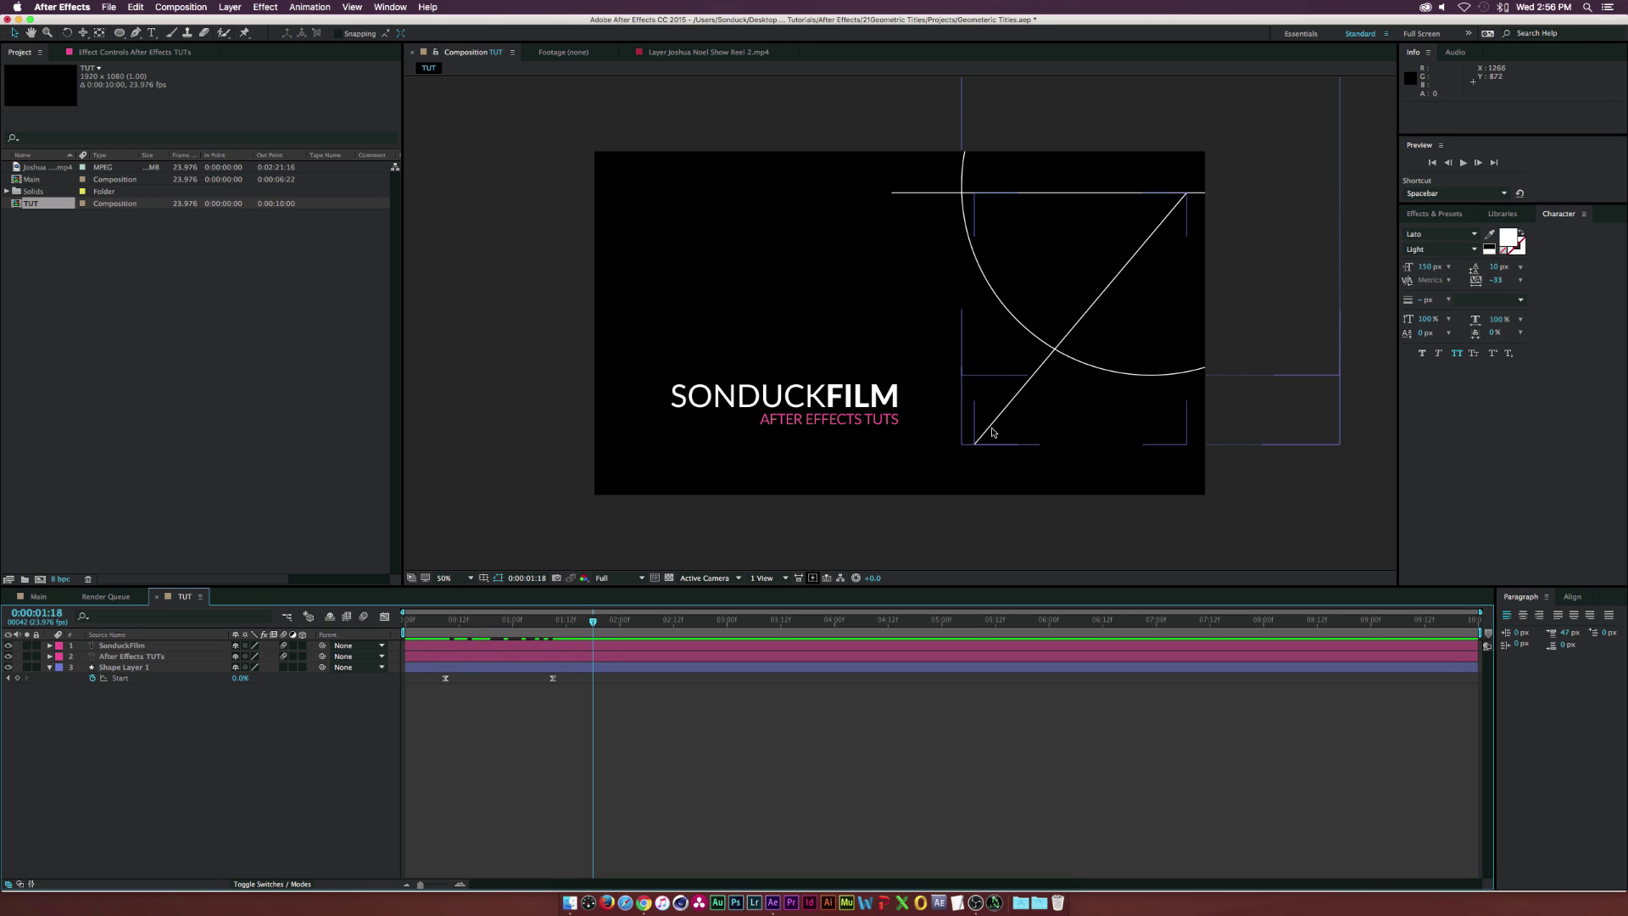
With the playhead at 0:00:02:01, draw a circle about 270 px across above the SONDUCKFILM title as a new shape layer
left_click(807, 408)
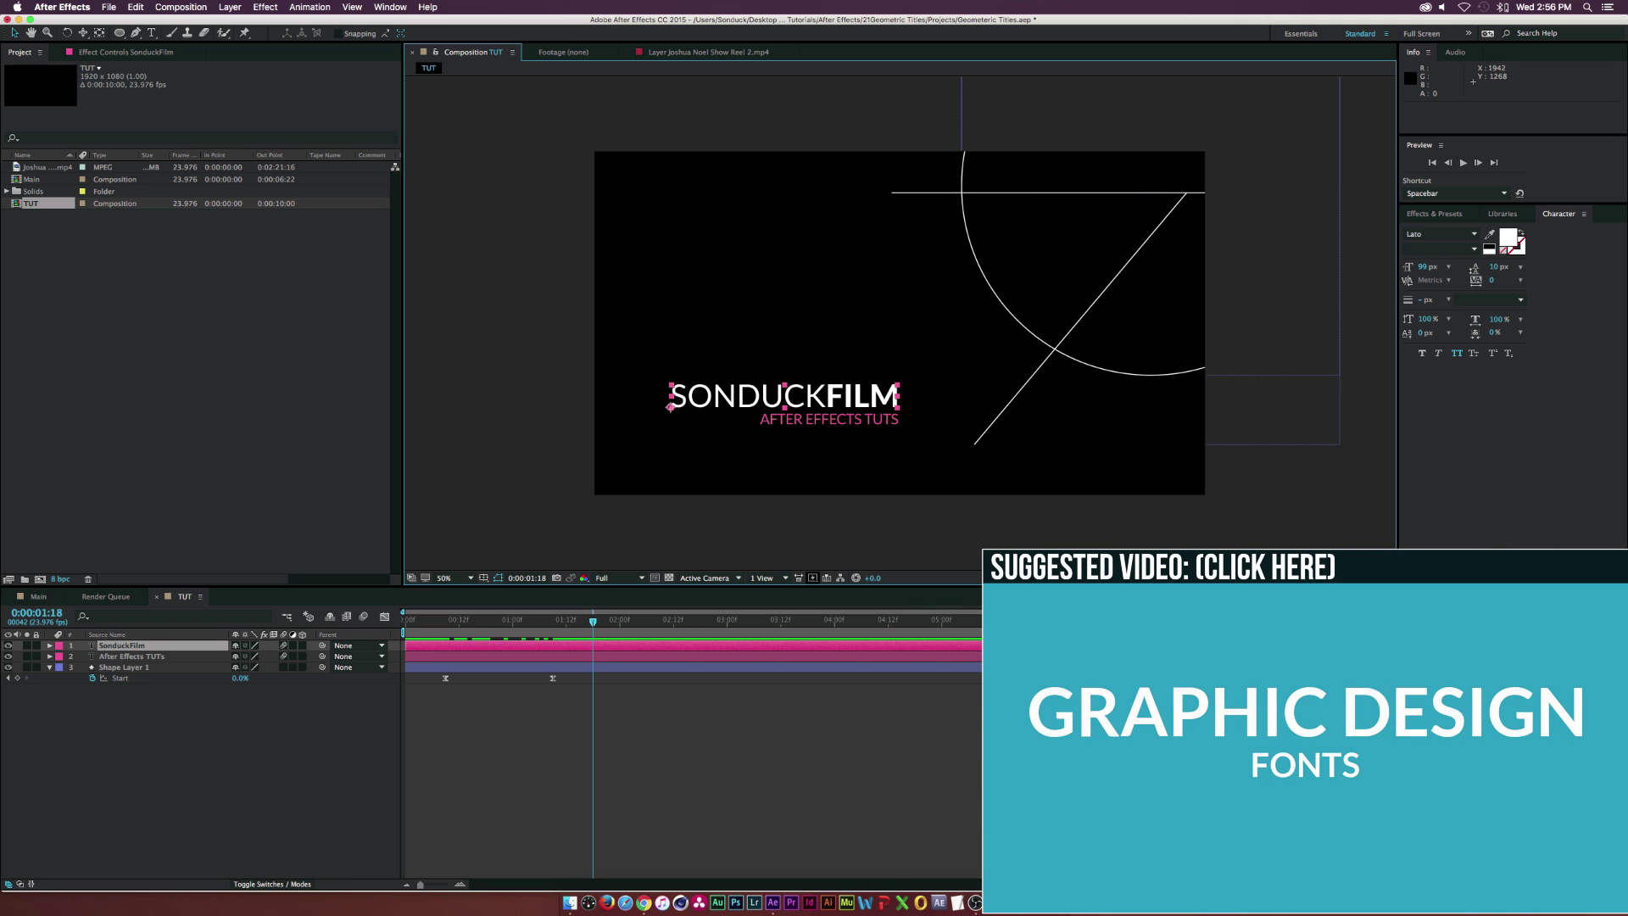
left_click(313, 731)
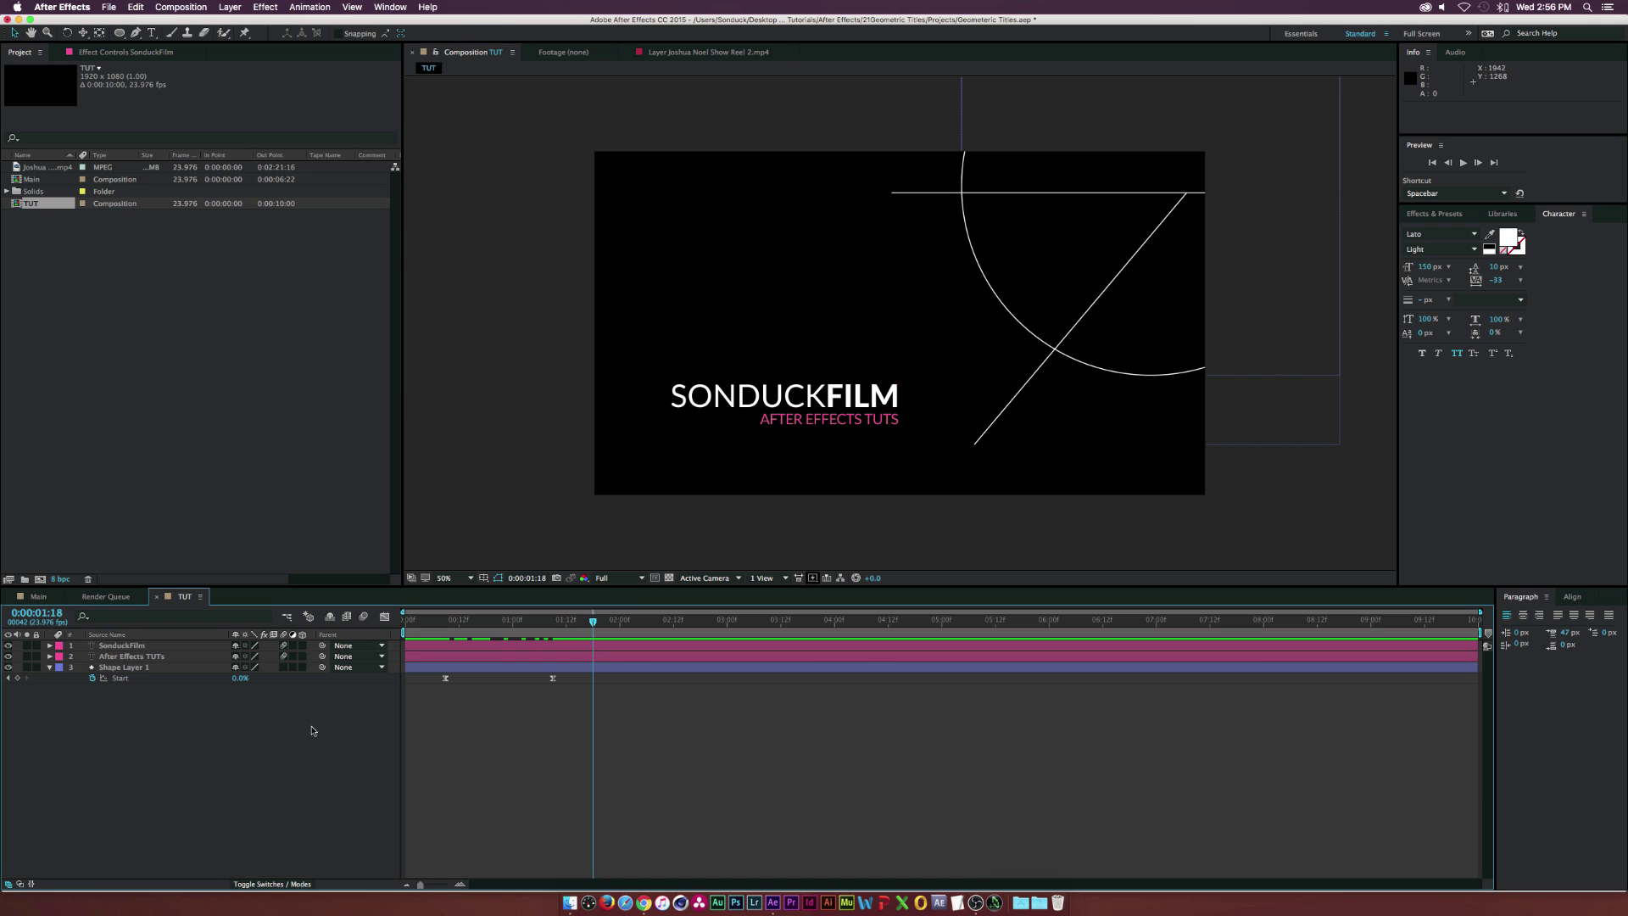
left_click_drag(532, 629, 627, 636)
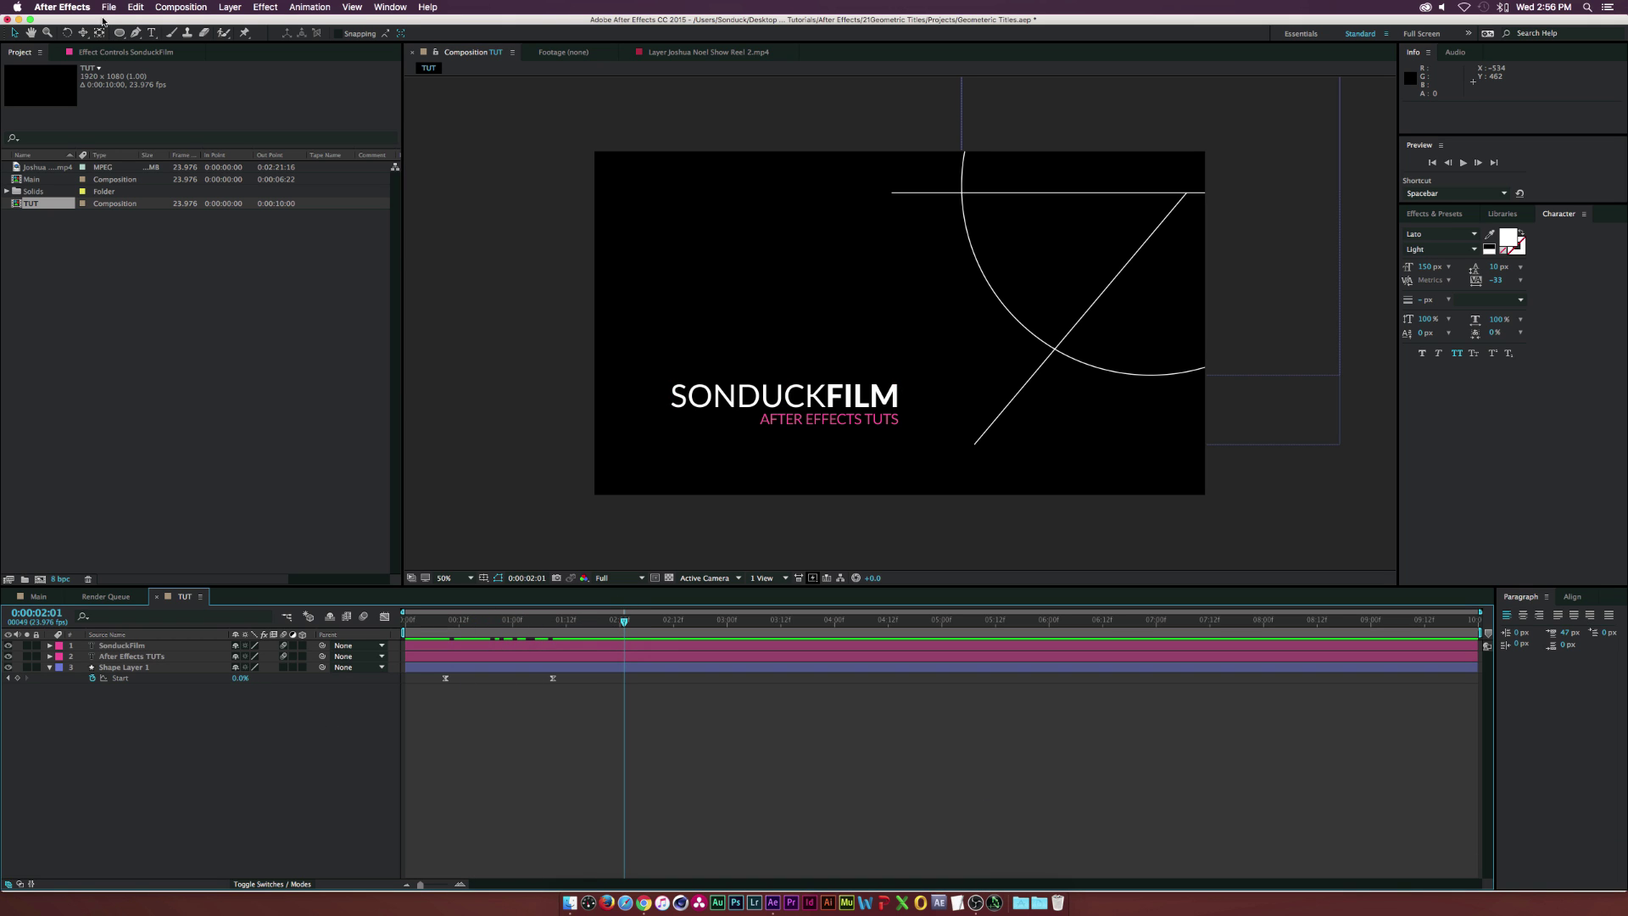
left_click(135, 32)
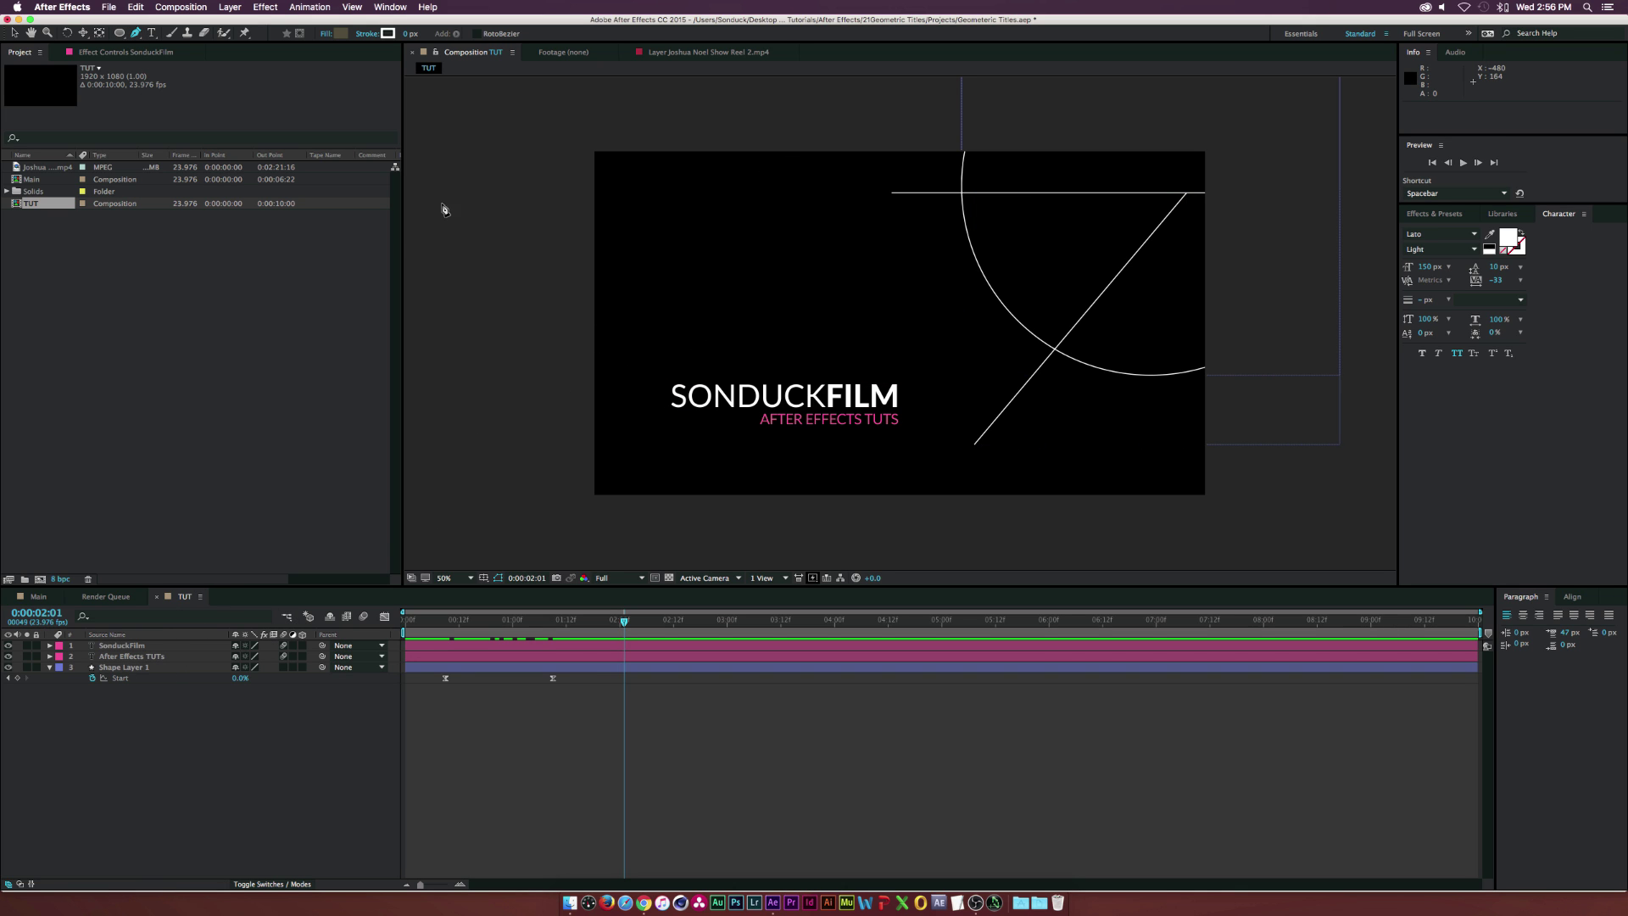
left_click_drag(117, 37, 169, 67)
left_click_drag(679, 256, 766, 343)
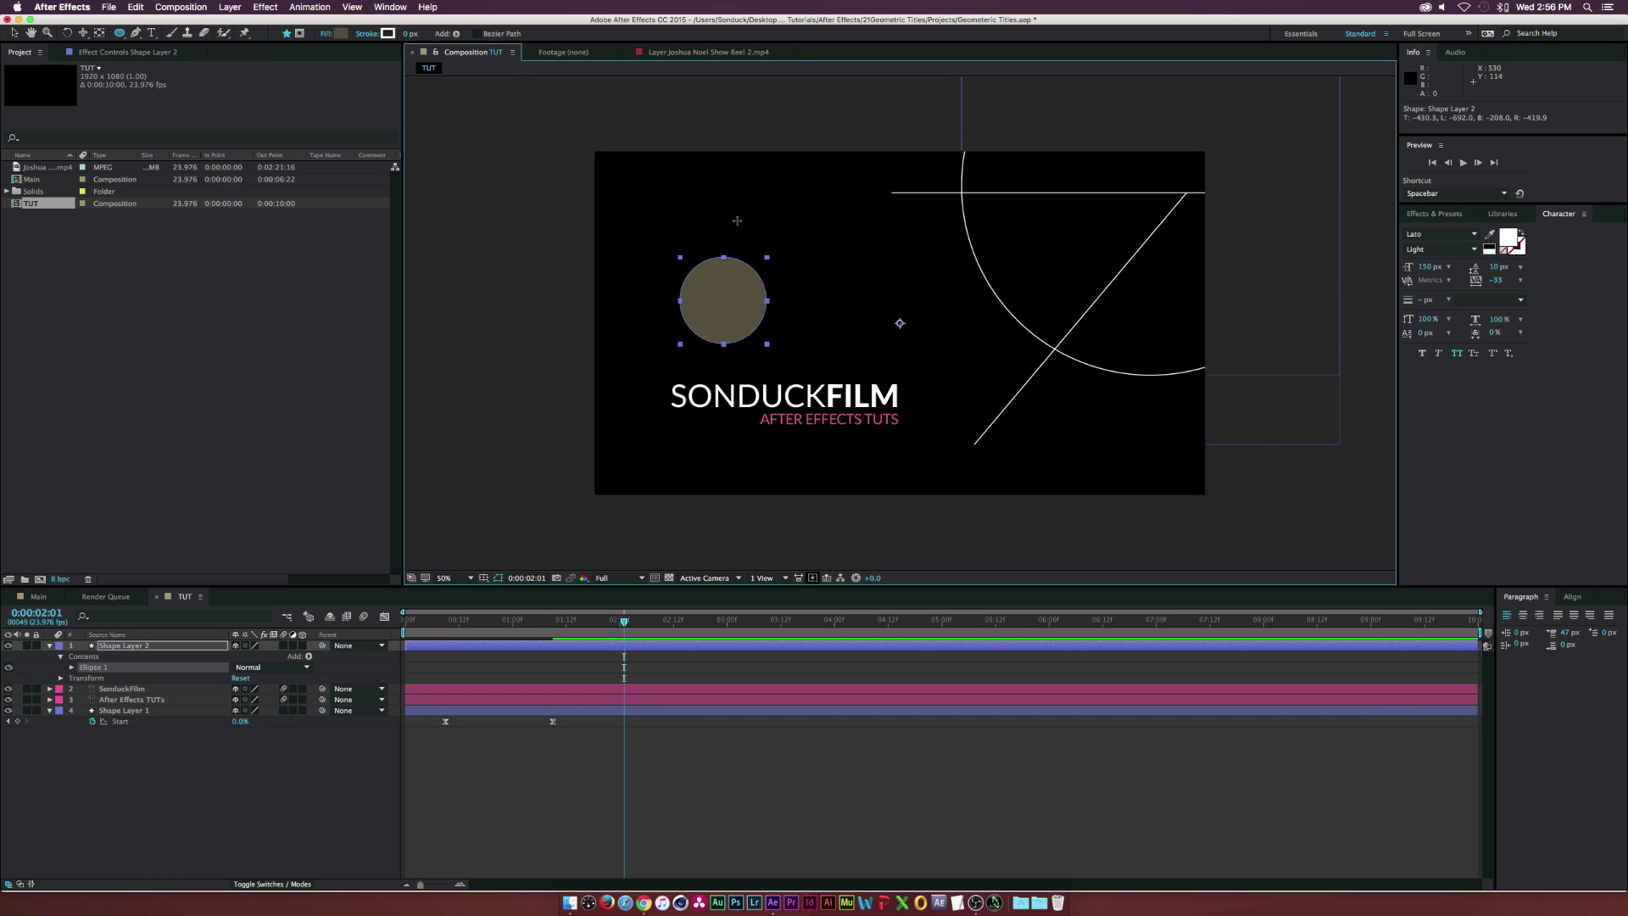
Delete the small circle's fill on Shape Layer 2 and set its stroke width to 2
left_click(72, 667)
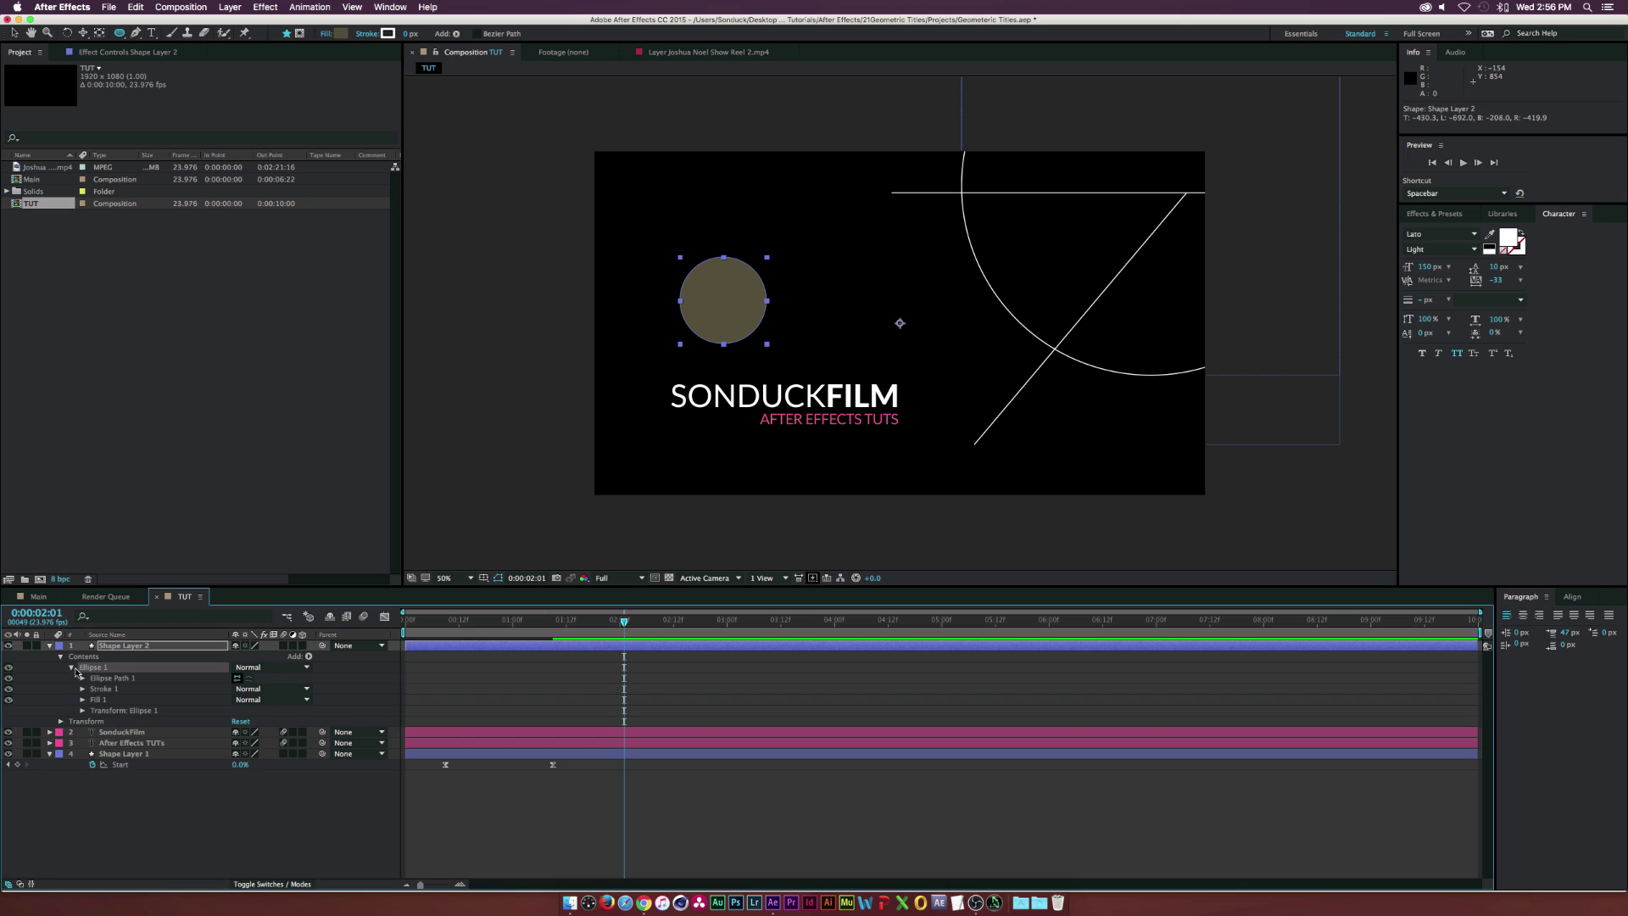
left_click(103, 700)
key("Delete")
left_click(83, 689)
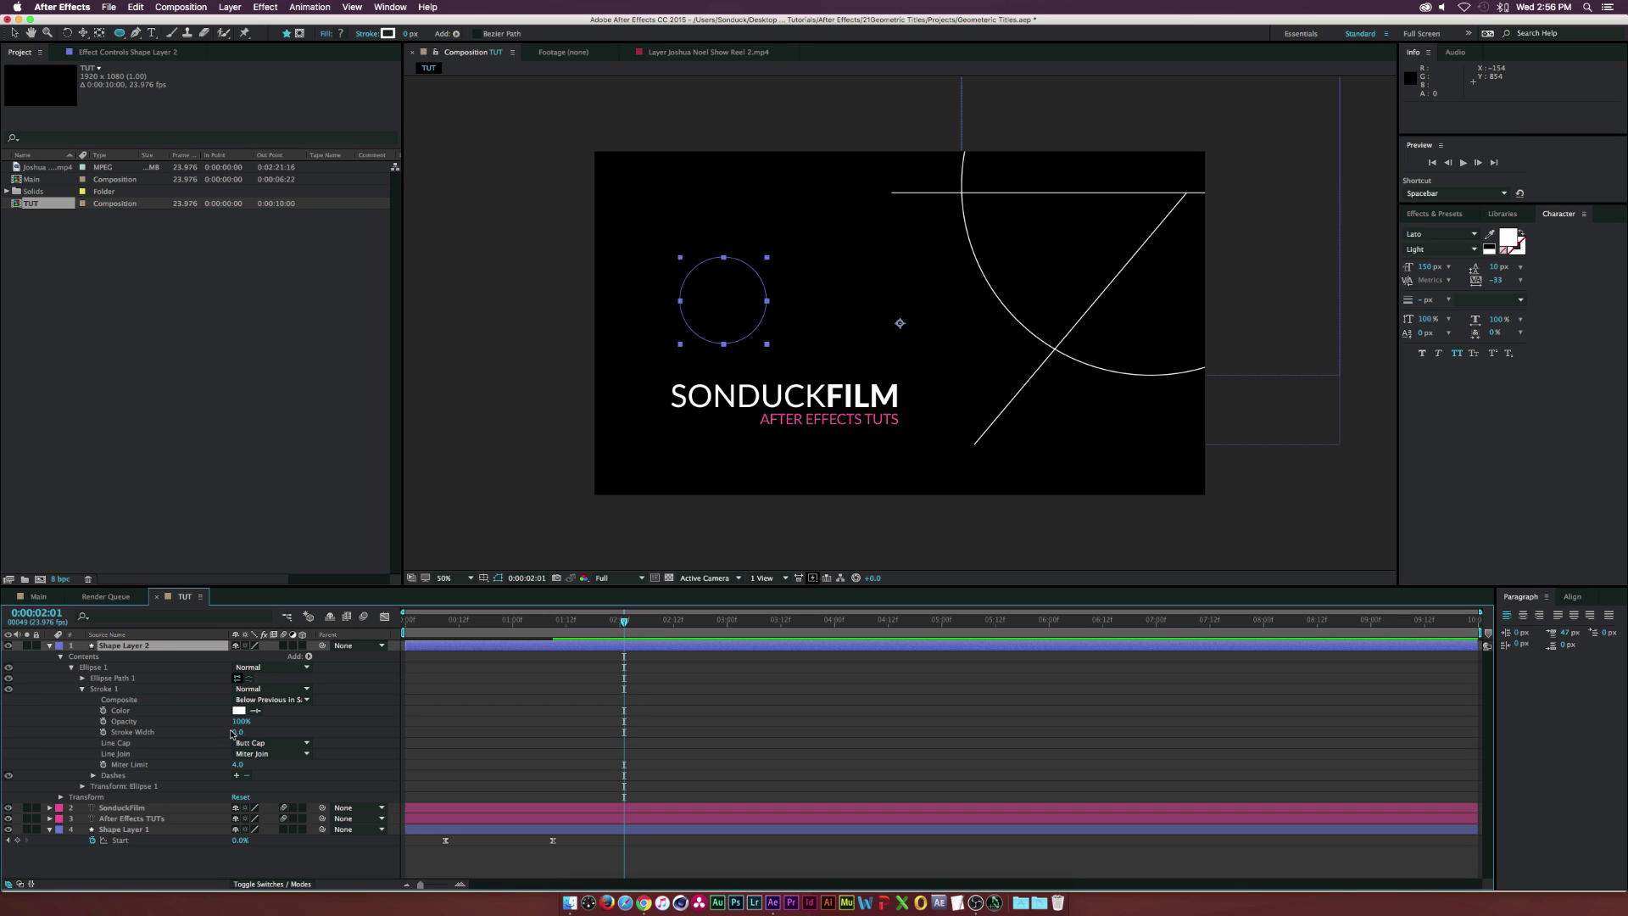
left_click(236, 731)
type("2")
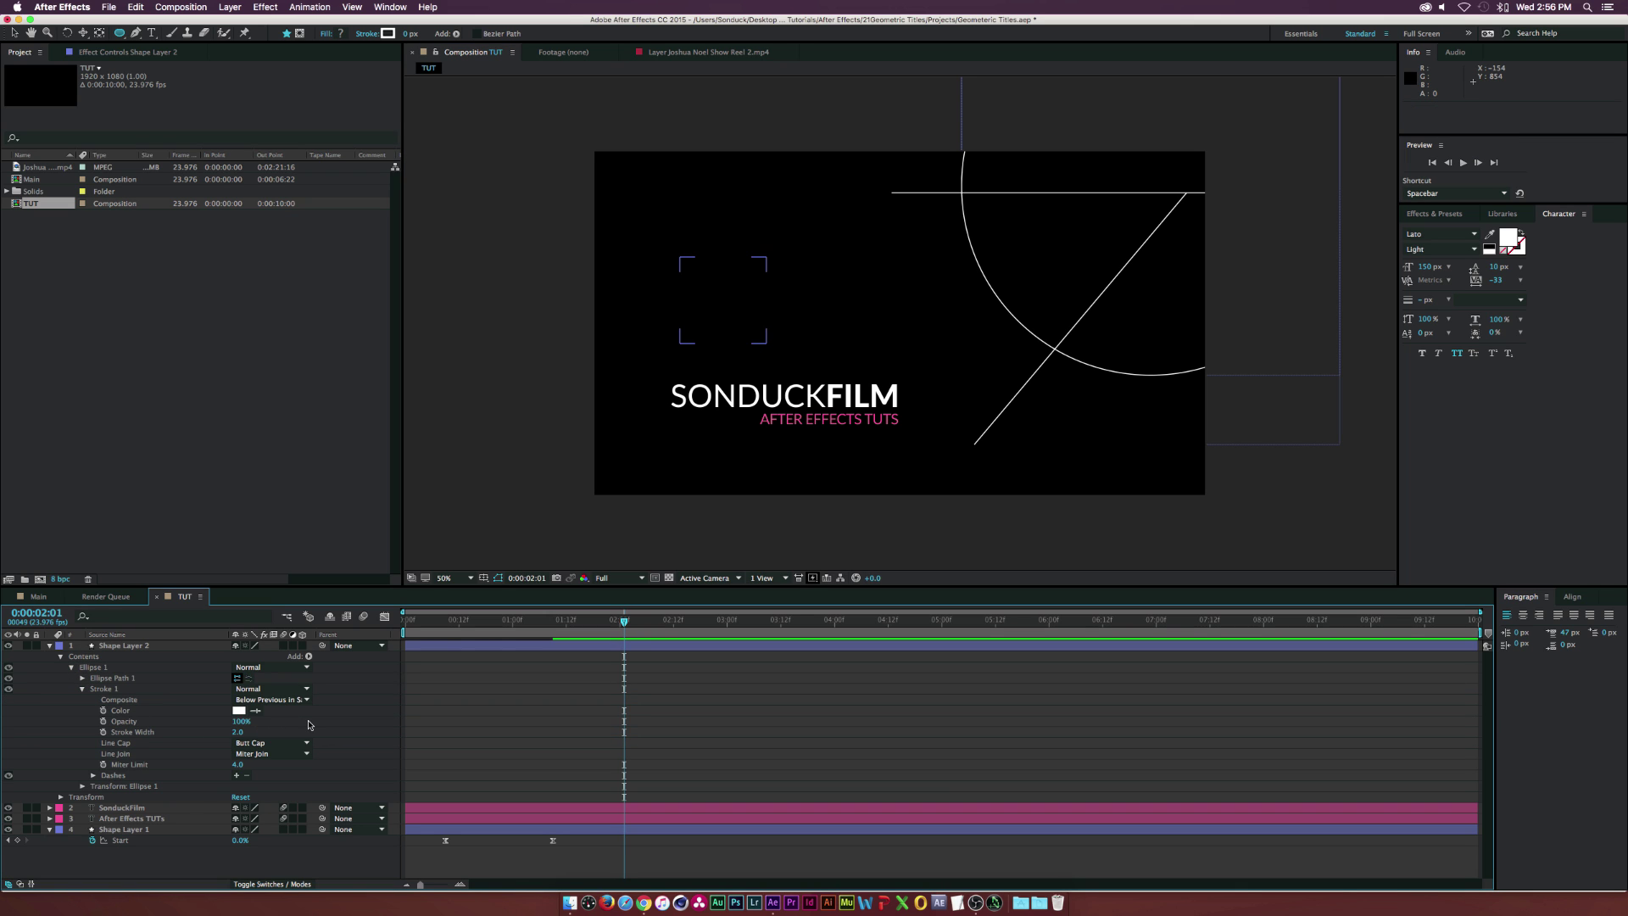
left_click(759, 281)
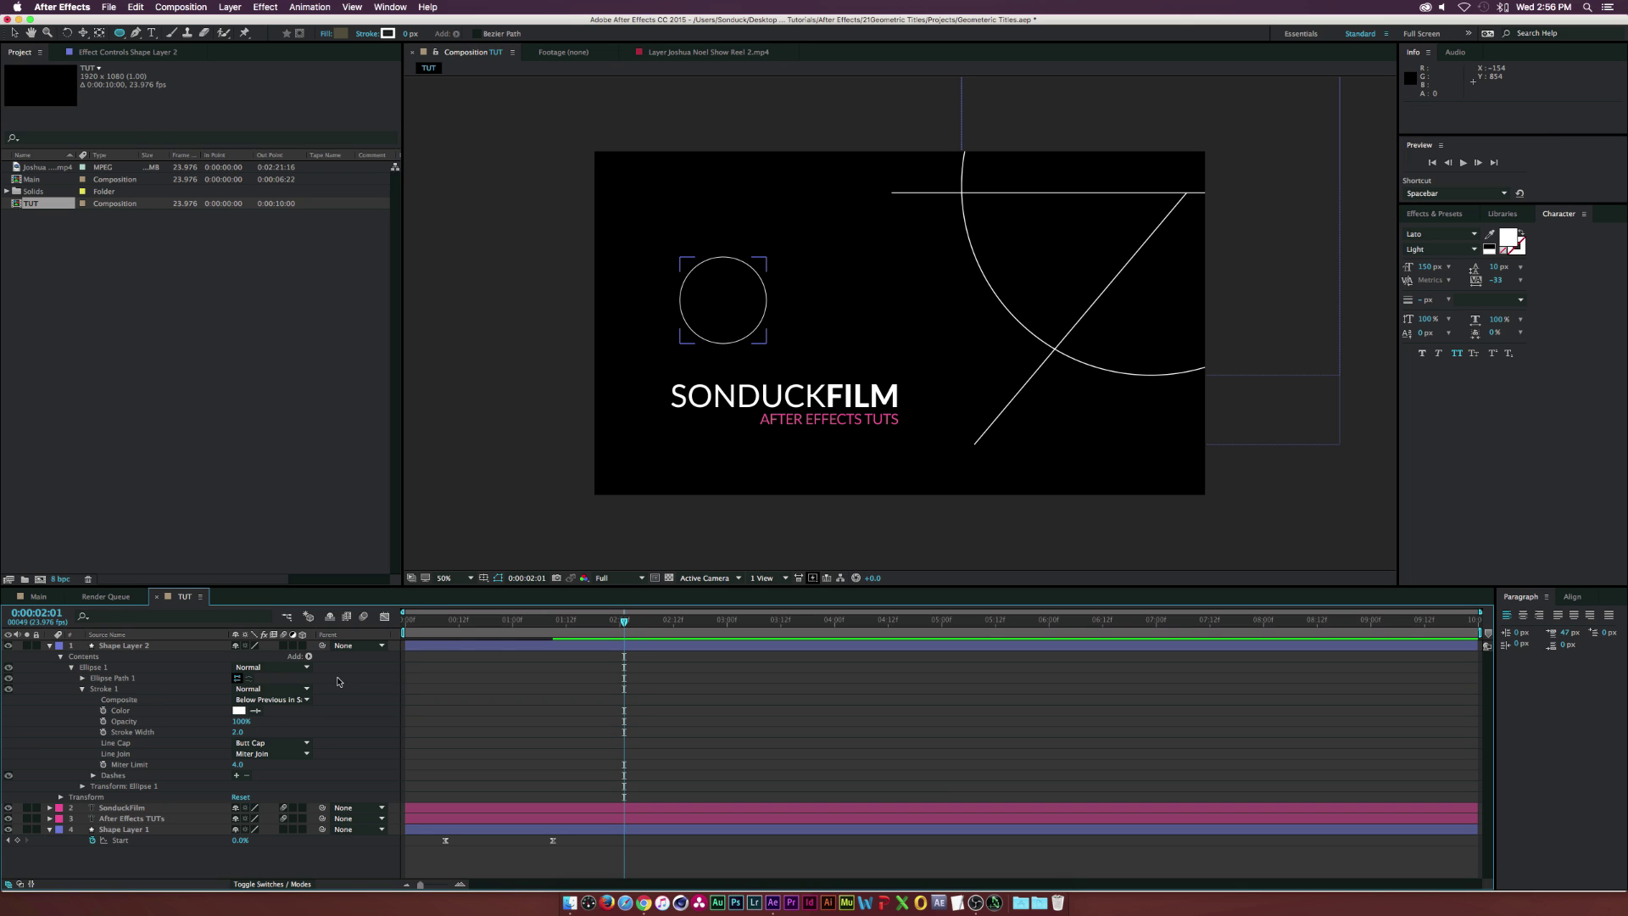
Copy Trim Paths 1 with its Start keyframes from Shape Layer 1 to Shape Layer 2 at 0:00:02:01
left_click(14, 33)
left_click(65, 842)
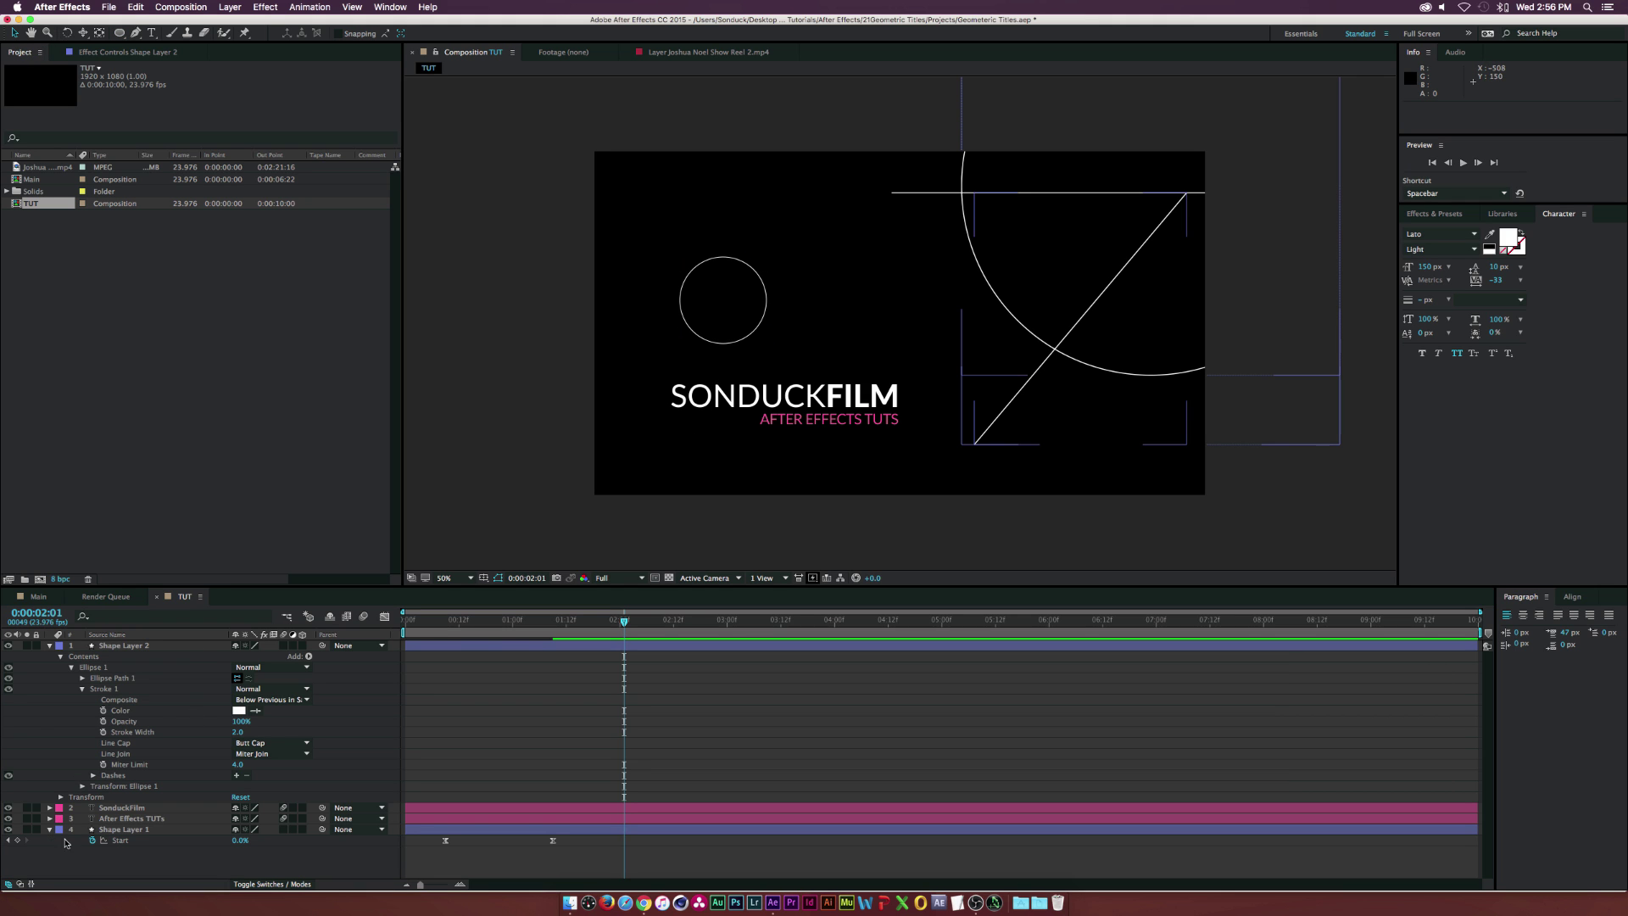
left_click(114, 830)
left_click(50, 830)
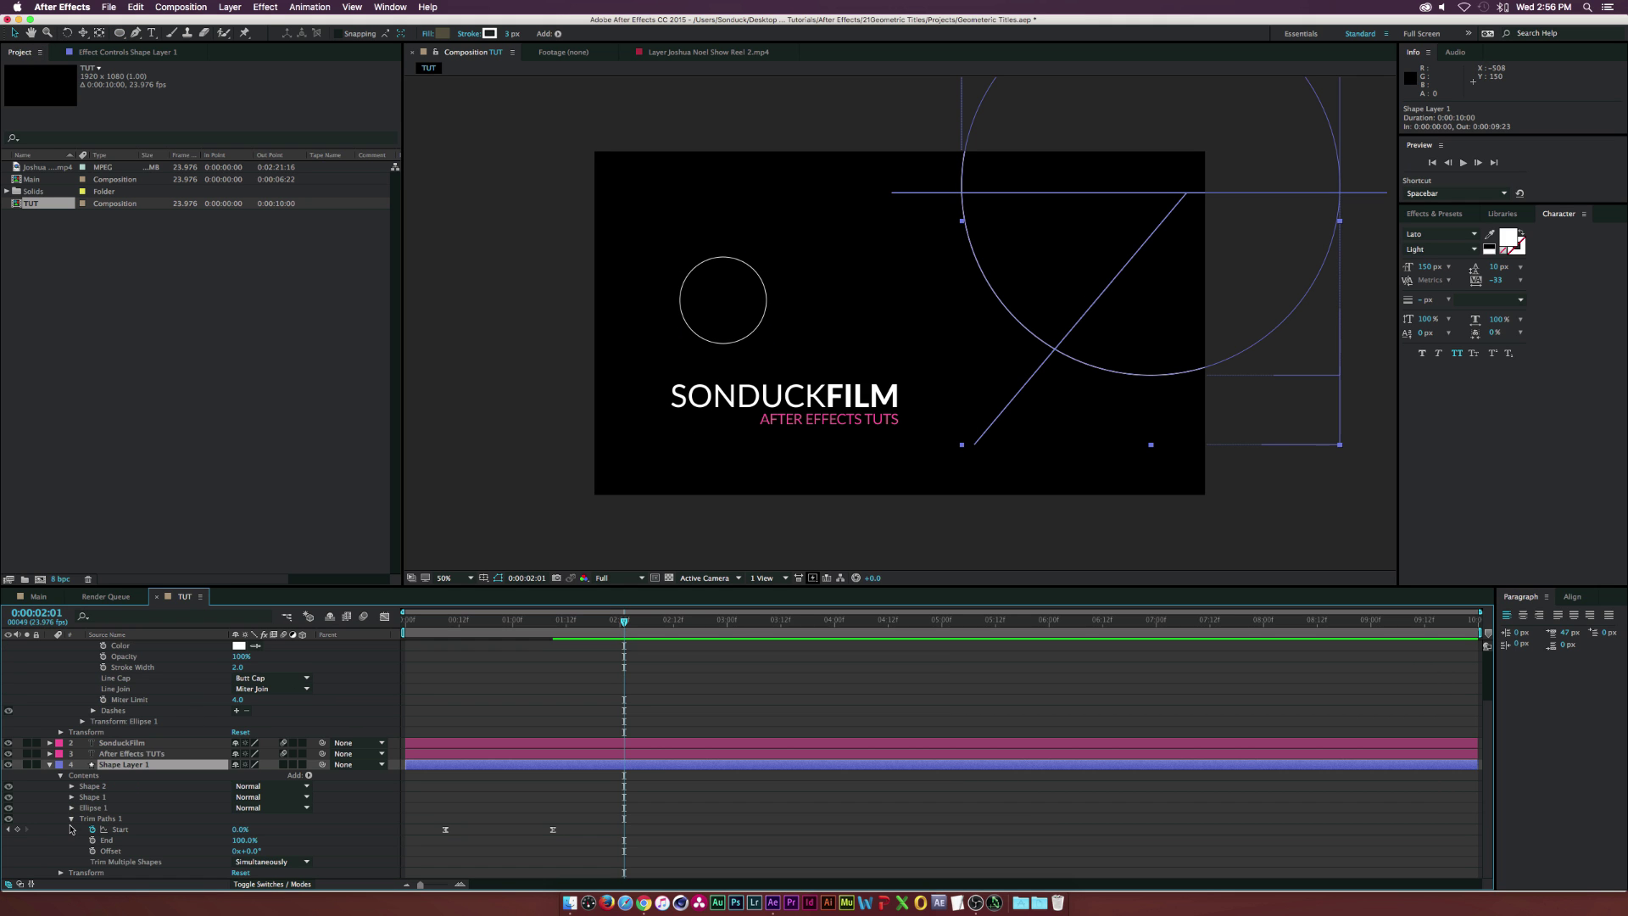
left_click(95, 820)
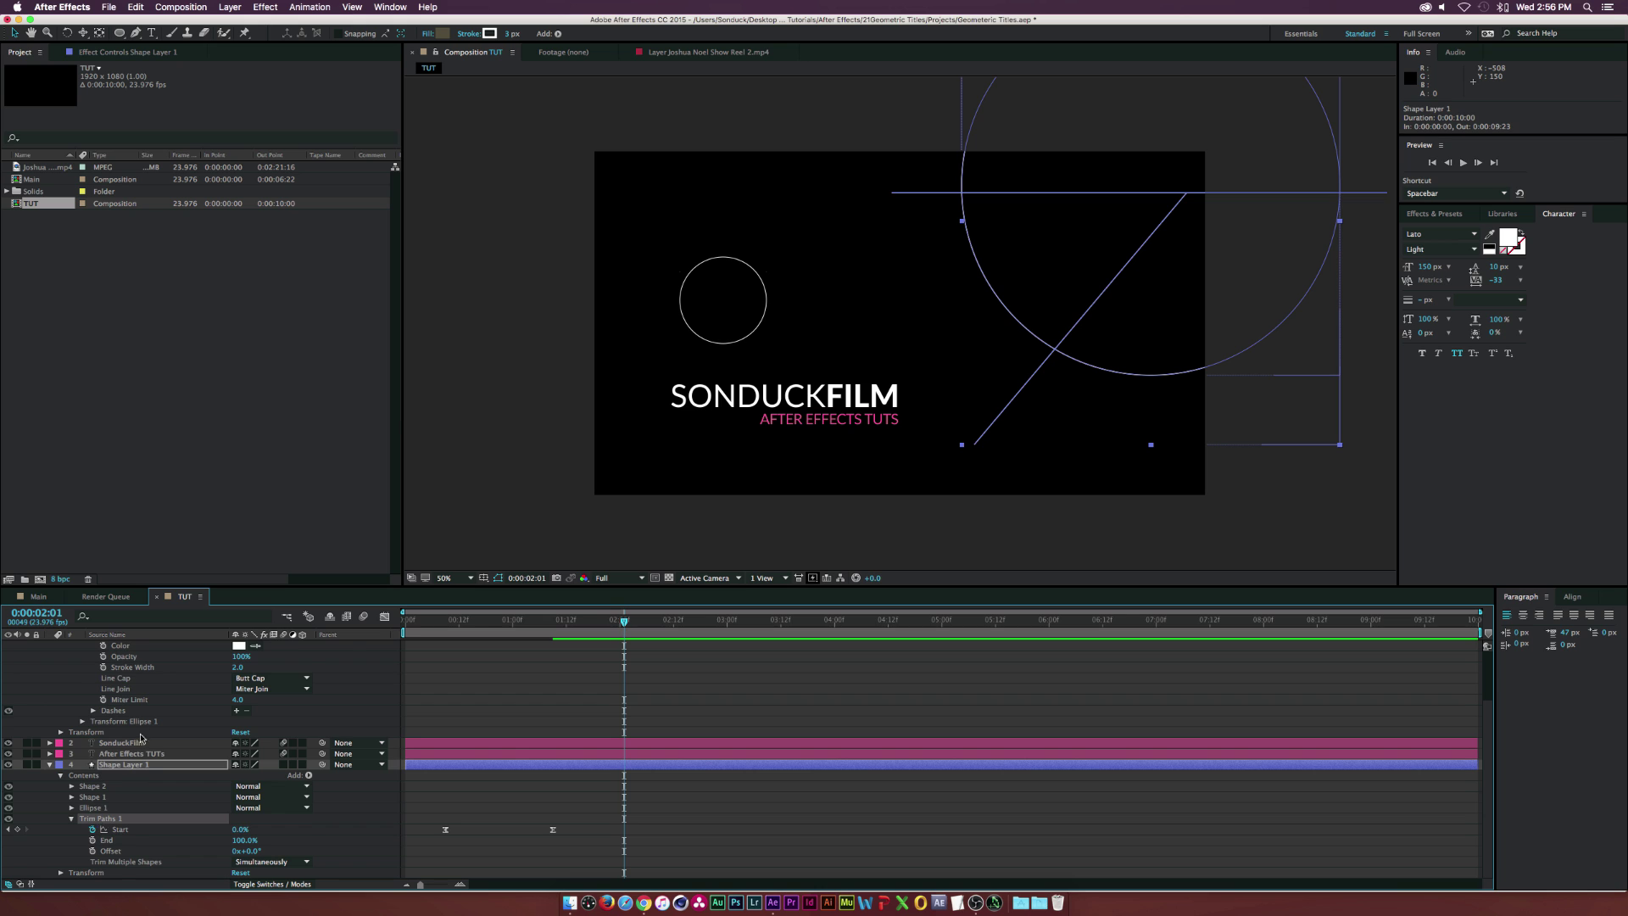
scroll(128, 708, "up", 3)
left_click(119, 649)
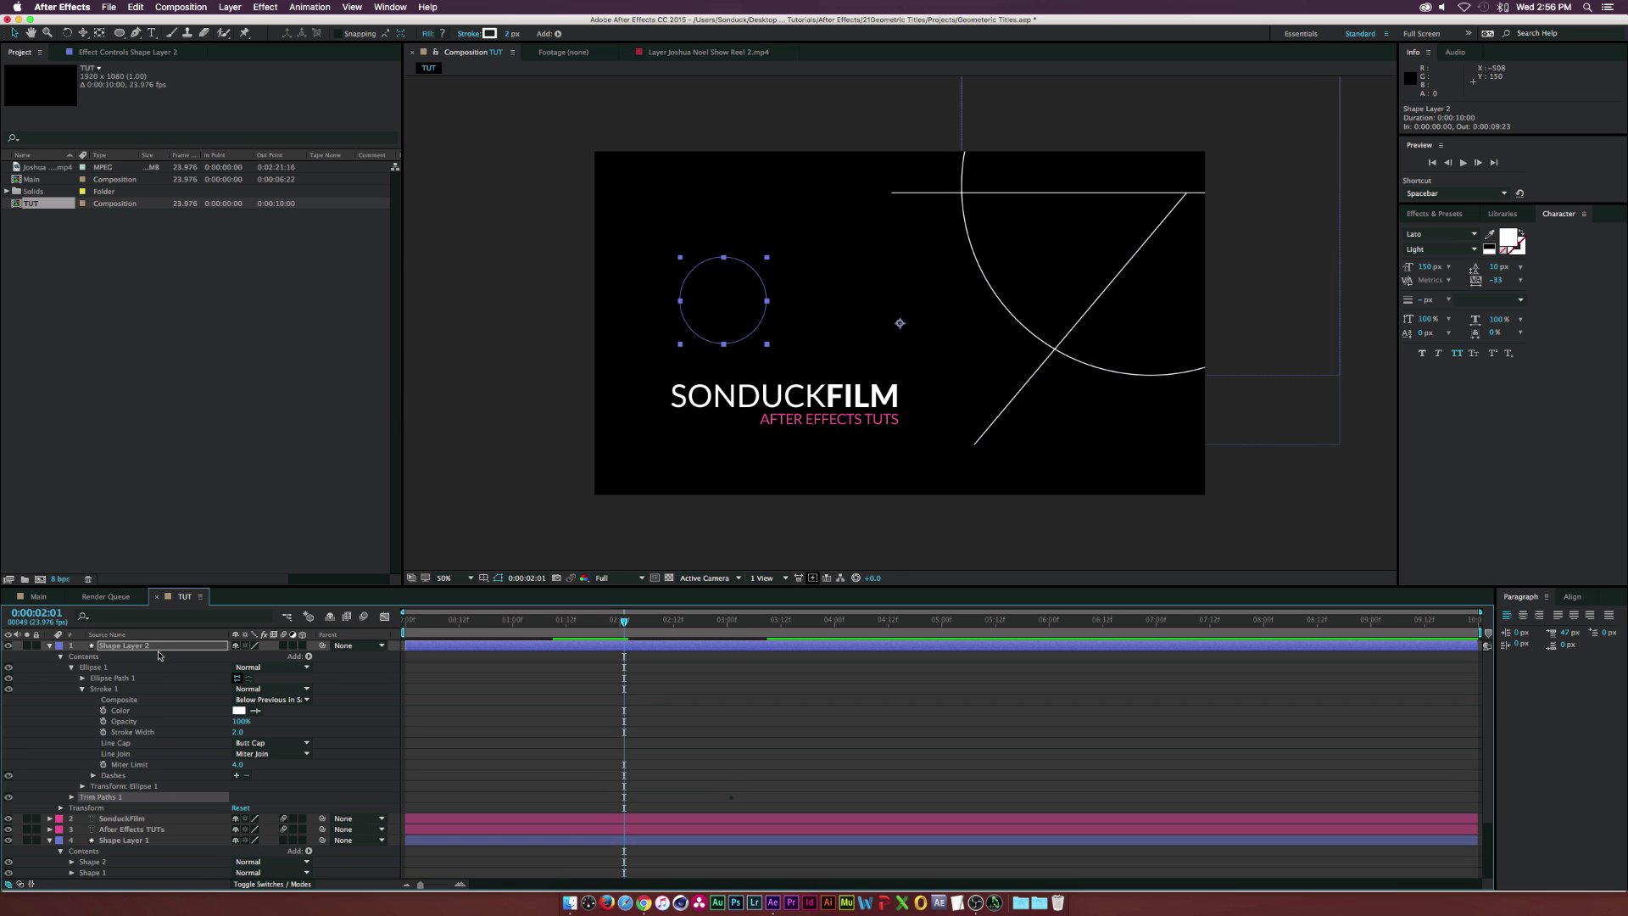
key("super+v")
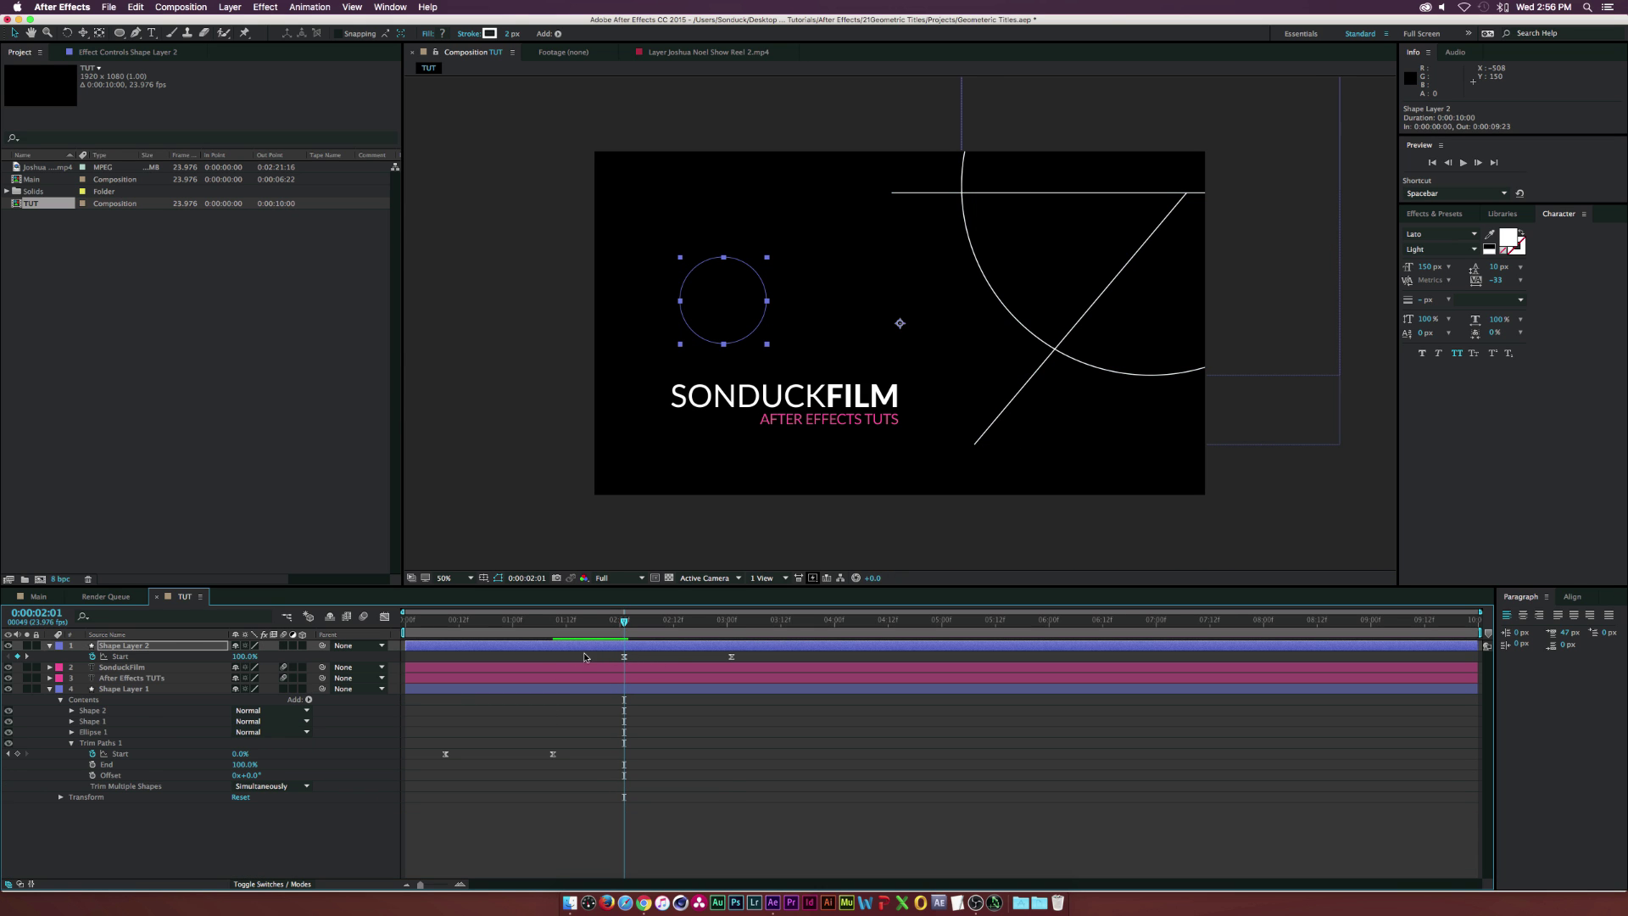
Scrub the small circle's animation and shift both Shape Layer 2 Start keyframes earlier, so the last sits at 0:00:02:14
left_click_drag(624, 621, 700, 625)
left_click(681, 600)
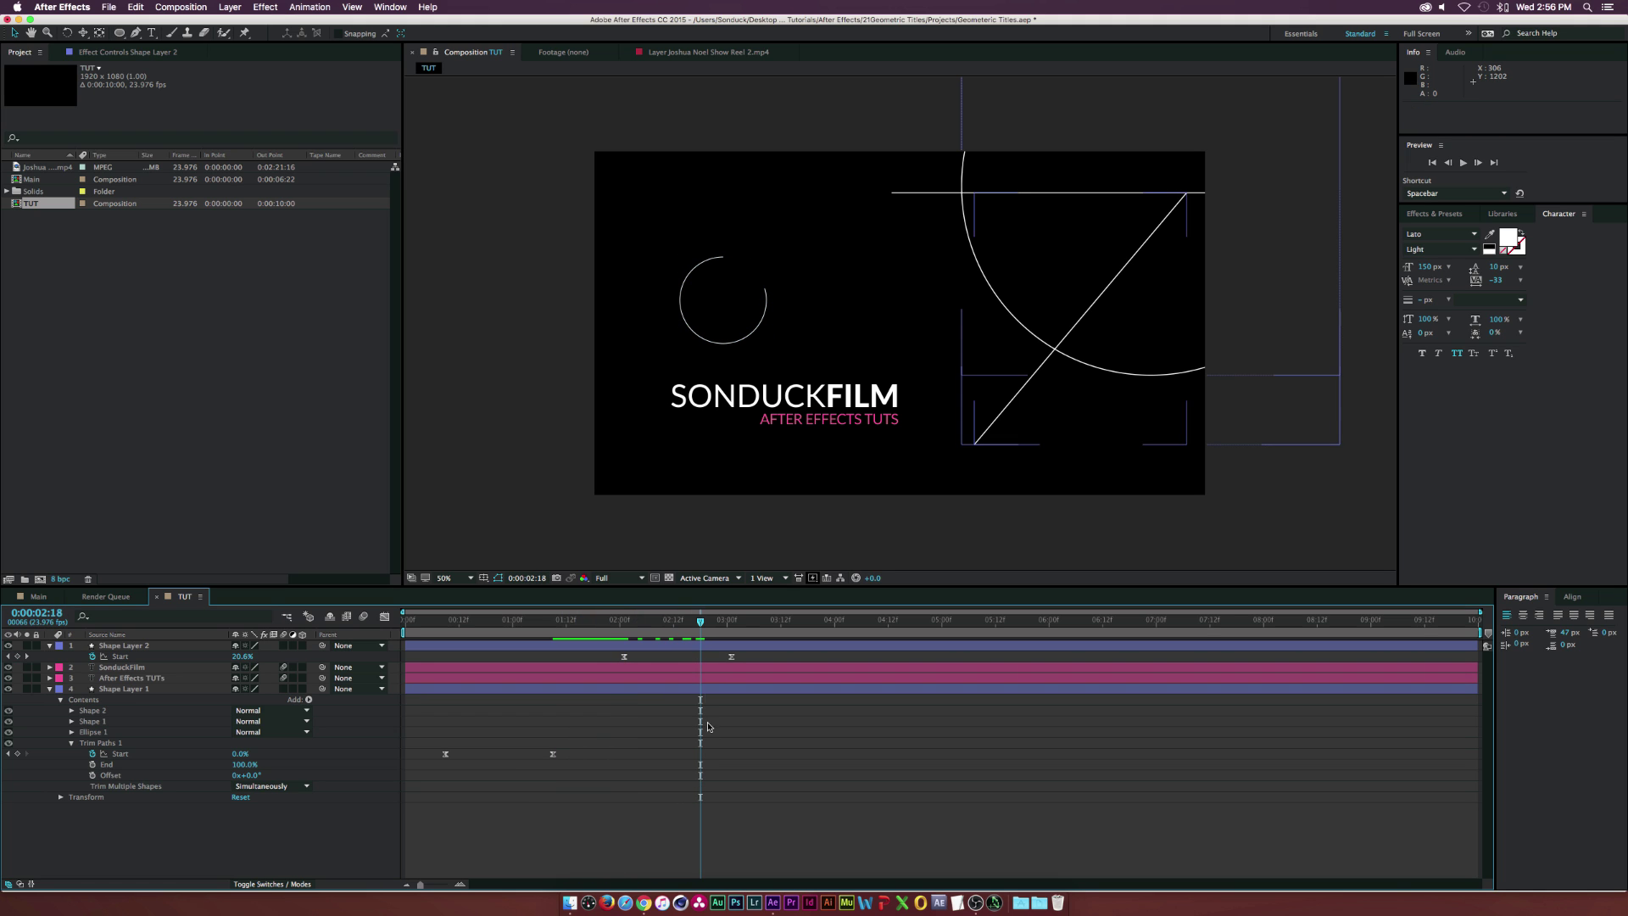
left_click_drag(606, 656, 683, 658)
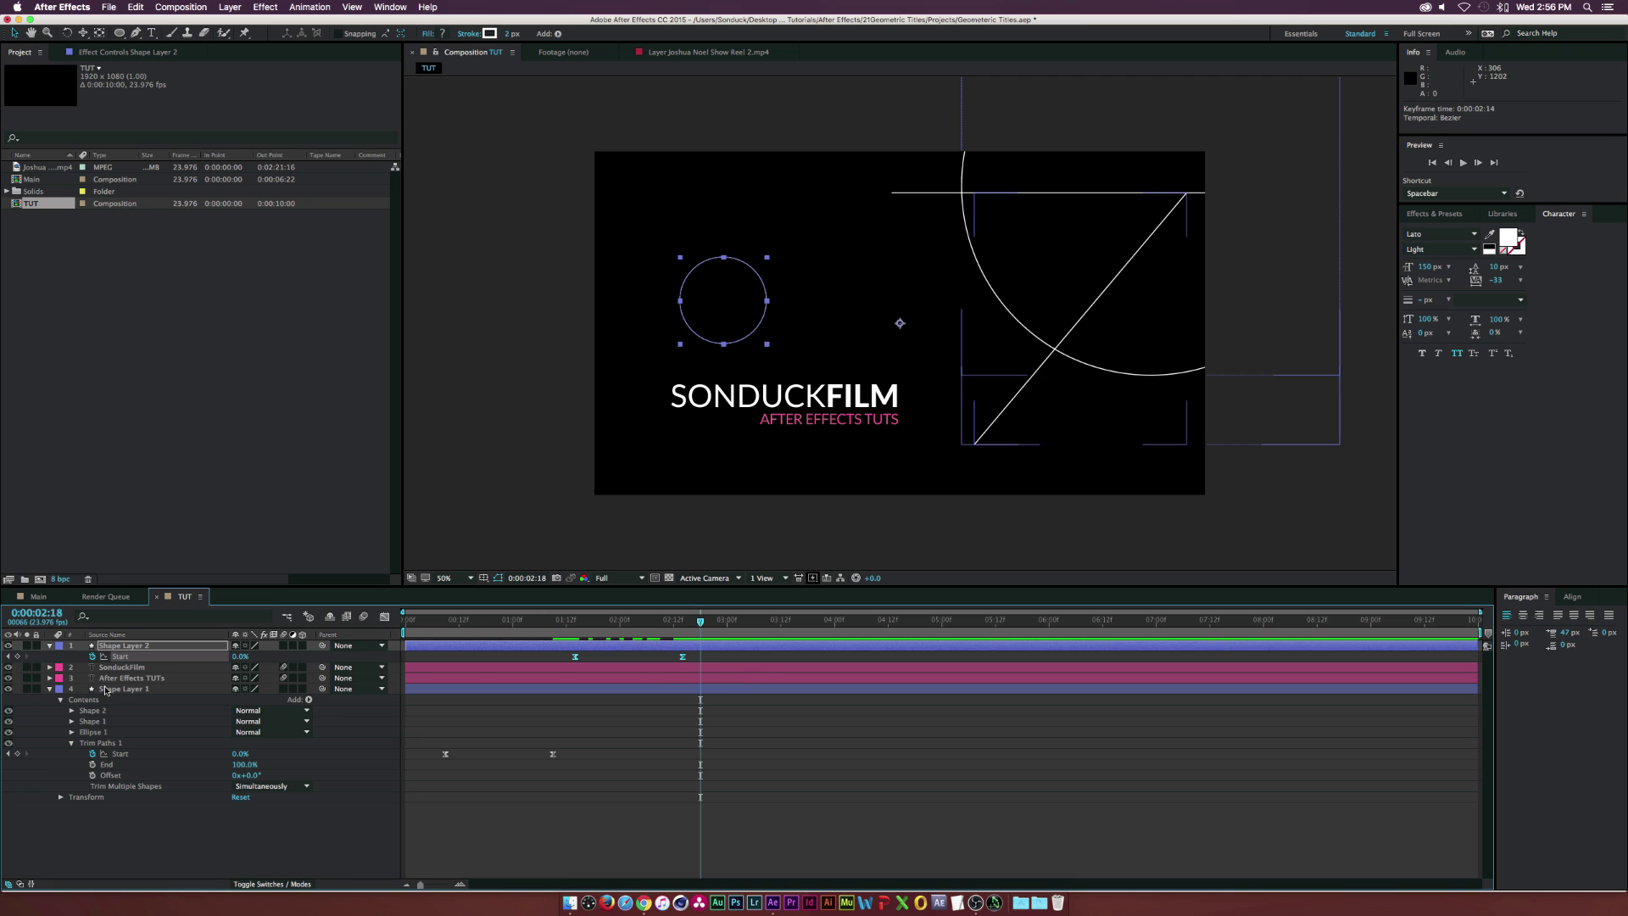
Place Shape Layer 1 directly beneath Shape Layer 2, and move Shape Layer 2 about 68 px left and 168 px up
left_click_drag(106, 689, 117, 667)
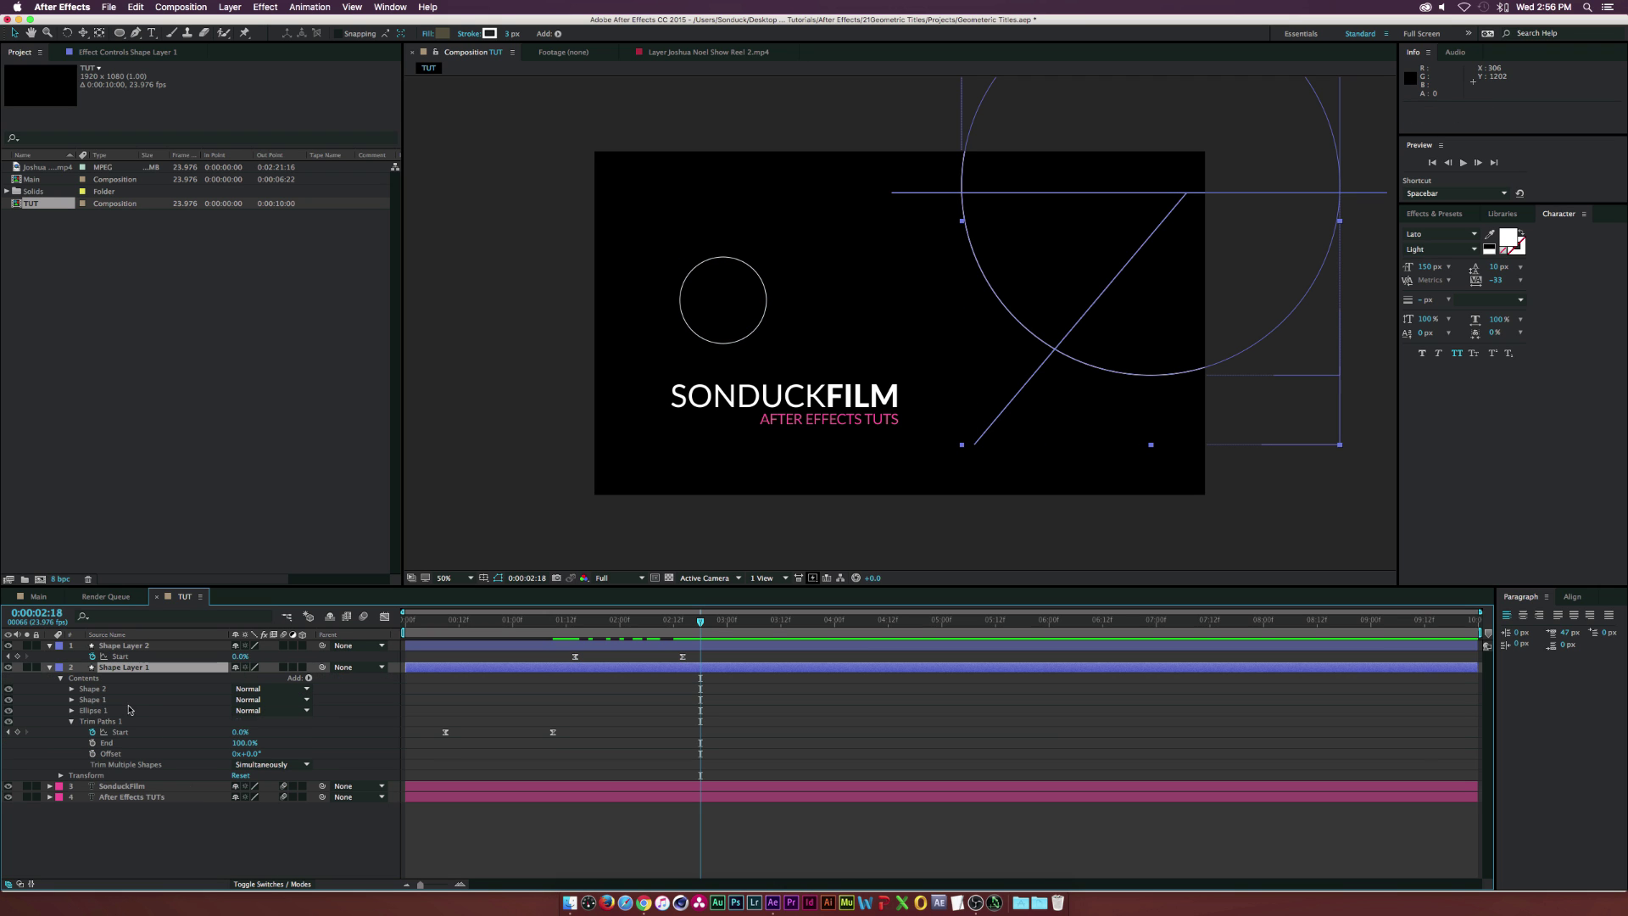
left_click(154, 648)
left_click_drag(702, 323, 681, 269)
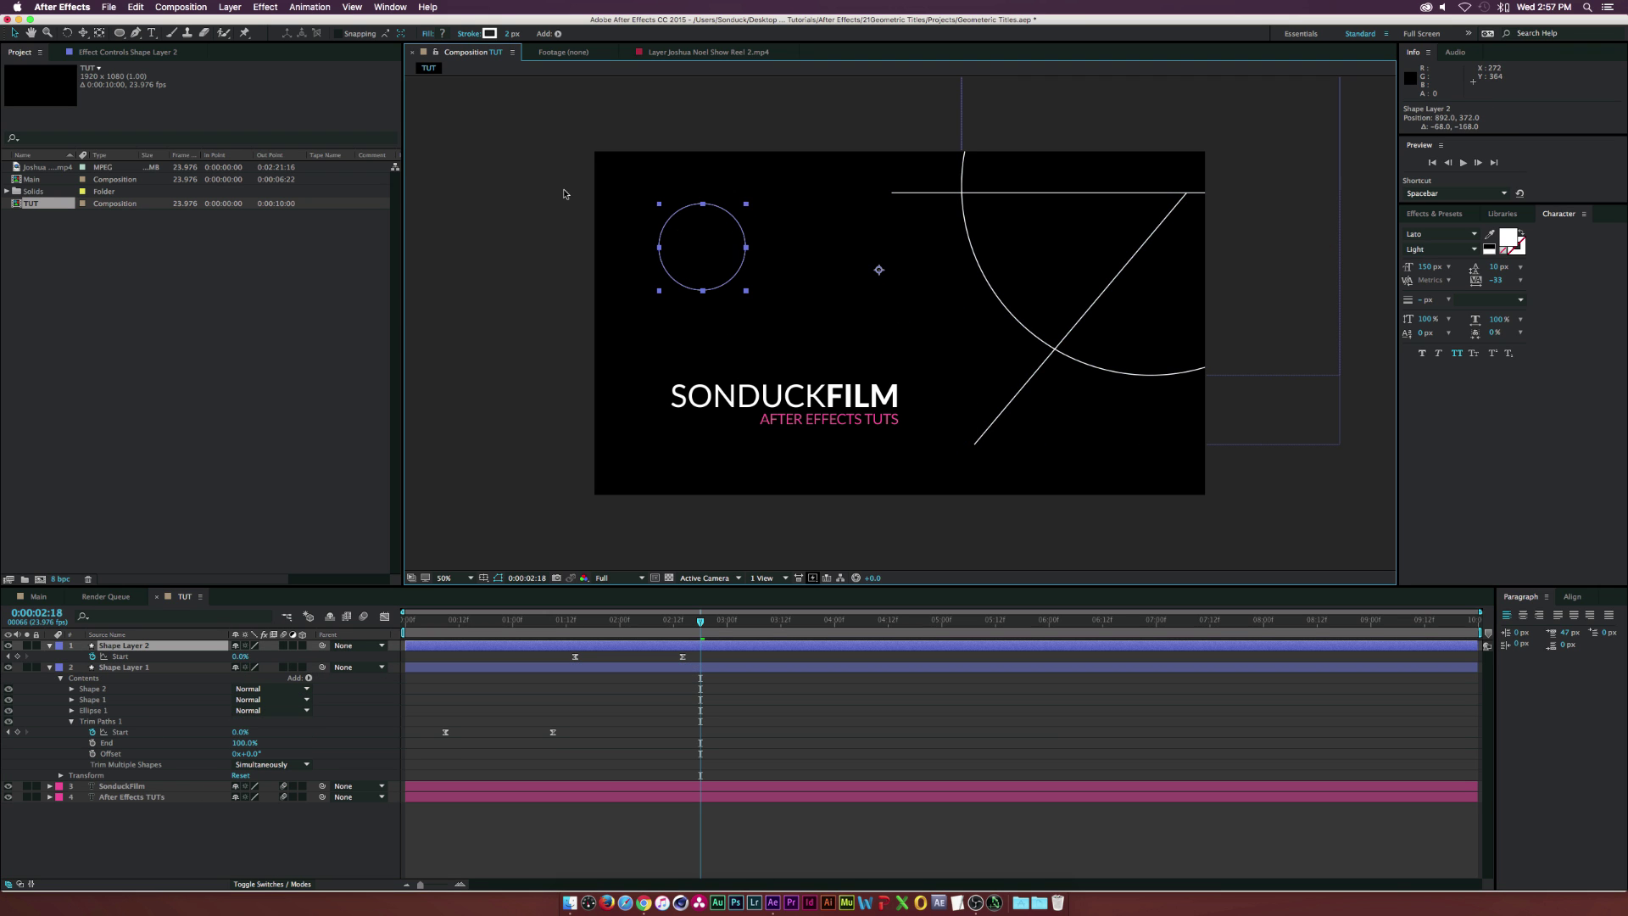
Draw a diagonal line on Shape Layer 2 with the Pen tool from the frame's left edge to below its bottom edge, and scrub the animation
left_click(567, 192)
left_click(135, 33)
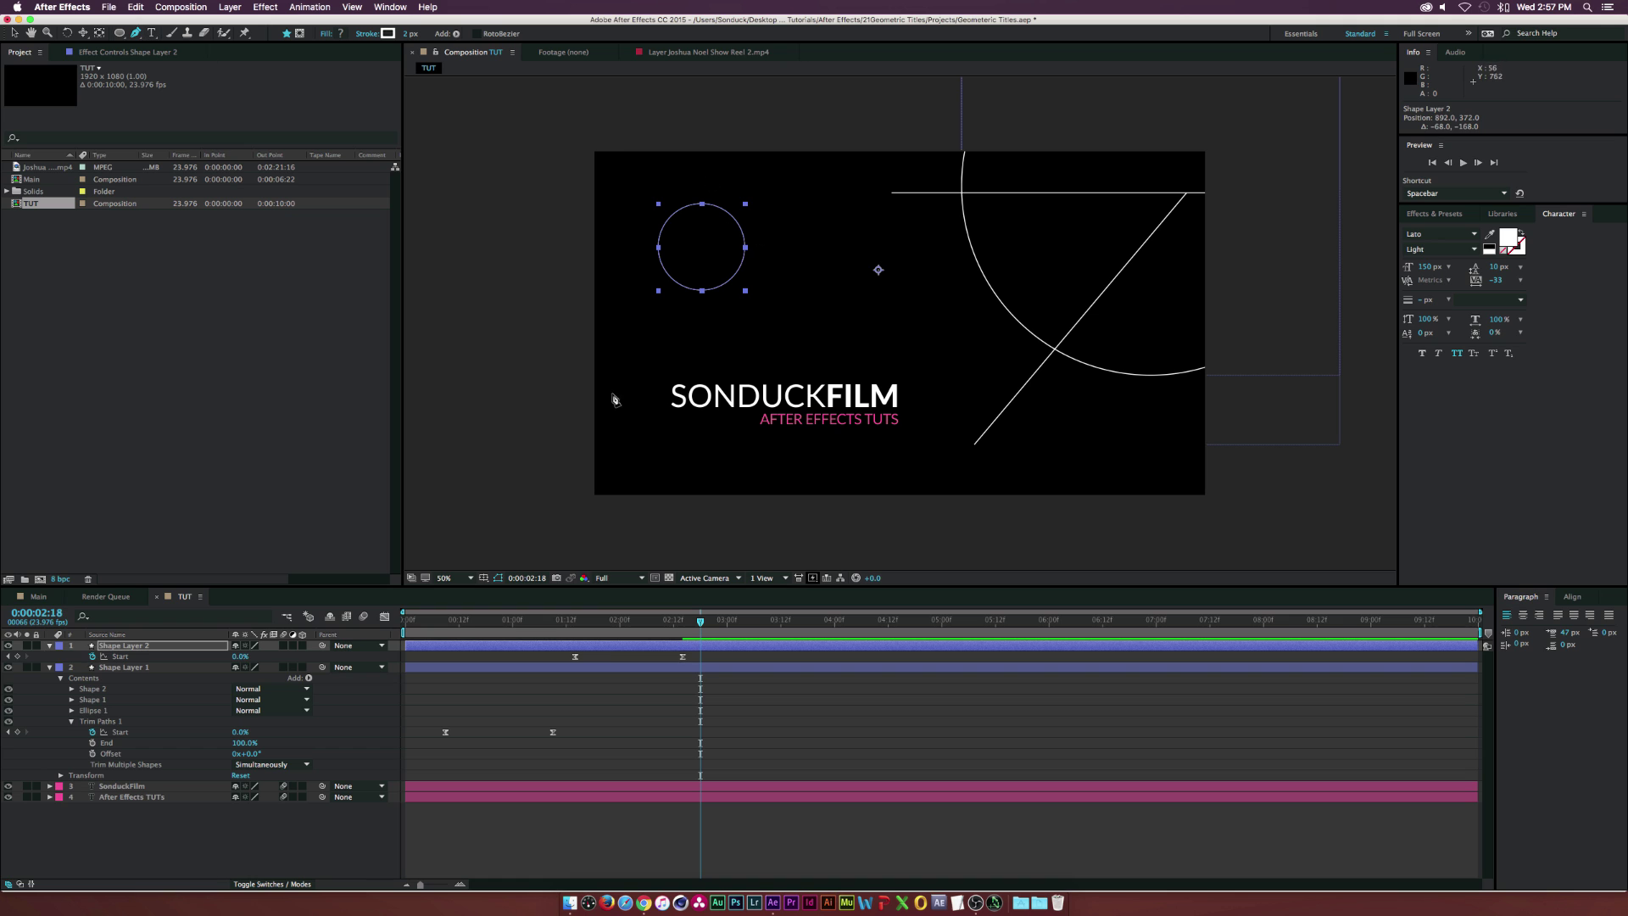
left_click(591, 333)
left_click(759, 520)
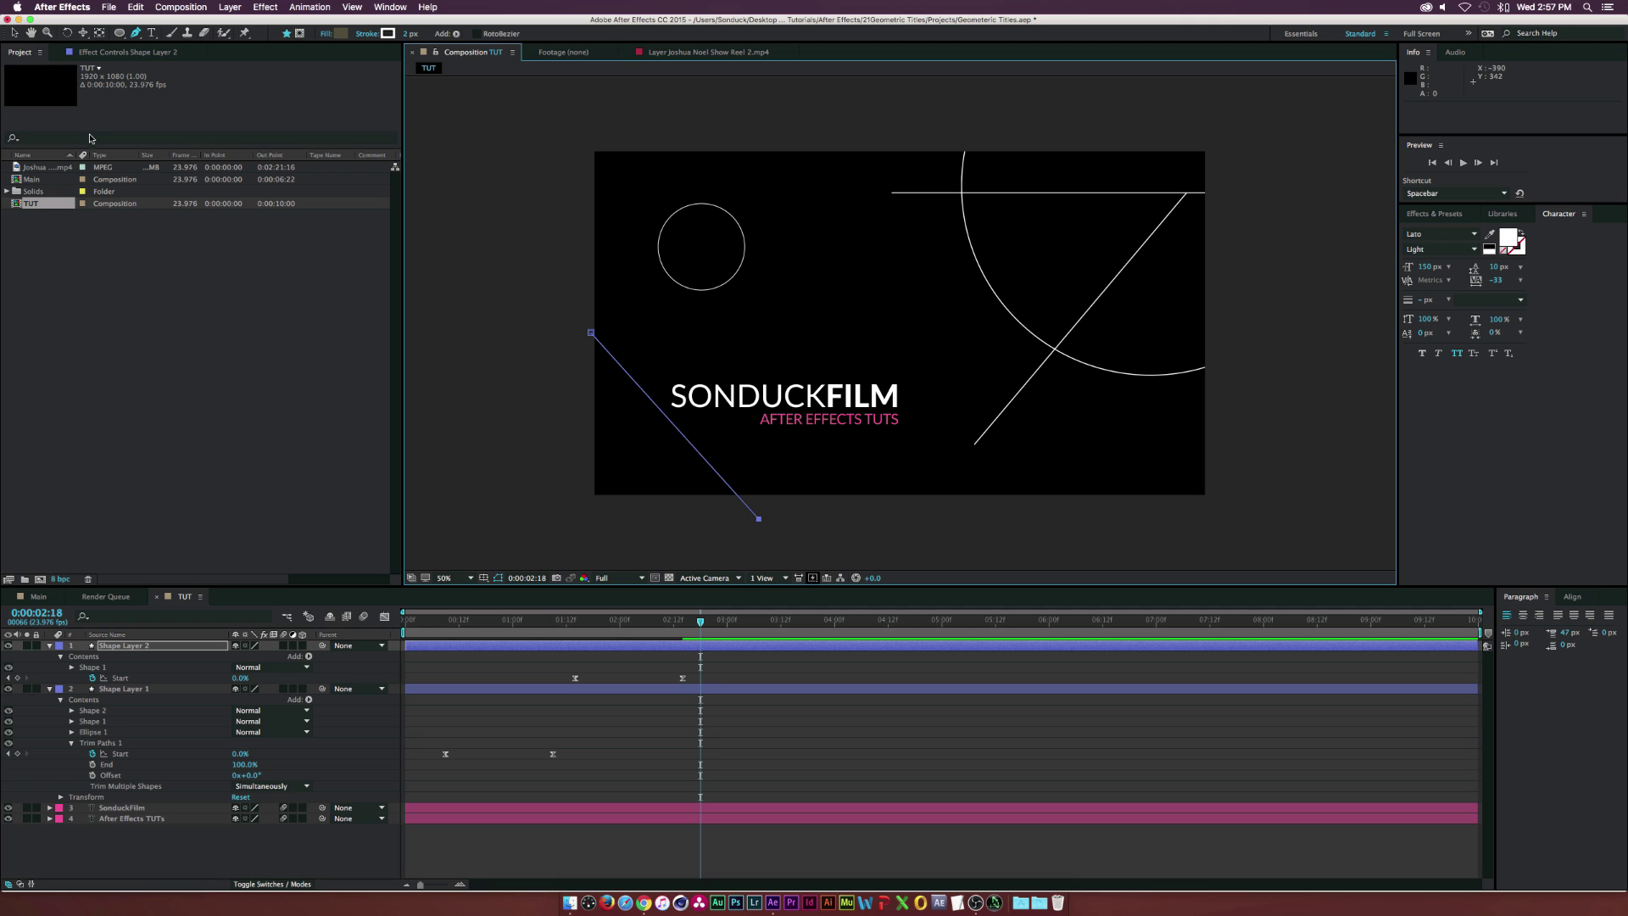
left_click(14, 33)
left_click(687, 561)
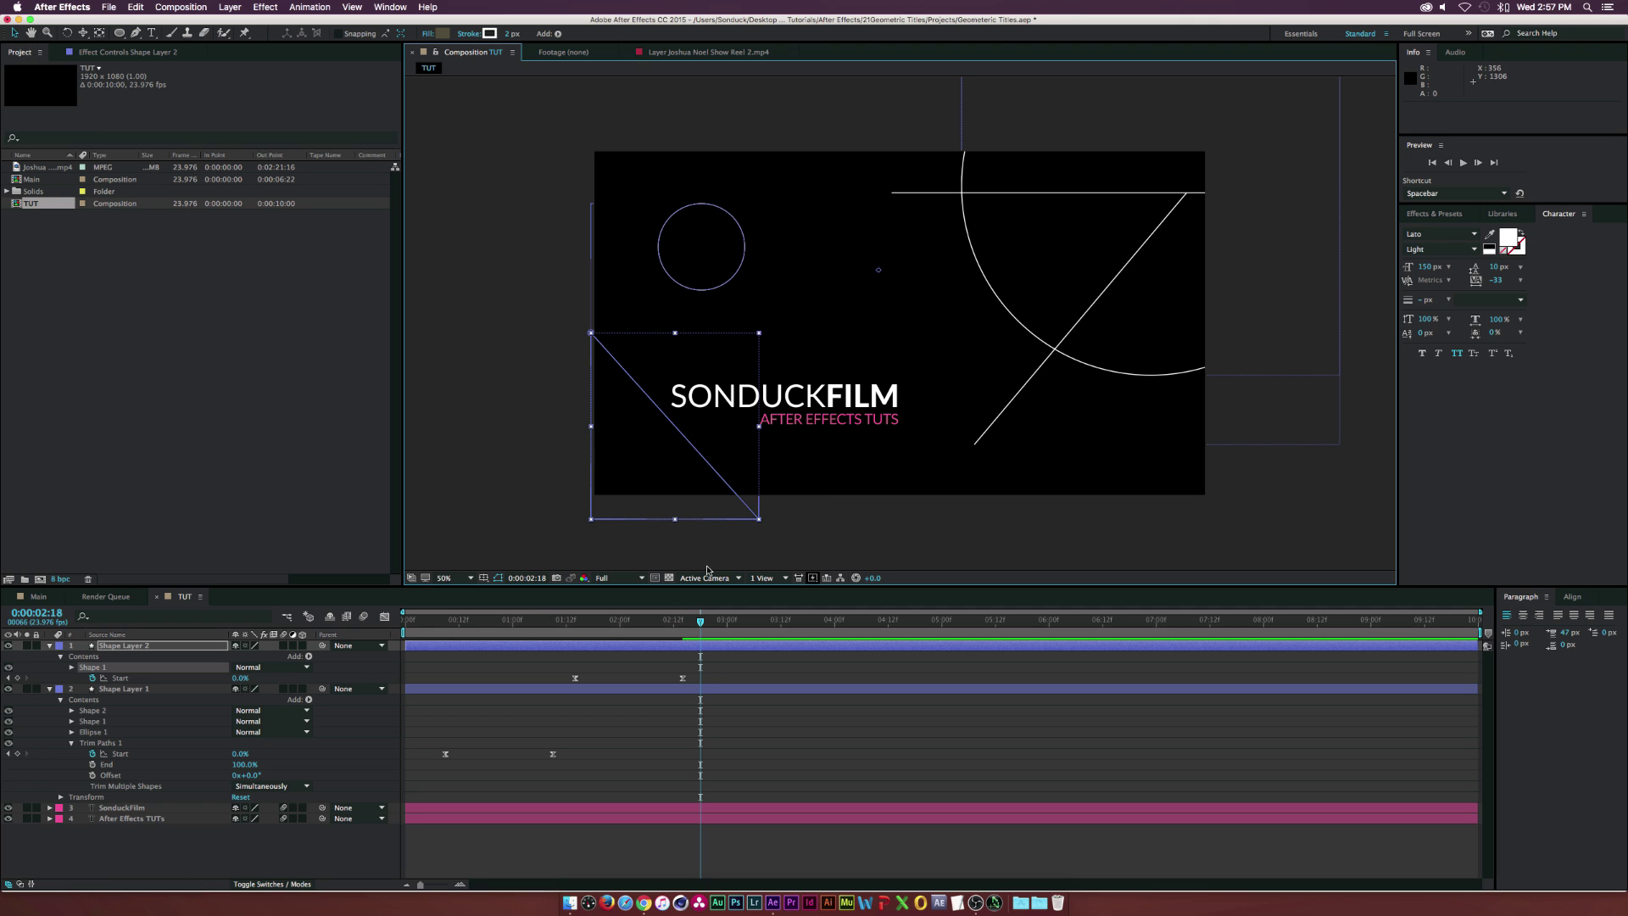
mouse_move(701, 626)
left_mouse_down()
mouse_move(768, 626)
mouse_move(508, 625)
mouse_move(732, 631)
left_mouse_up()
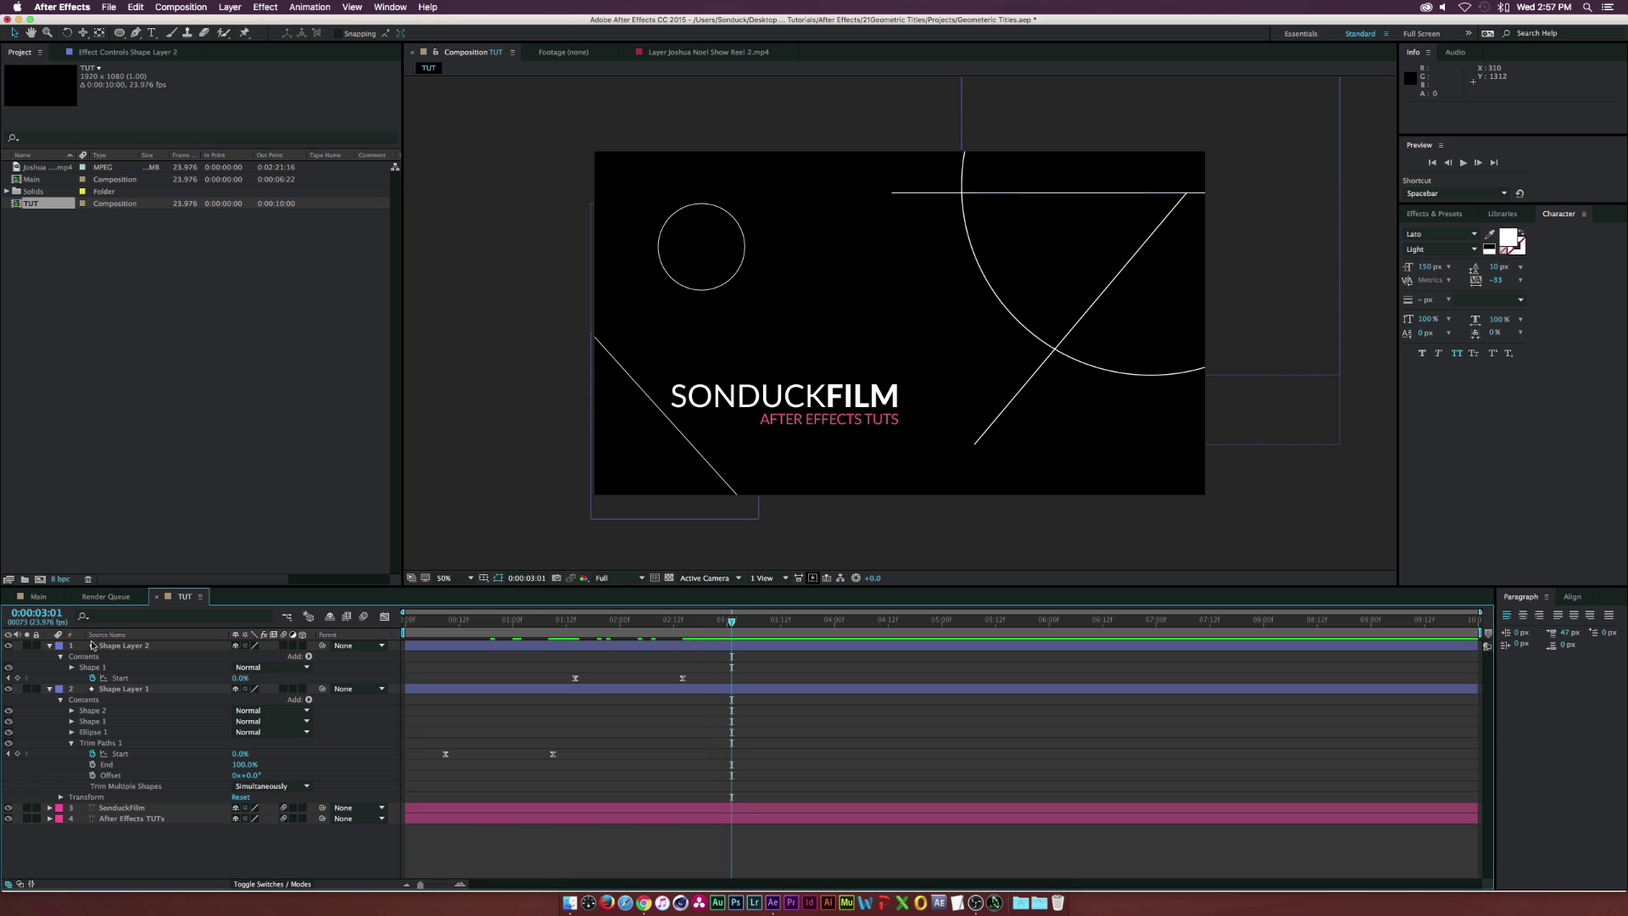
Move the SONDUCKFILM and AFTER EFFECTS TUTS text layers together slightly to the left
left_click(122, 808)
left_click(122, 819, "shift")
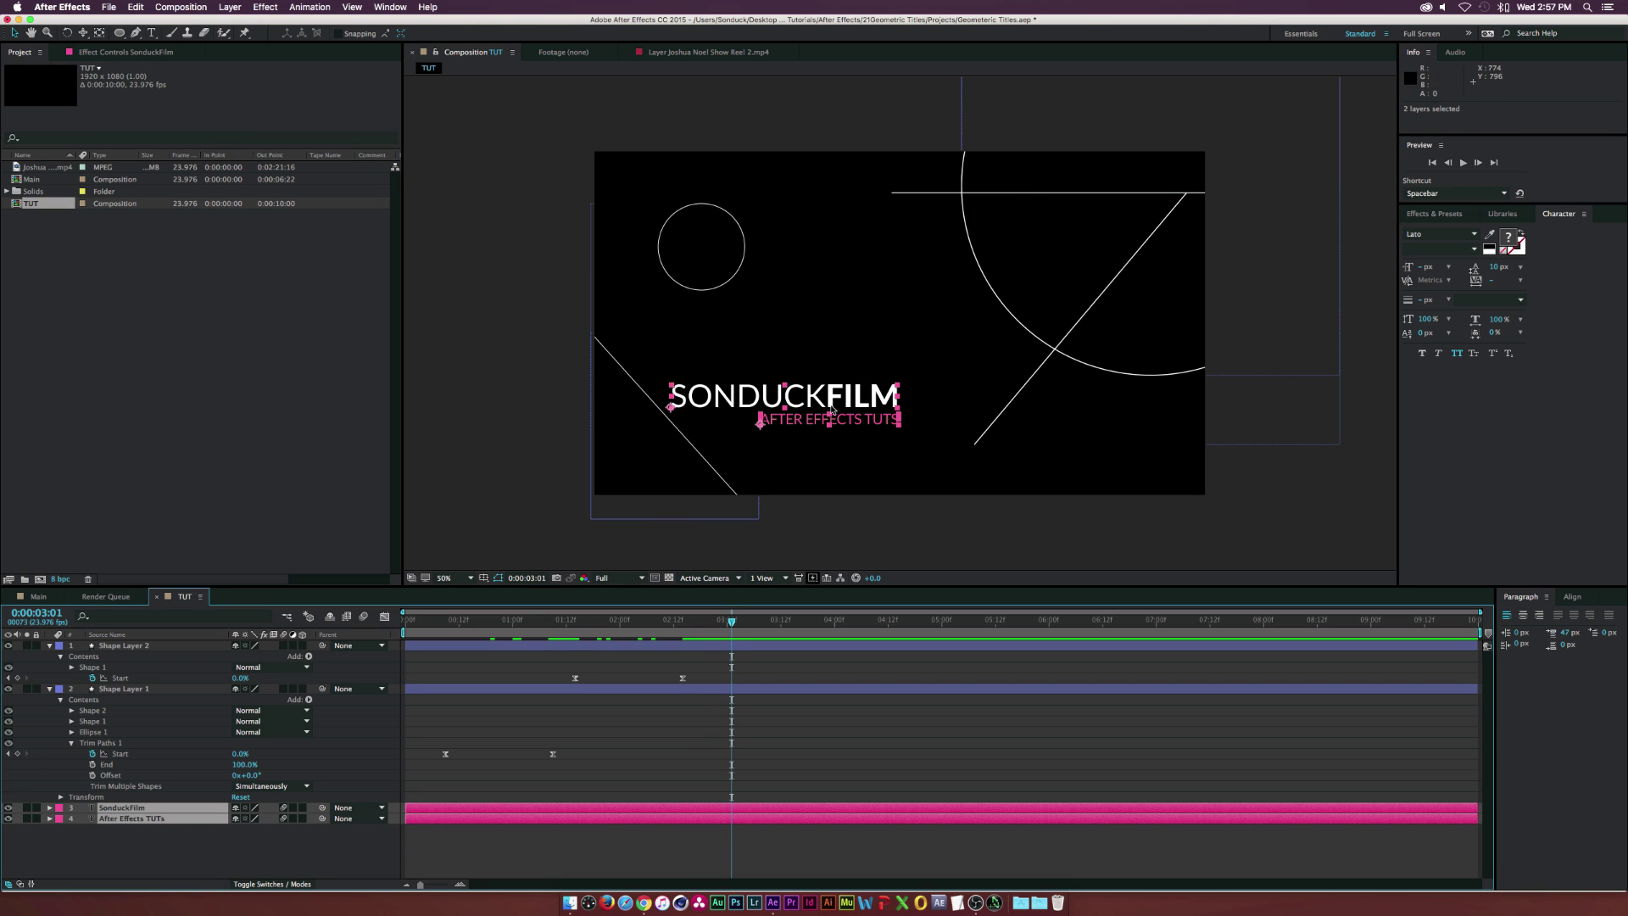
left_click_drag(834, 411, 821, 412)
left_click(506, 435)
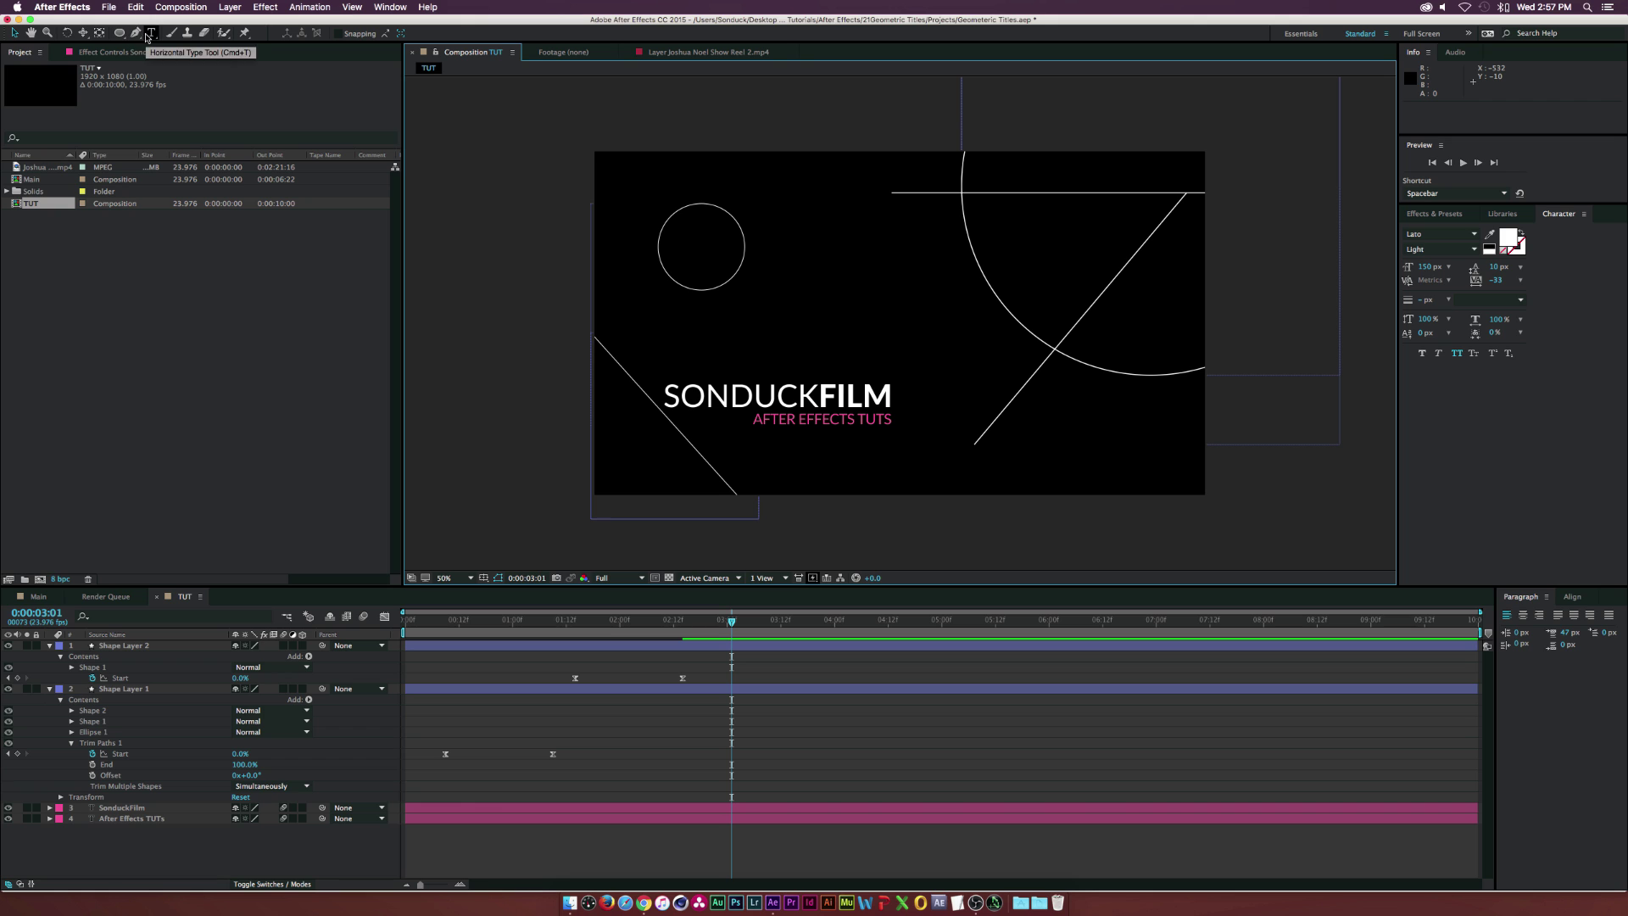
Move only Ellipse 1 of Shape Layer 2 to the right, separately from the layer's diagonal line
left_click(733, 259)
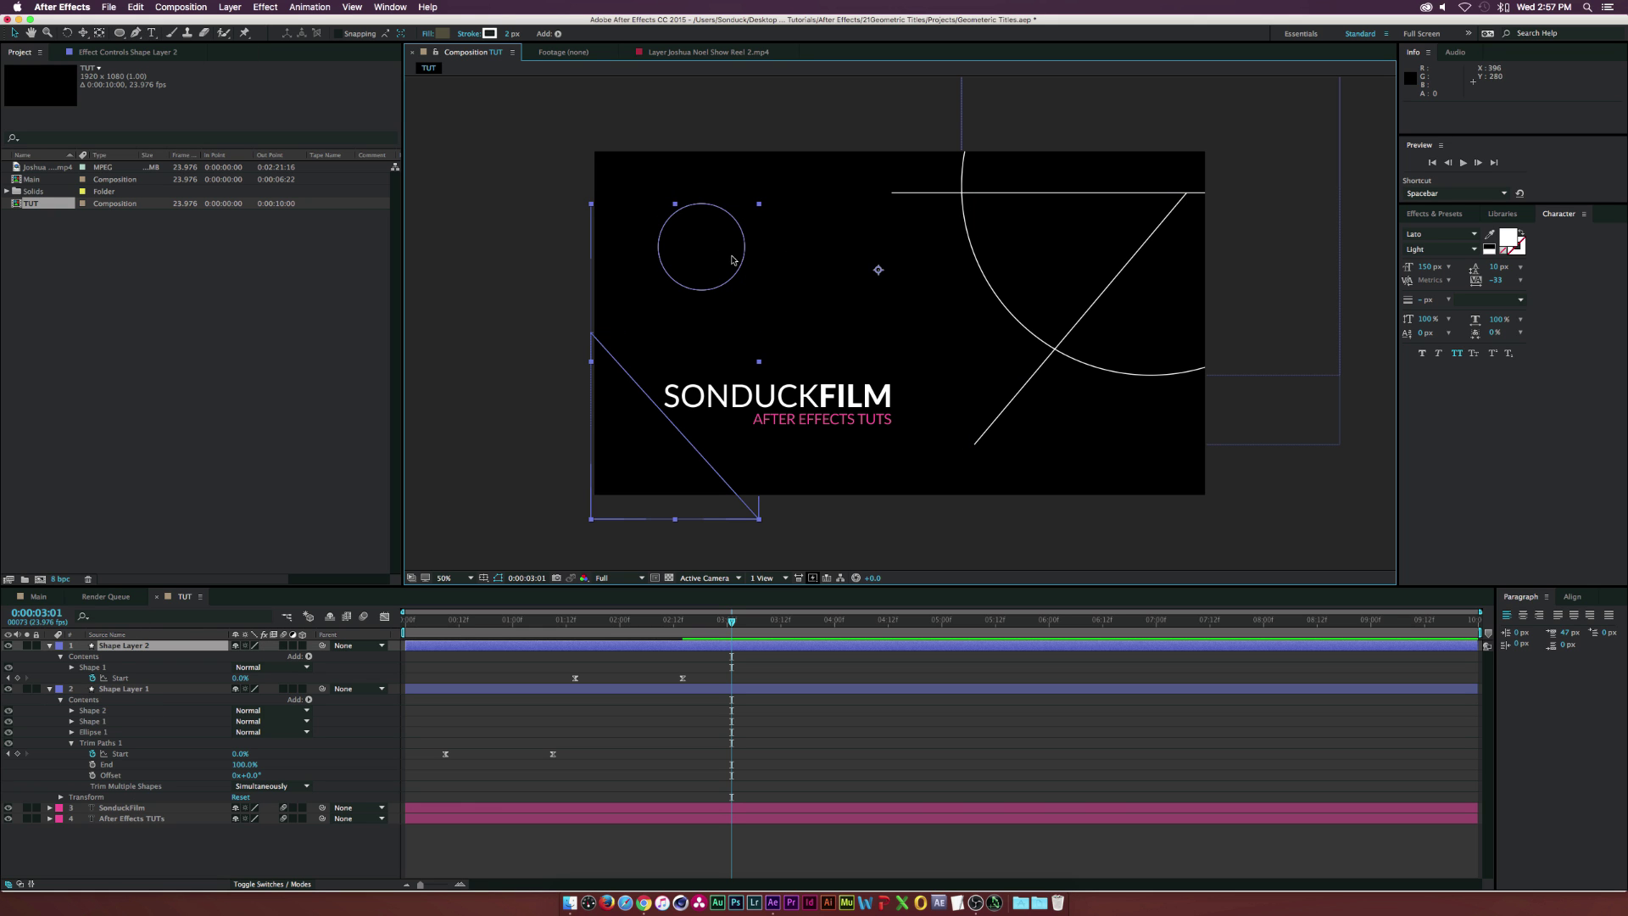
left_click(52, 646)
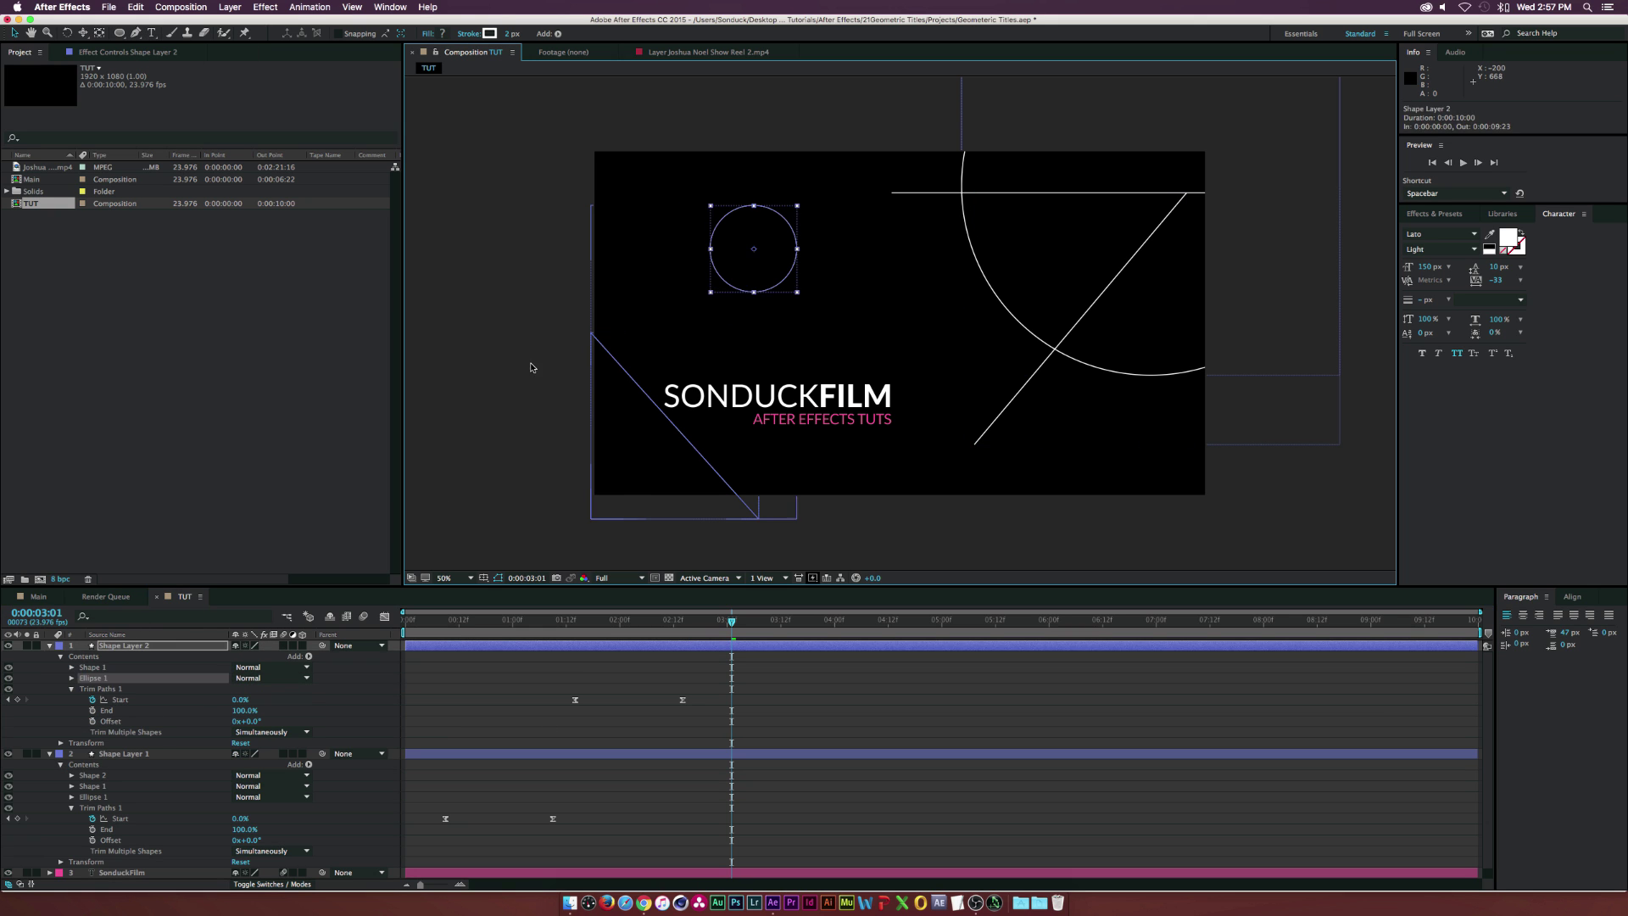
left_click(532, 367)
Draw a long diagonal line on a new shape layer from outside the frame's lower-left corner through the small circle to above the top edge
left_click(136, 33)
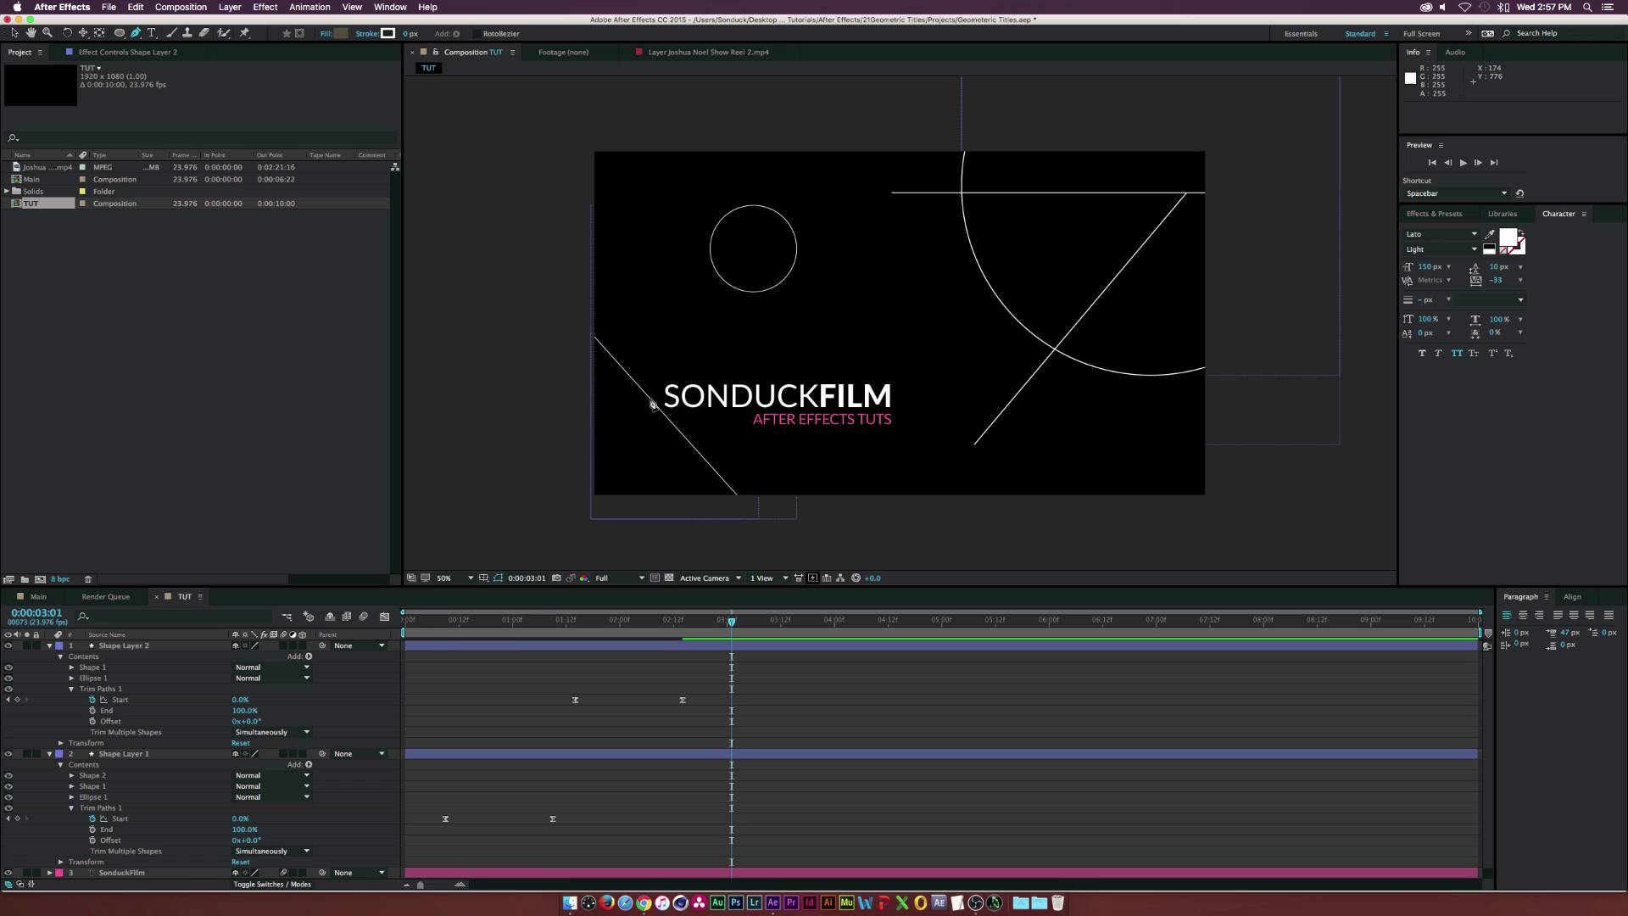
left_click(565, 505)
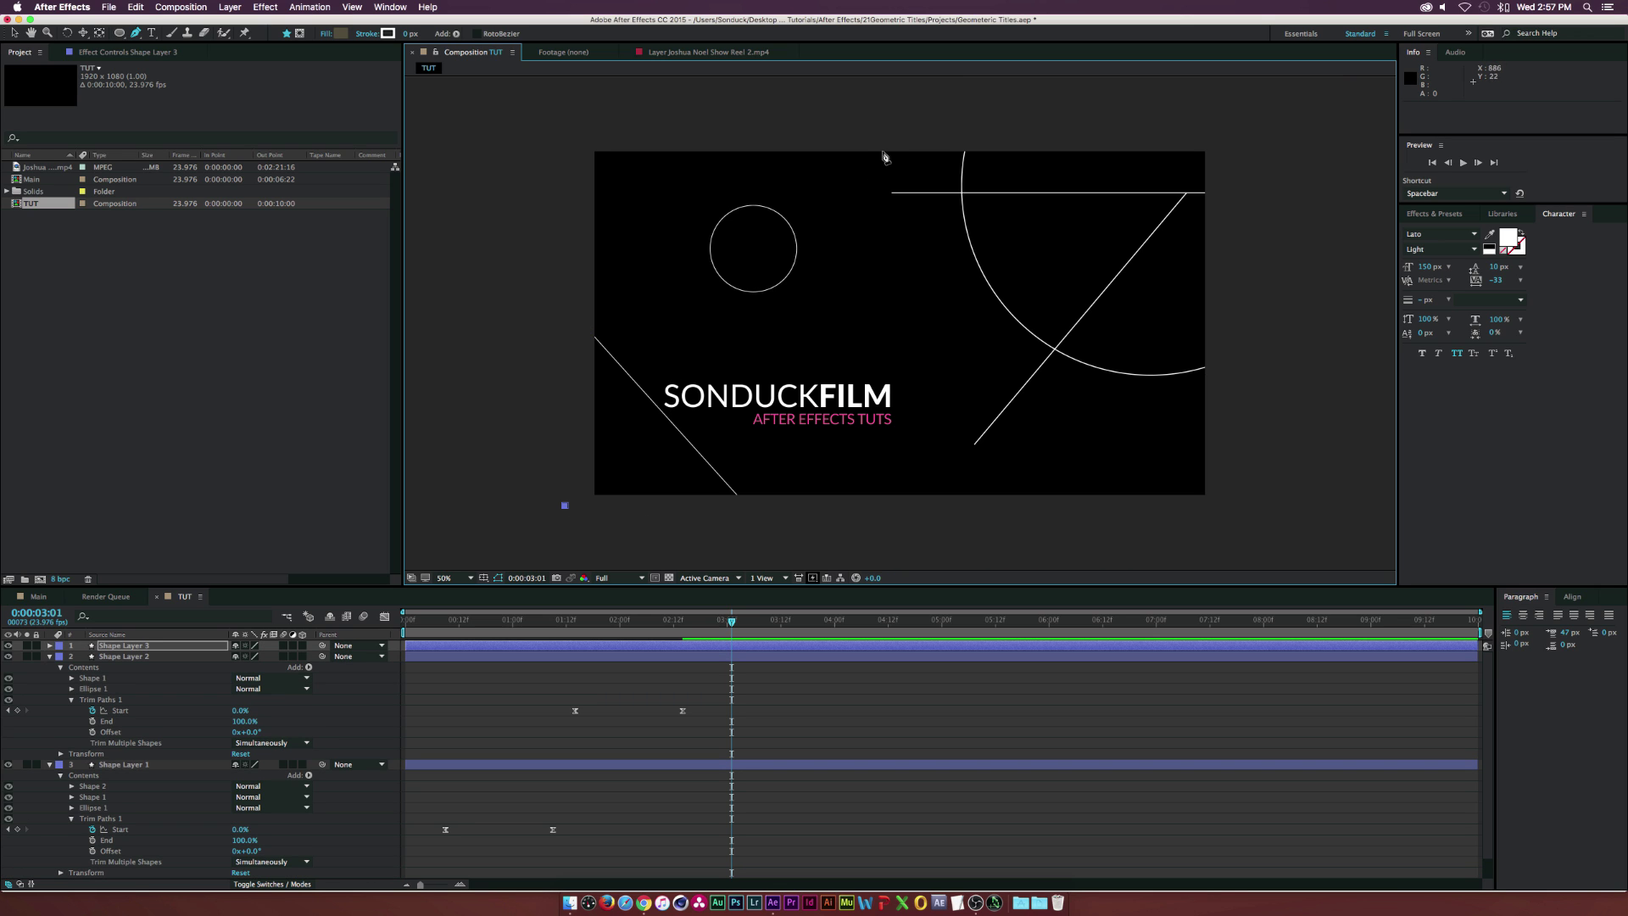
left_click(853, 122)
left_click(15, 34)
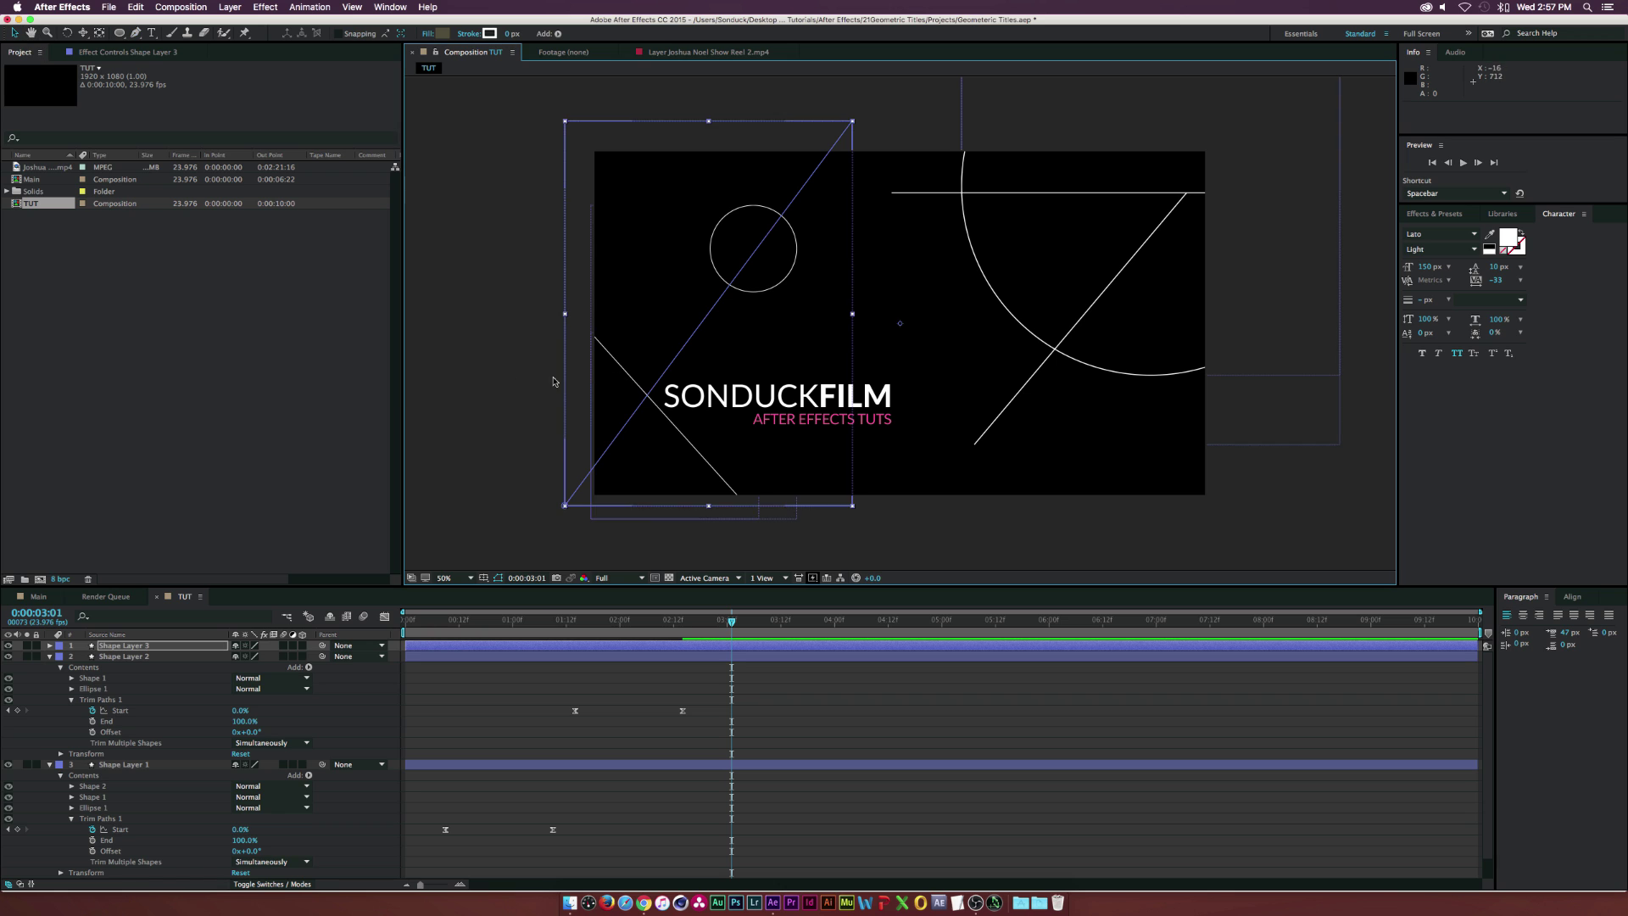
left_click(528, 512)
mouse_move(682, 631)
left_mouse_down()
mouse_move(593, 631)
mouse_move(704, 628)
left_mouse_up()
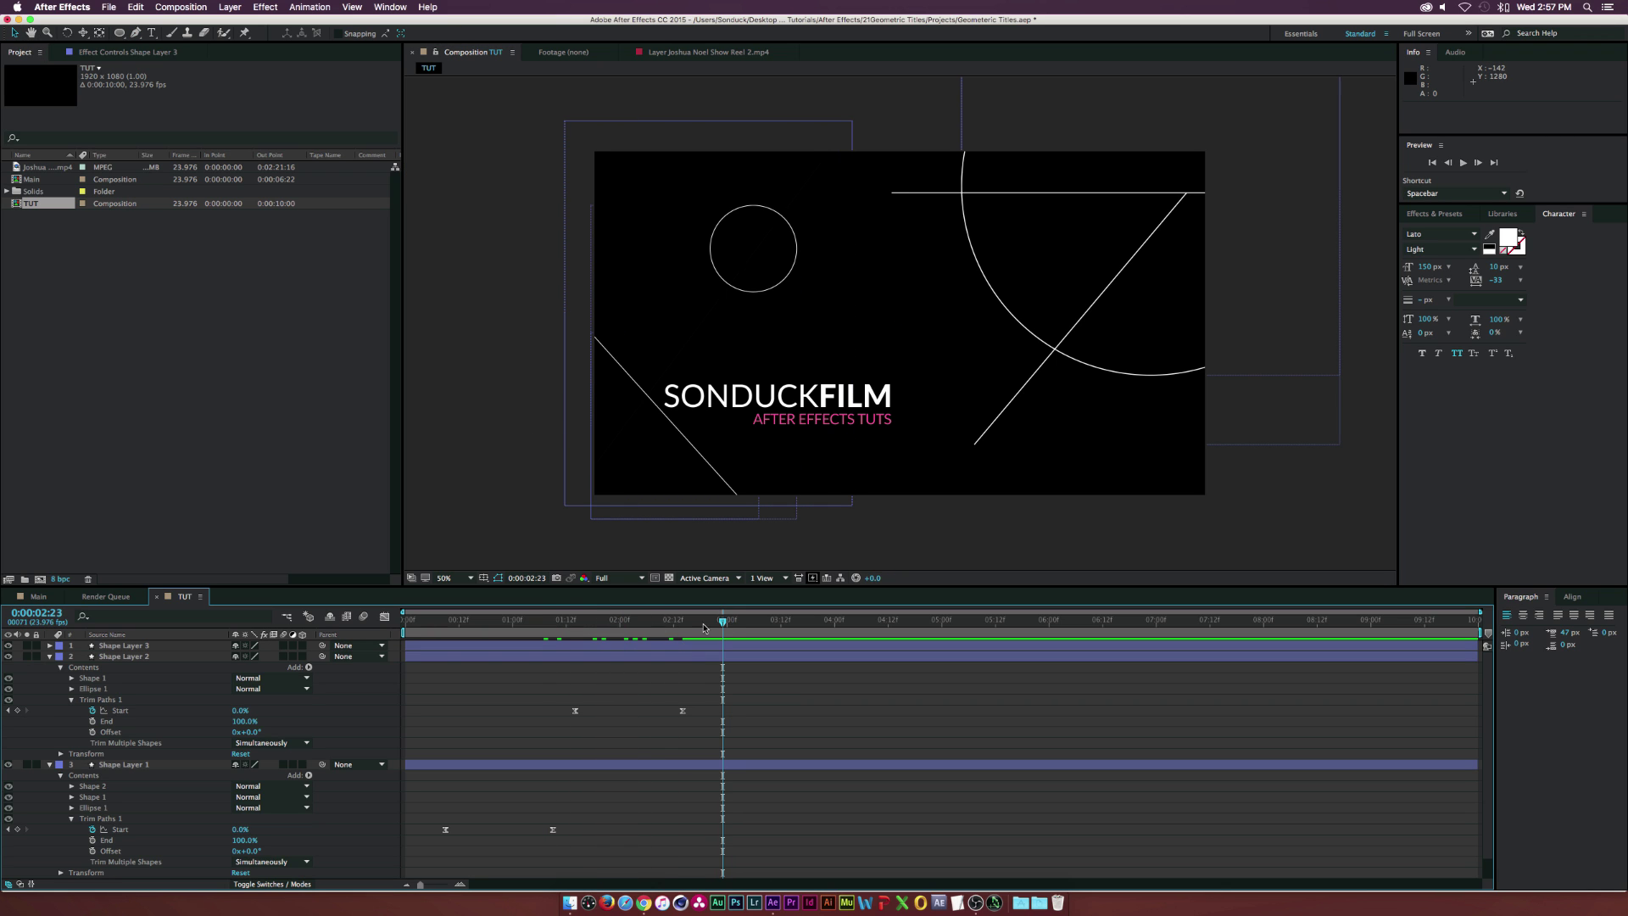
Delete the fill of Shape 1 on Shape Layer 3 and set its stroke width to 2
left_click(121, 645)
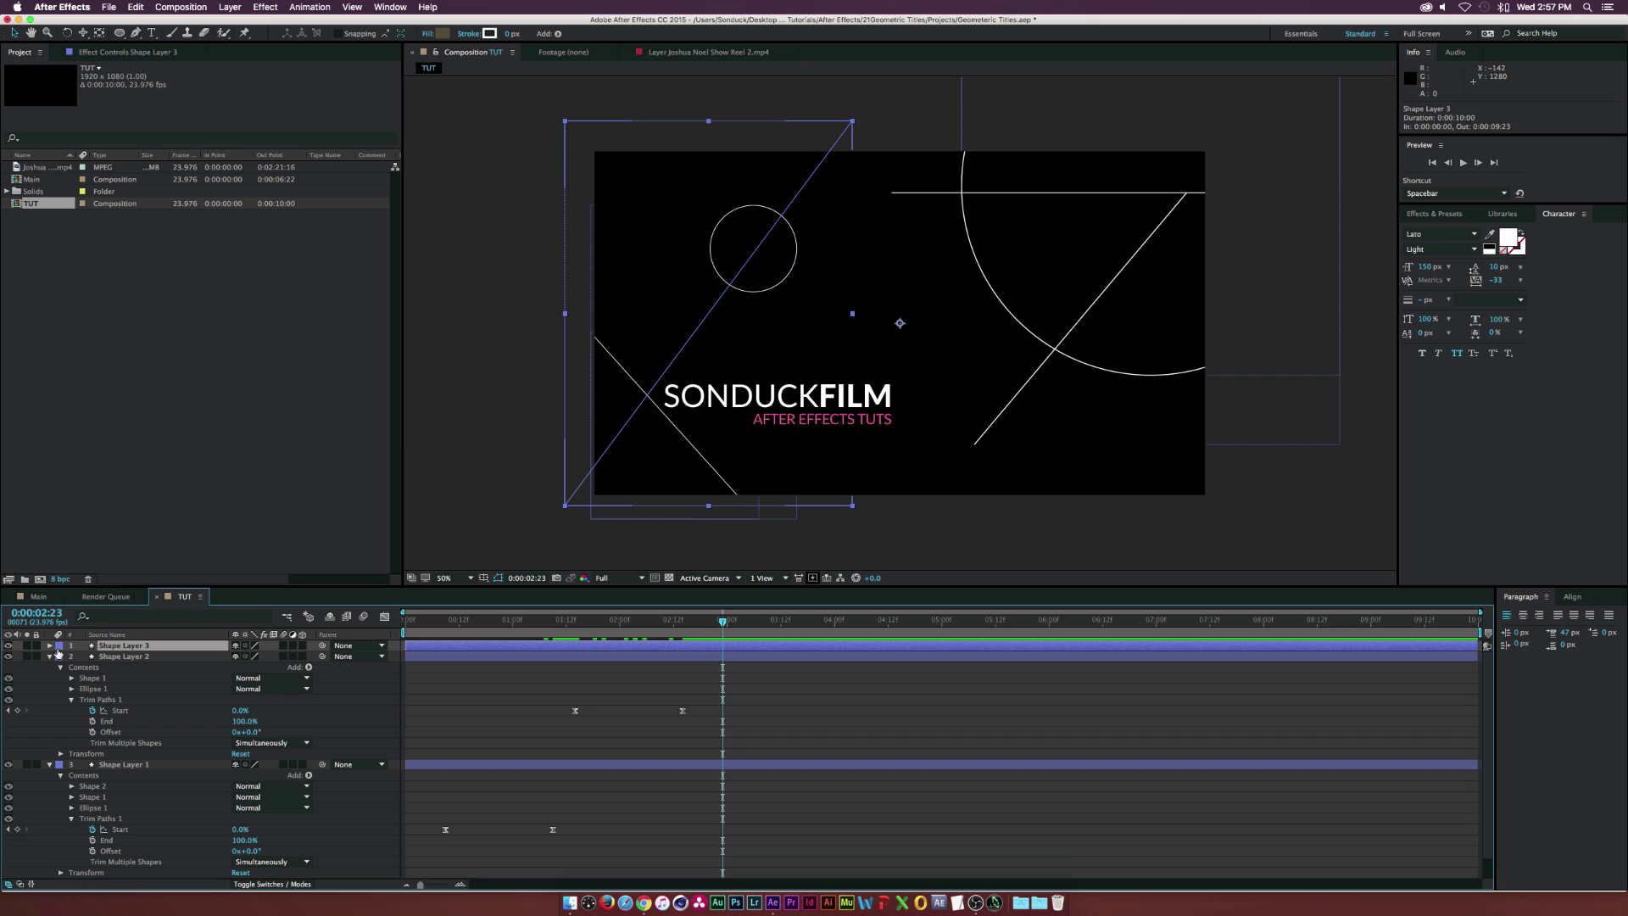
left_click(49, 646)
left_click(61, 657)
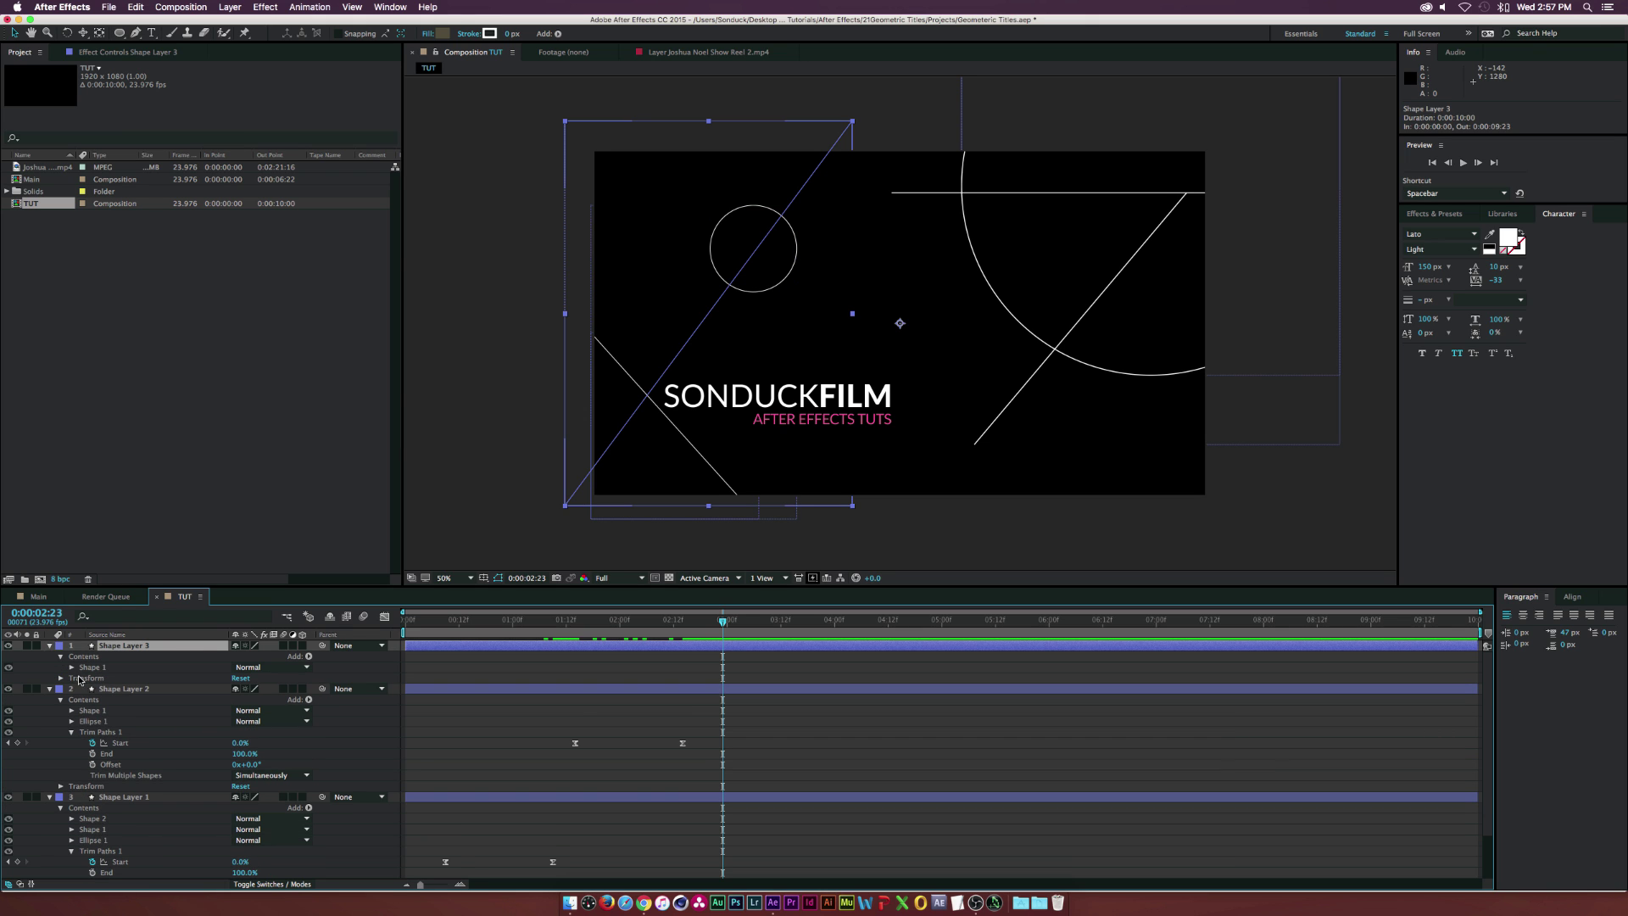
left_click(71, 667)
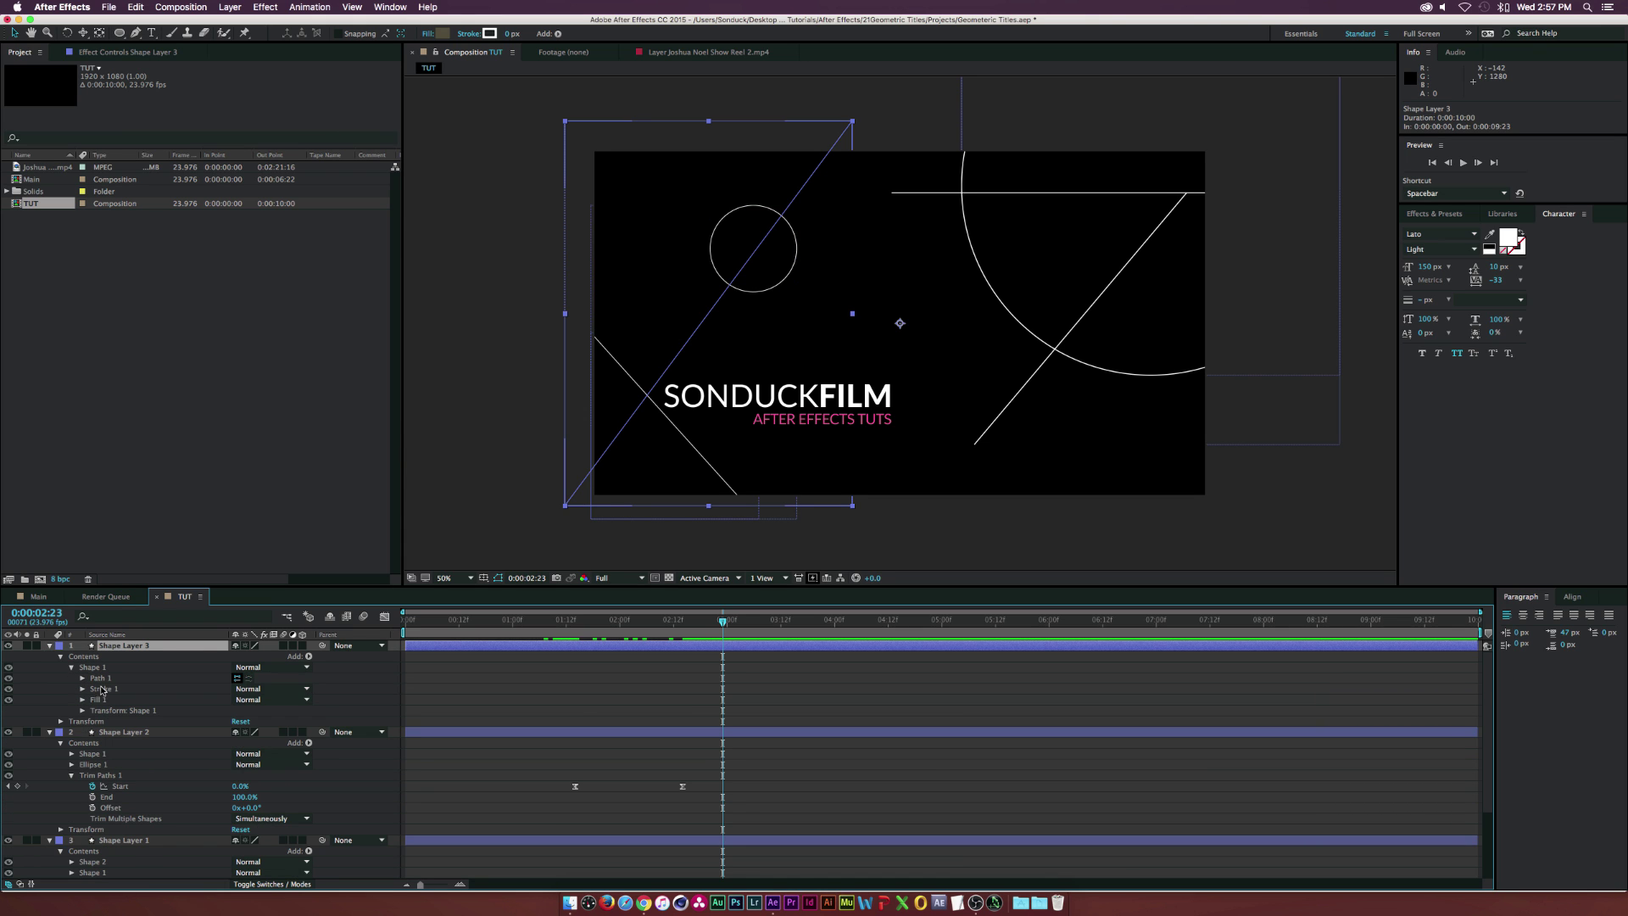
left_click(95, 700)
key("Delete")
left_click(82, 688)
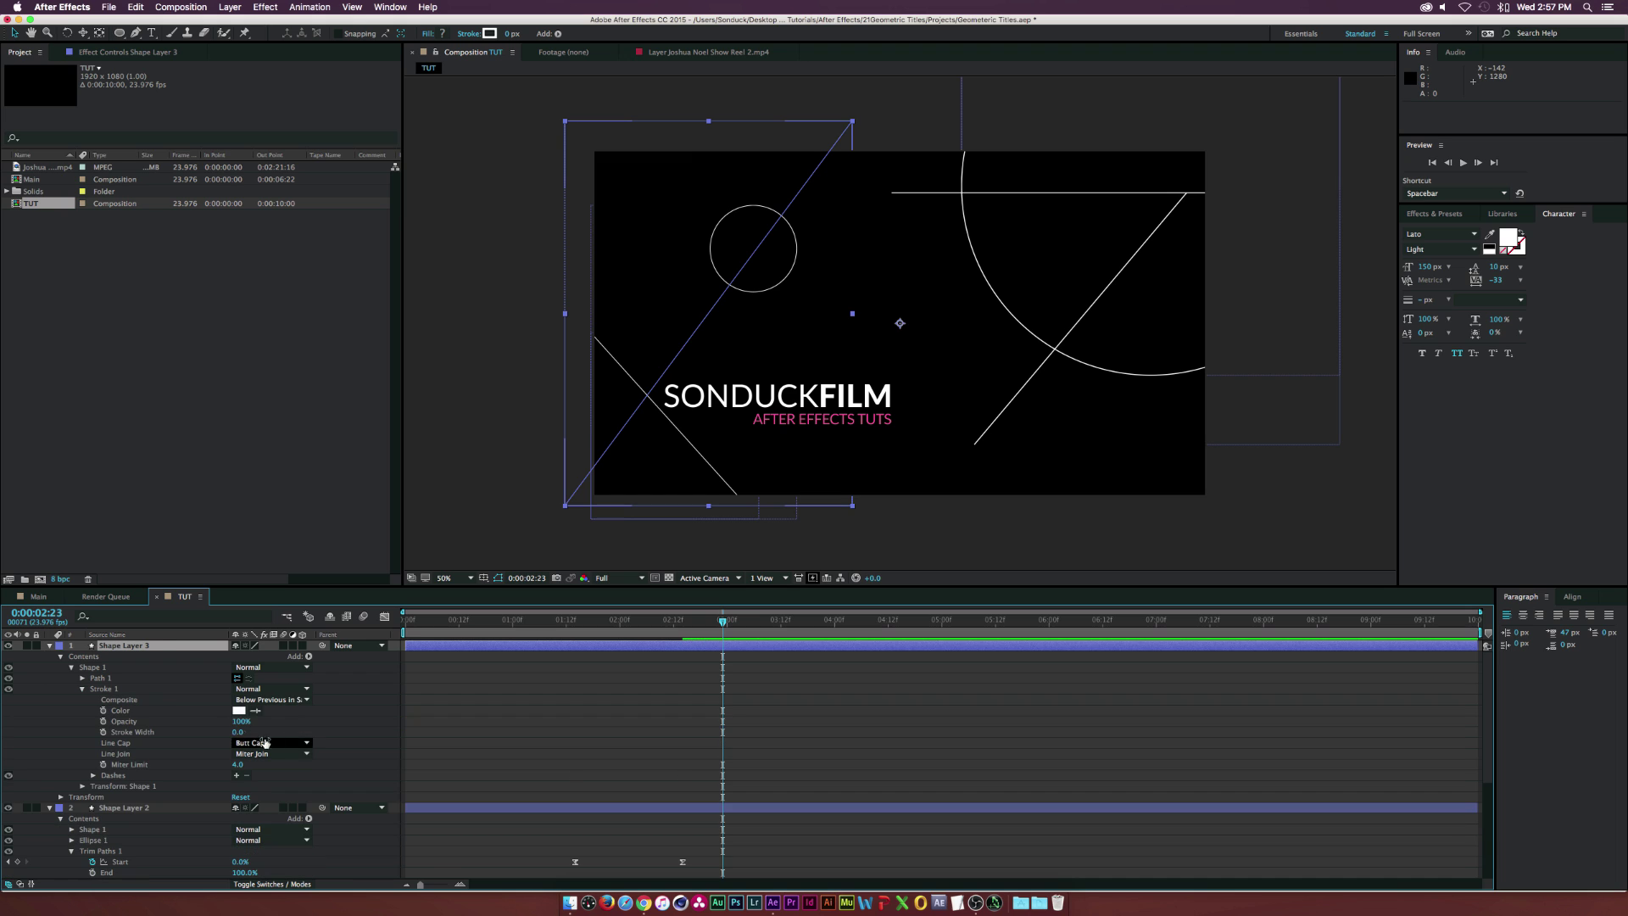
left_click(235, 731)
left_click(282, 727)
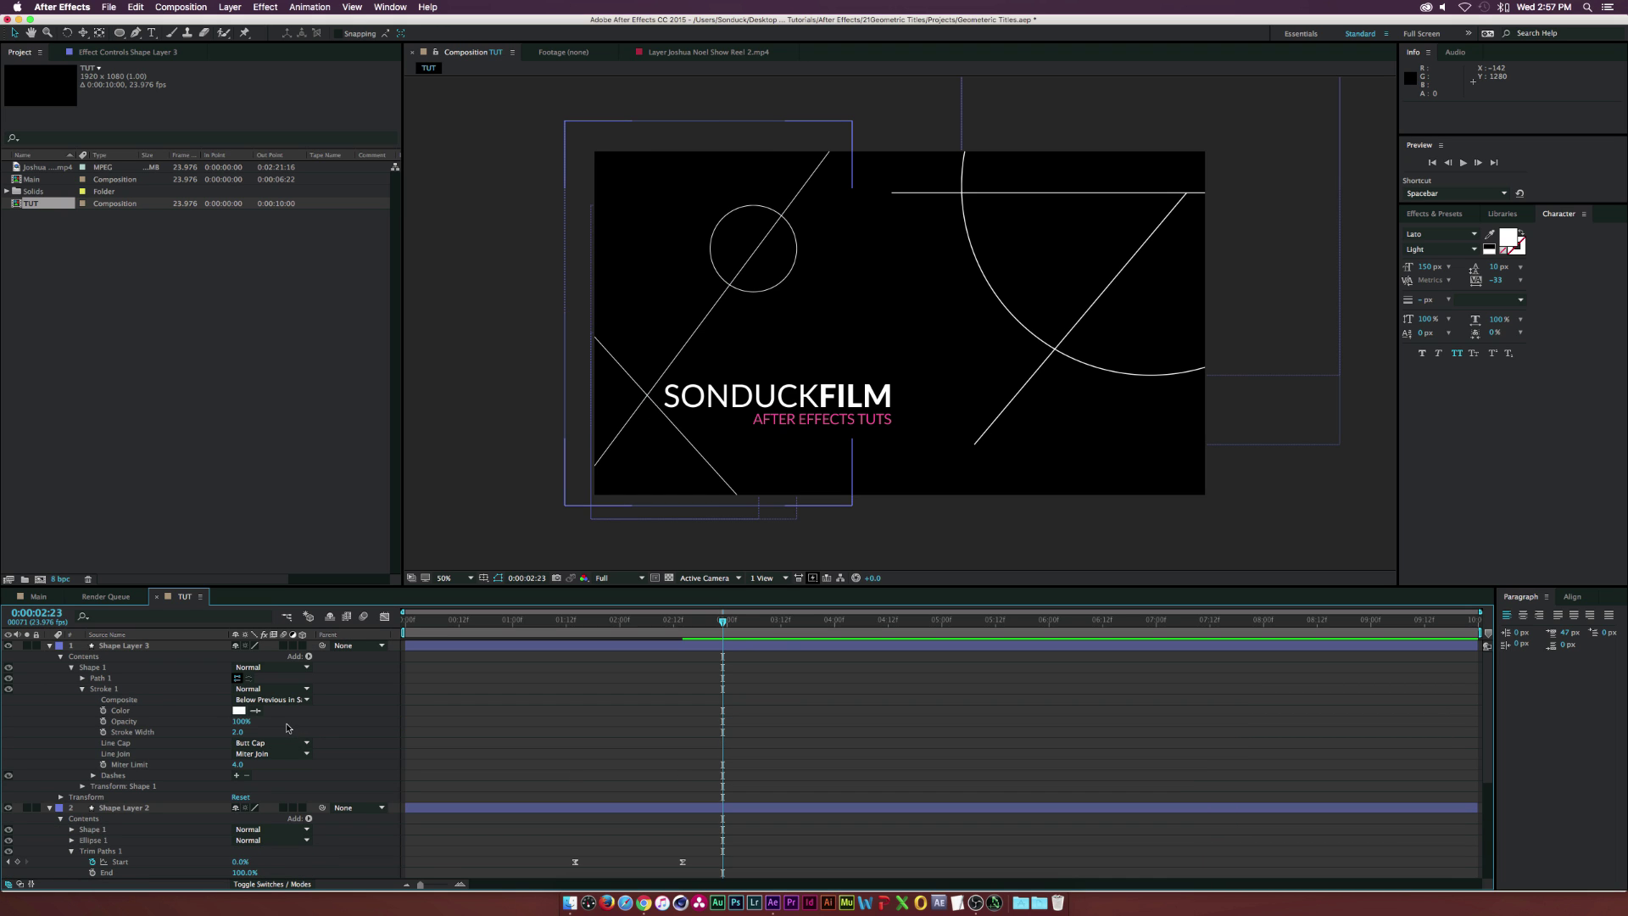
Paste the copied Trim Paths onto Shape Layer 3 and move its Start keyframes earlier so the first sits at 0:00:02:03
left_click(133, 647)
key("super+v")
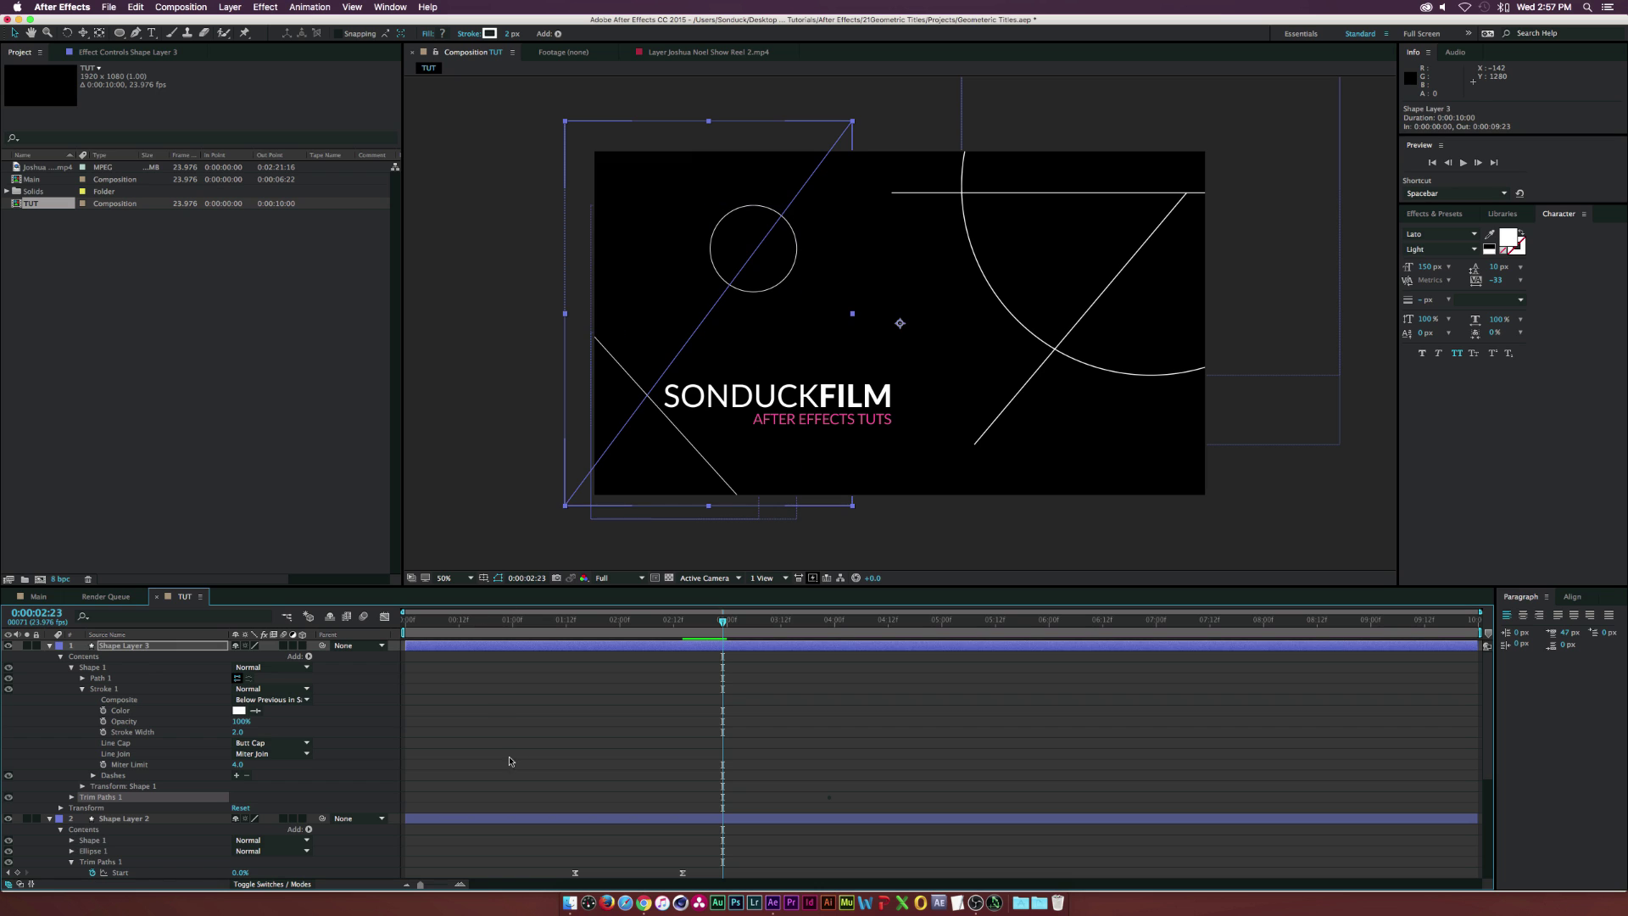
left_click(509, 758)
left_click(574, 647)
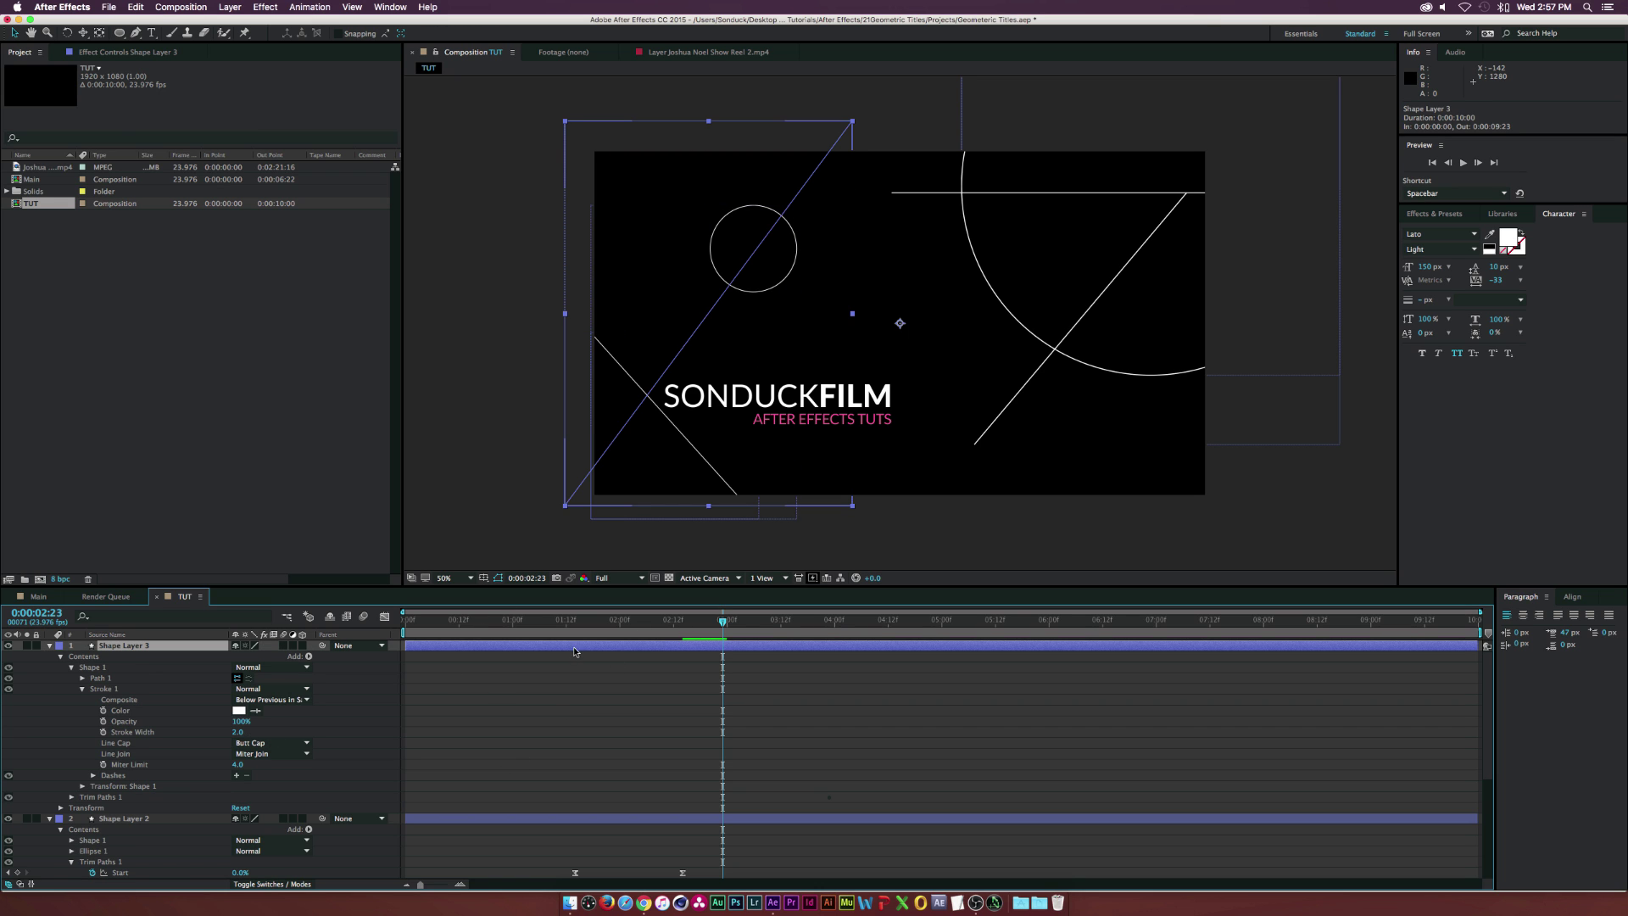
key("u")
left_click(724, 658)
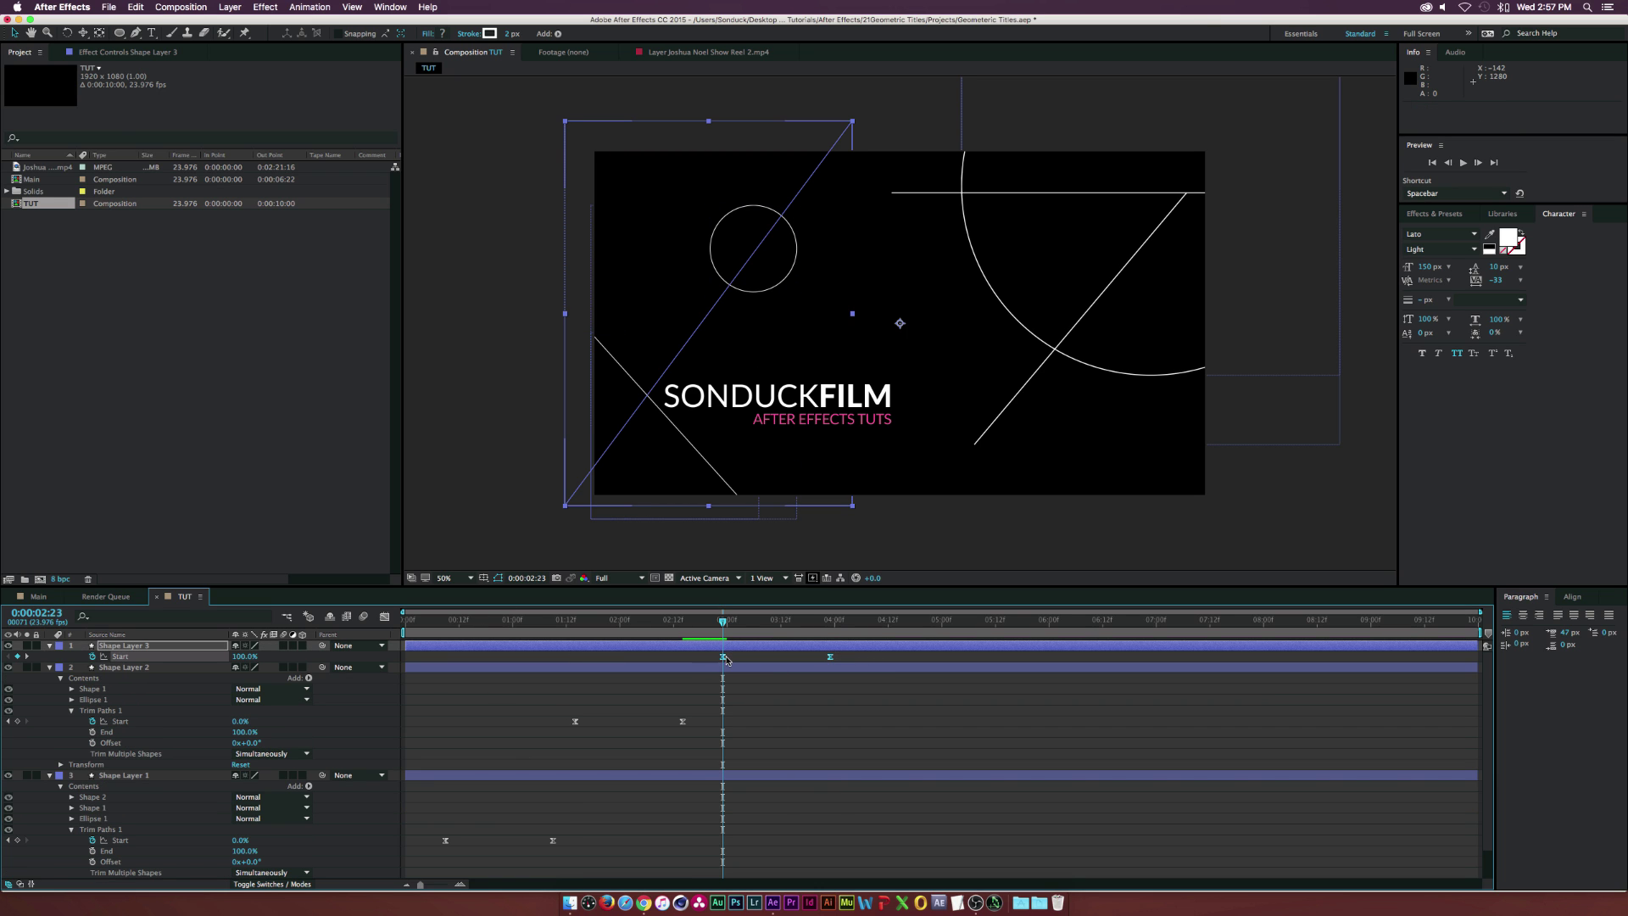
left_click_drag(726, 660, 636, 659)
left_click(490, 622)
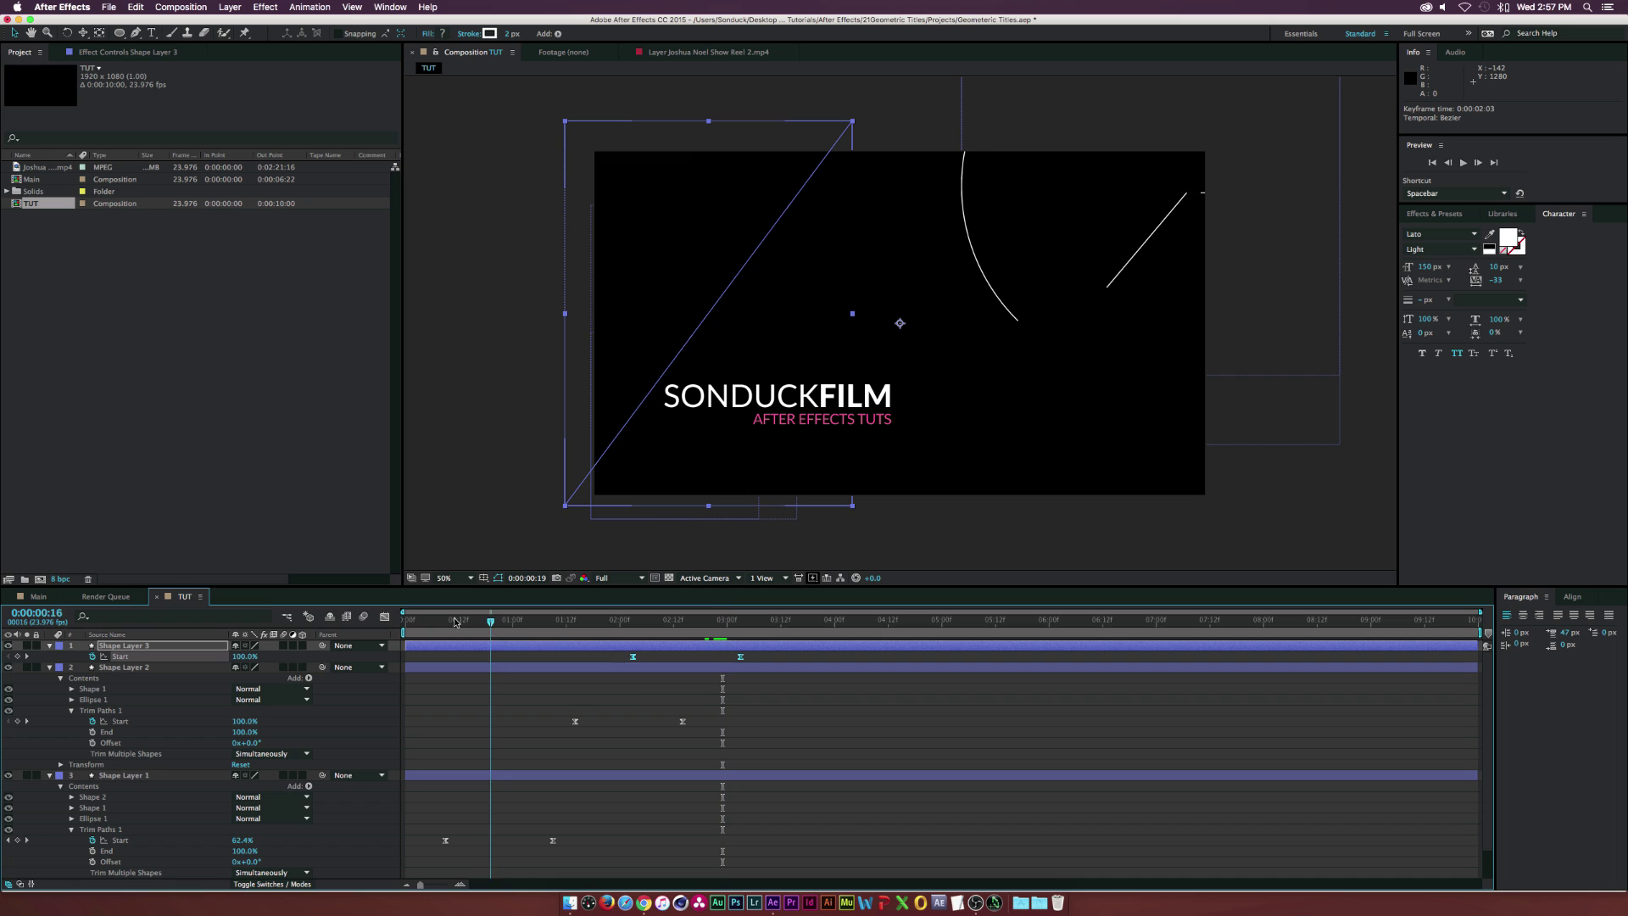
left_click_drag(476, 622, 765, 640)
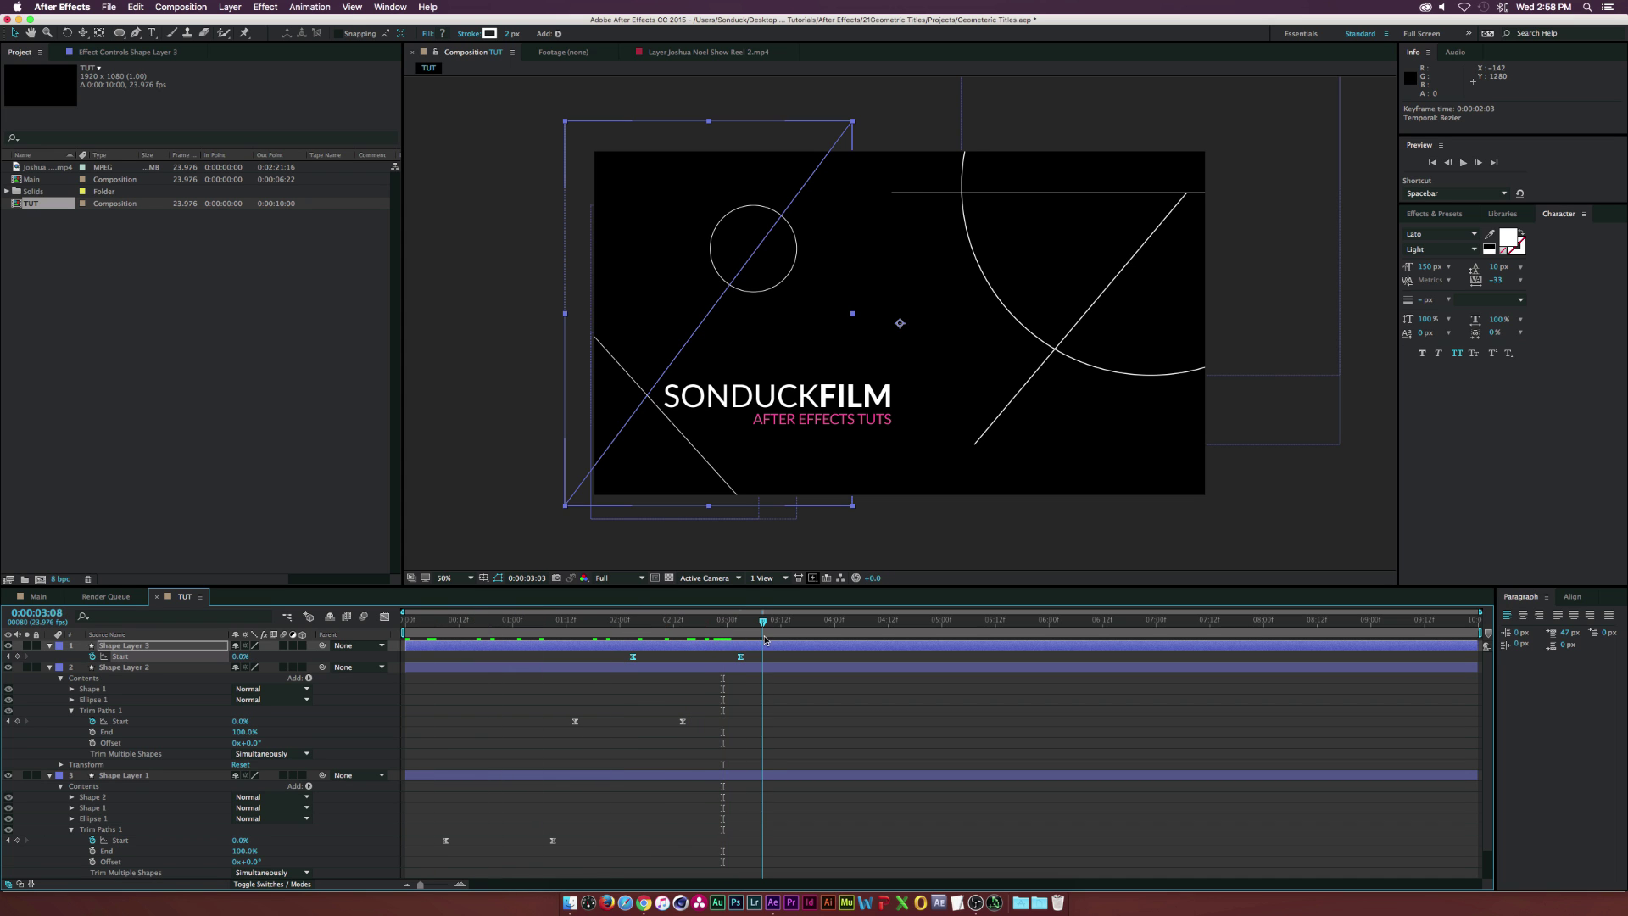
left_click(525, 536)
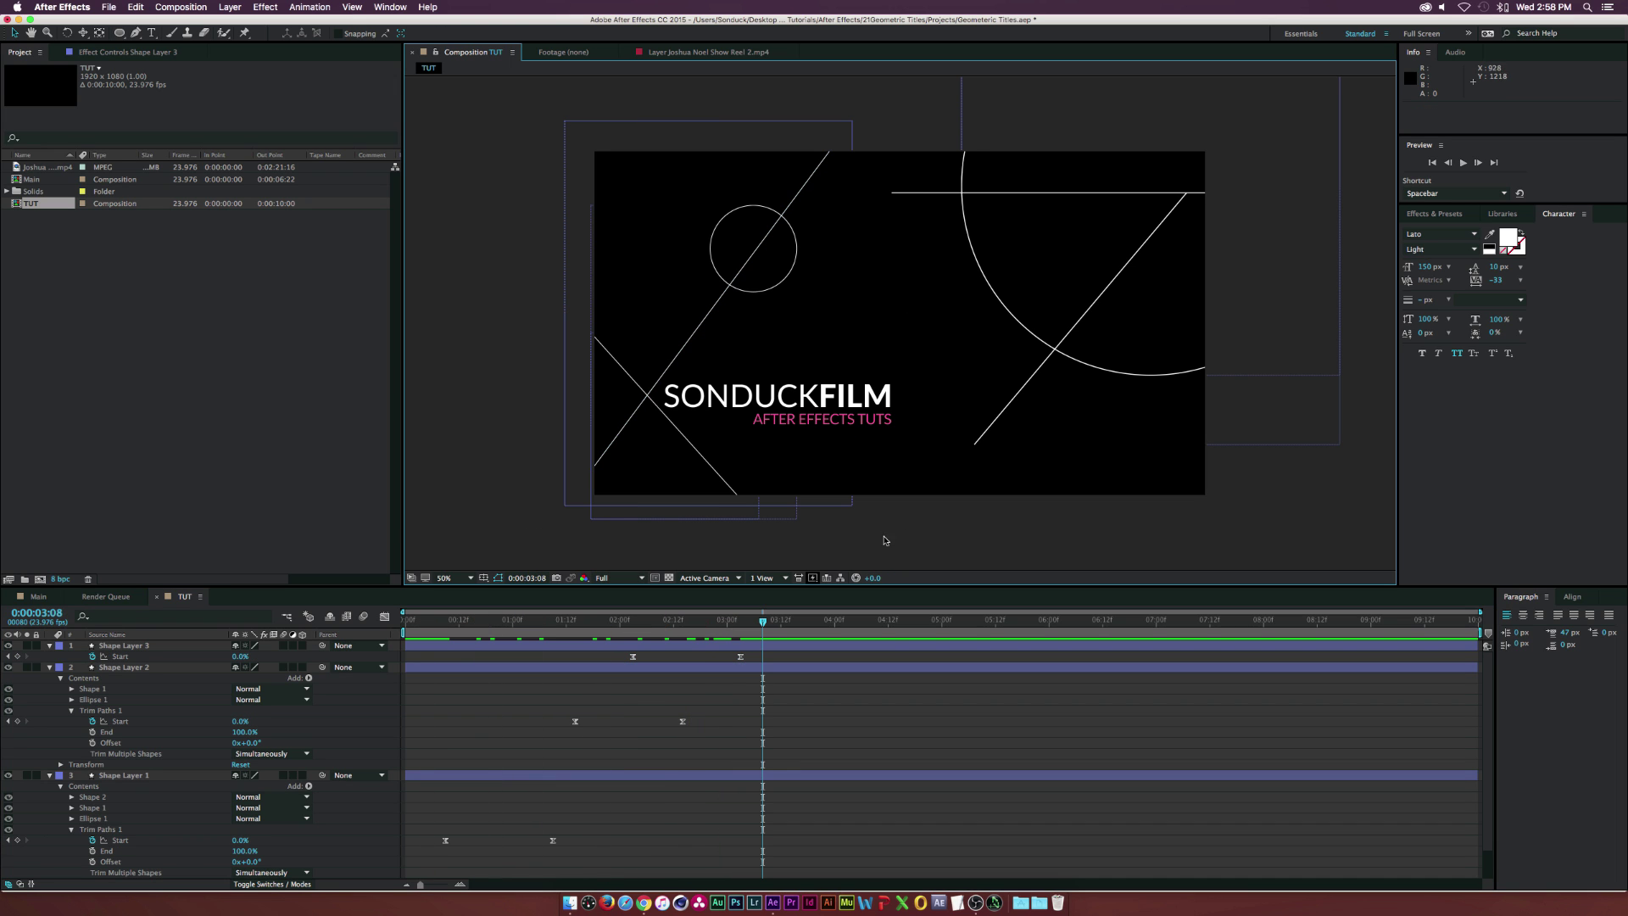
Draw a horizontal line on Shape Layer 1 just beneath the title, from outside the frame's left edge to slightly past the text
key("super+shift+a")
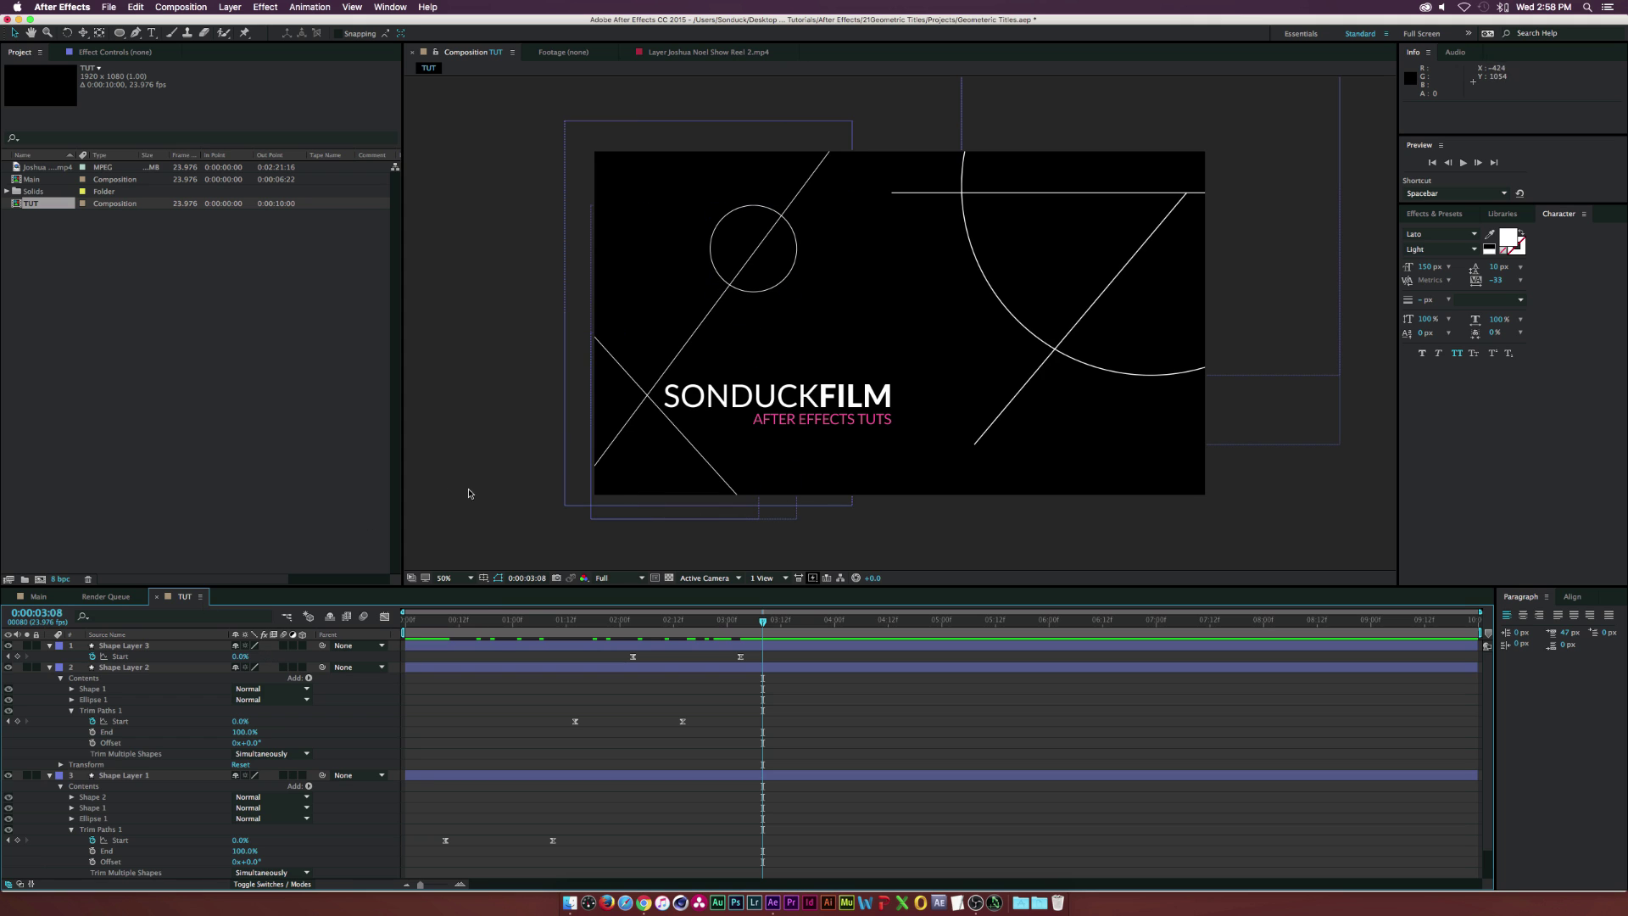
left_click(88, 739)
key("u")
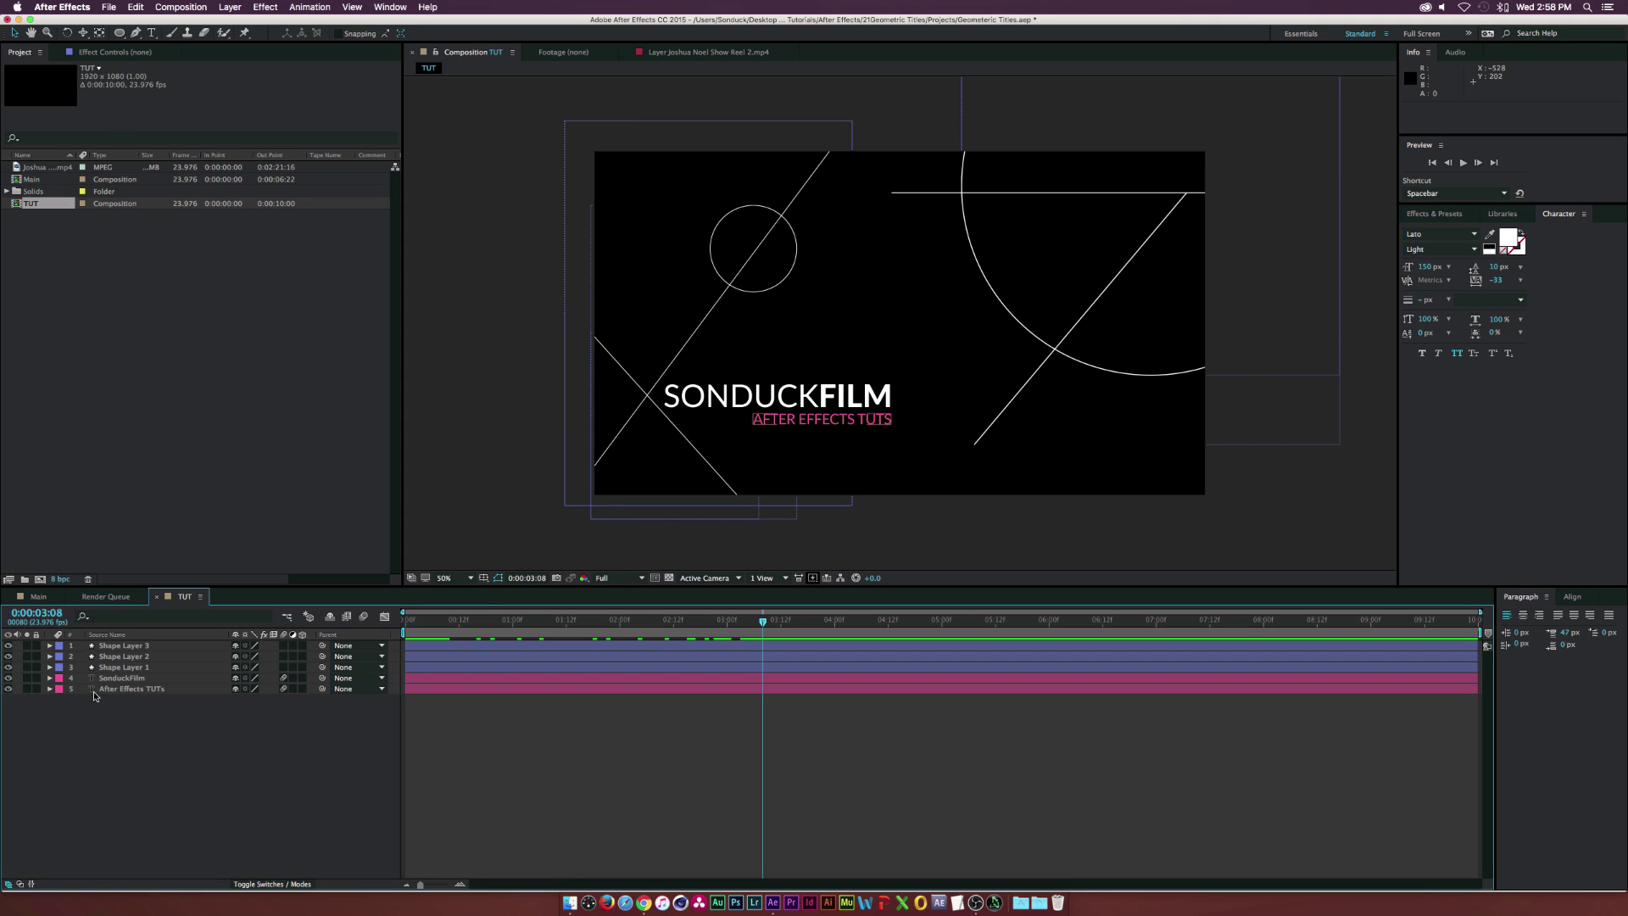
left_click(128, 657)
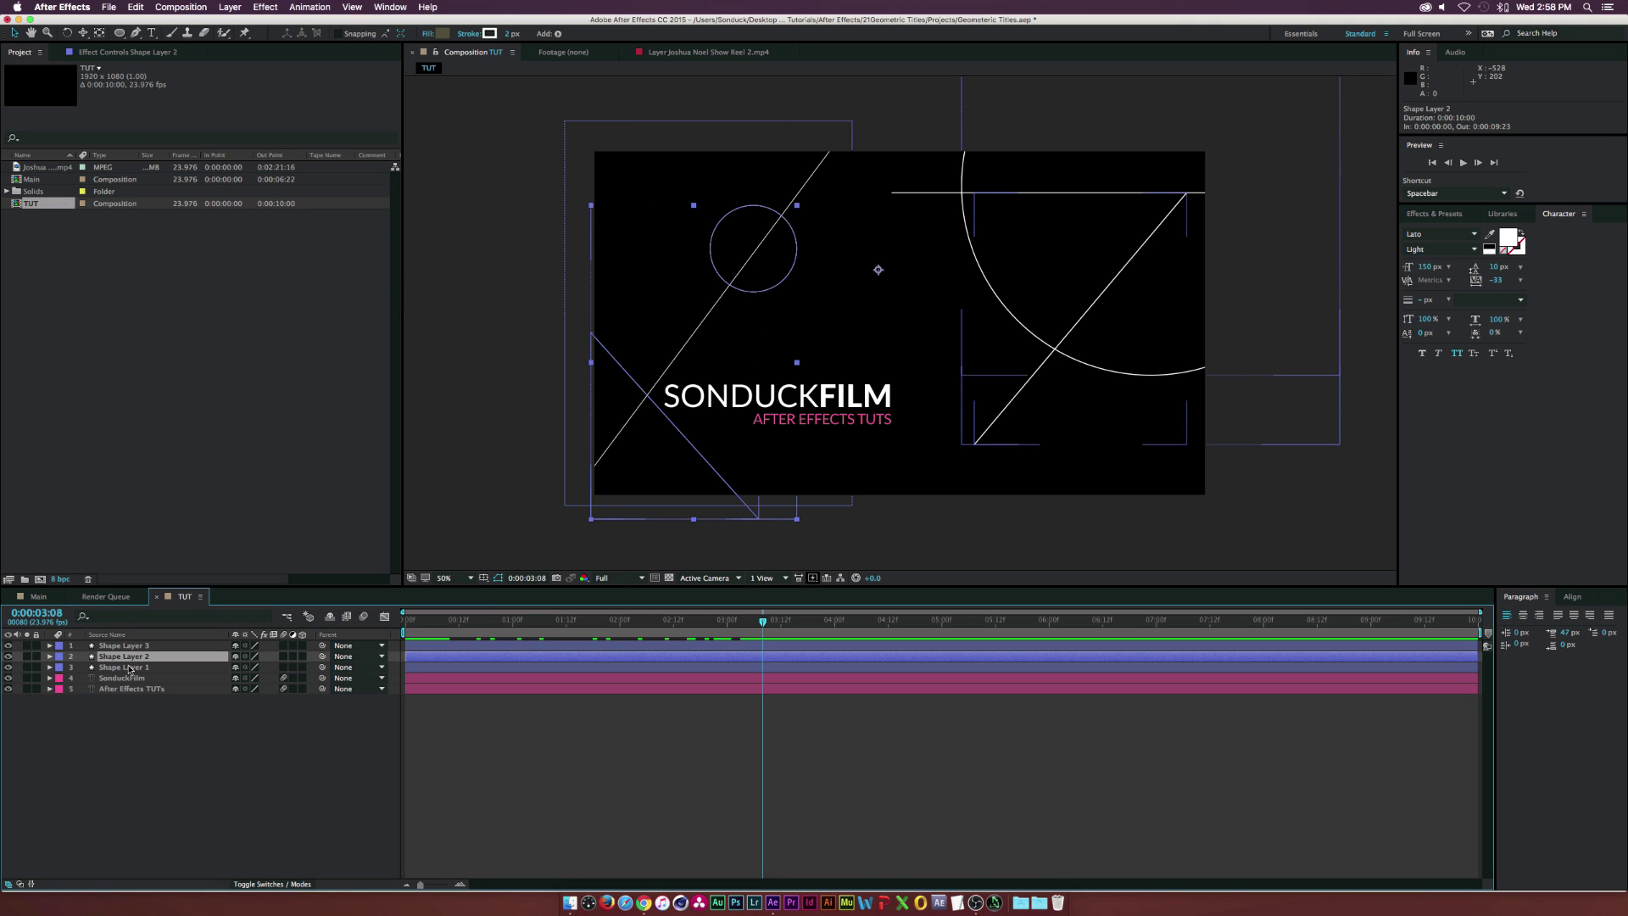
left_click(130, 668)
left_click(136, 32)
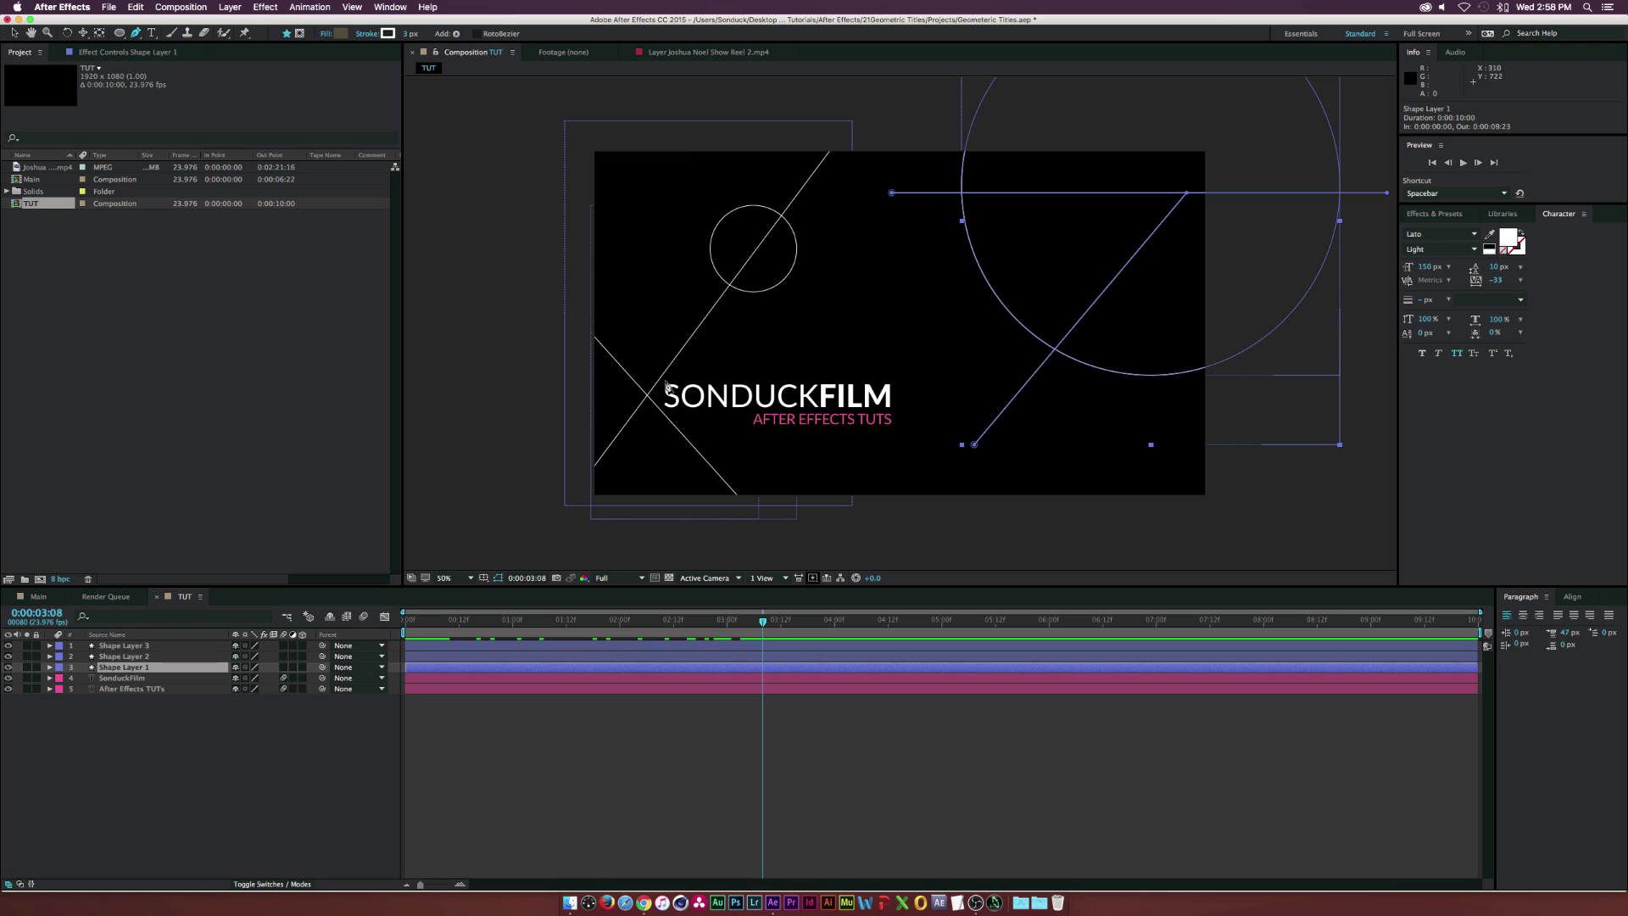
left_click(547, 432)
left_click(947, 434, "shift")
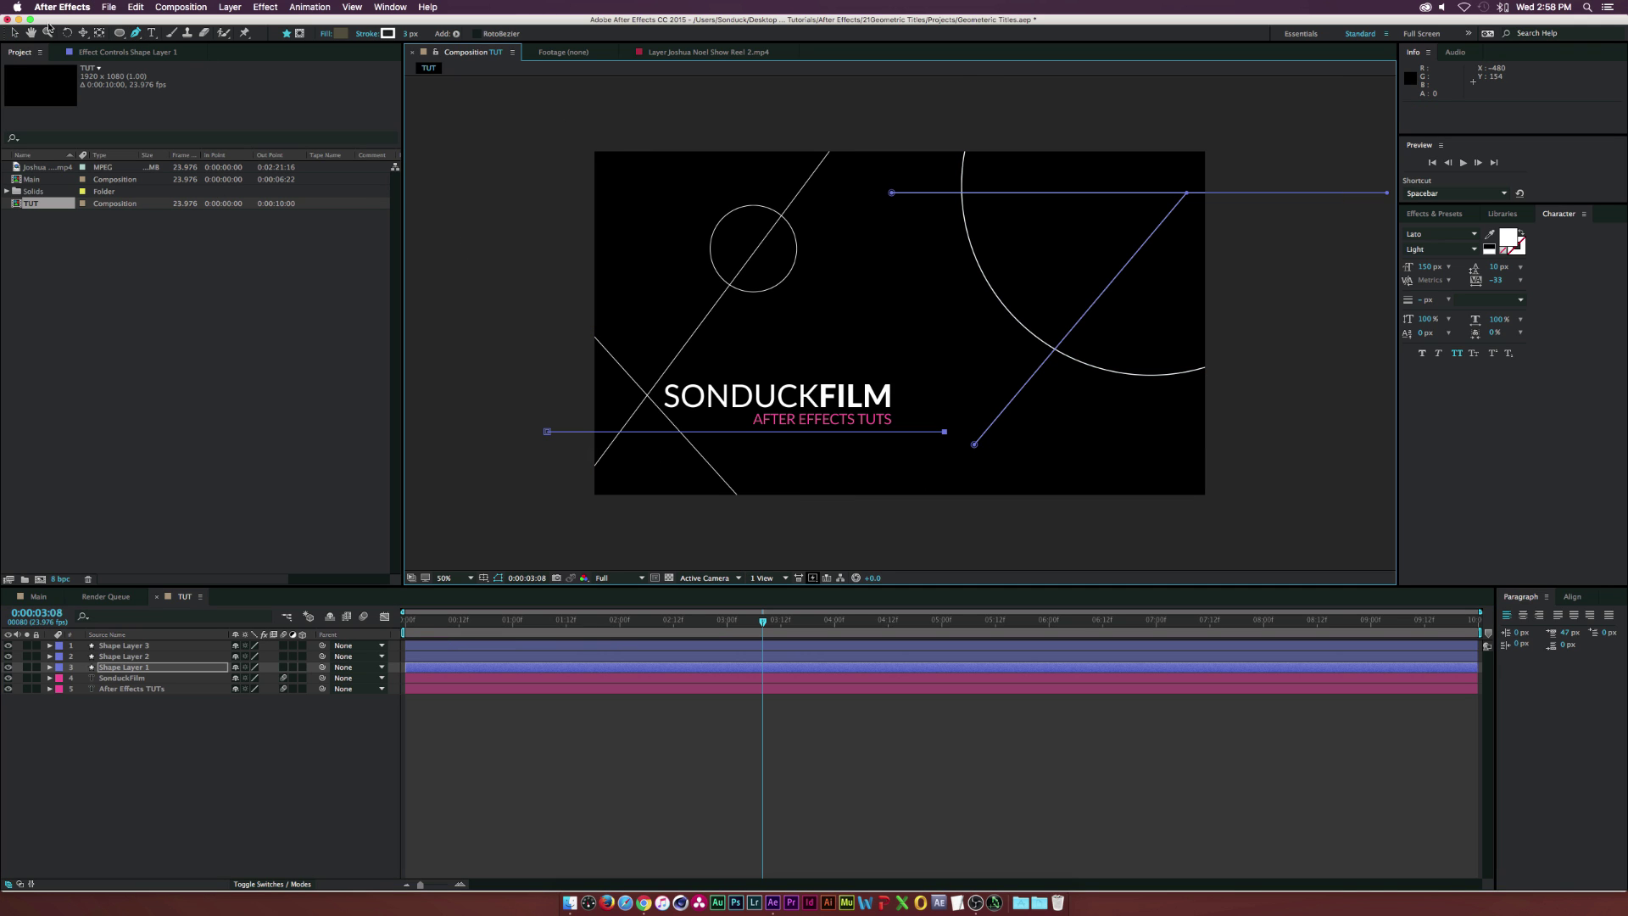
key("v")
left_click(164, 732)
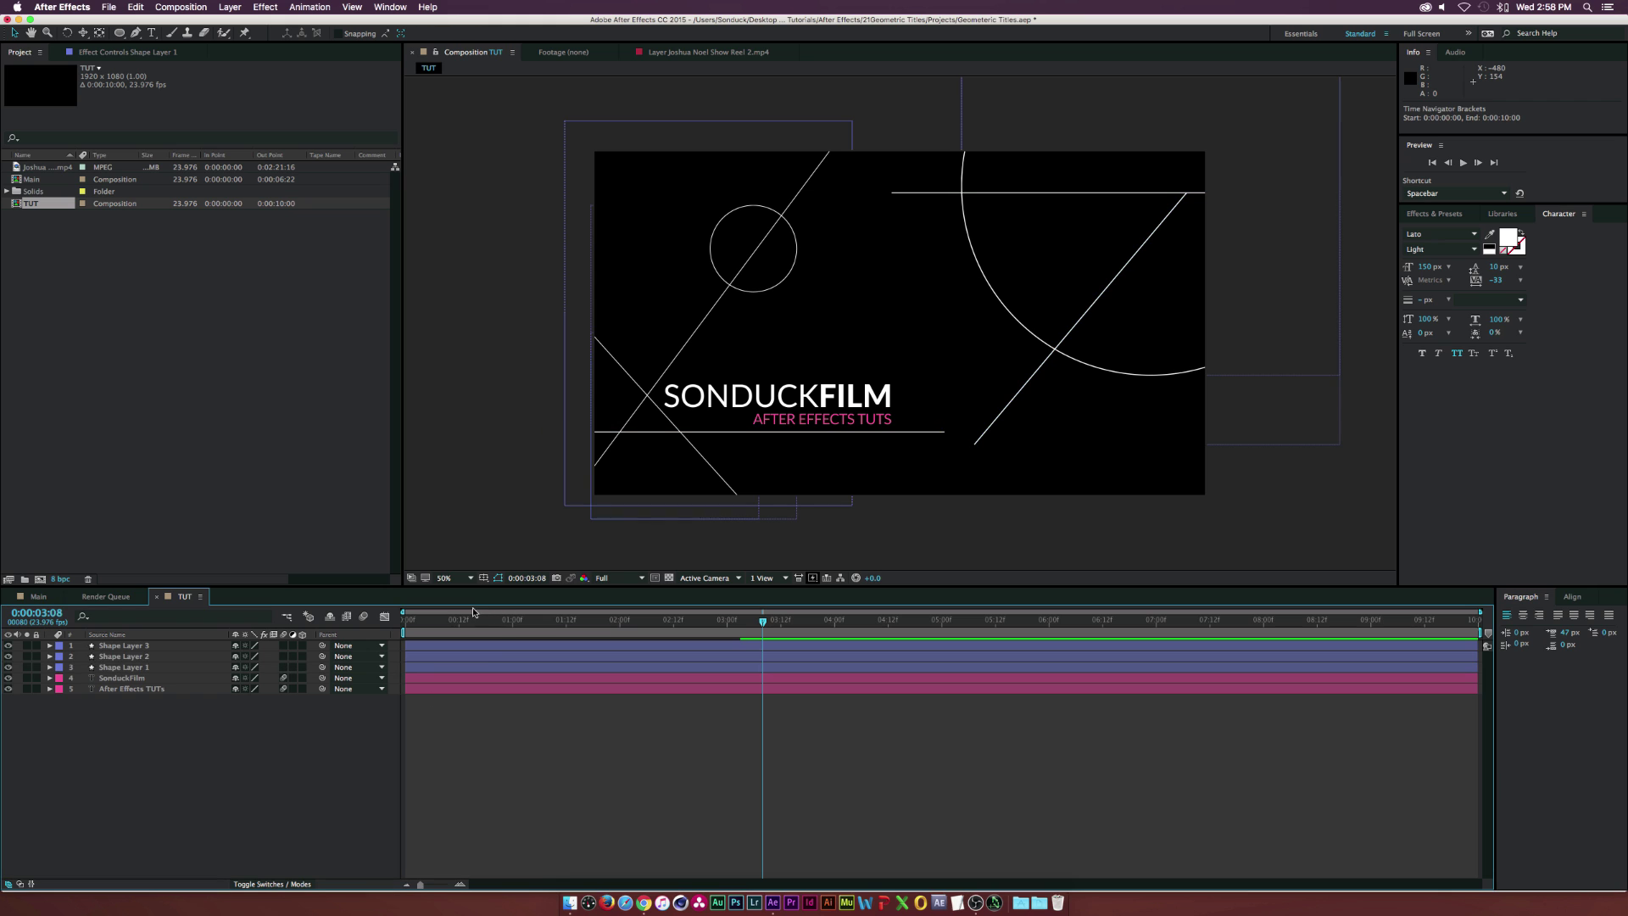
left_click_drag(419, 616, 748, 633)
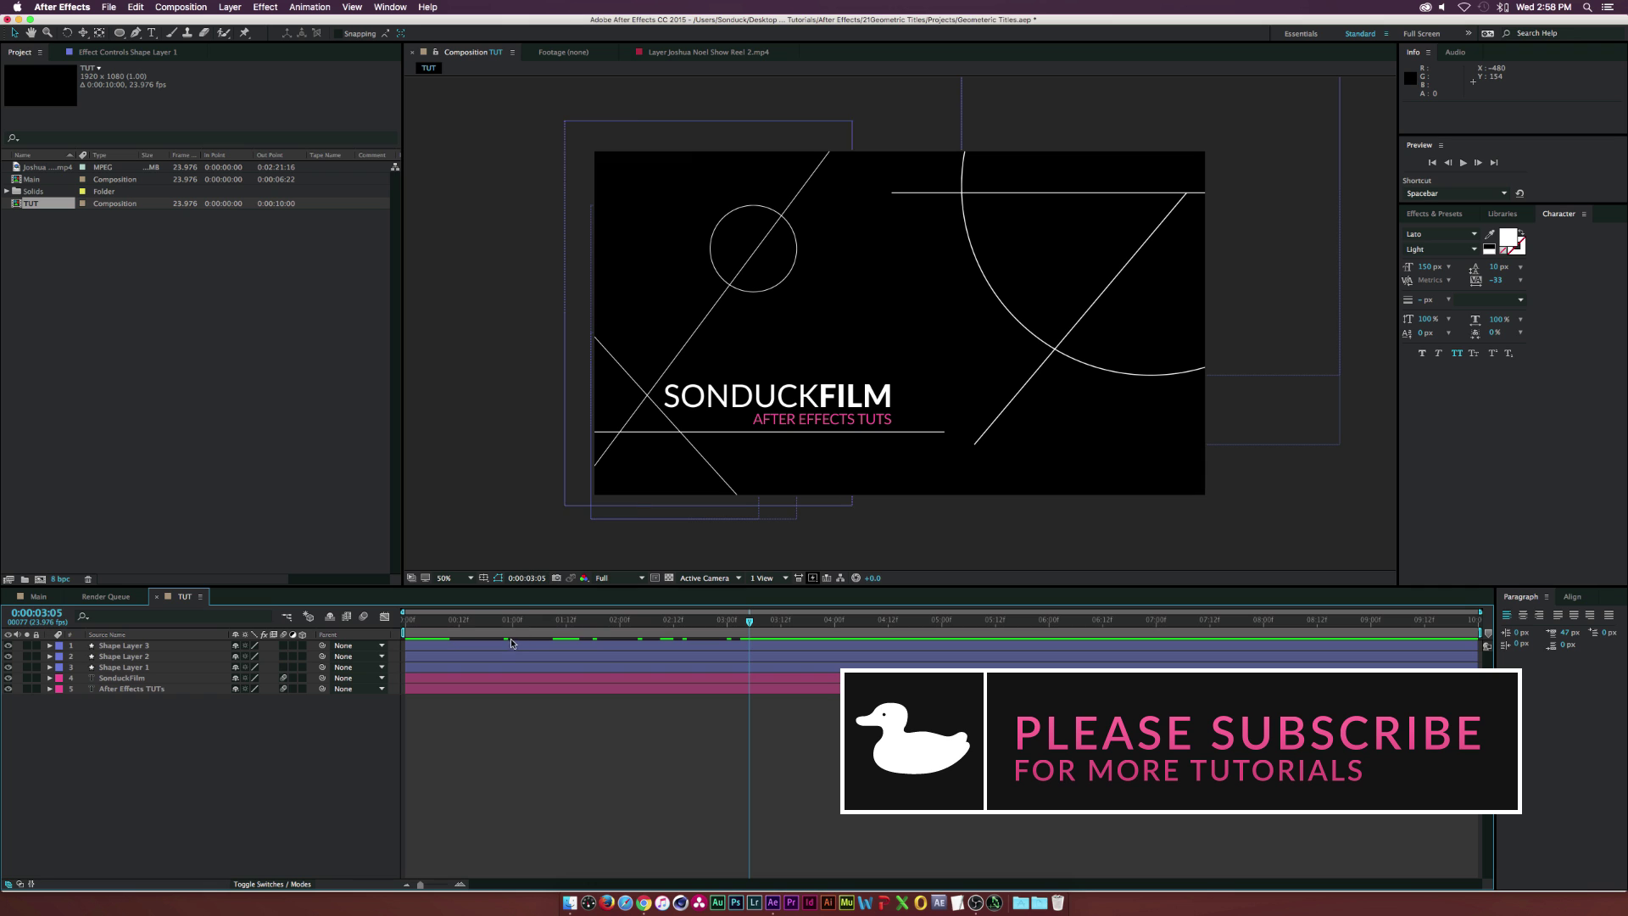
left_click(512, 665)
key("space")
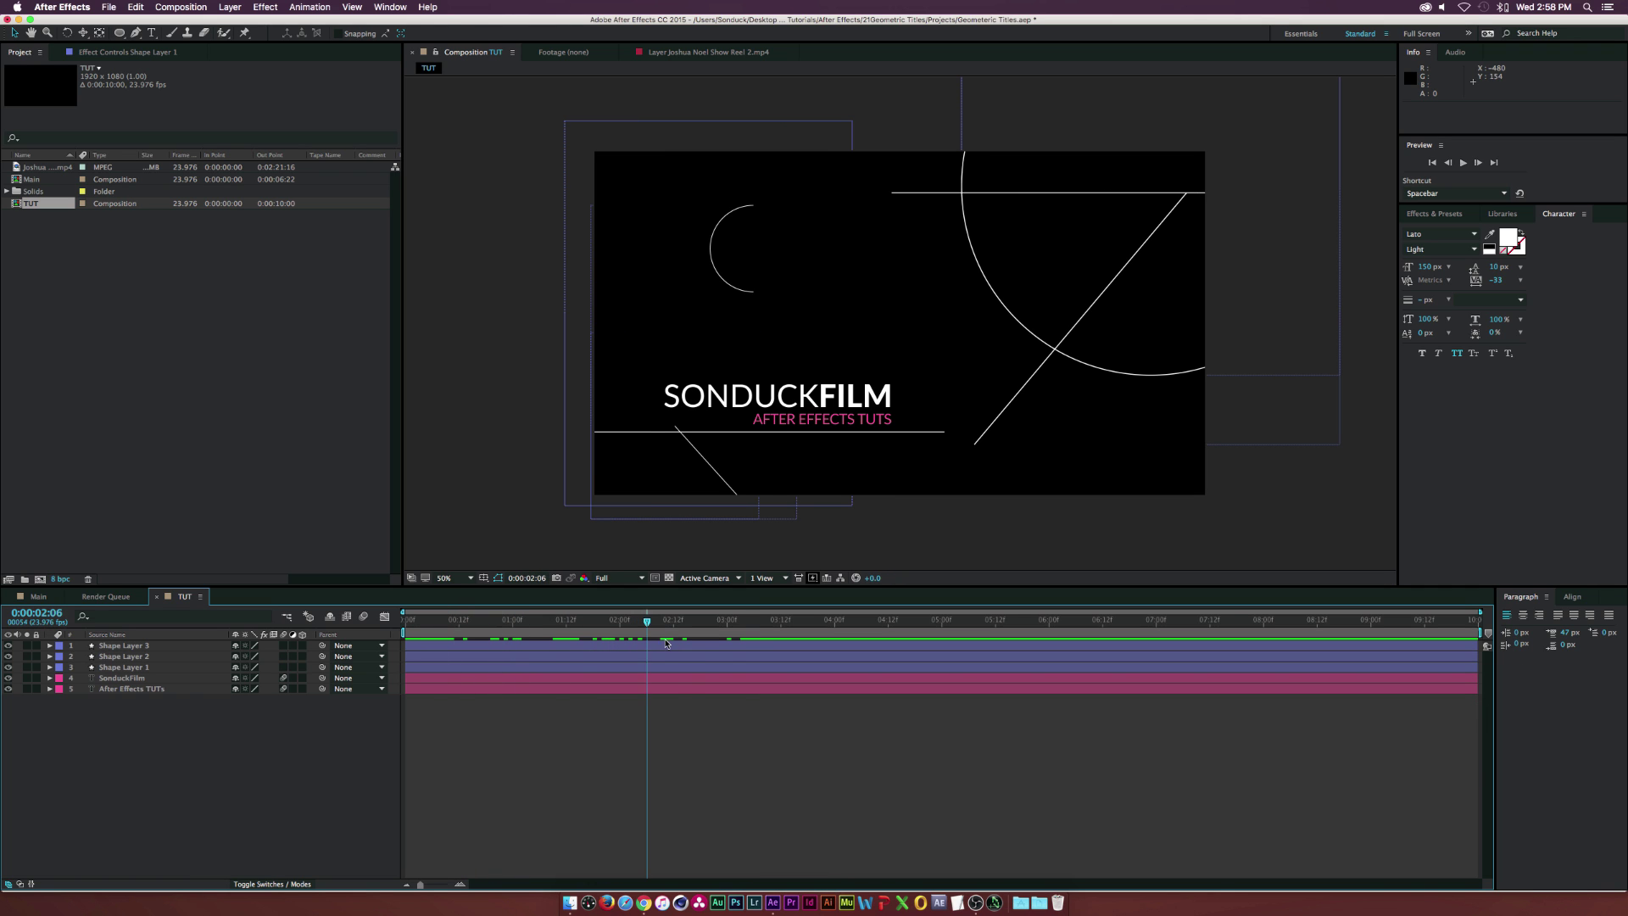
left_click_drag(756, 641, 736, 641)
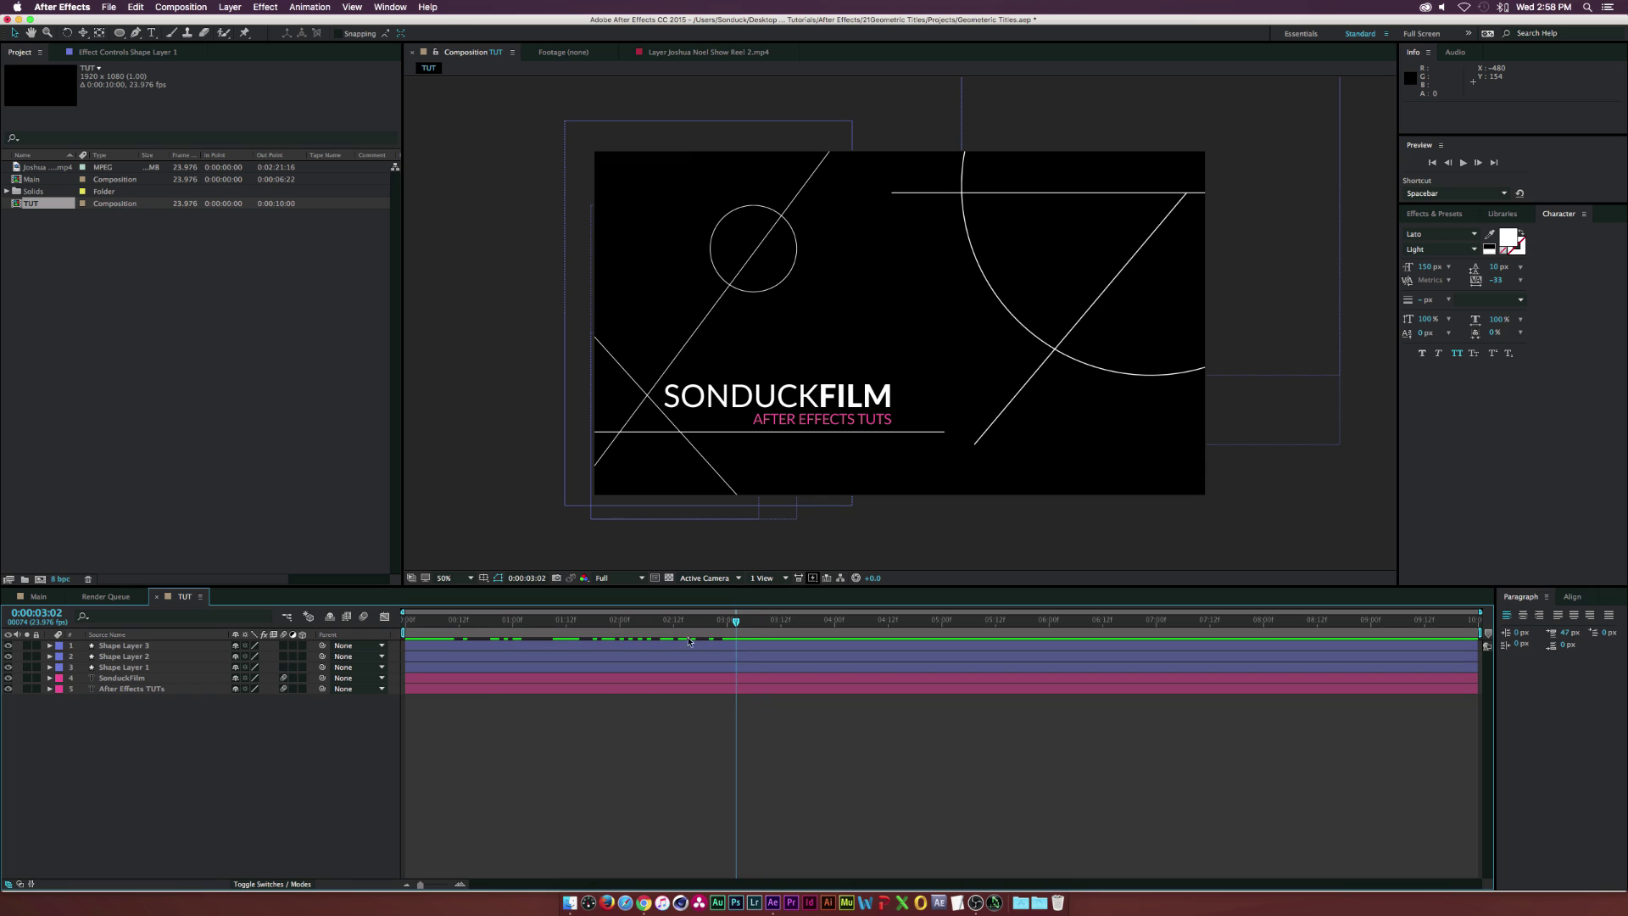
Draw a circle on a new shape layer in the frame's lower-right area and move it over the lower part of the diagonal line
left_click_drag(120, 34, 173, 63)
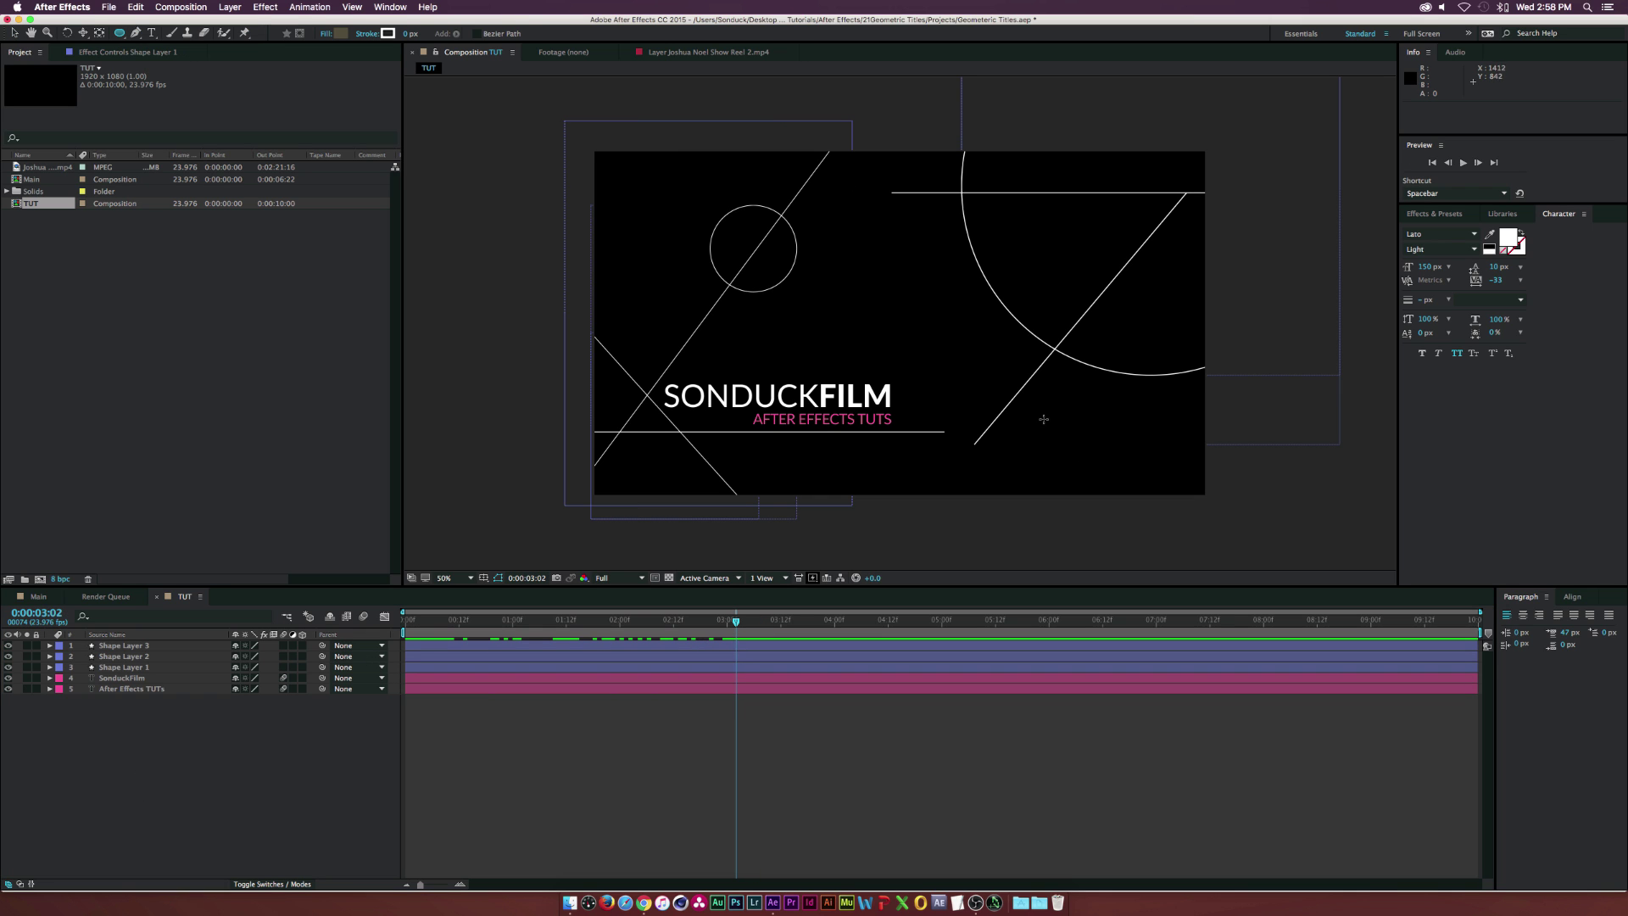
mouse_move(1022, 431)
left_mouse_down()
mouse_move(1140, 335)
mouse_move(1126, 363)
left_mouse_up()
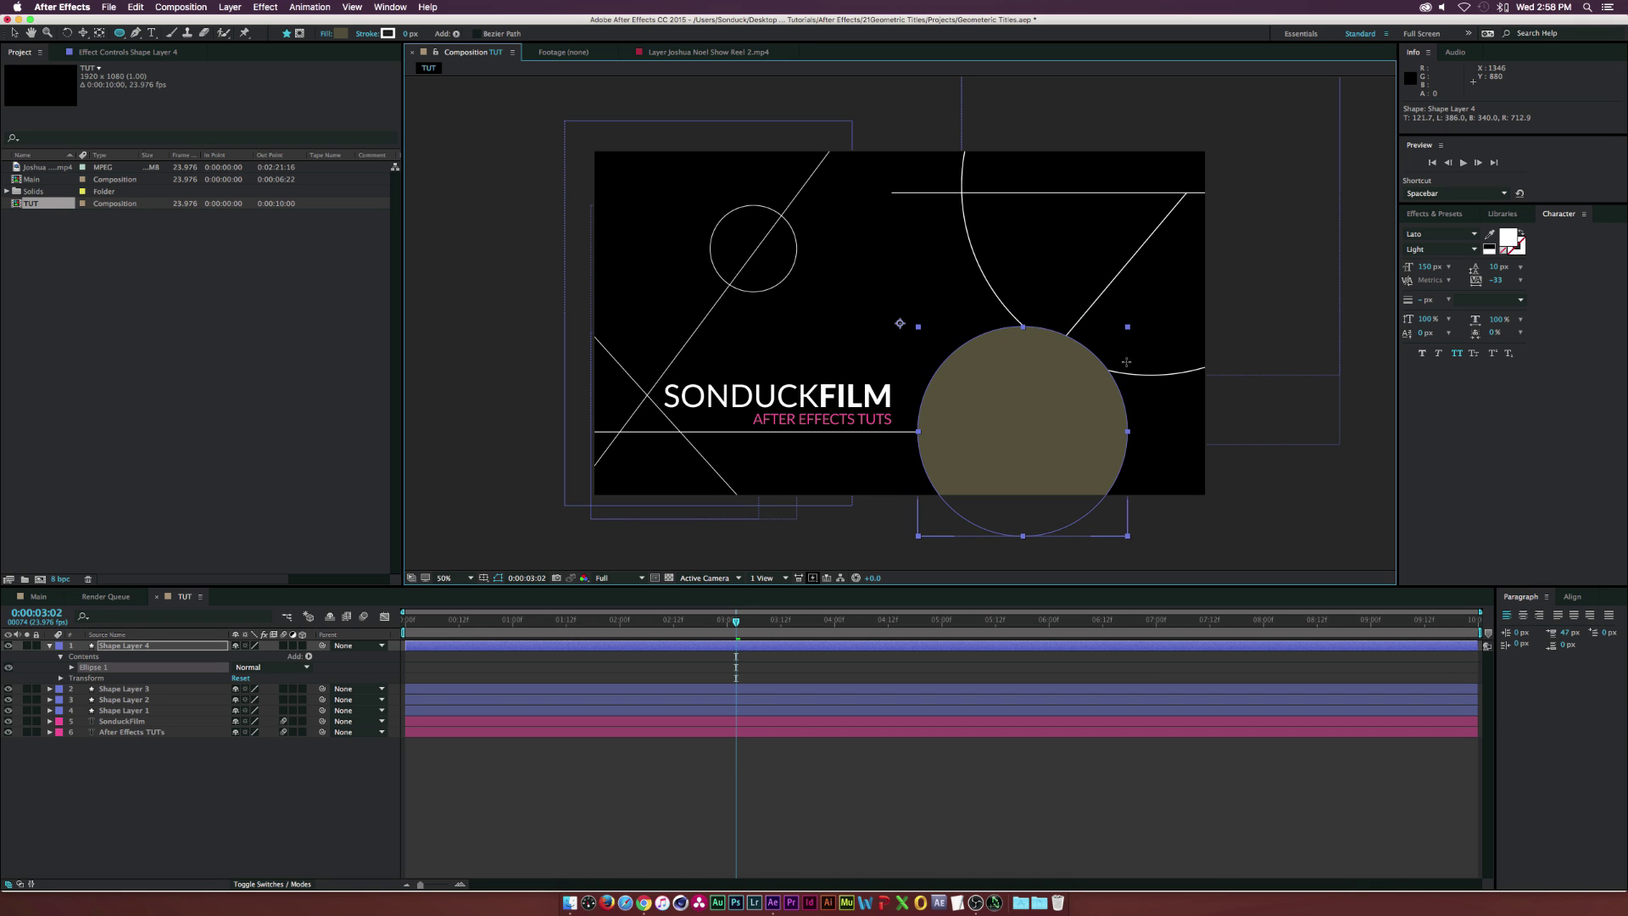
left_click(14, 33)
left_click_drag(1025, 474, 1081, 456)
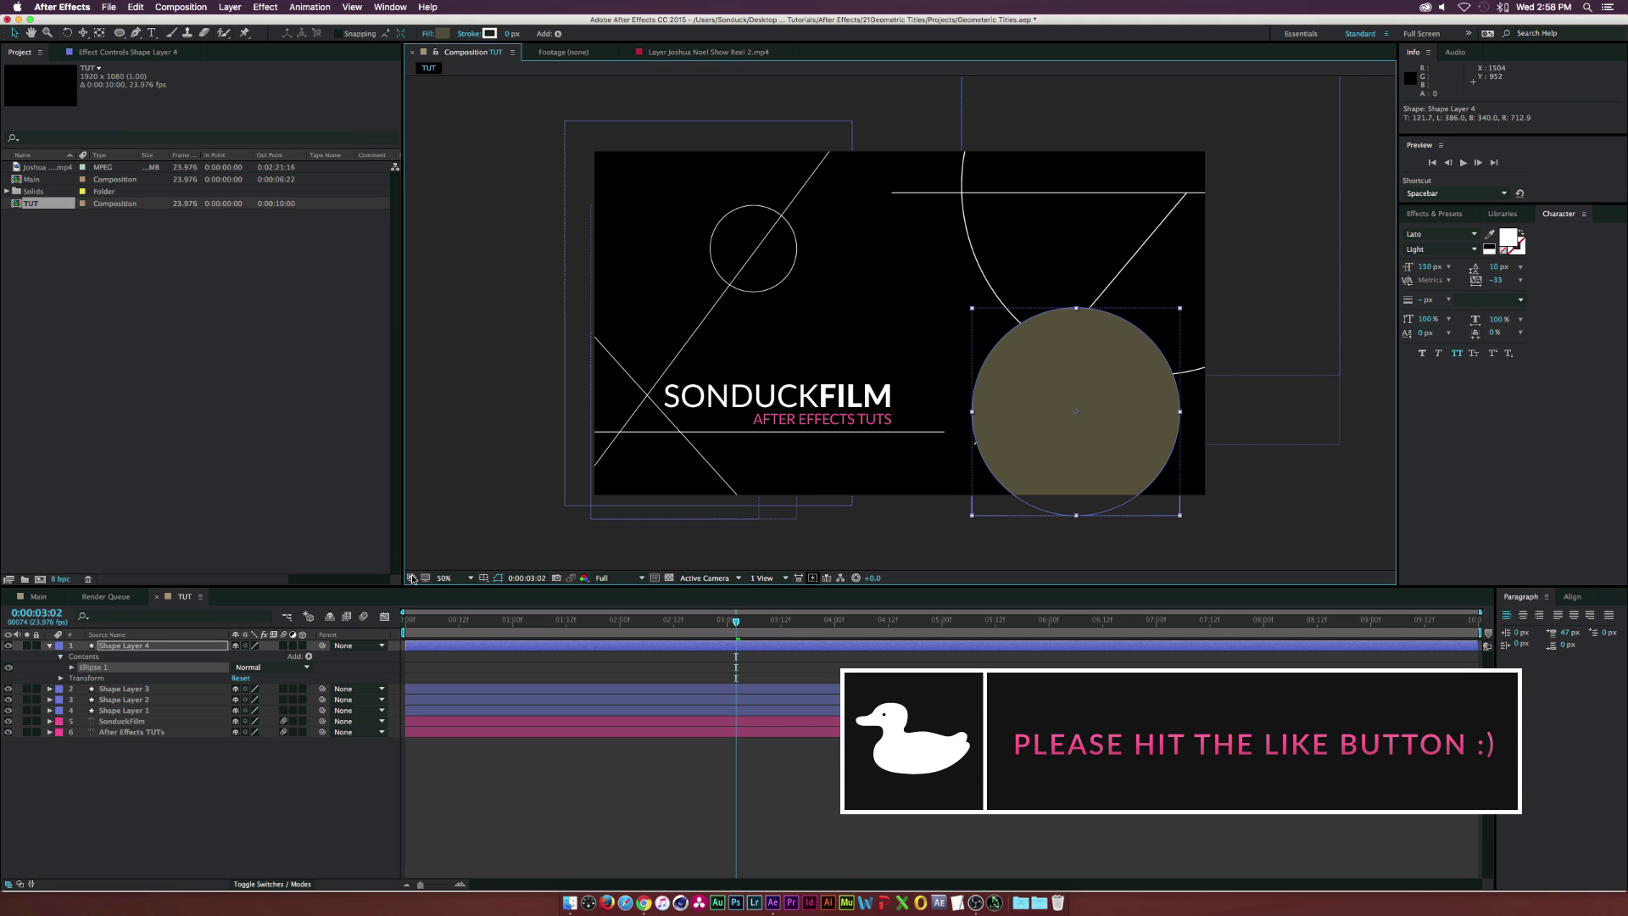
Delete the fill of Ellipse 1 on Shape Layer 4 and set its stroke width to 2
left_click(72, 668)
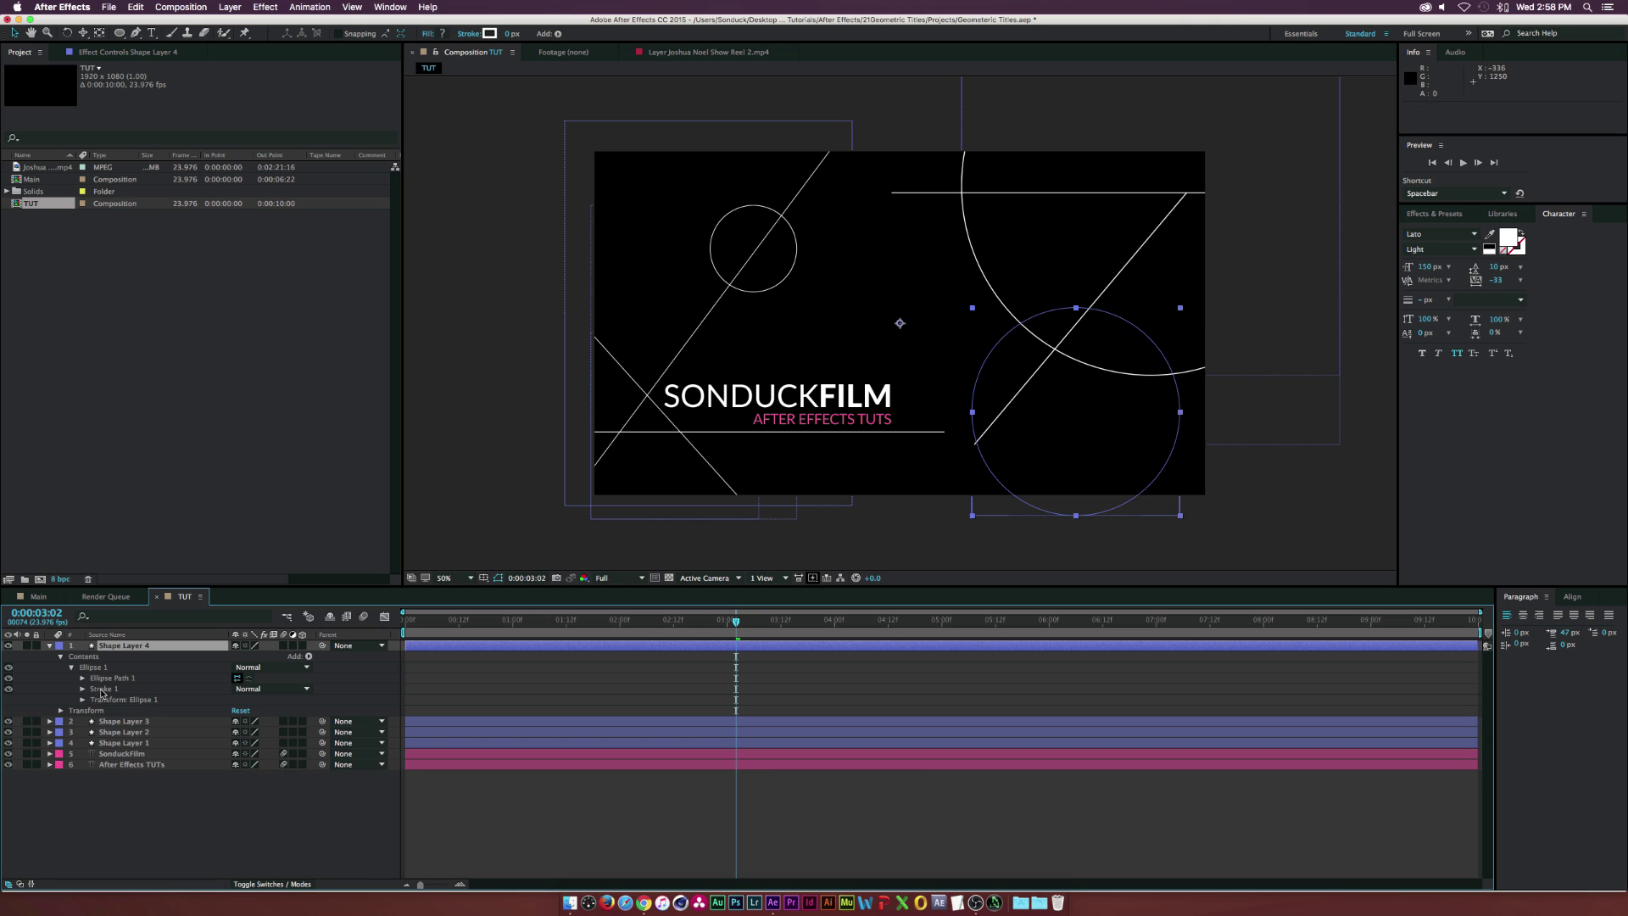
left_click(82, 689)
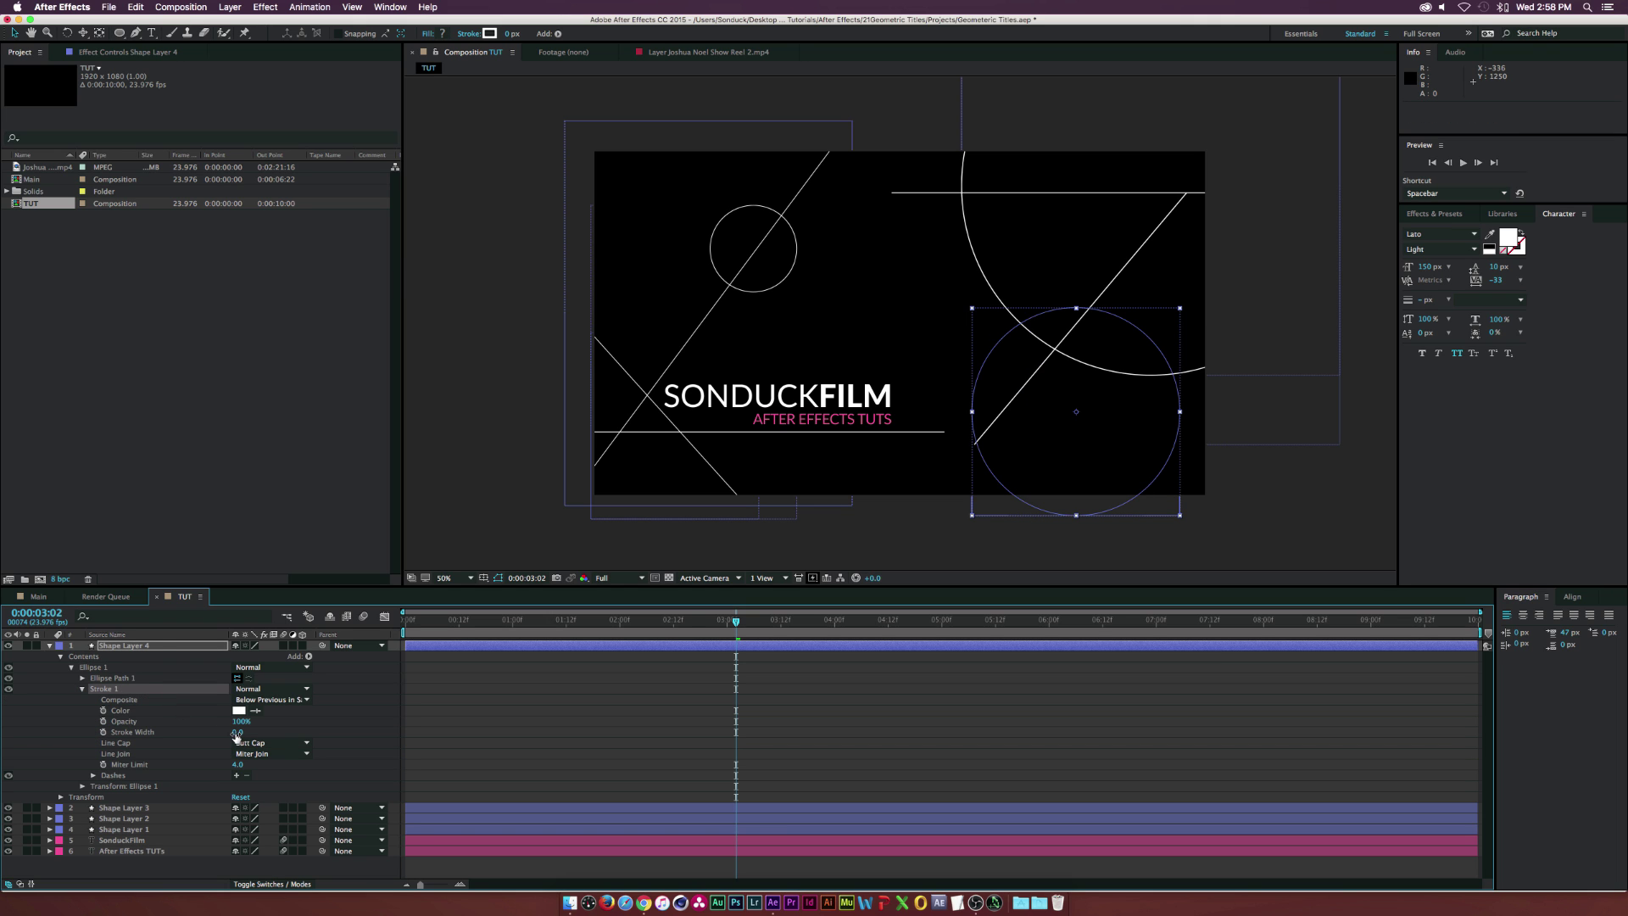
left_click(239, 731)
type("2")
key("Return")
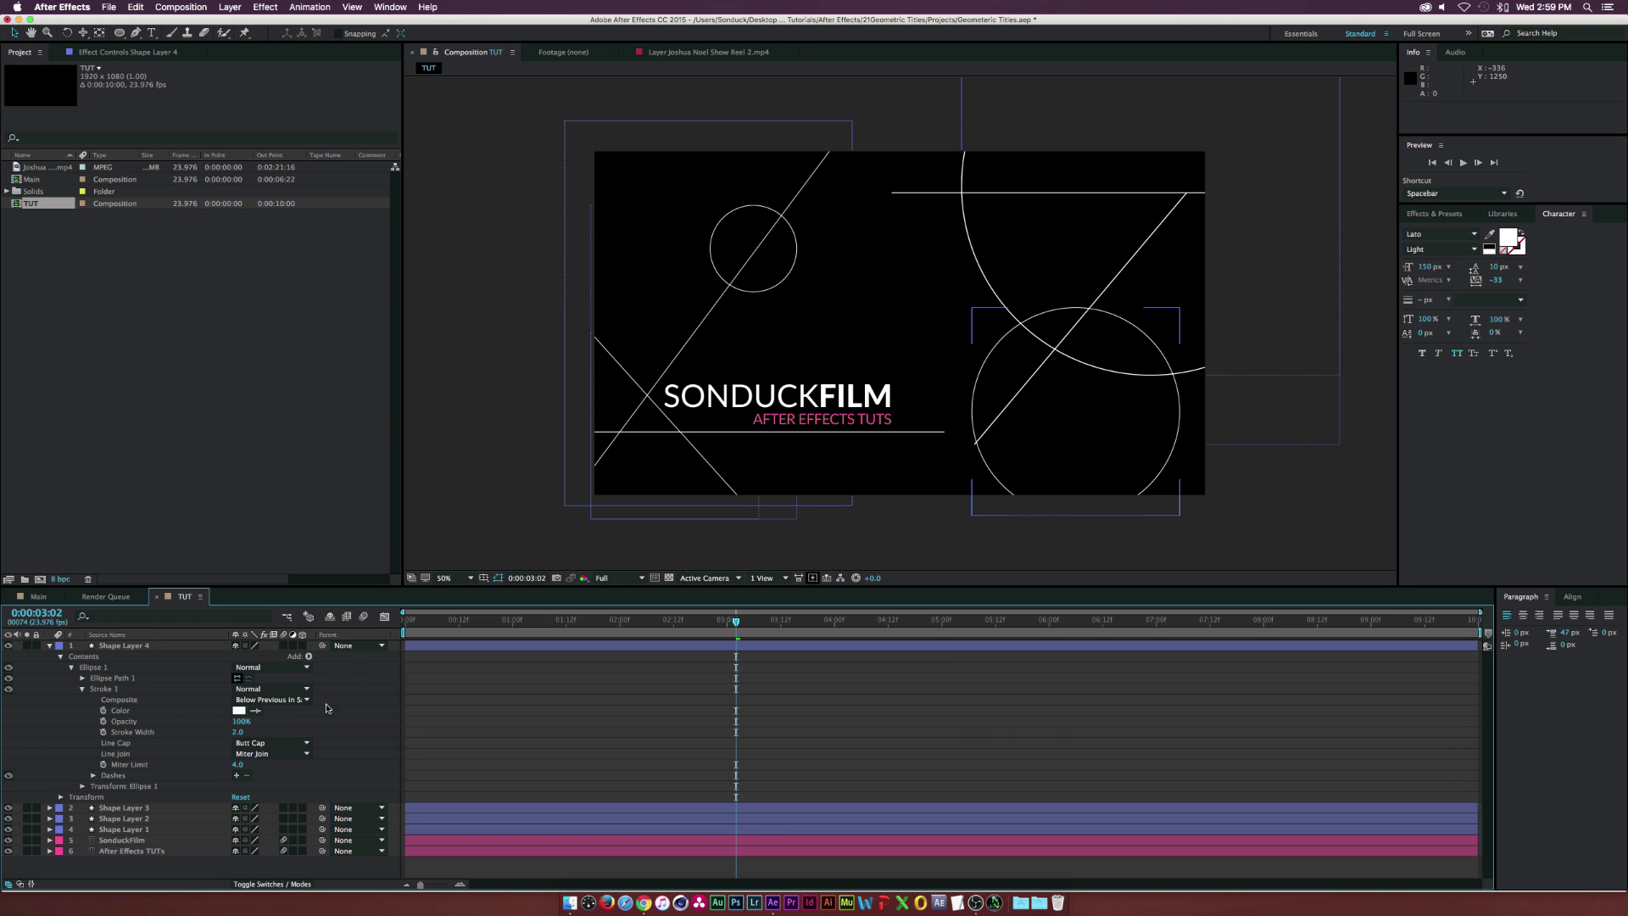
Paste the copied Trim Paths onto Shape Layer 4 and move its Start keyframes so the first sits at 0:00:01:19
left_click(126, 646)
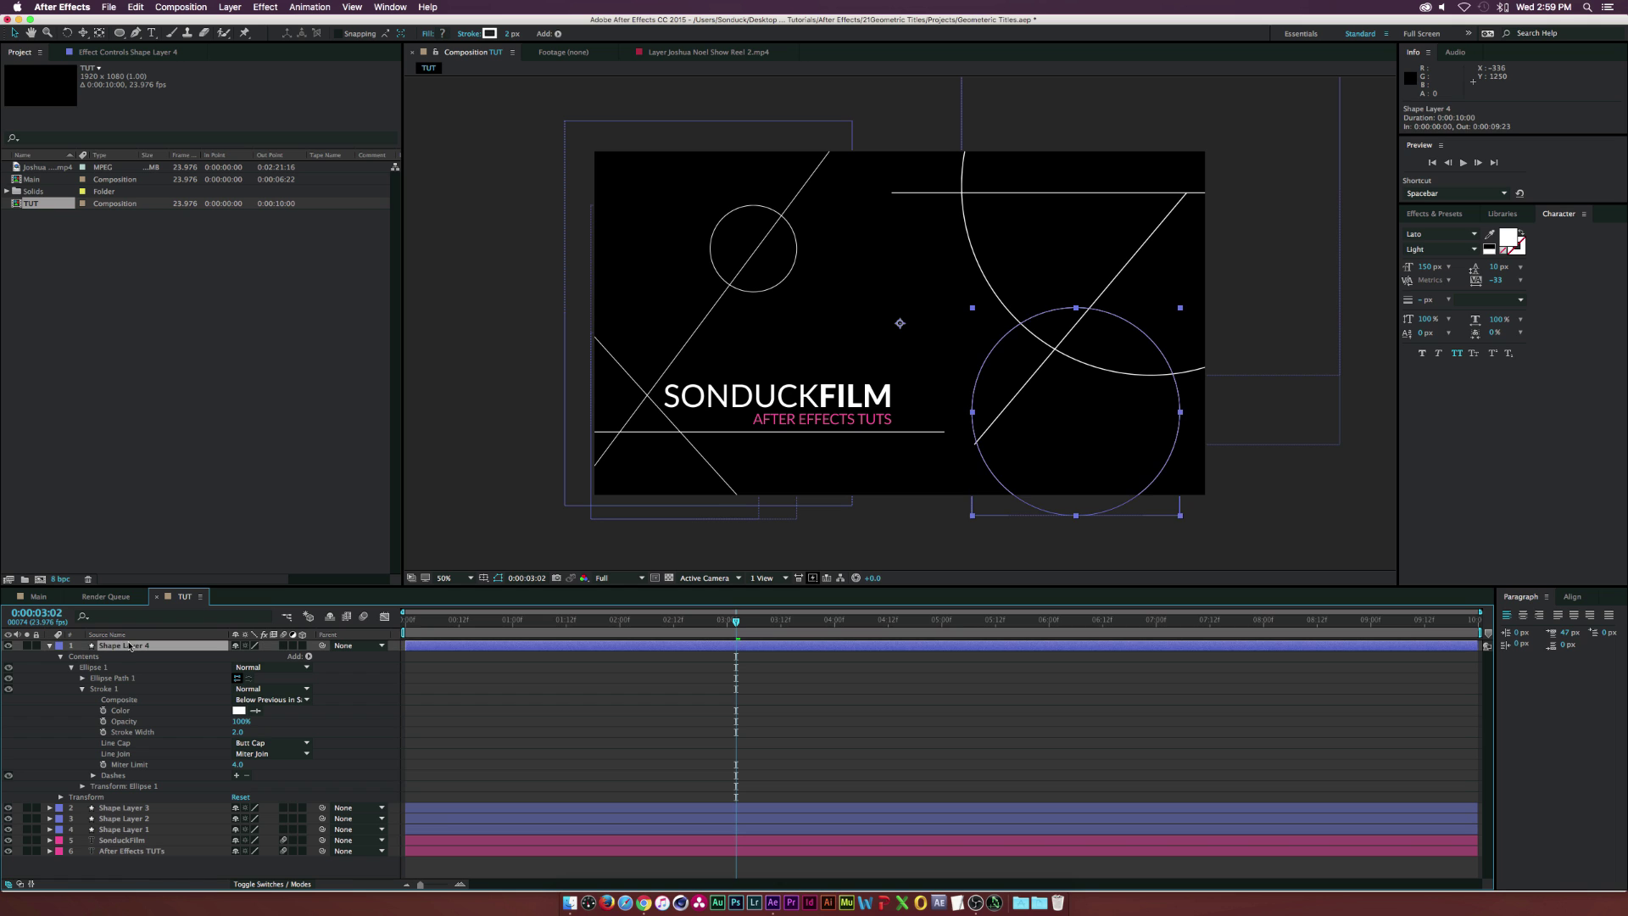
key("super+v")
left_click(643, 745)
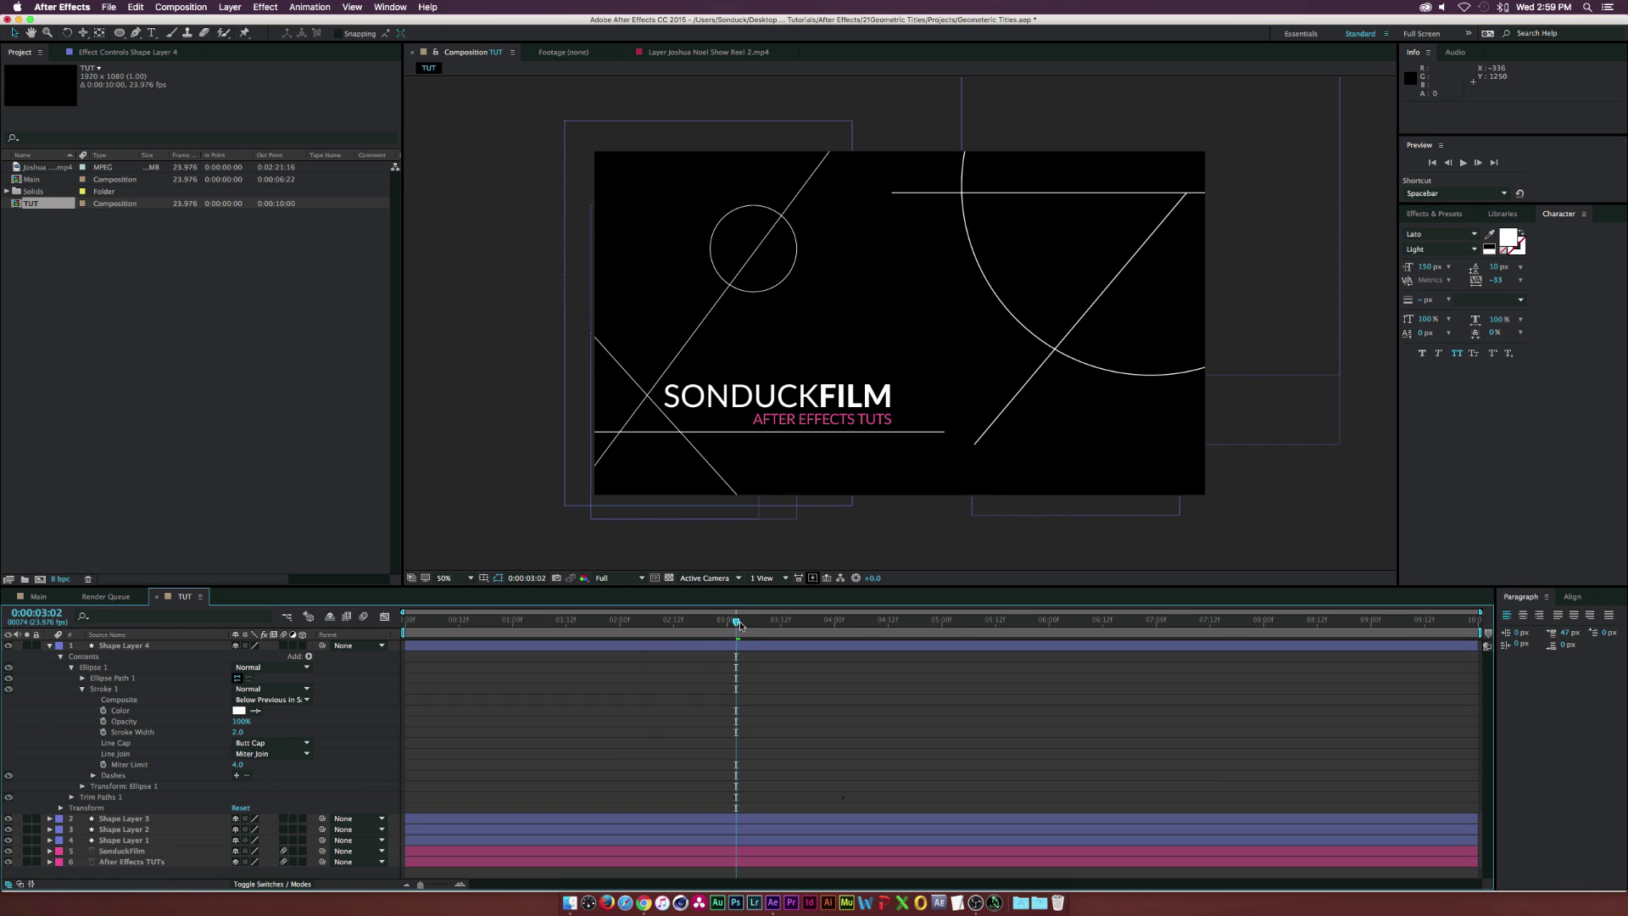
key("u")
left_click_drag(890, 658, 598, 661)
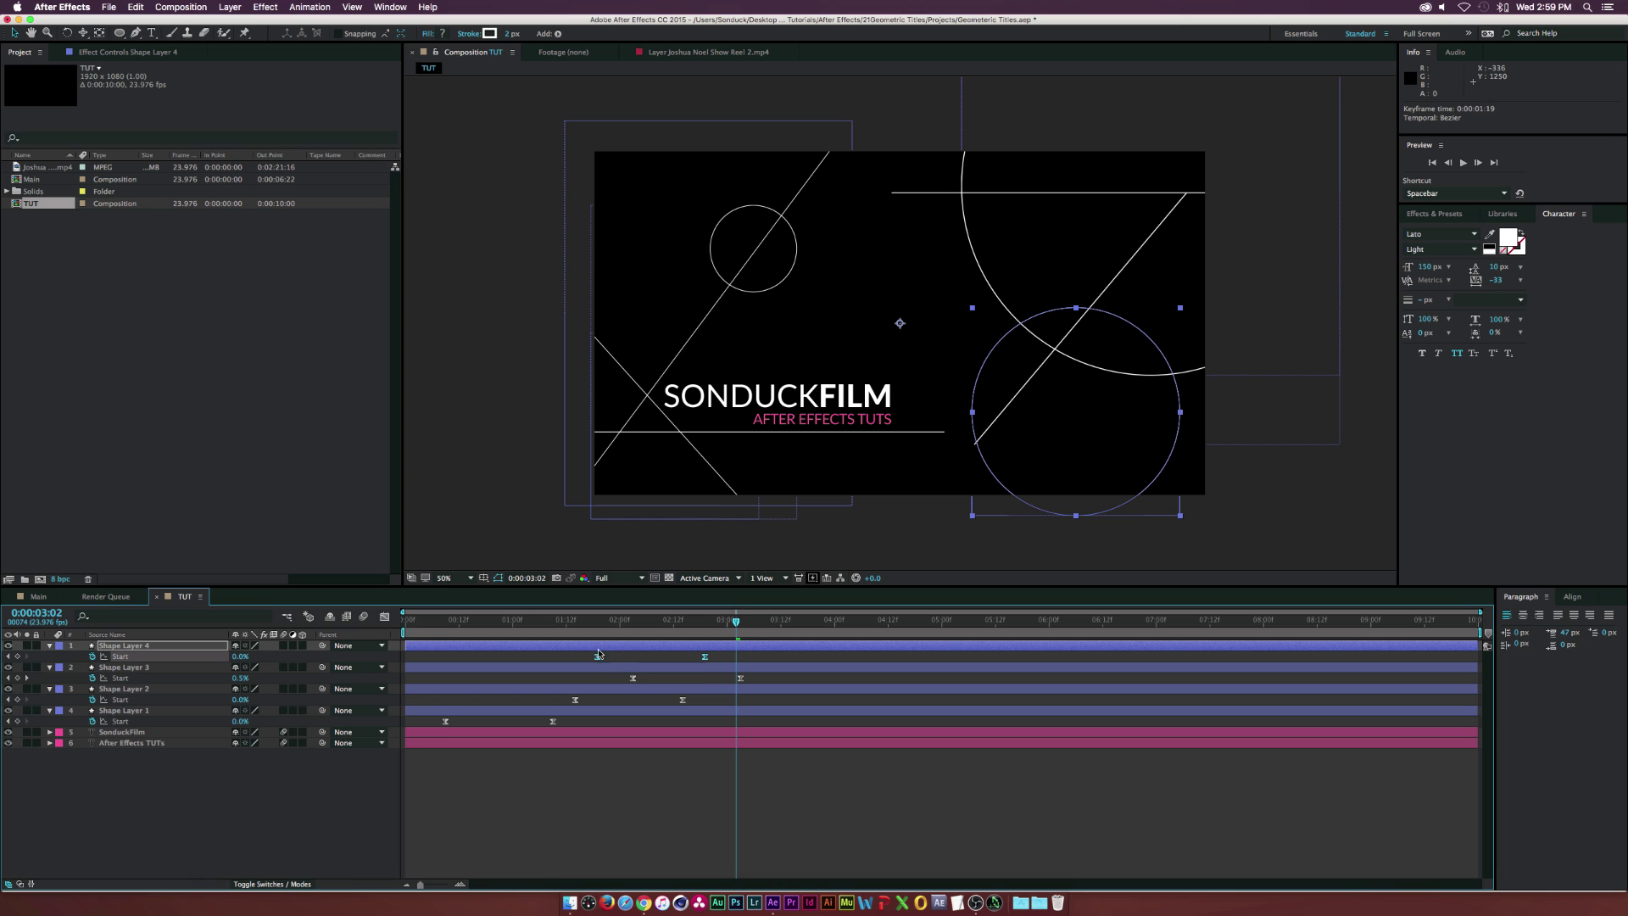
left_click(571, 621)
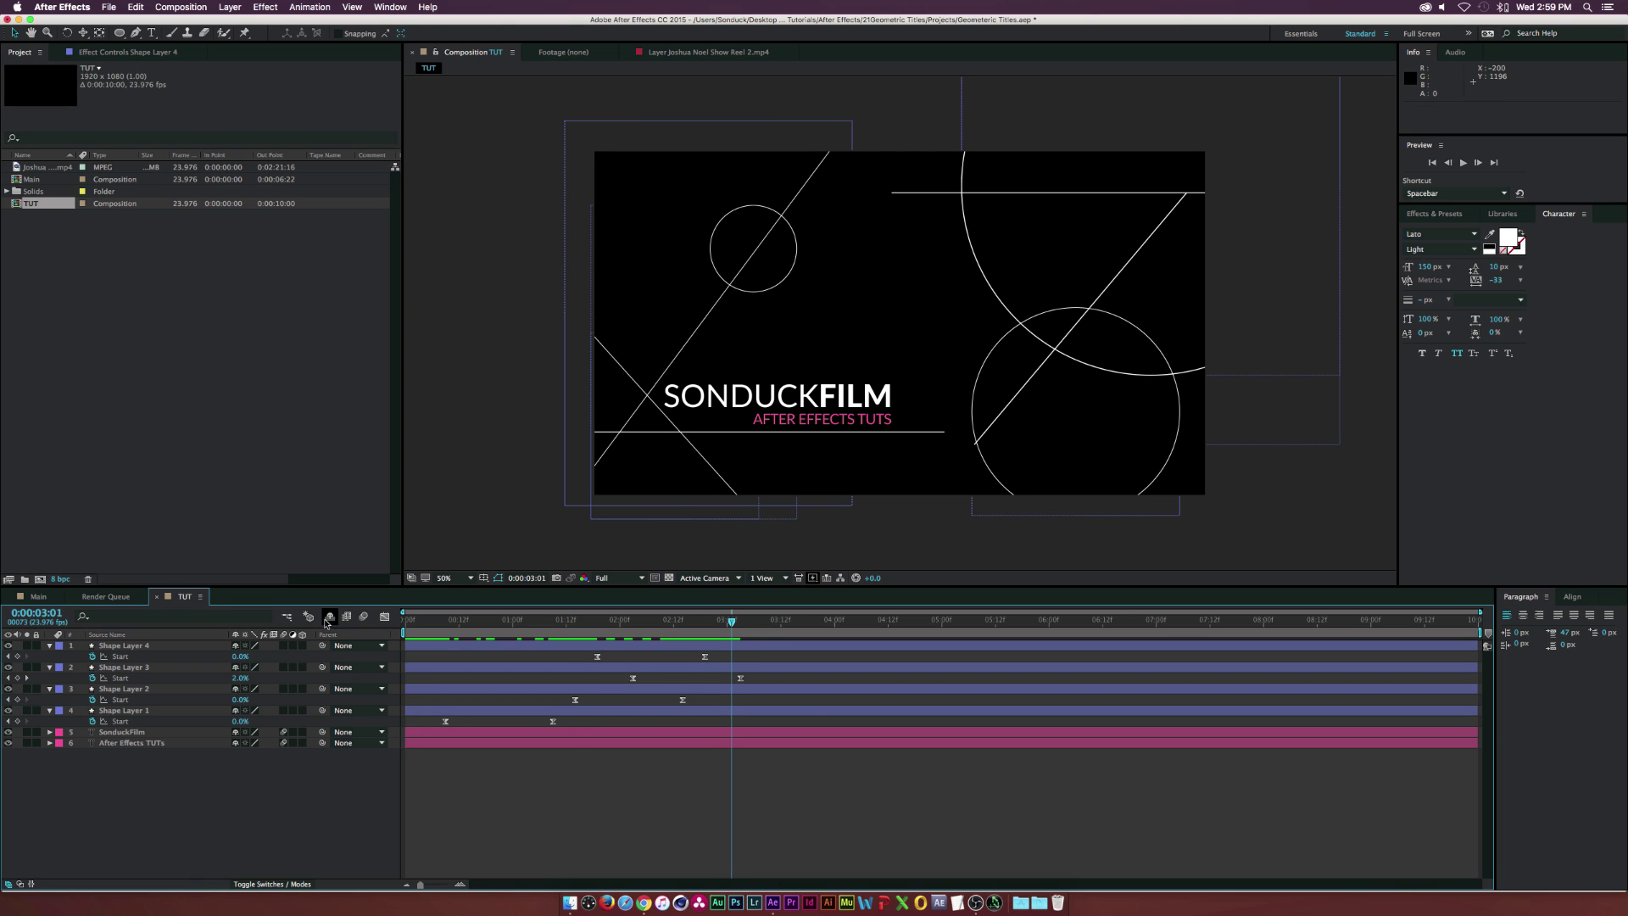
Copy the two show reel video layers from the Main composition into TUT and place them below the text layers as background
left_click(44, 596)
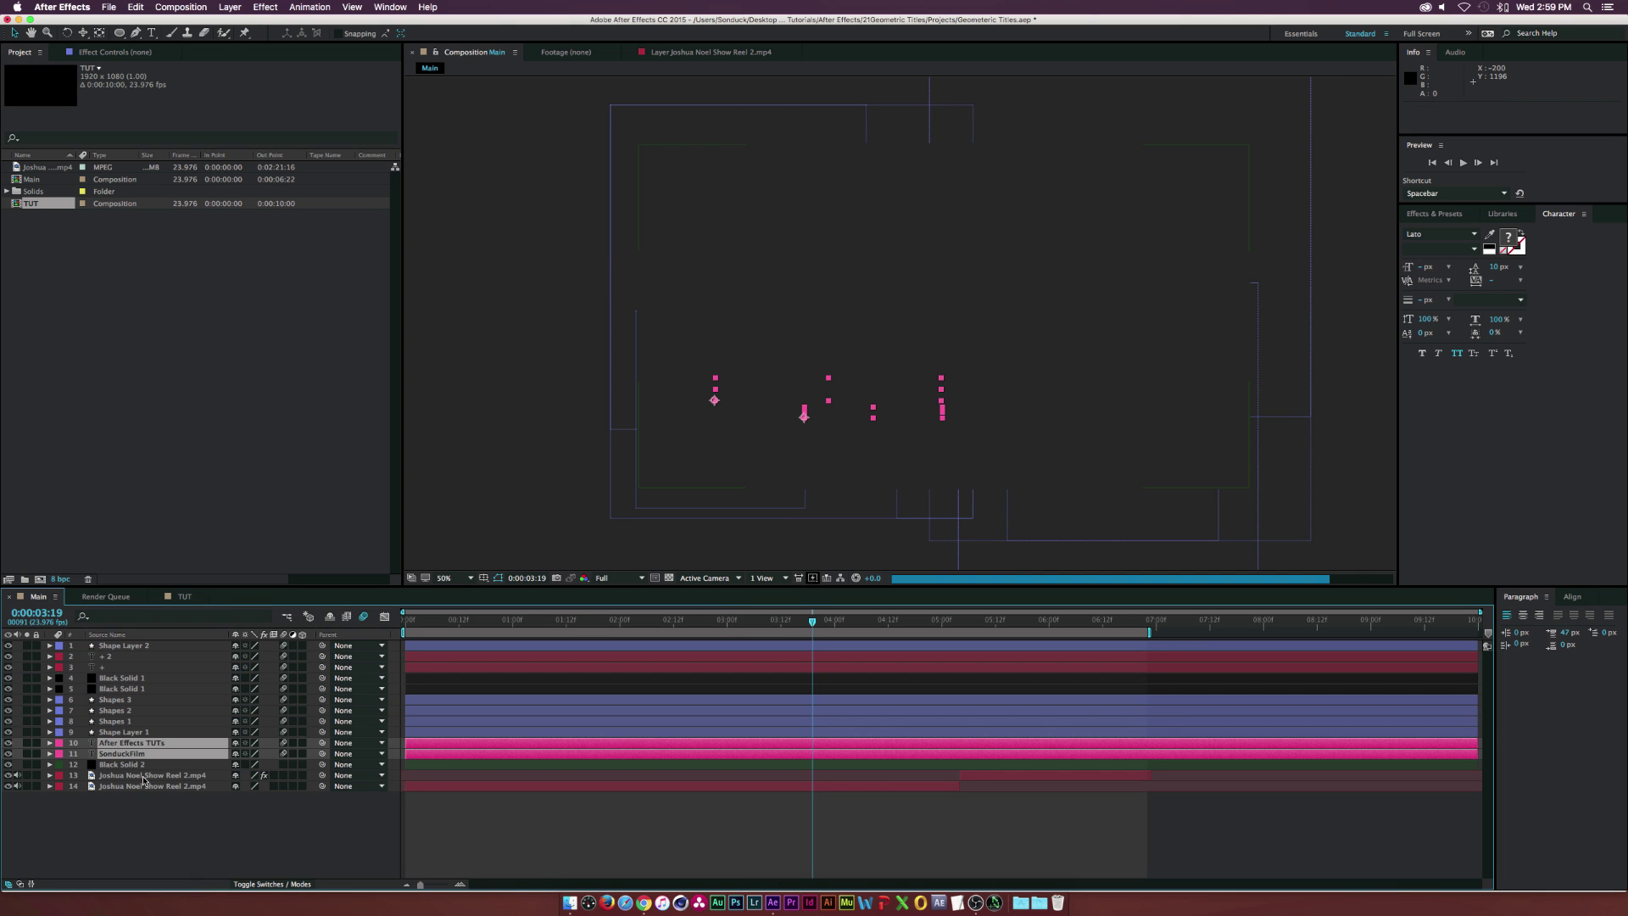
left_click(144, 775)
left_click(144, 786, "shift")
left_click(185, 596)
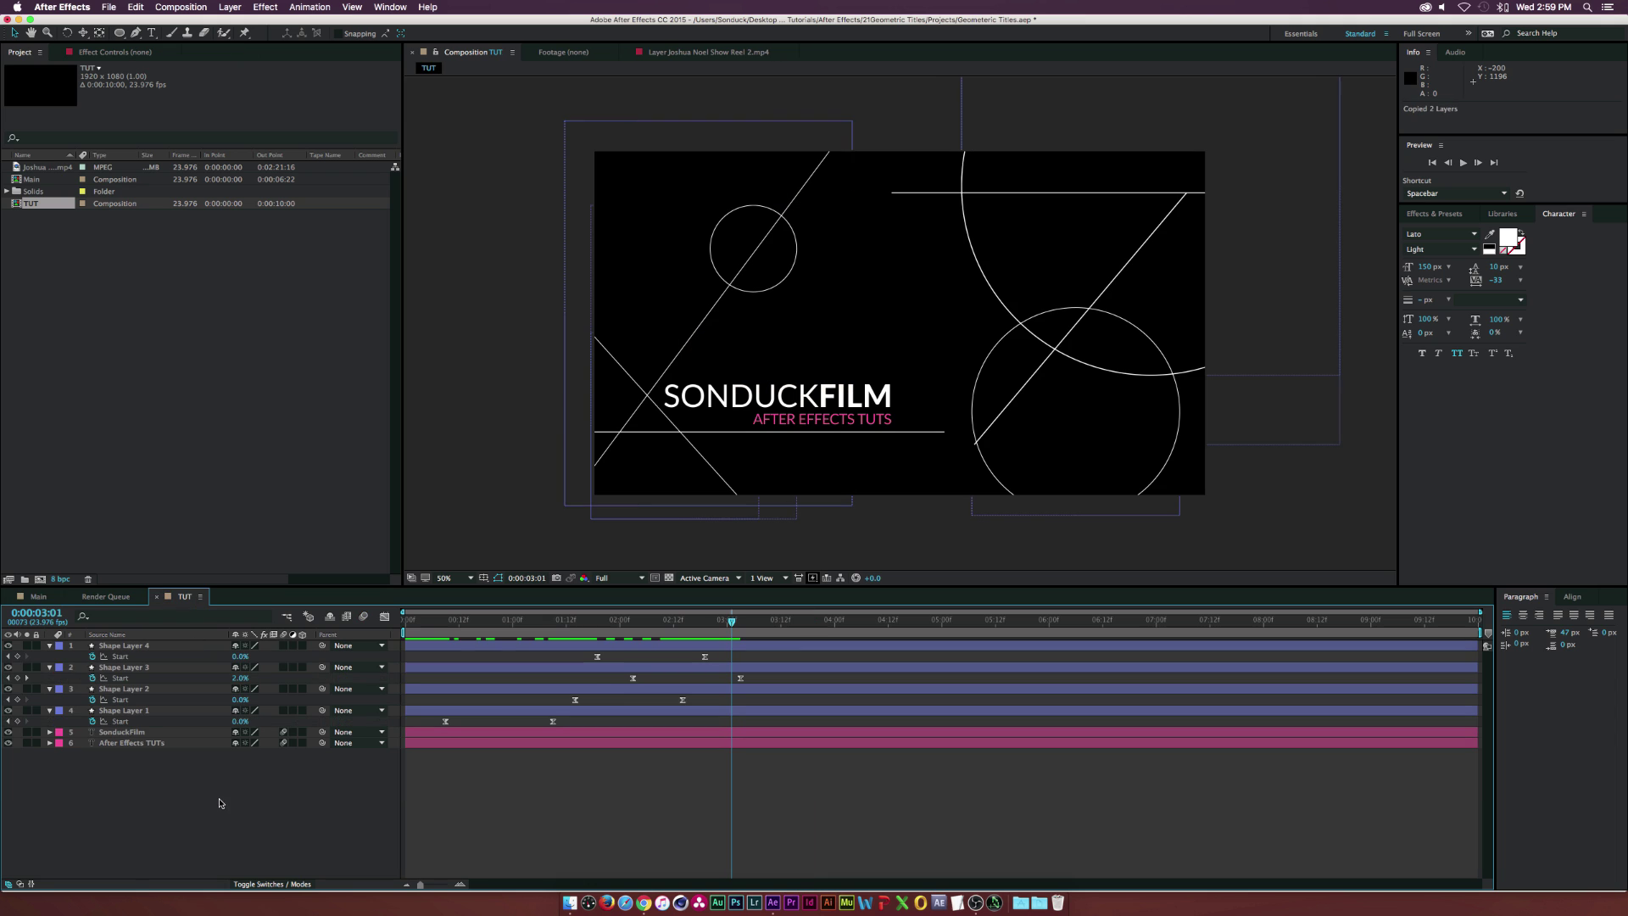
key("cmd+v")
left_click_drag(155, 657, 151, 774)
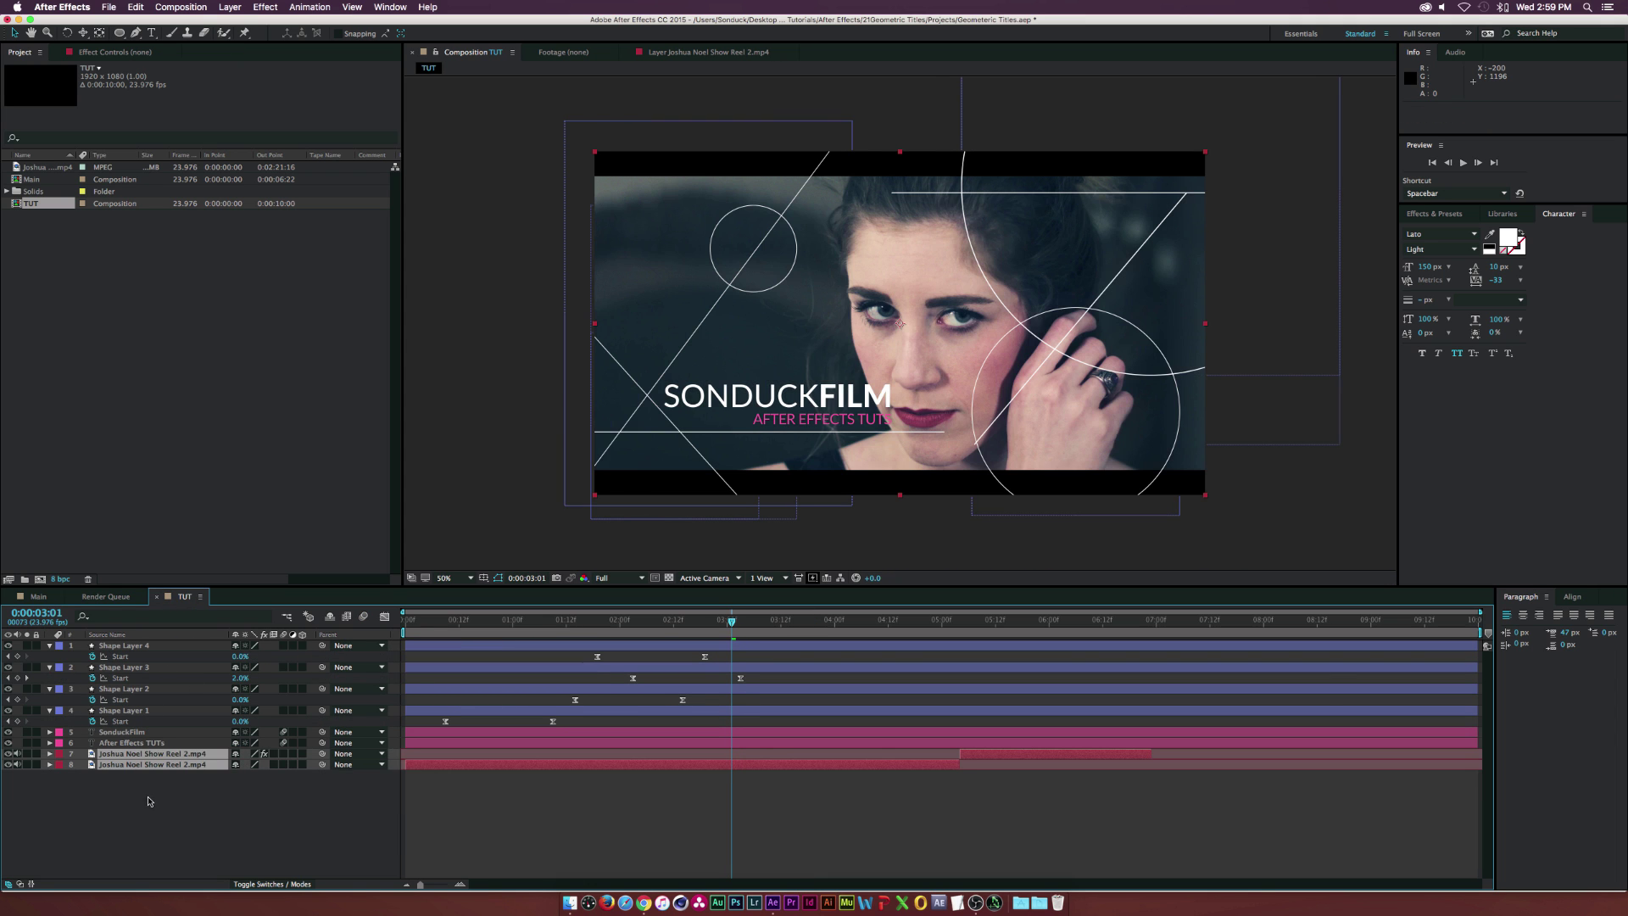
left_click(1040, 449)
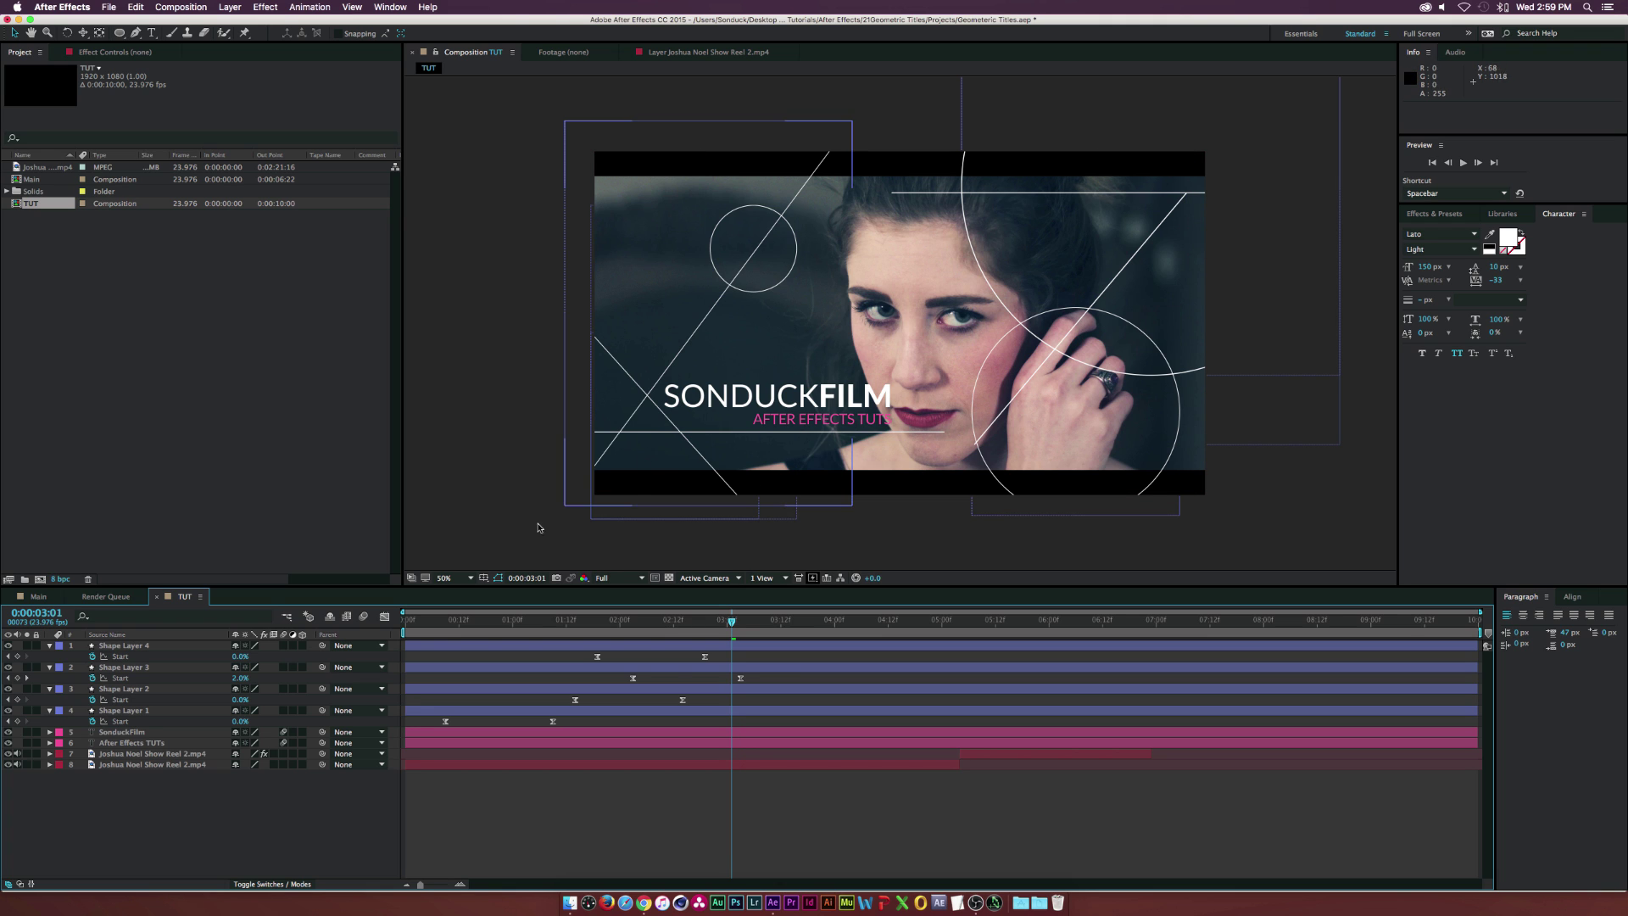
left_click(4, 763)
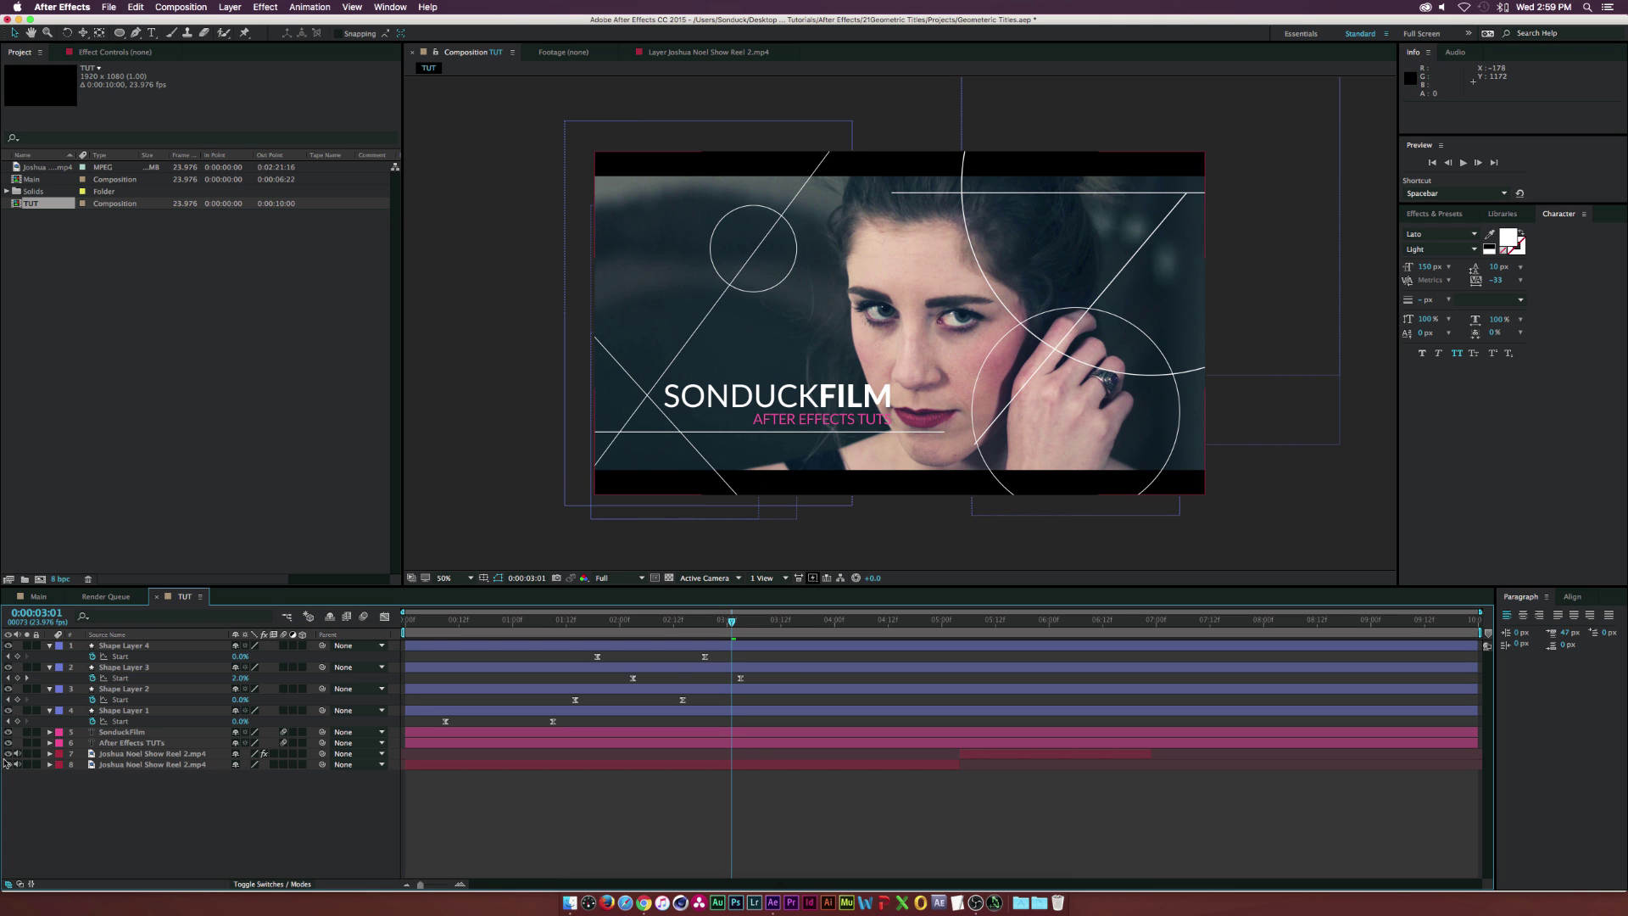
Add a Fill to the contents of Shape Layer 4, the layer with the lower-right circle
left_click(124, 667)
left_click(124, 689)
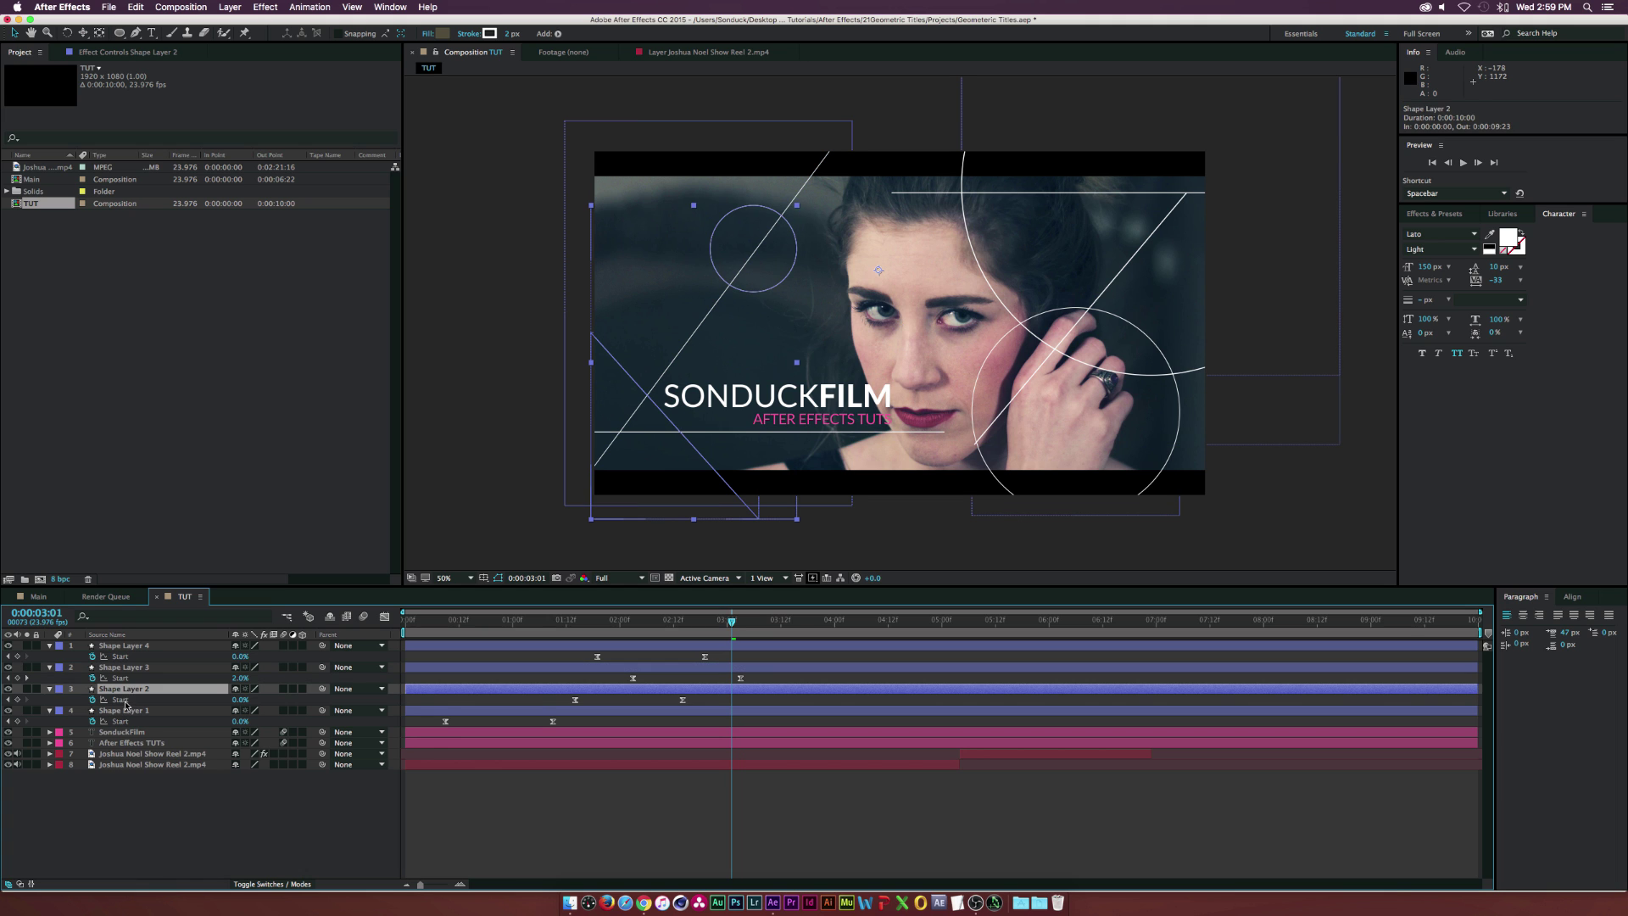
left_click(124, 710)
left_click(123, 646)
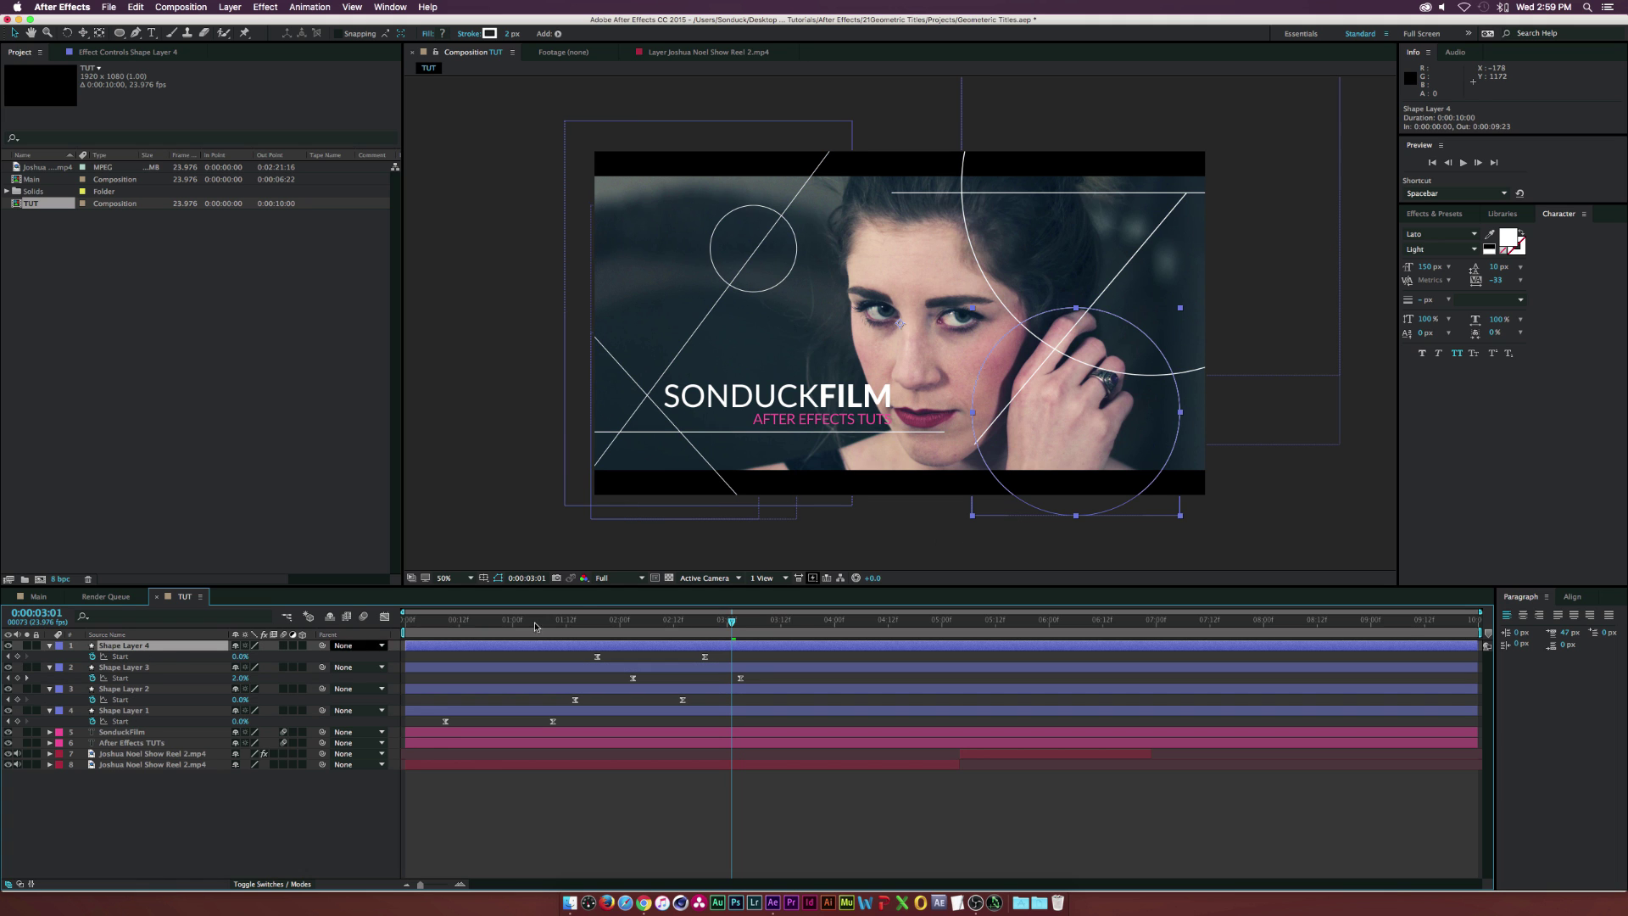
left_click(49, 647)
left_click(49, 646)
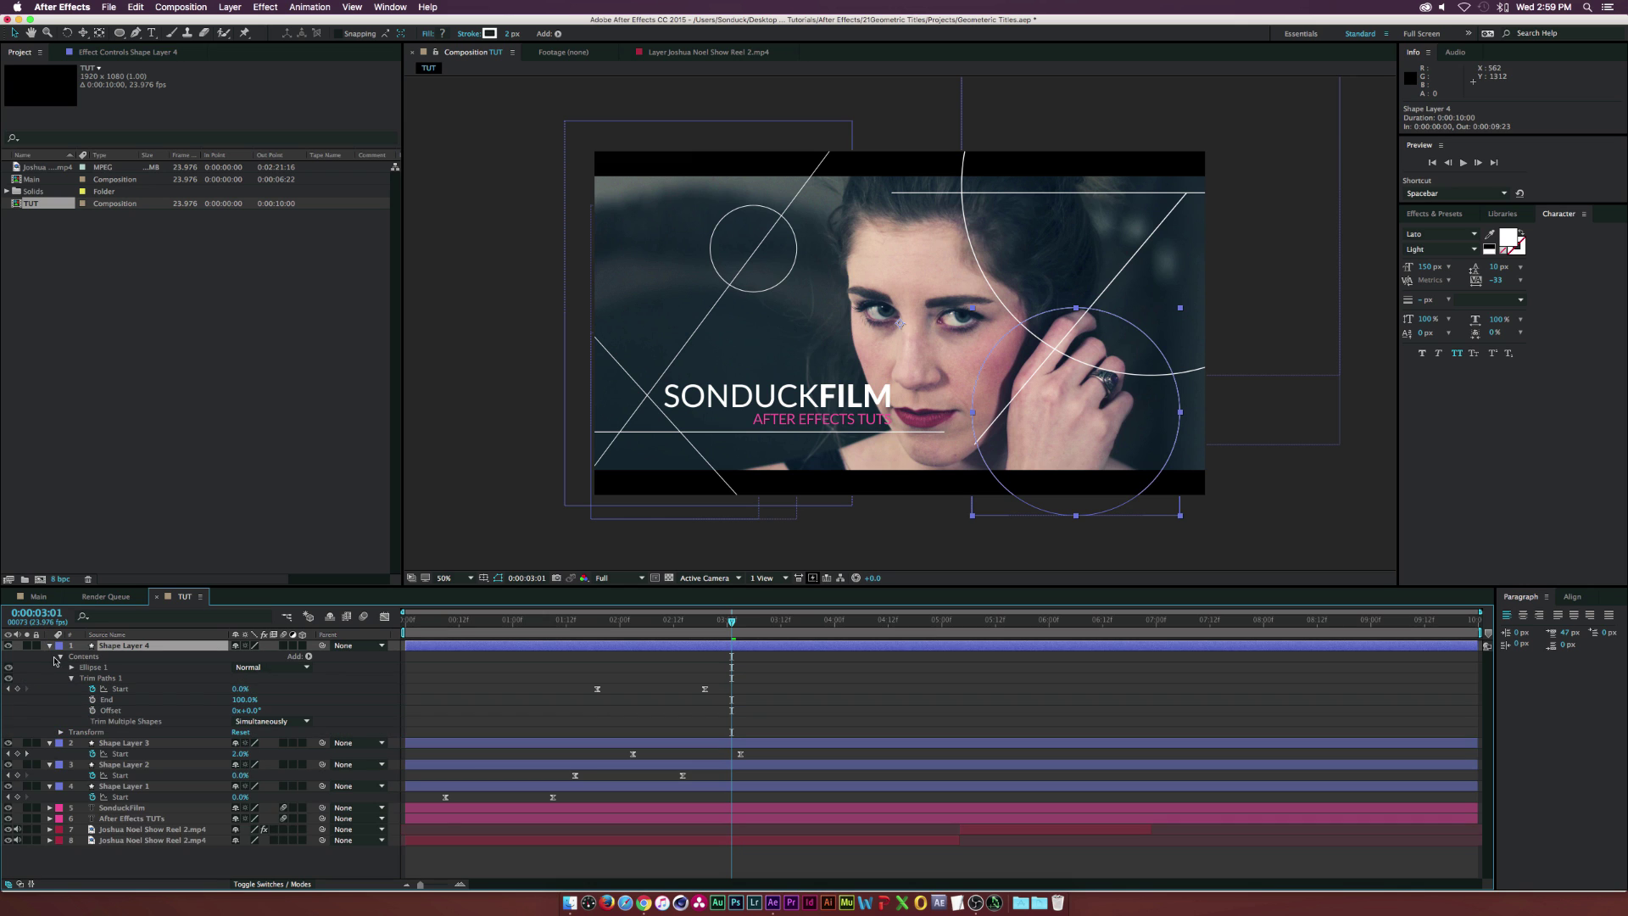
left_click(72, 668)
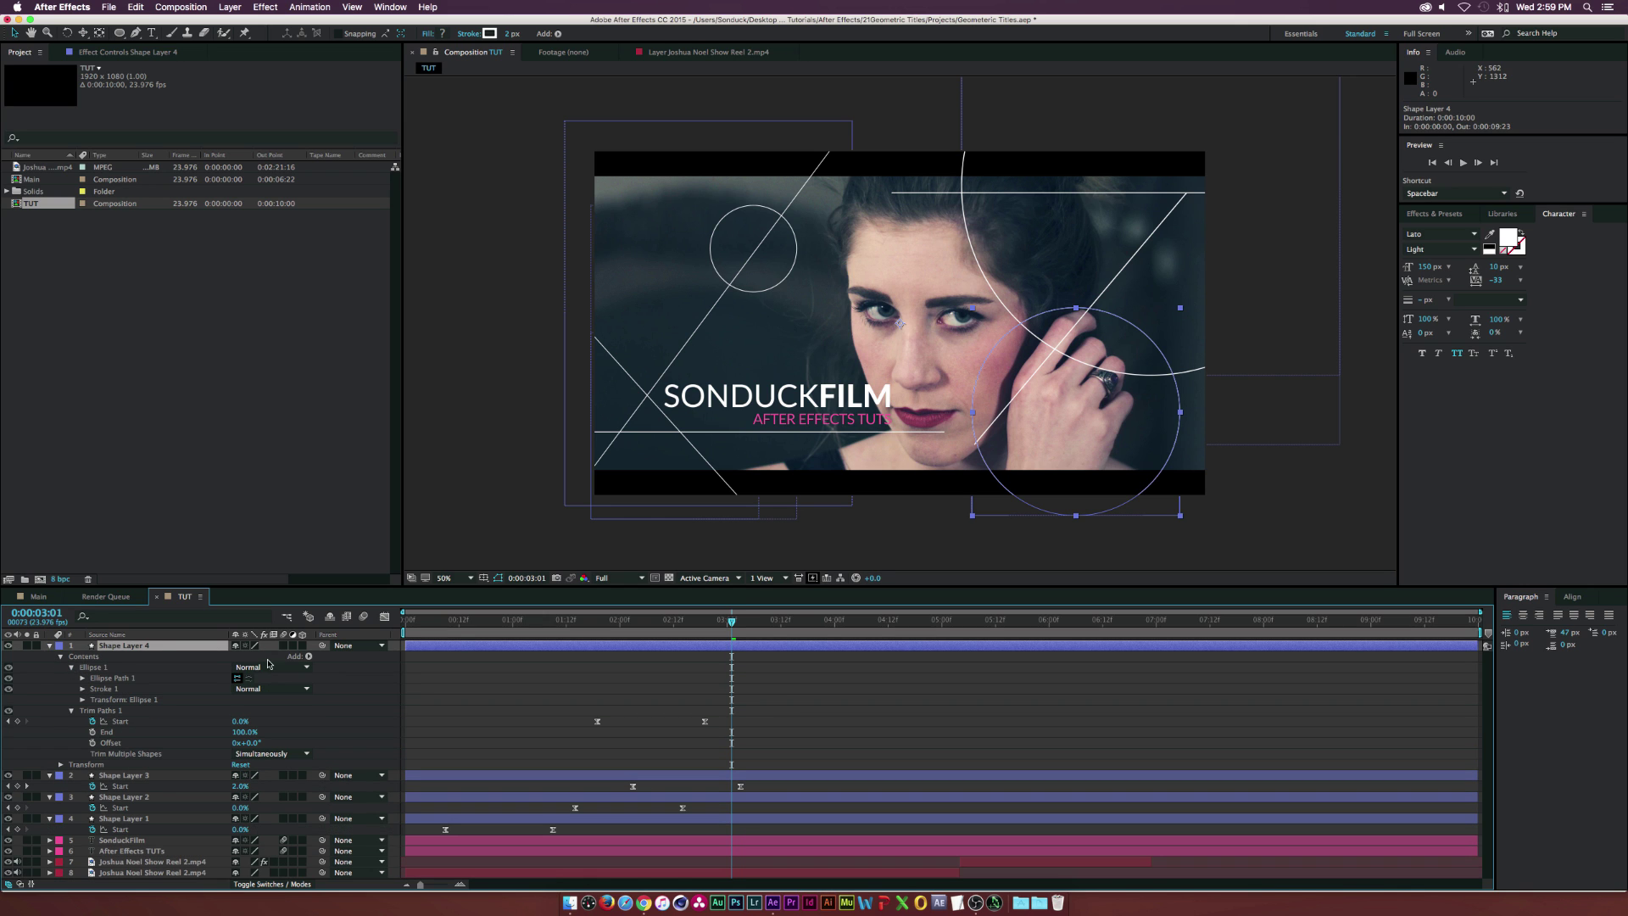
left_click(308, 656)
left_click(324, 711)
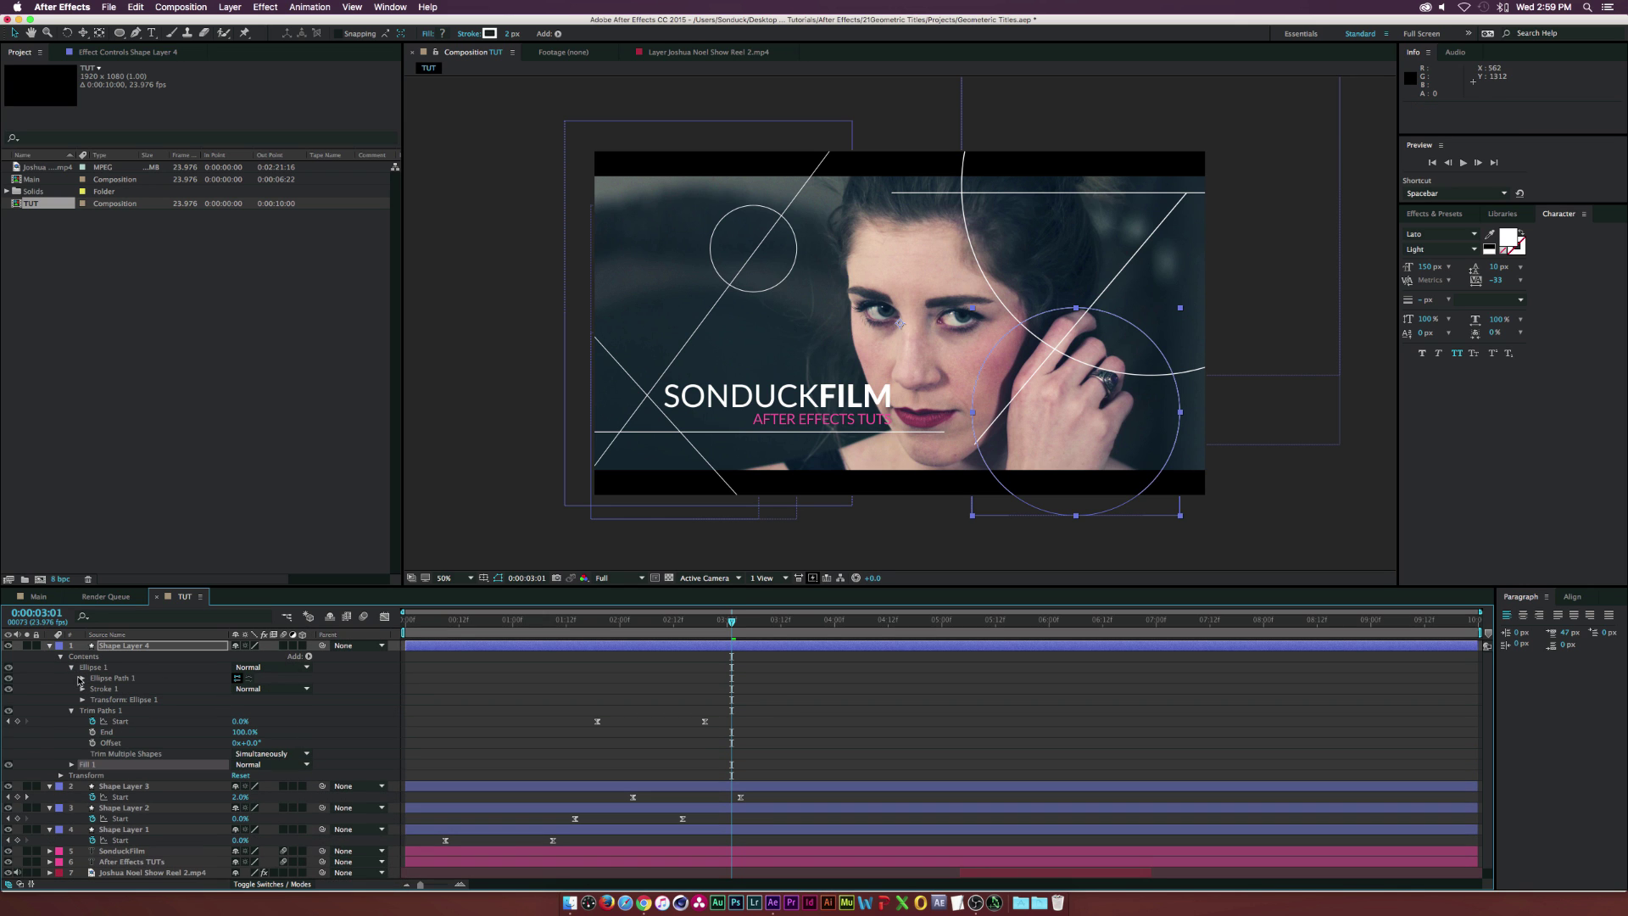
Move the Fill above Trim Paths in Shape Layer 4 and set its color to white, FFFFFF
left_click_drag(92, 768, 99, 712)
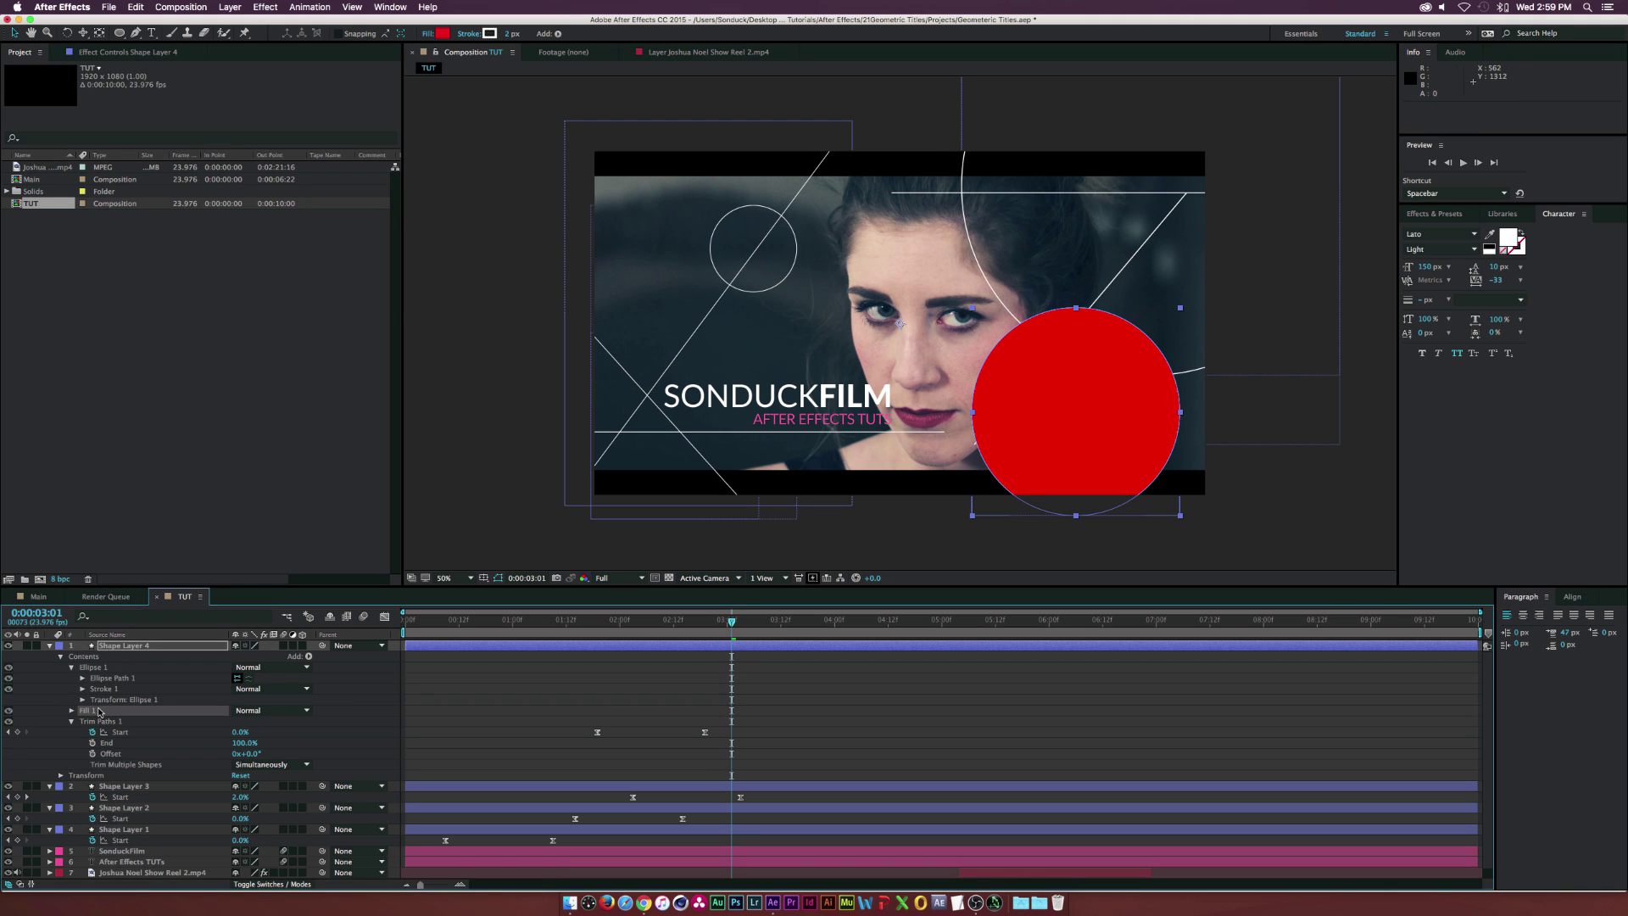
left_click(72, 711)
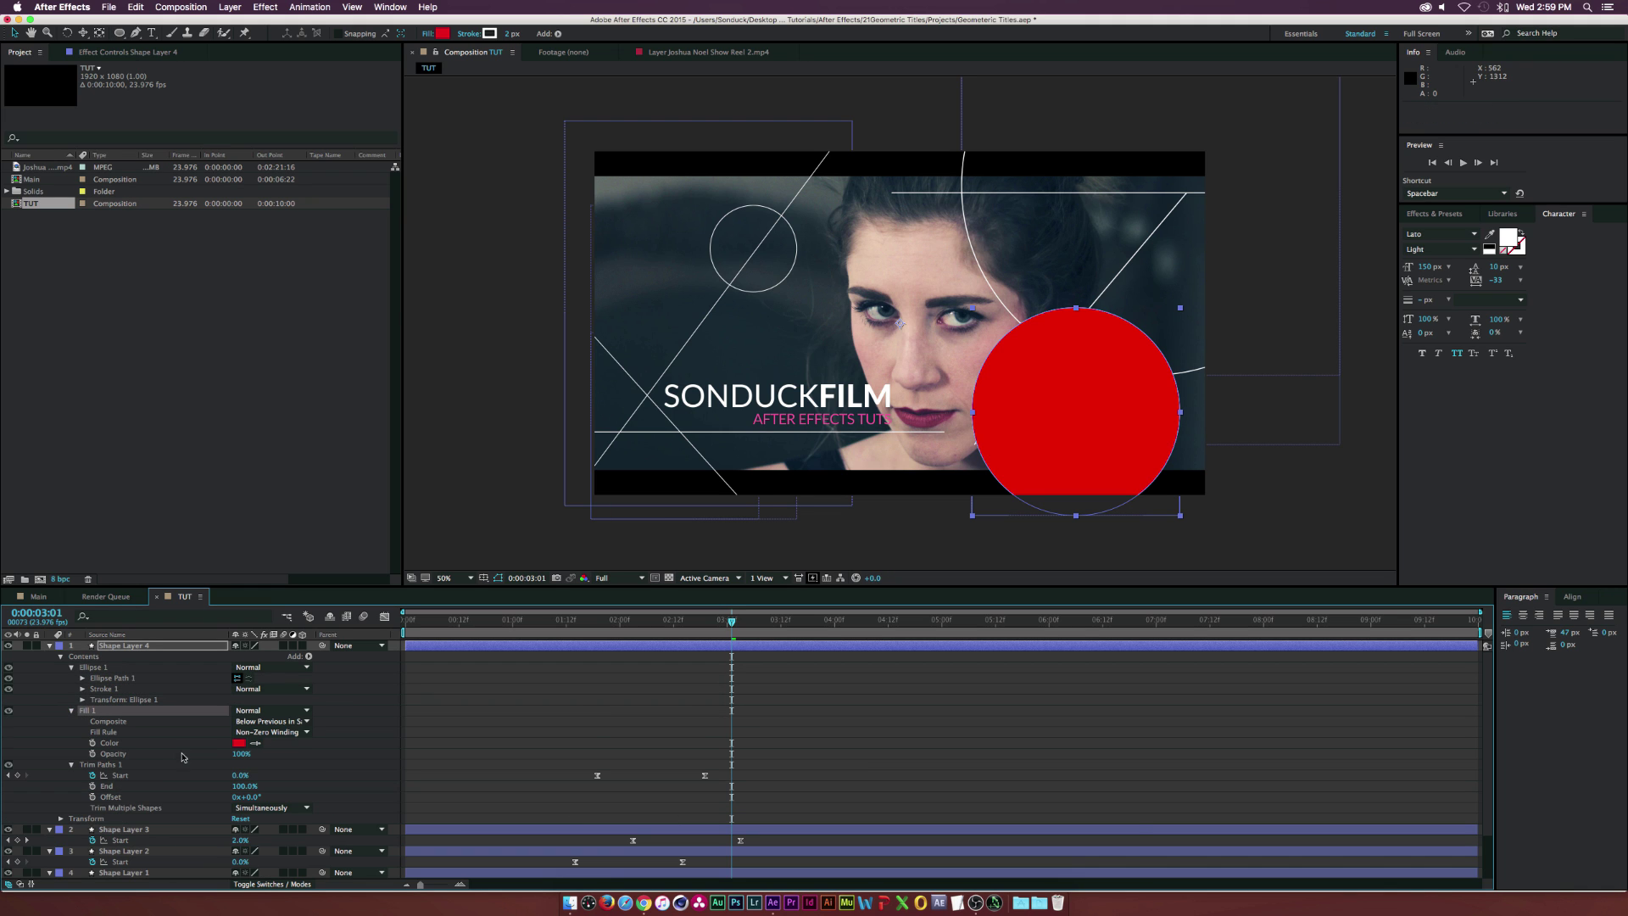
left_click(240, 743)
left_click_drag(542, 249, 452, 173)
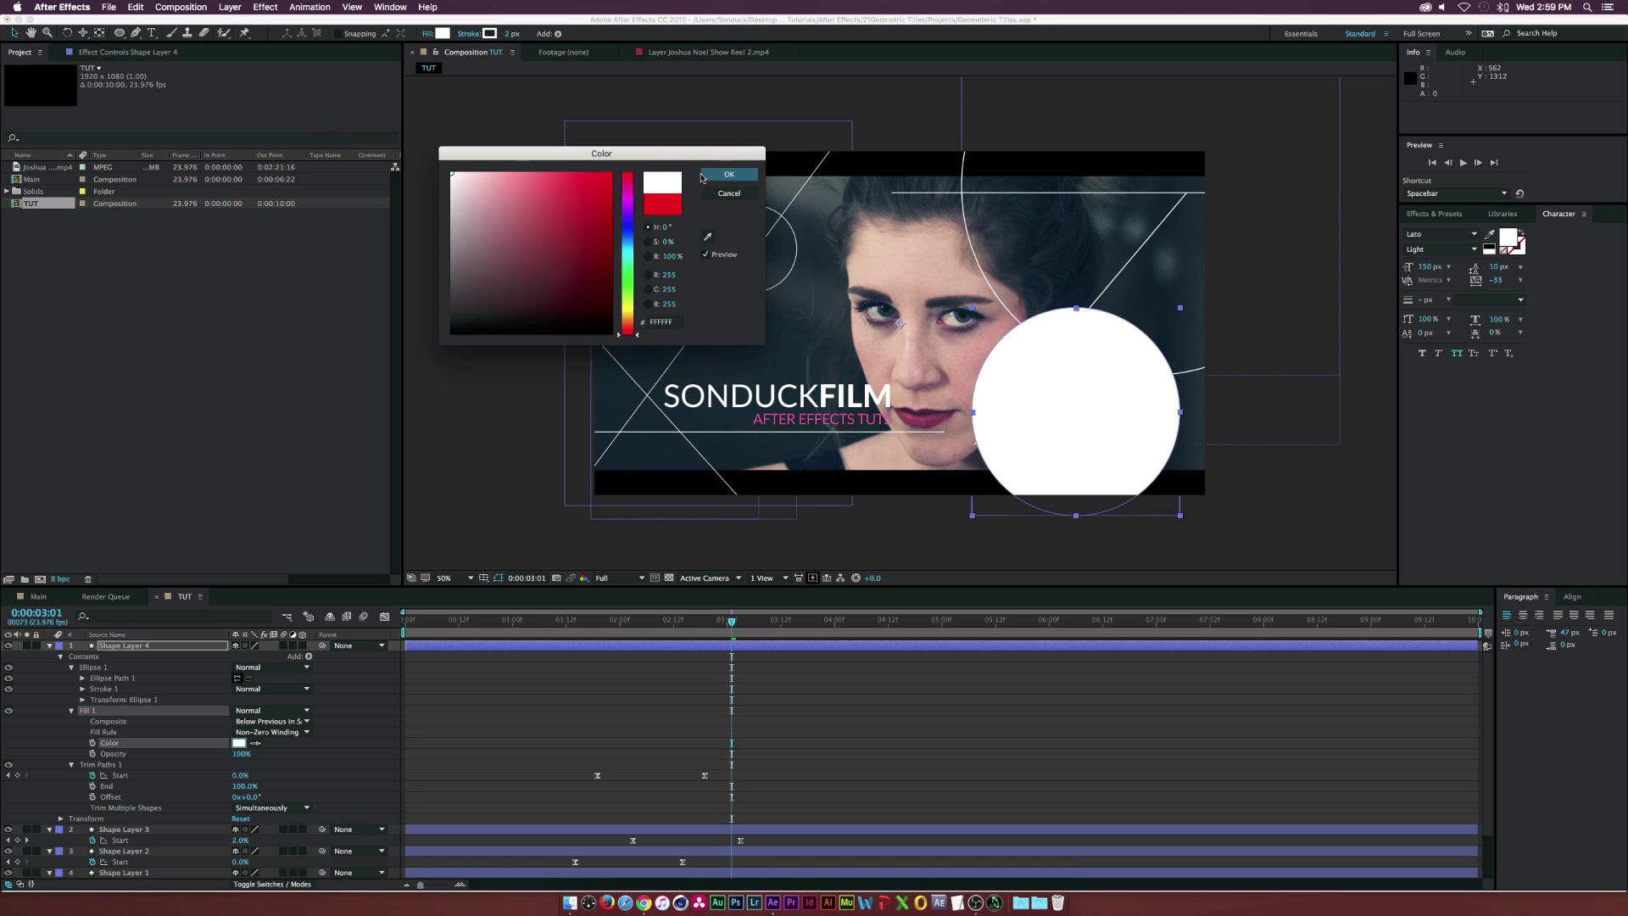
key("Return")
Set the opacity of Shape Layer 4's fill to 15%
left_click(239, 753)
type("11")
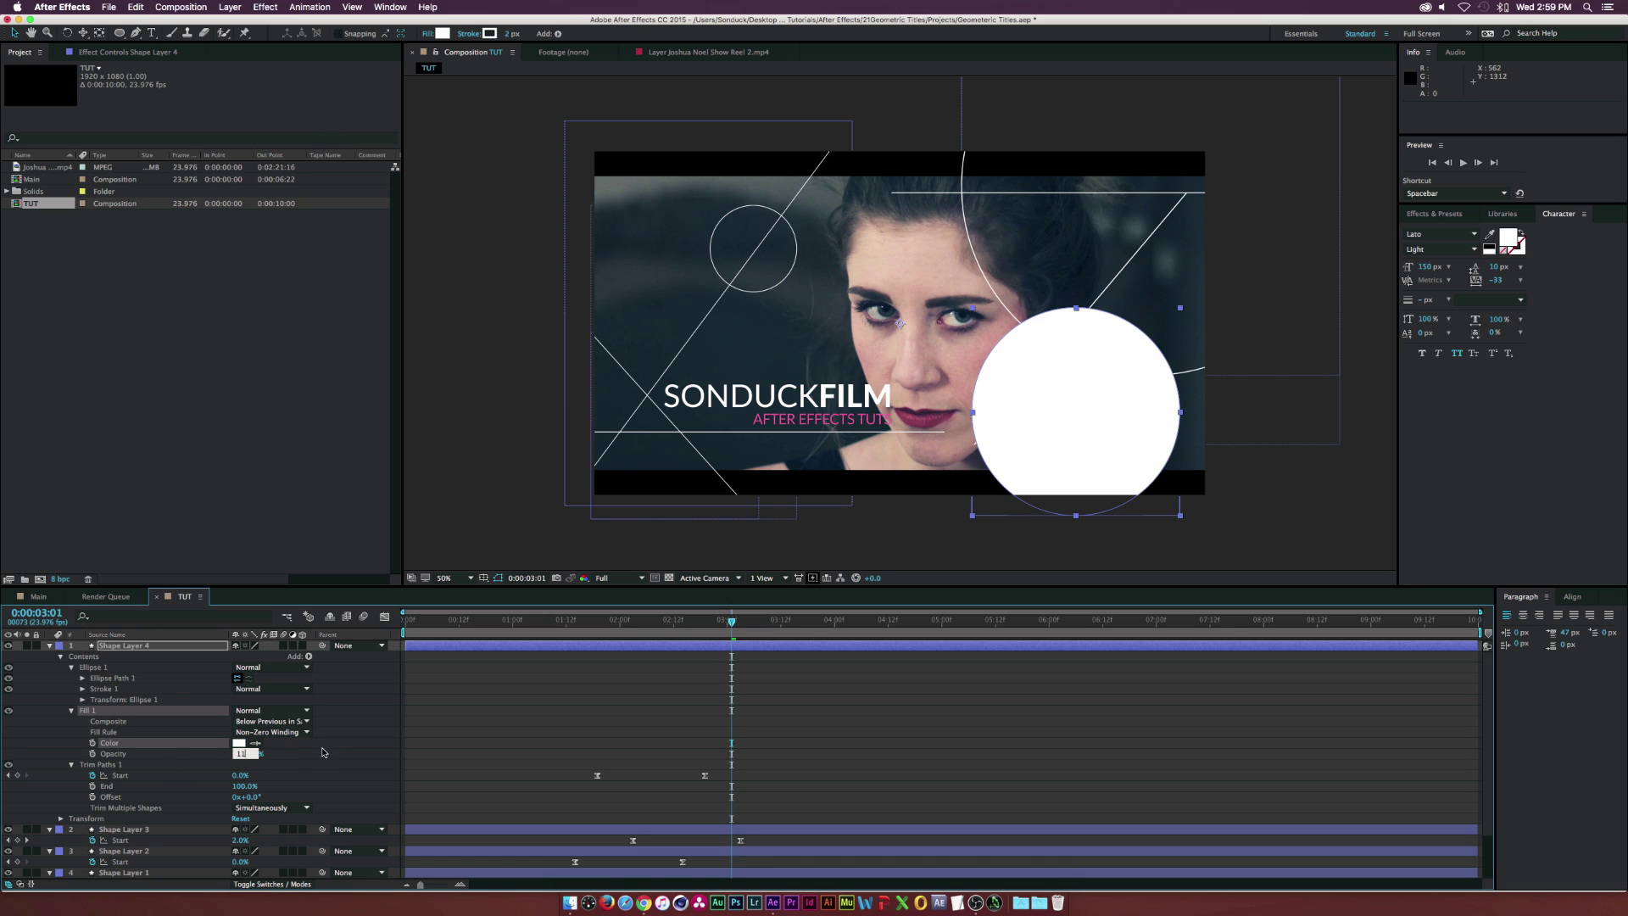
left_click(322, 750)
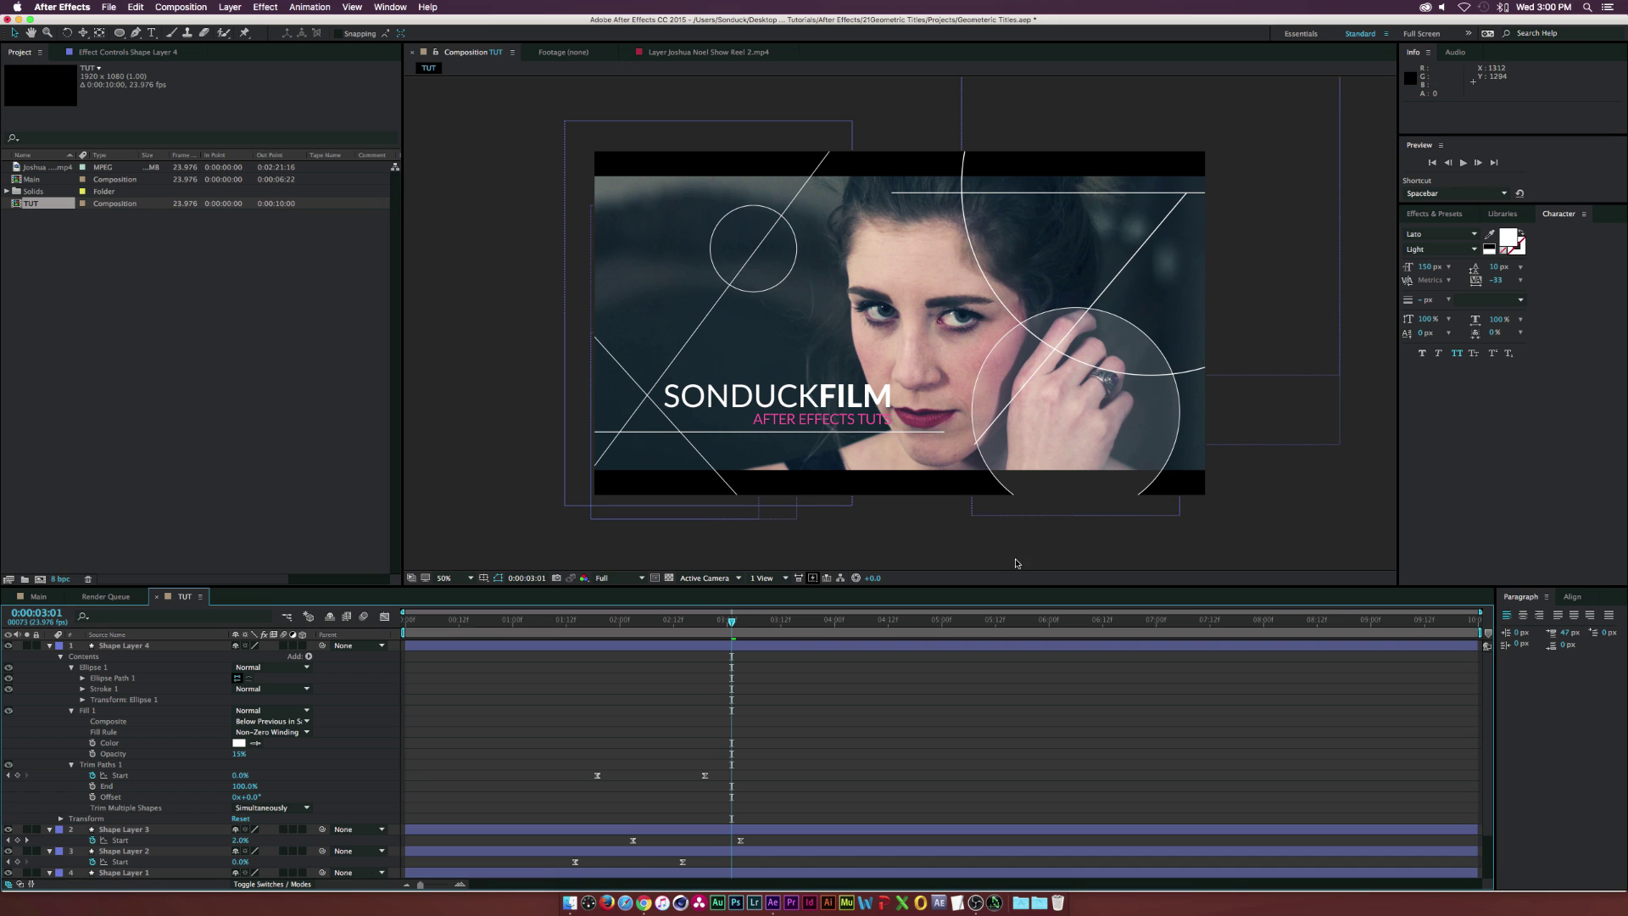
Keyframe the fill opacity of Shape Layer 4 from 0% at 0:00:02:12 to 15% at about 0:00:02:22
left_click(131, 646)
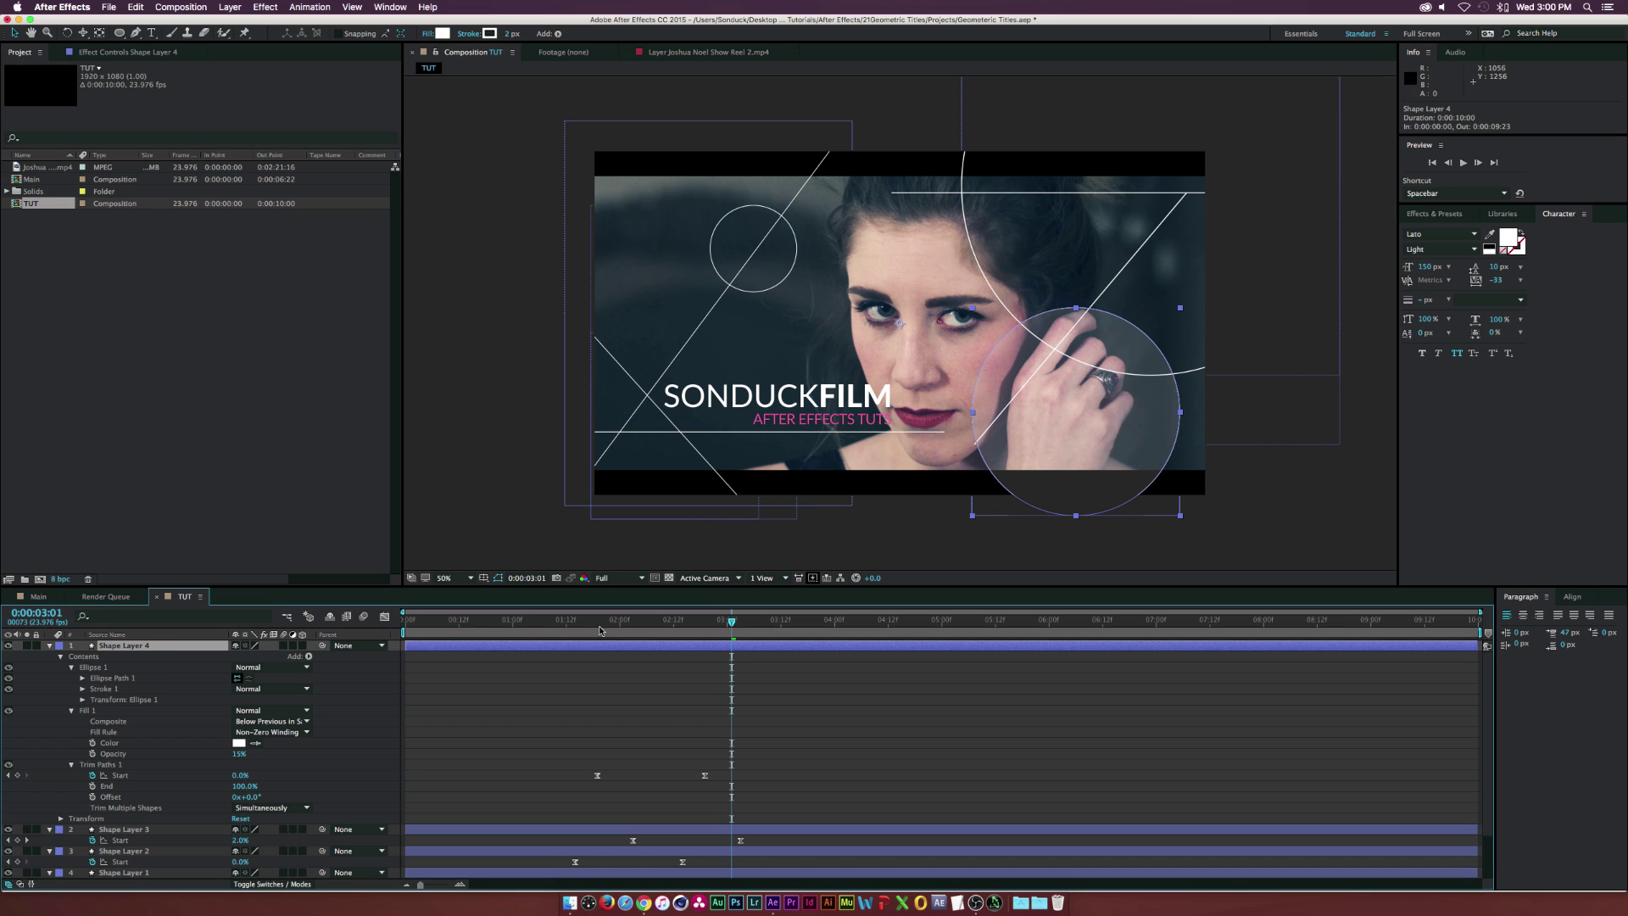
left_click_drag(599, 630, 664, 621)
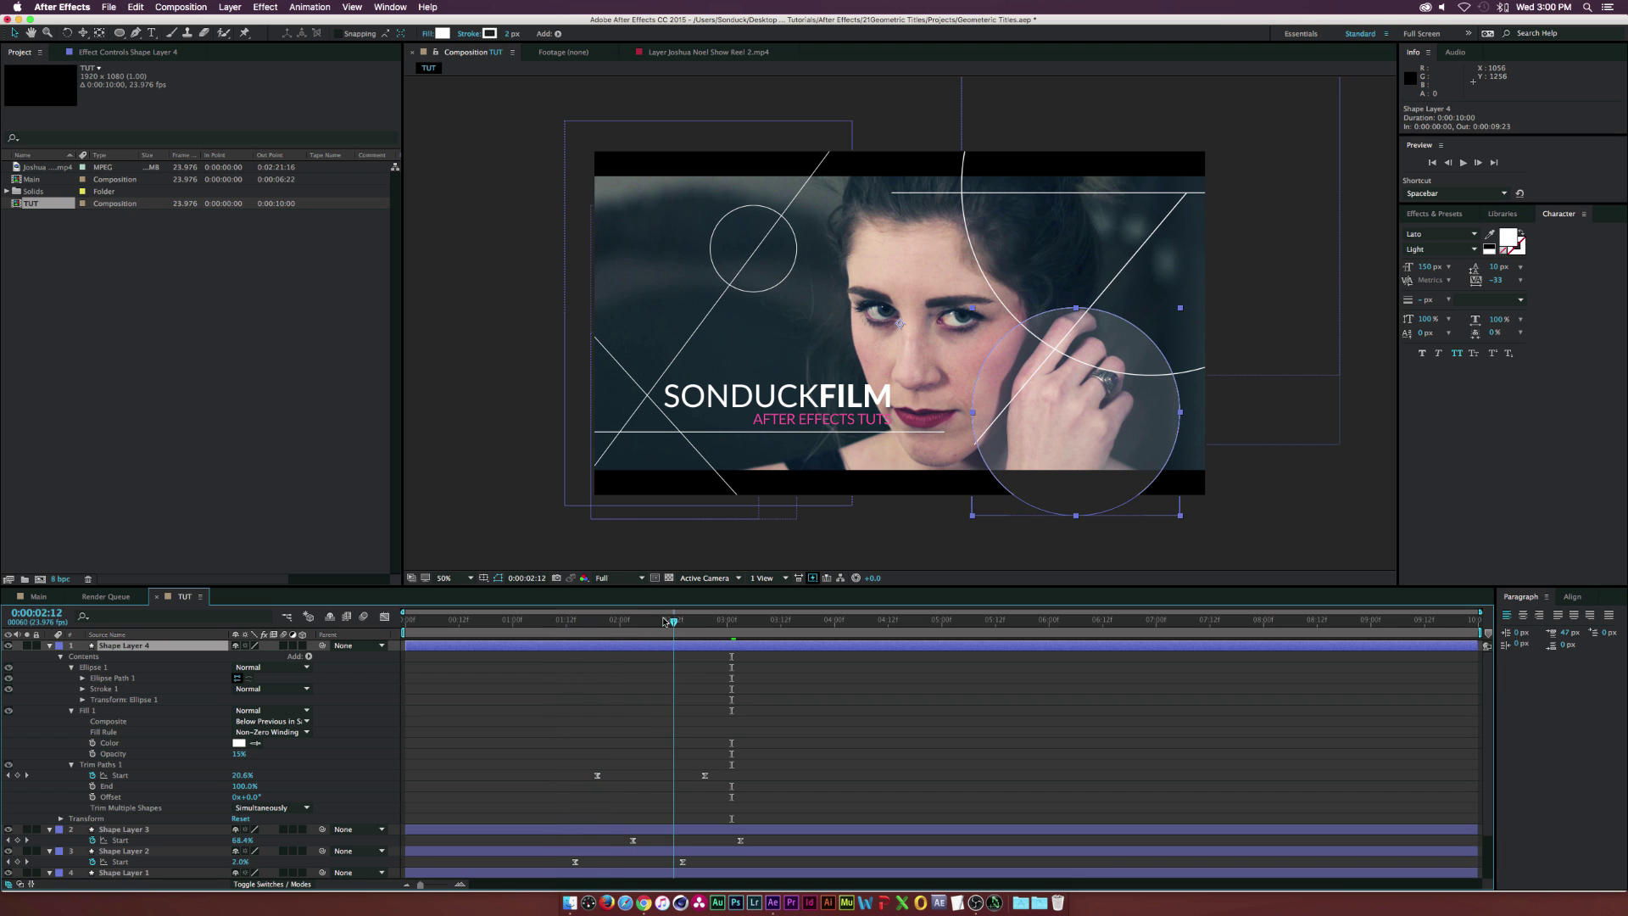
left_click(455, 454)
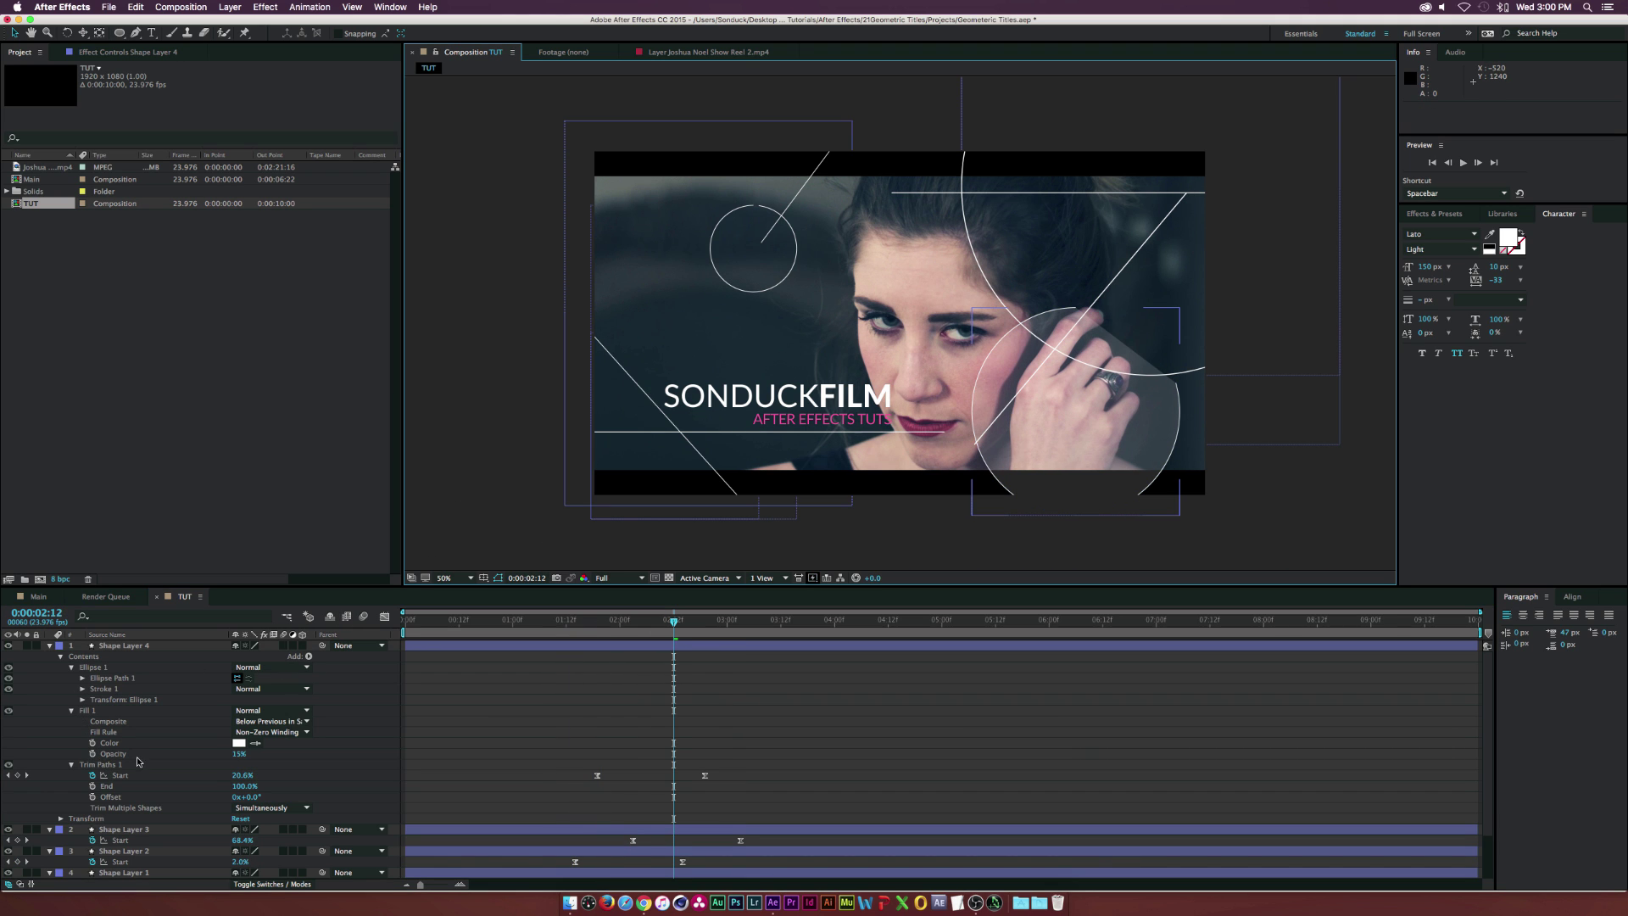
left_click(93, 754)
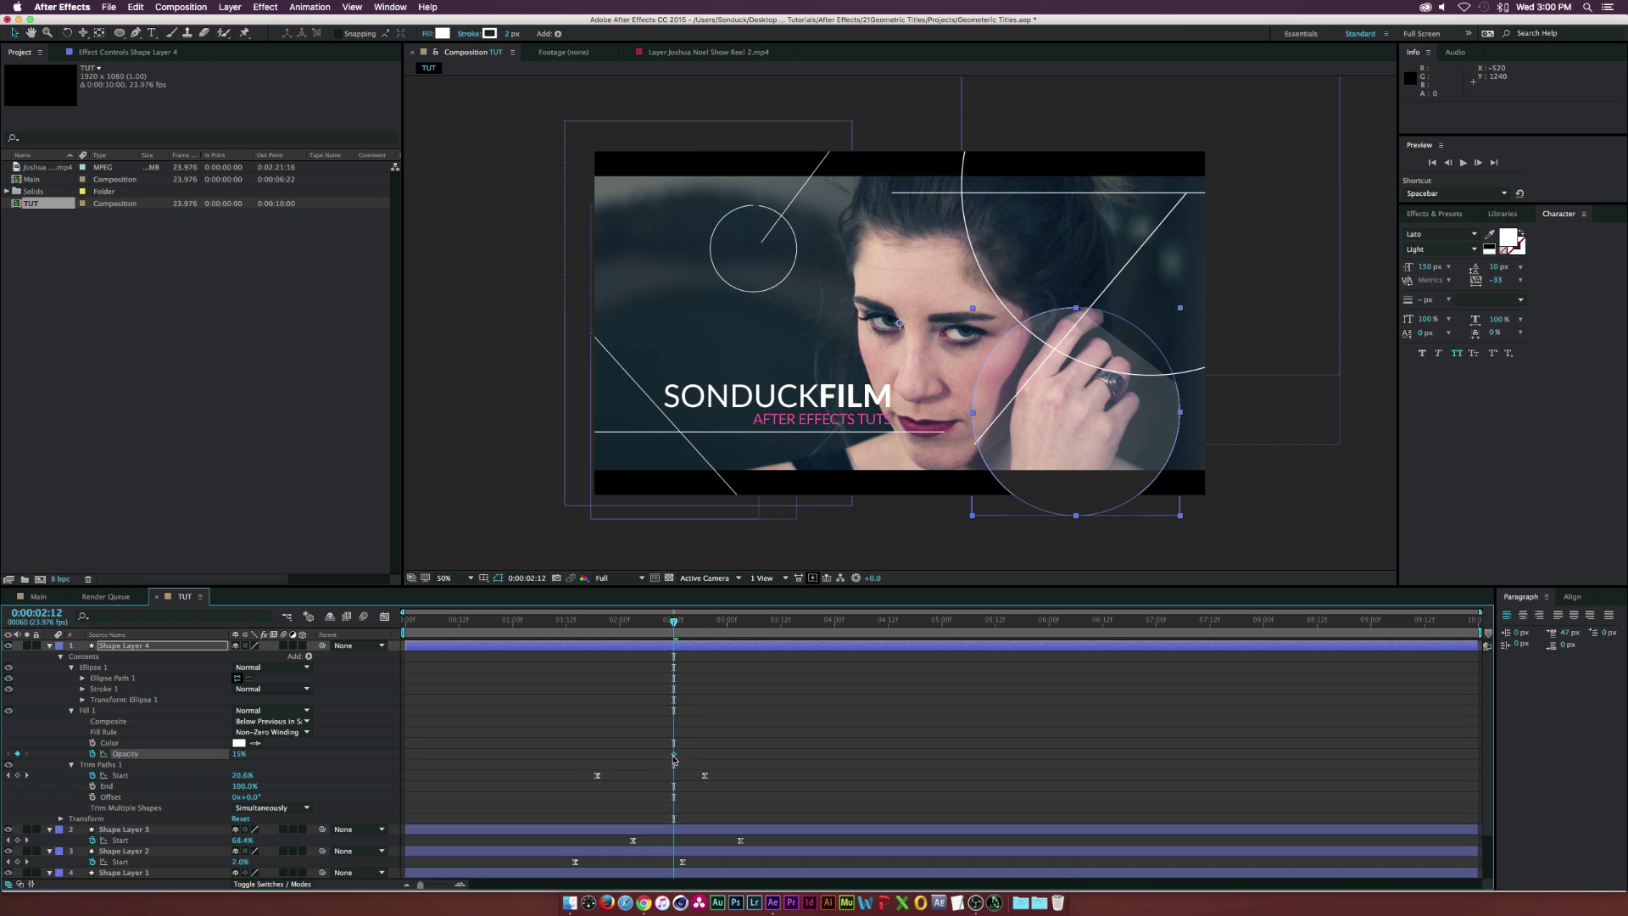
left_click_drag(674, 754, 718, 754)
left_click_drag(237, 757, 212, 757)
left_click(509, 732)
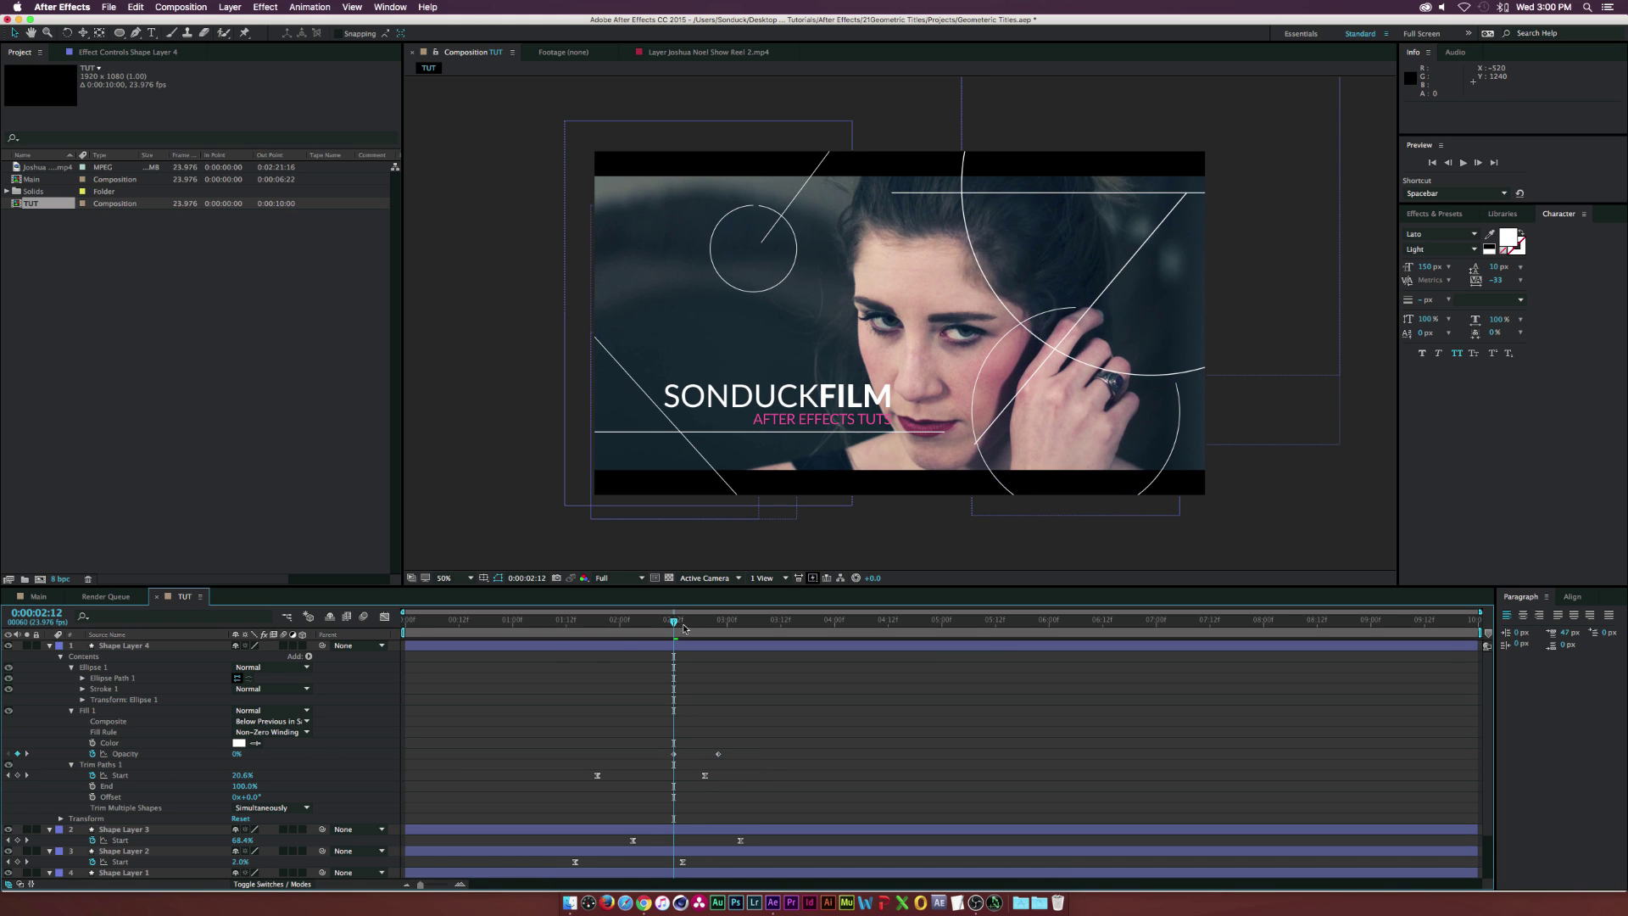
Ease the two fill opacity keyframes and shift them together so the last one sits at 0:00:03:02
left_click_drag(676, 622, 710, 622)
left_click(676, 754)
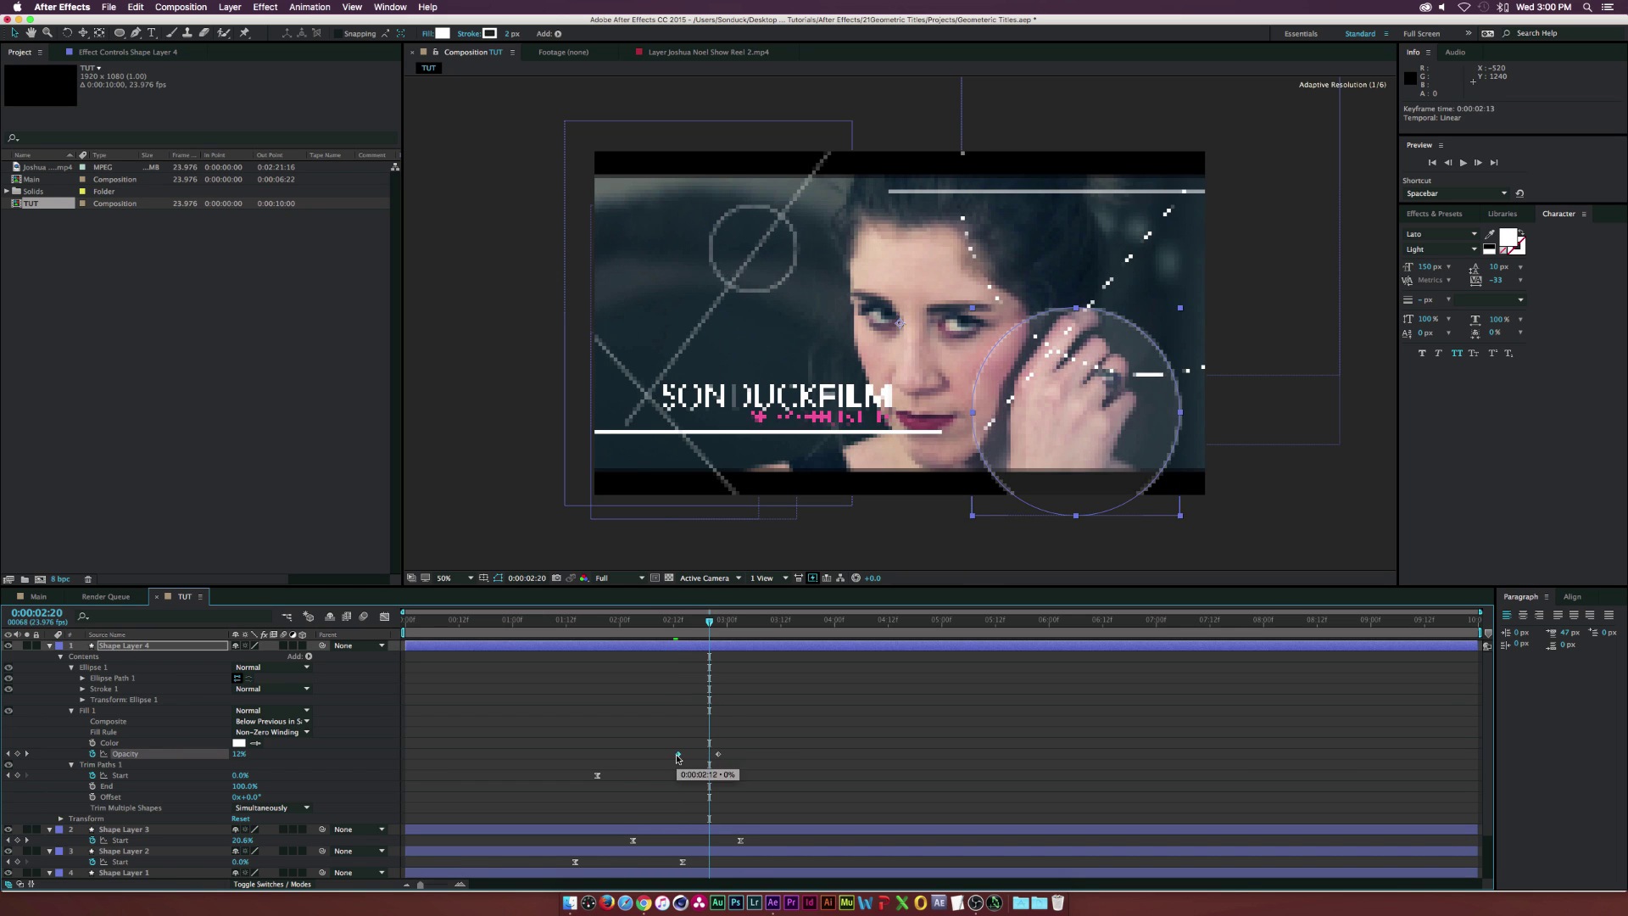
left_click_drag(718, 754, 737, 754)
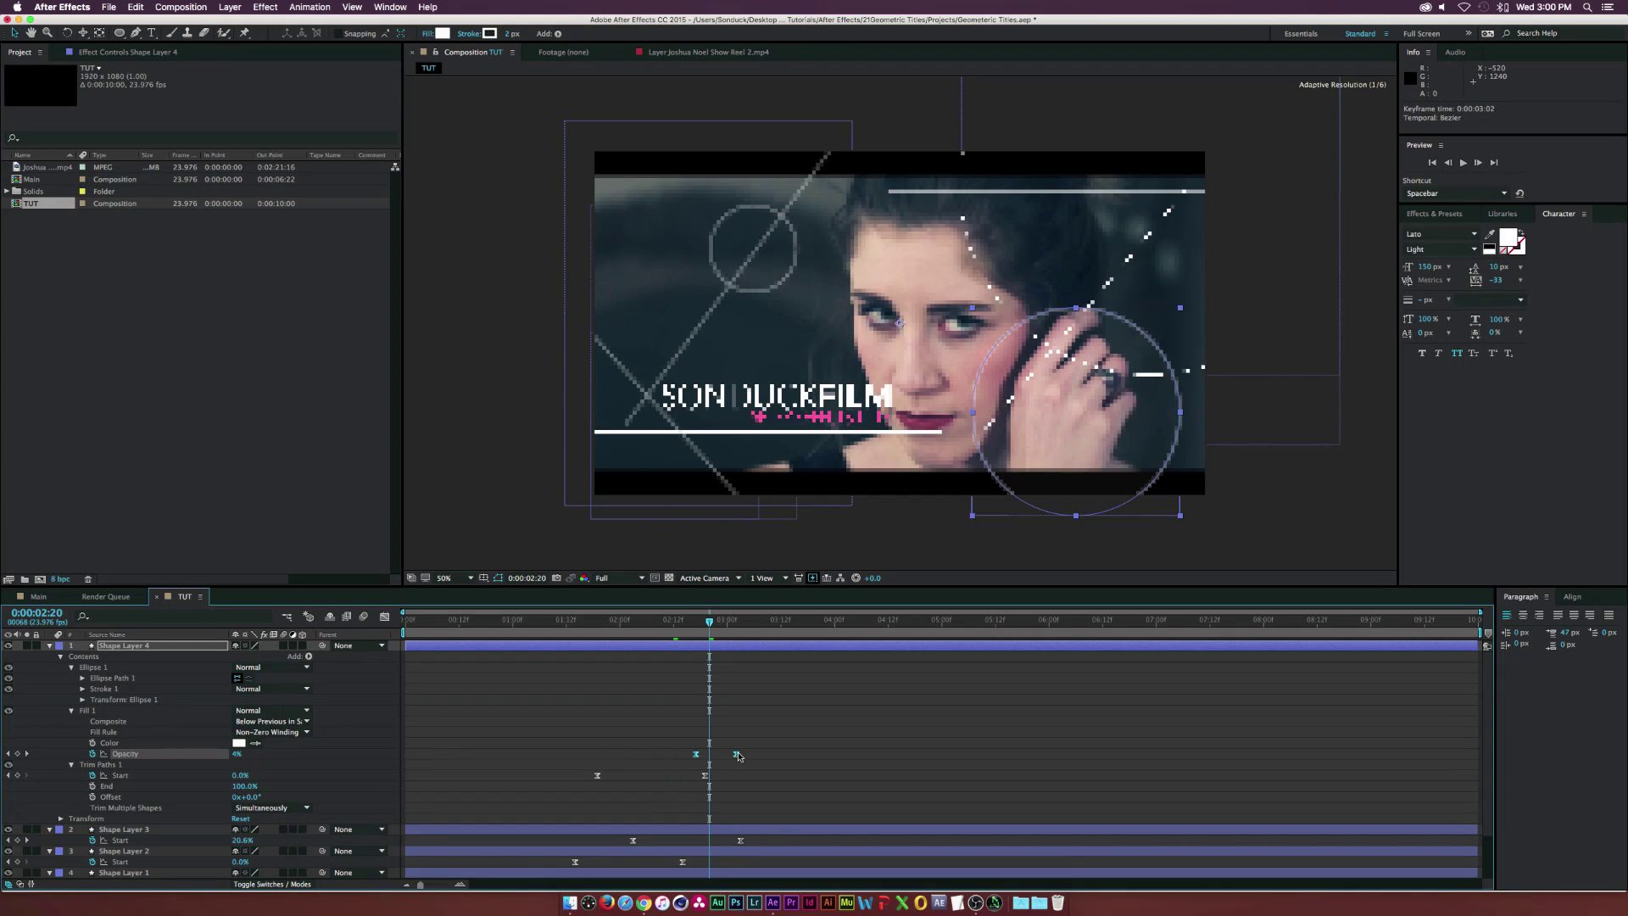
left_click(730, 678)
mouse_move(724, 619)
left_mouse_down()
mouse_move(624, 616)
mouse_move(721, 614)
left_mouse_up()
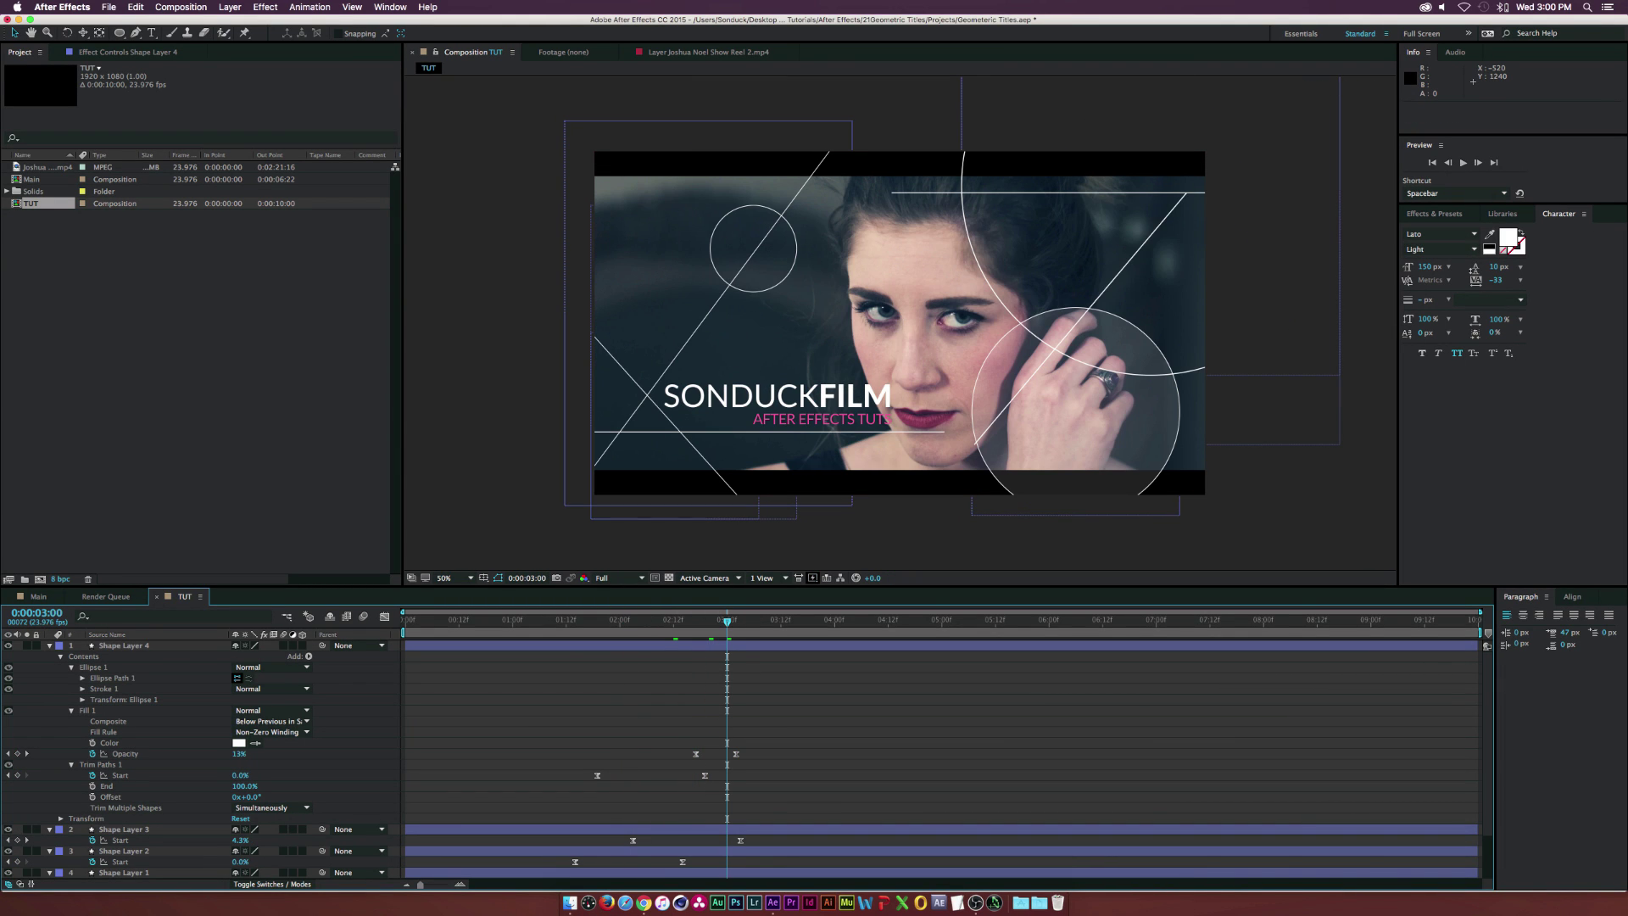
Collapse the expanded properties of Shape Layers 4, 3 and 2
left_click(50, 646)
left_click(49, 656)
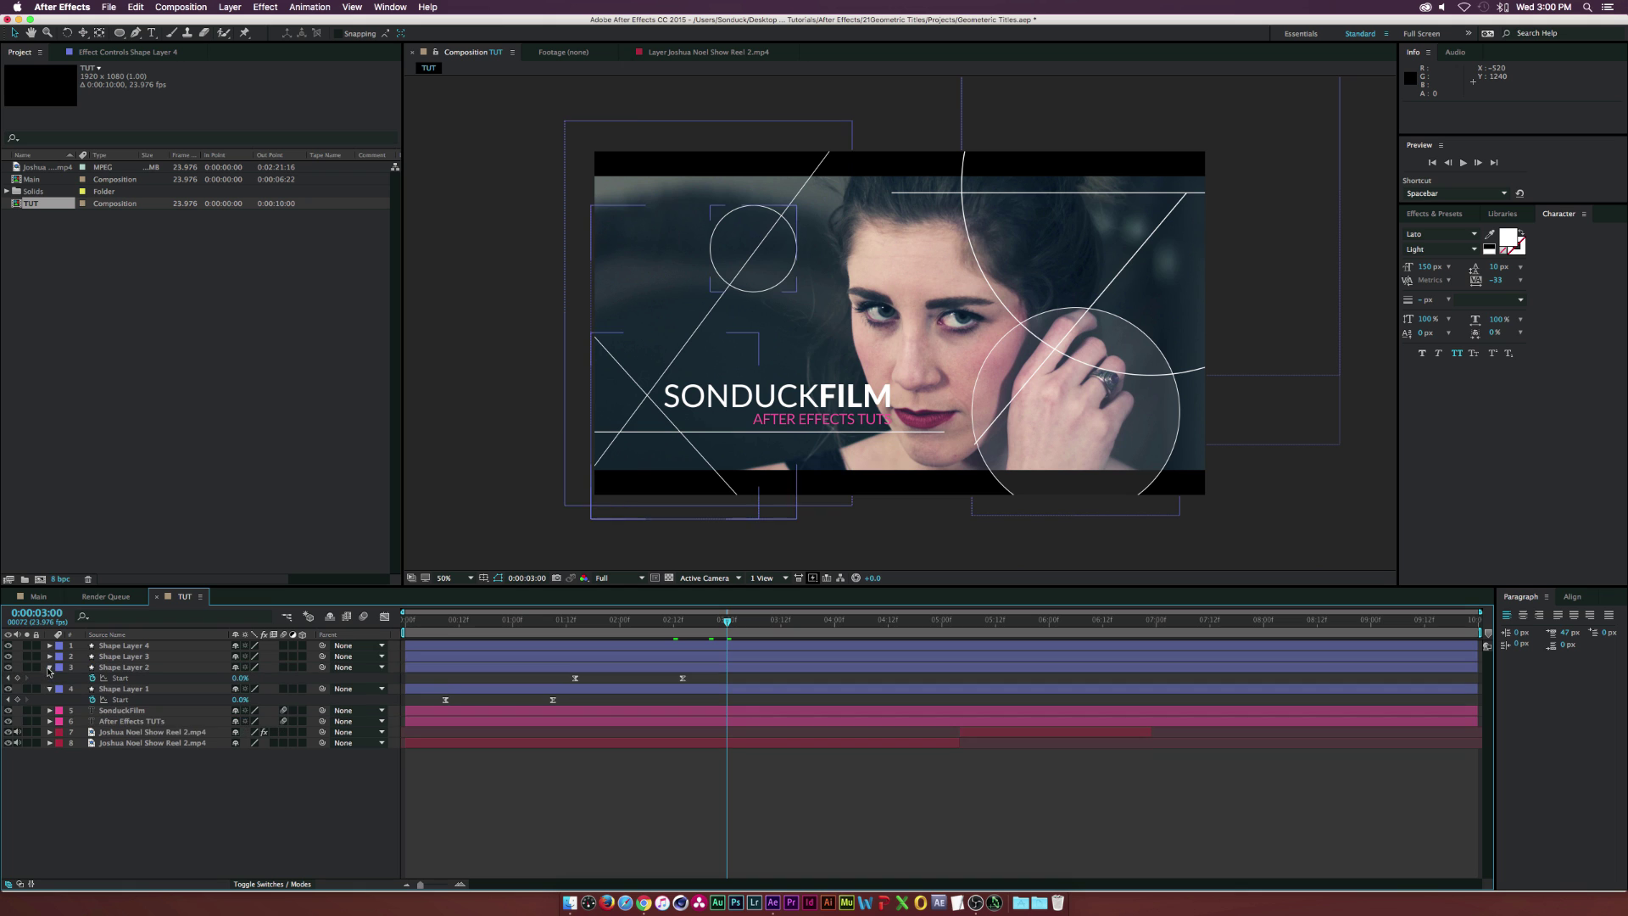
left_click(49, 667)
Draw an open seven-point zigzag path with the Pen tool on Shape Layer 4, along the left side of the long diagonal line
left_click(131, 668)
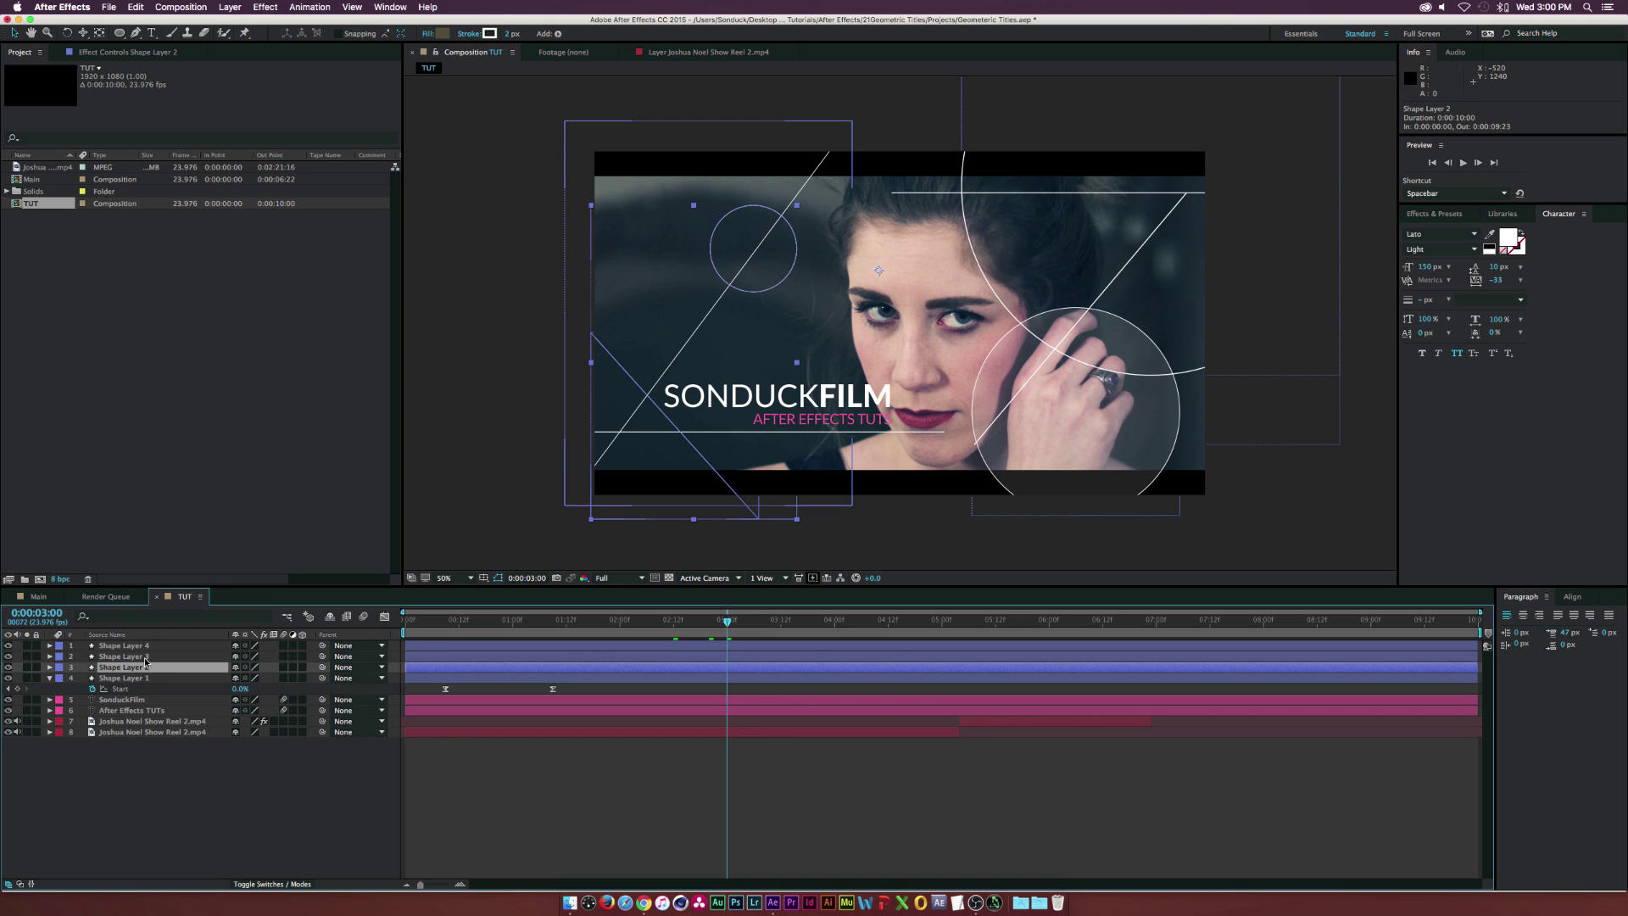
left_click(133, 657)
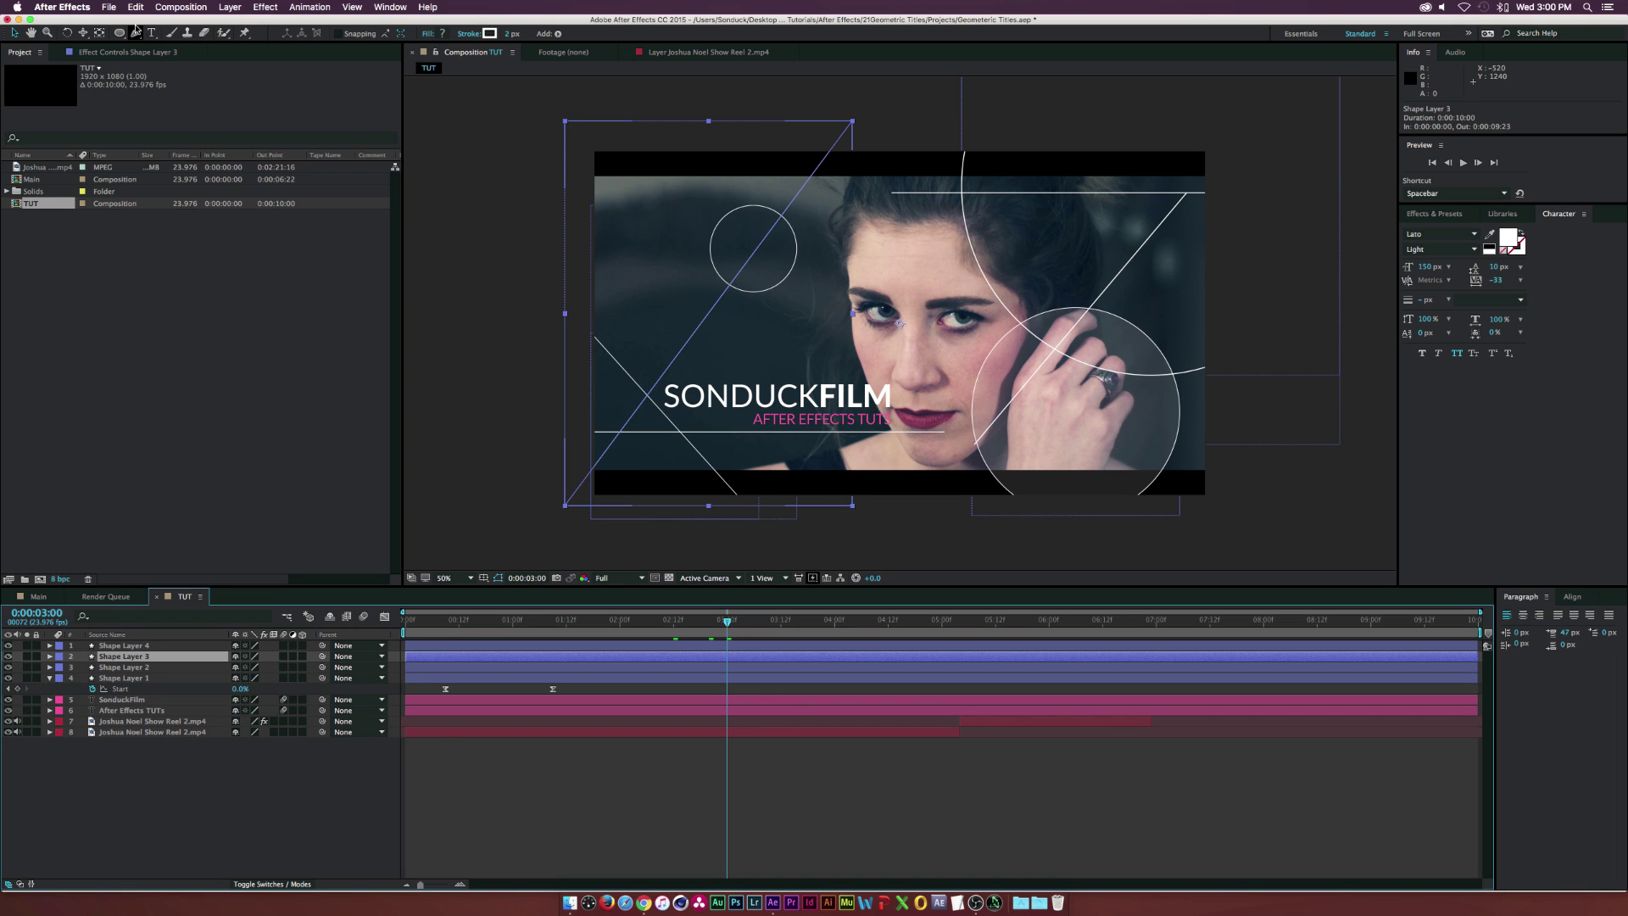
left_click(135, 31)
key("period")
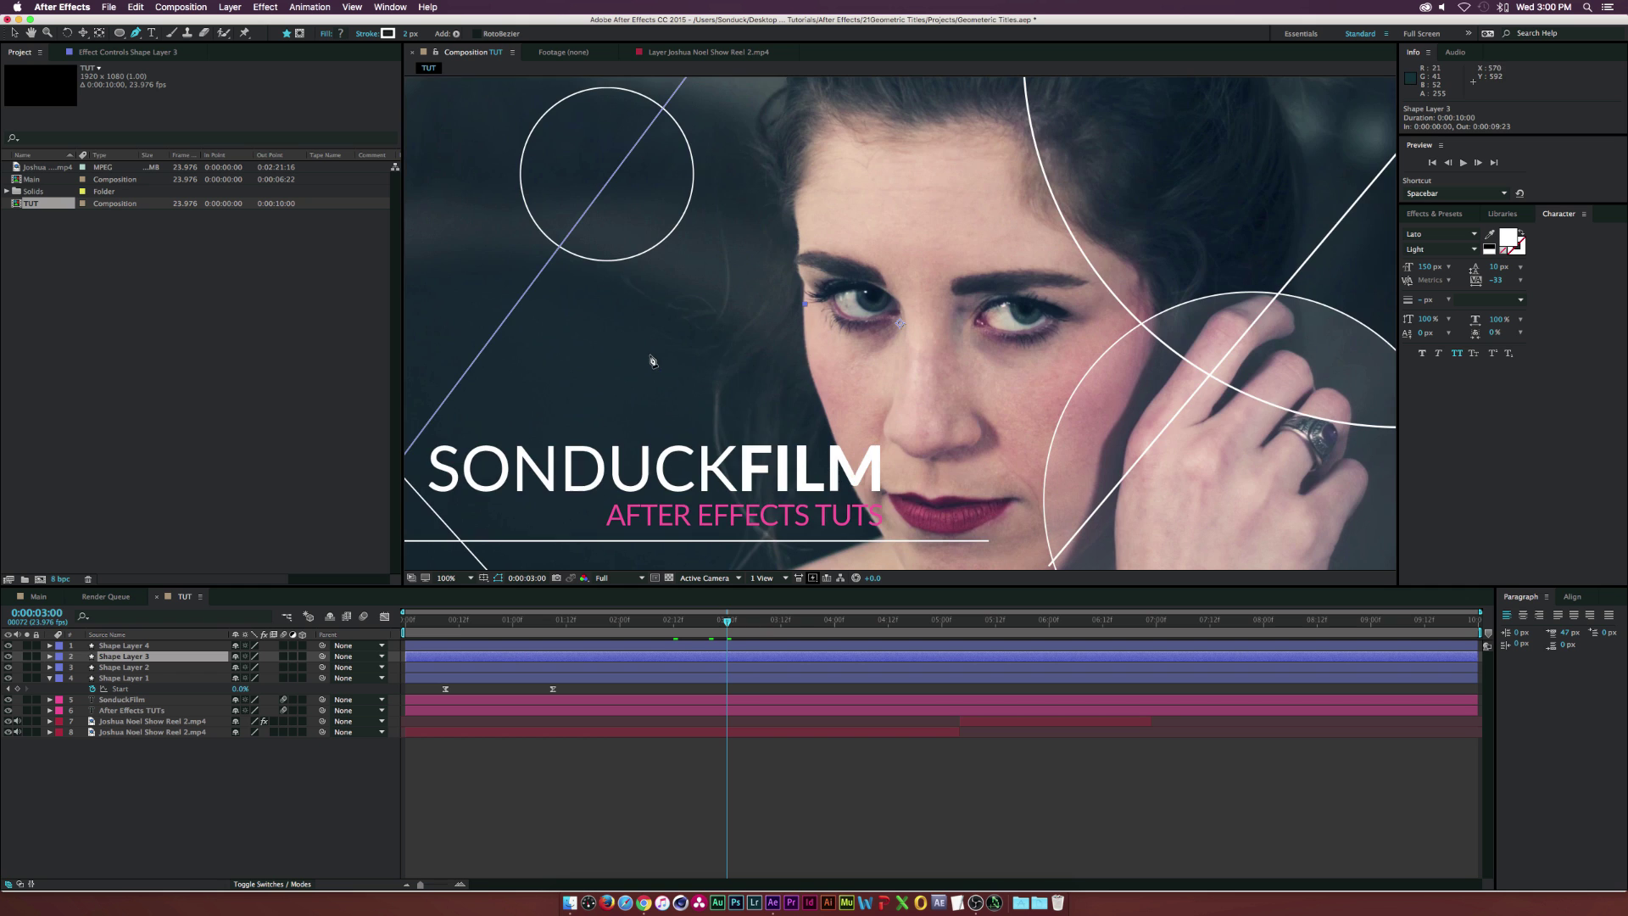
left_click_drag(607, 327, 938, 331)
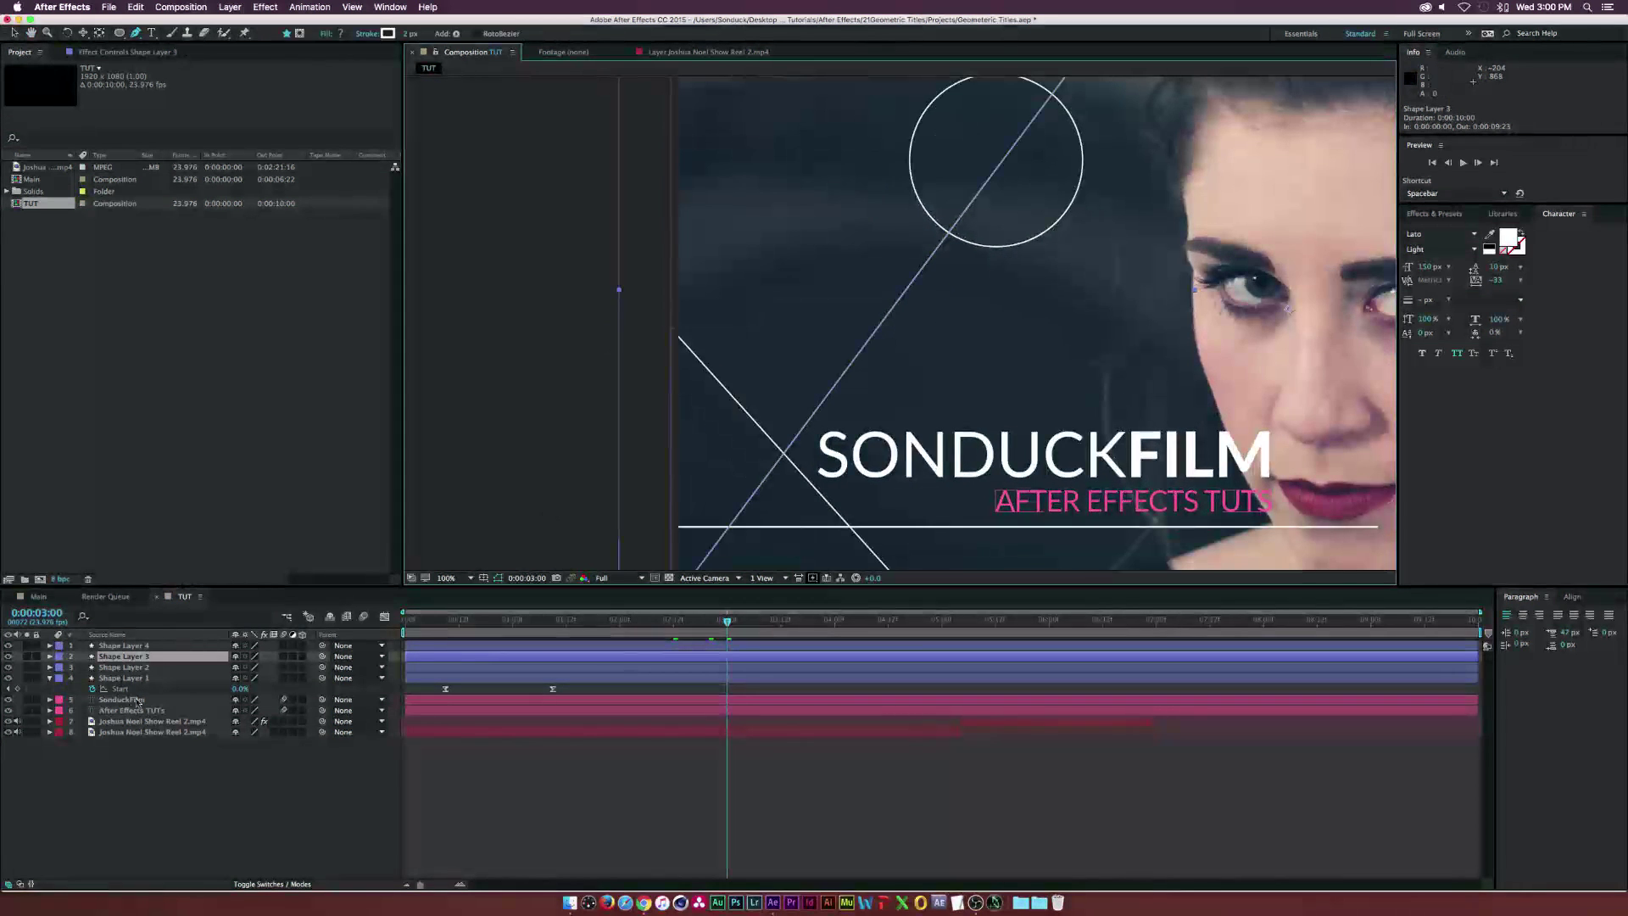
left_click(138, 646)
key("period")
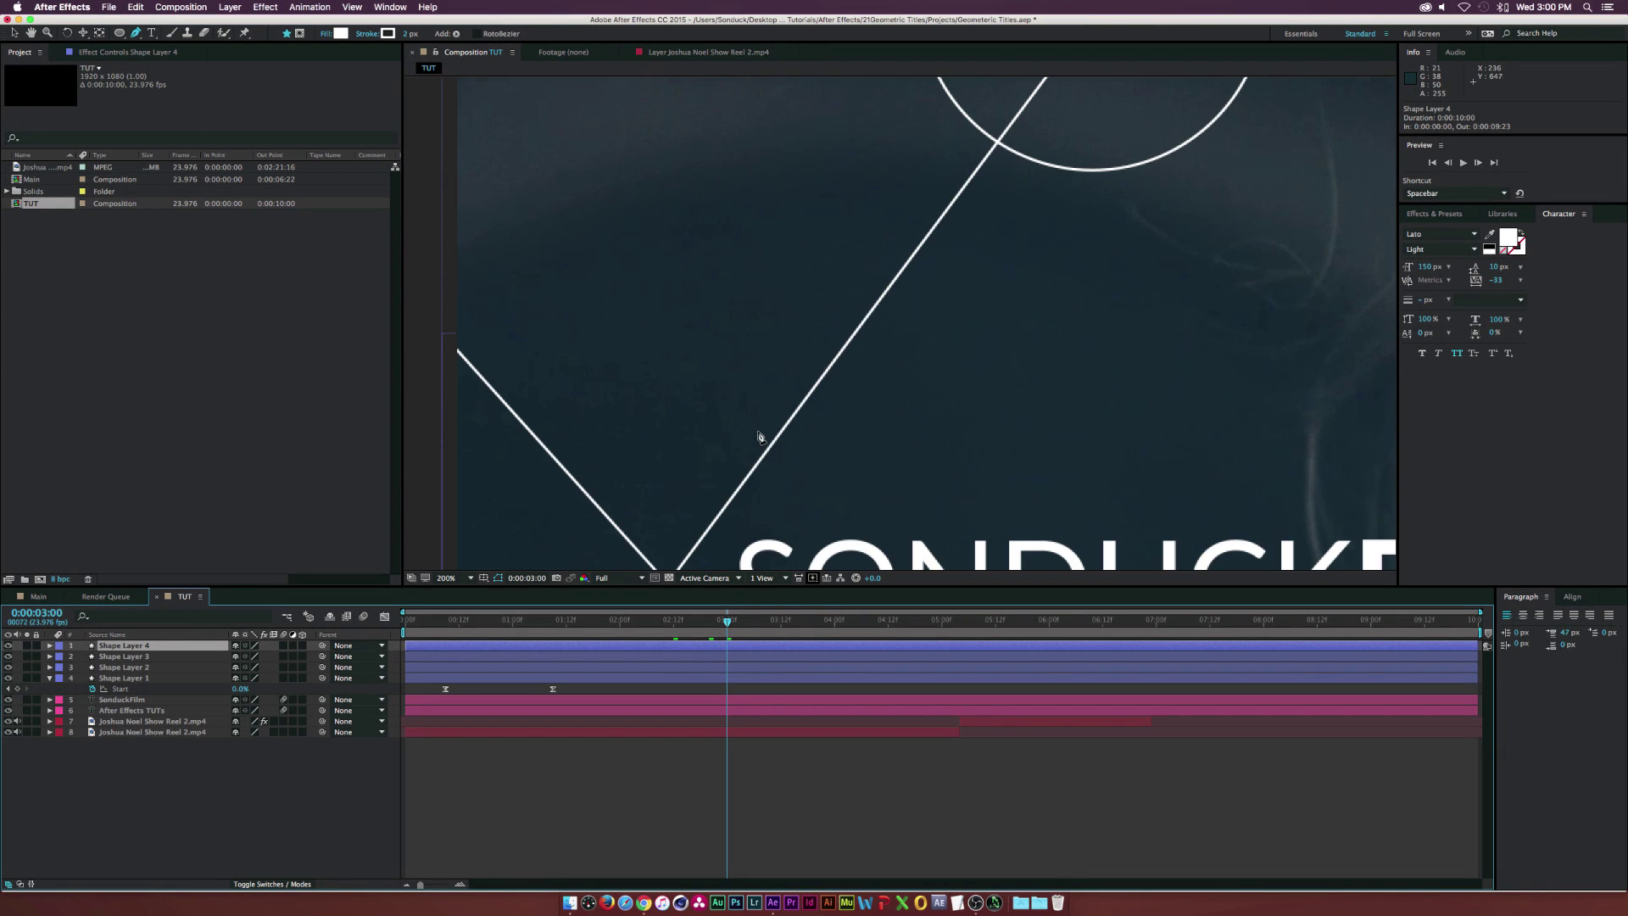
left_click(876, 302)
left_click(771, 264)
left_click(777, 318)
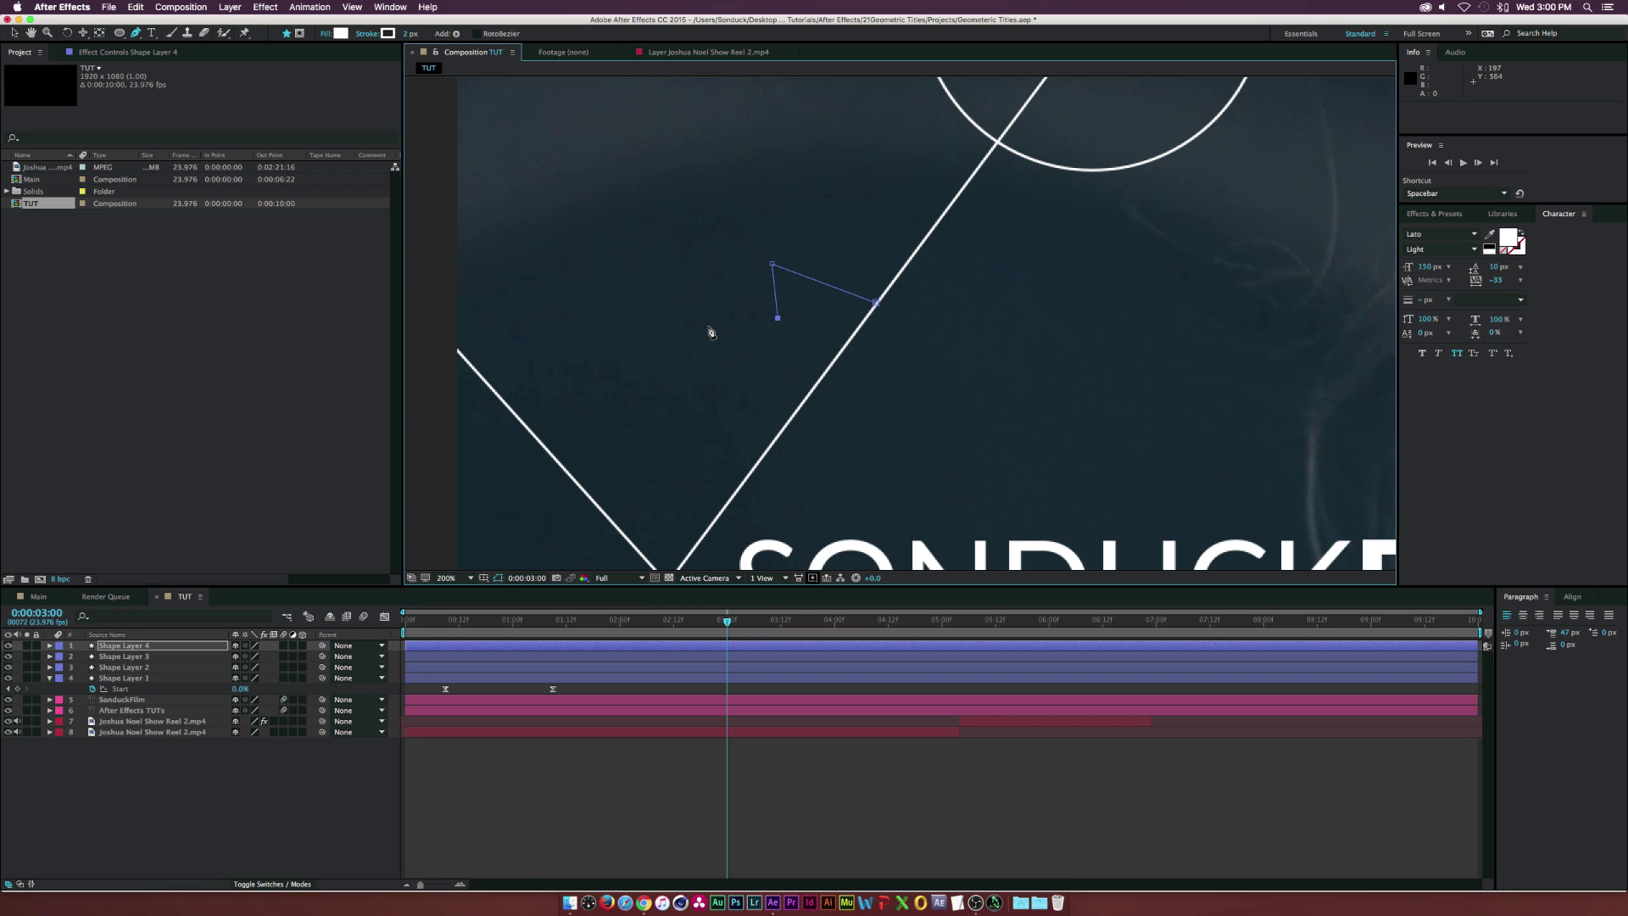
left_click(708, 325)
left_click(754, 387)
left_click(695, 435)
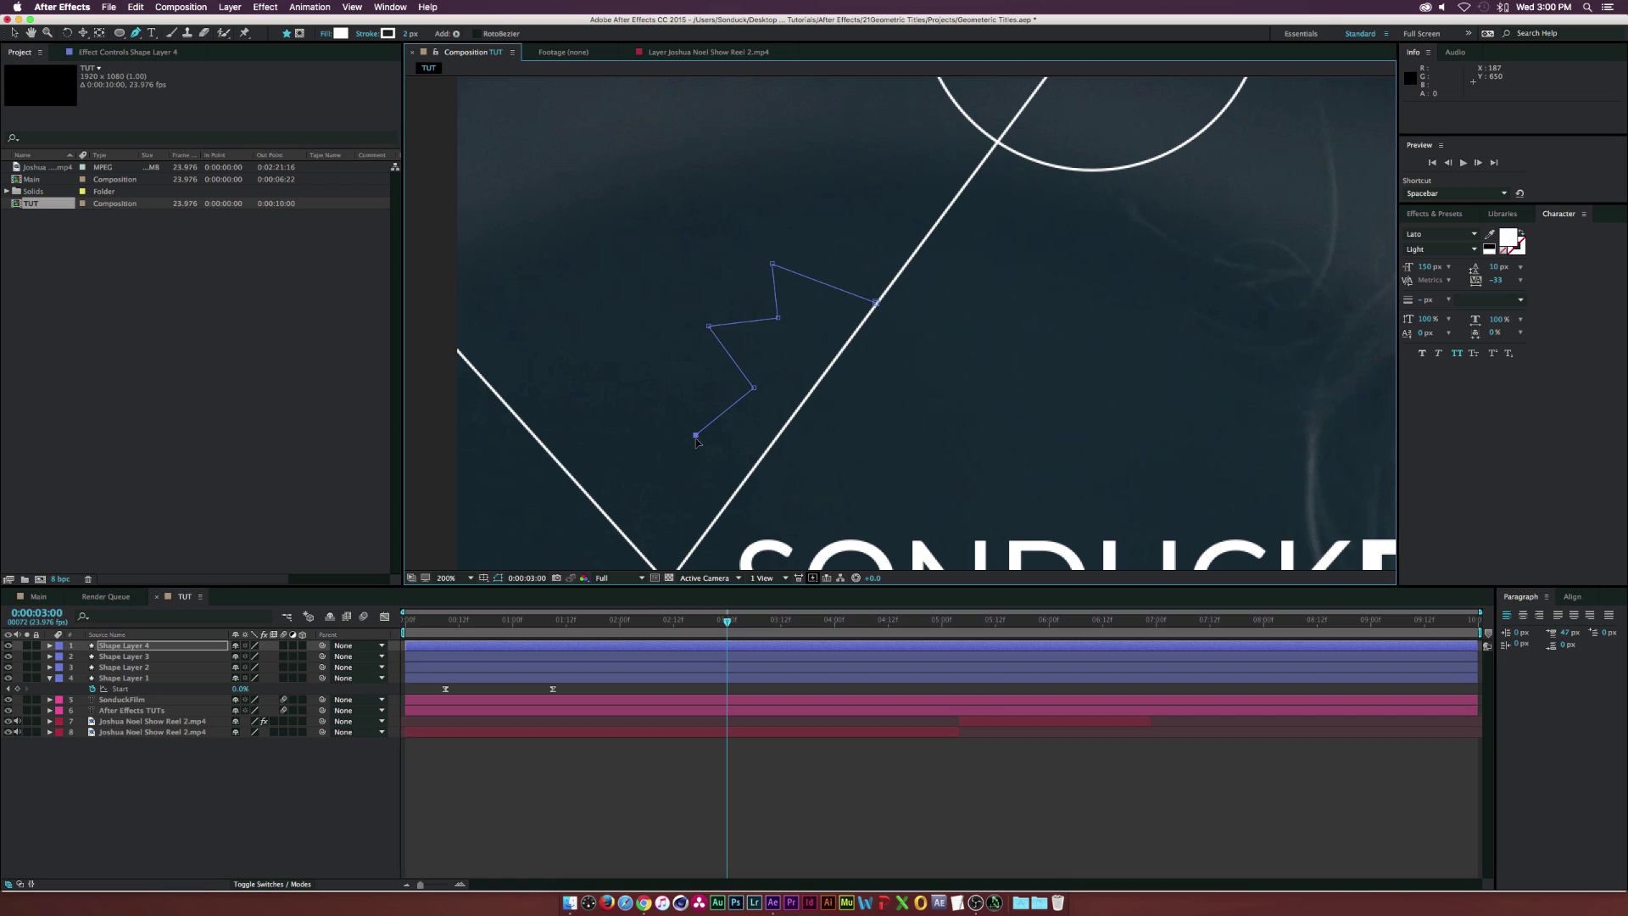
left_click(723, 509)
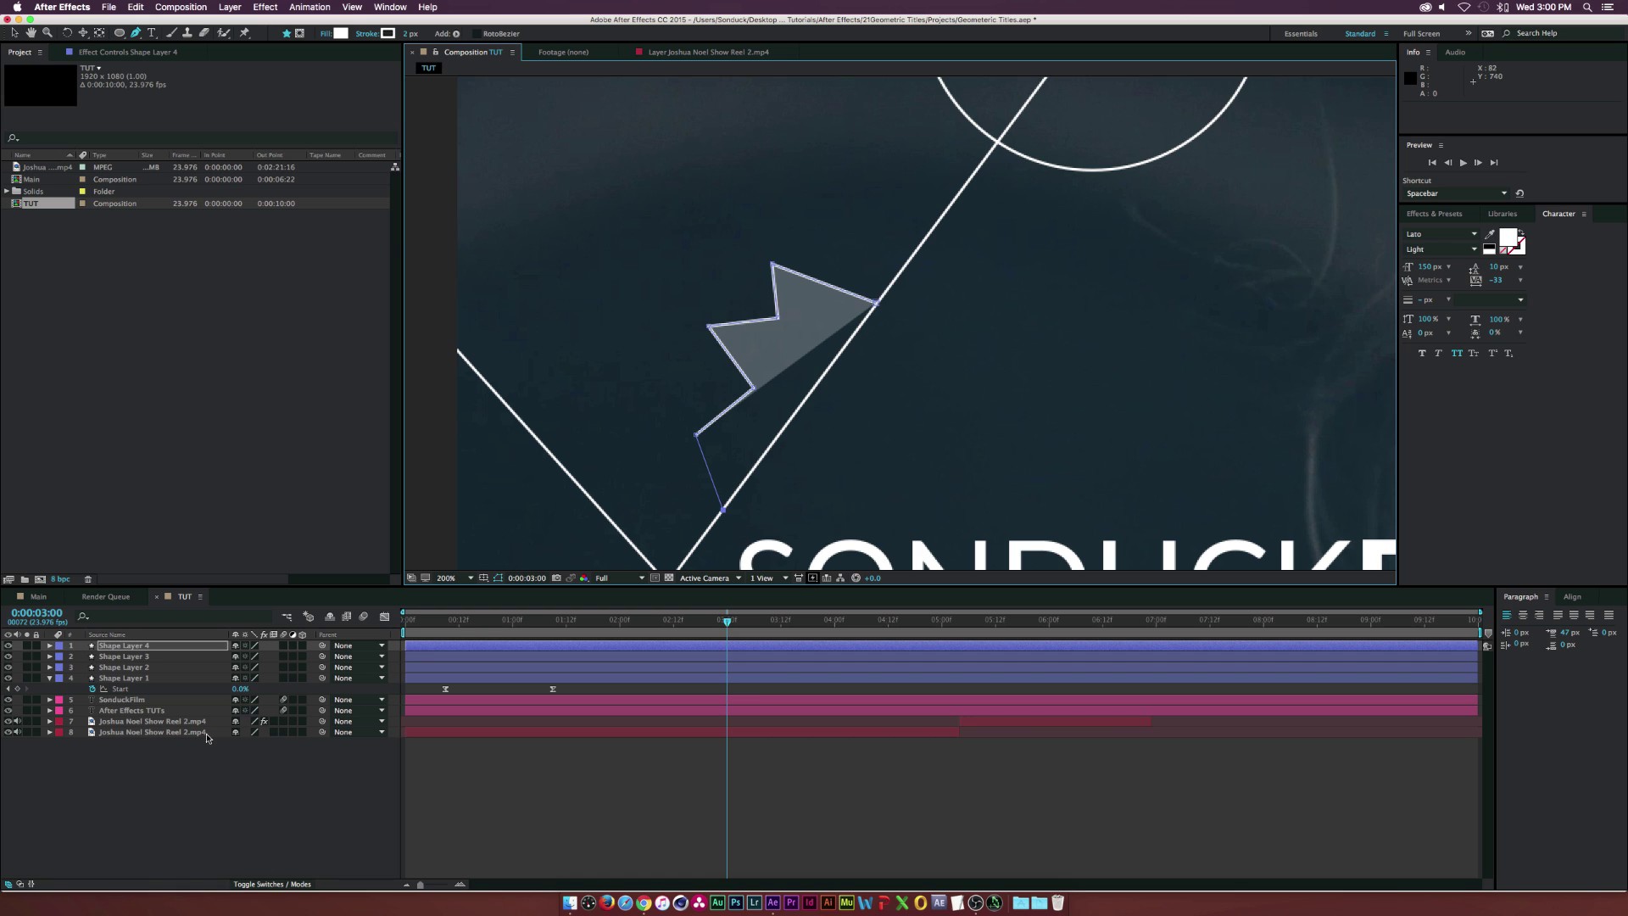
Move the Fill into the Ellipse 1 group of Shape Layer 4 so it applies only to the circle
left_click(48, 646)
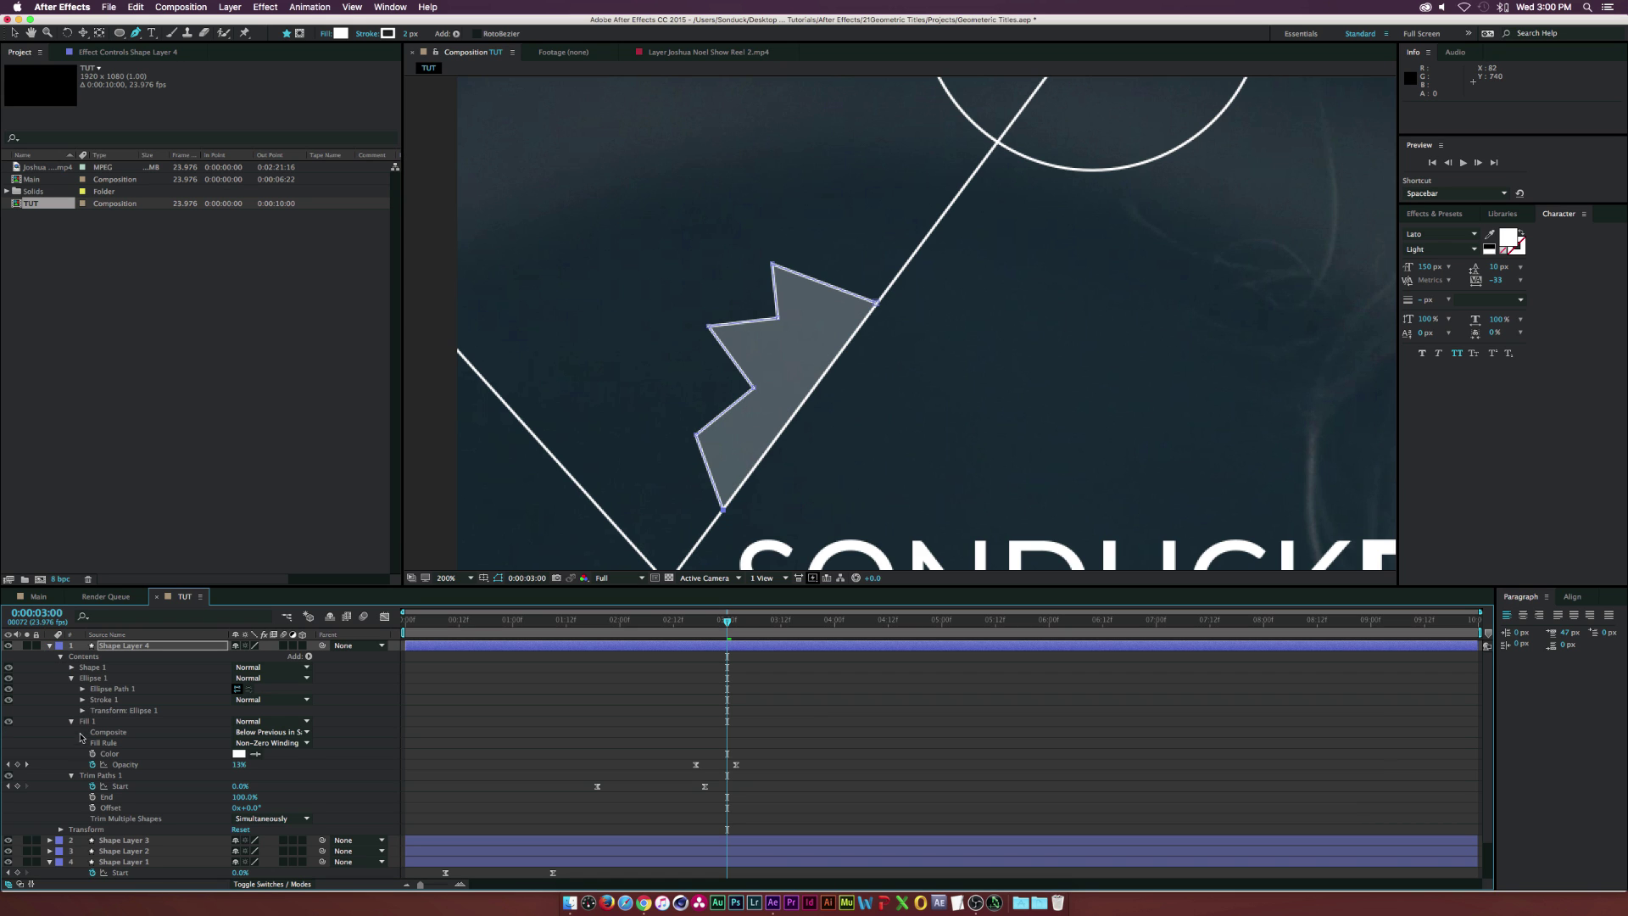
left_click(81, 672)
left_click(72, 669)
left_click(95, 701)
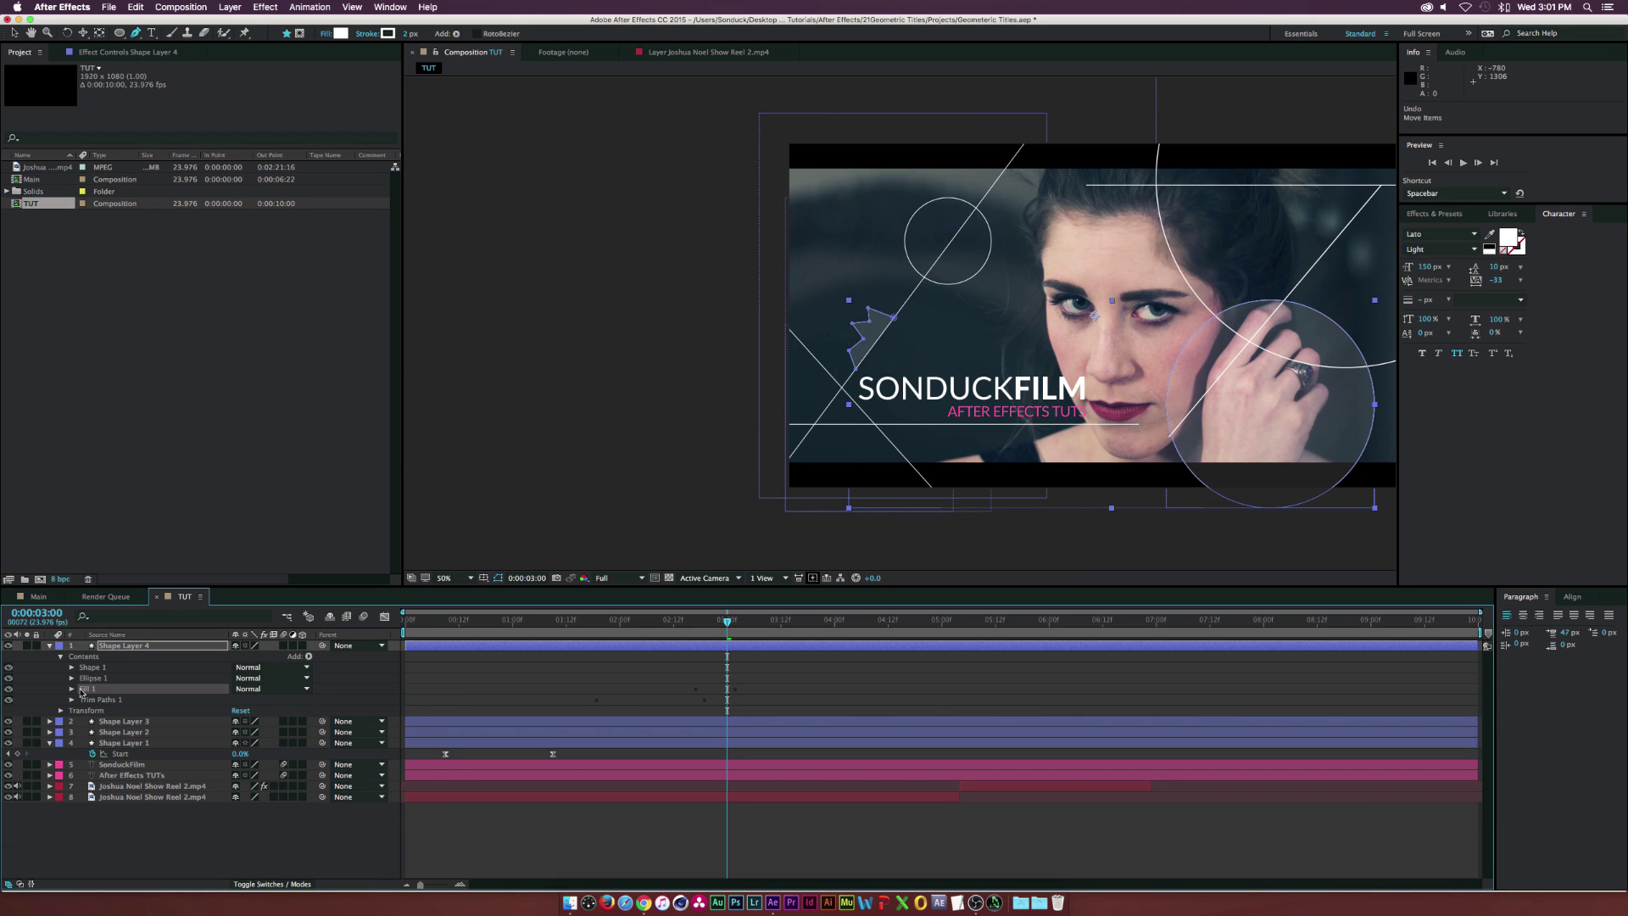
left_click_drag(86, 691, 91, 679)
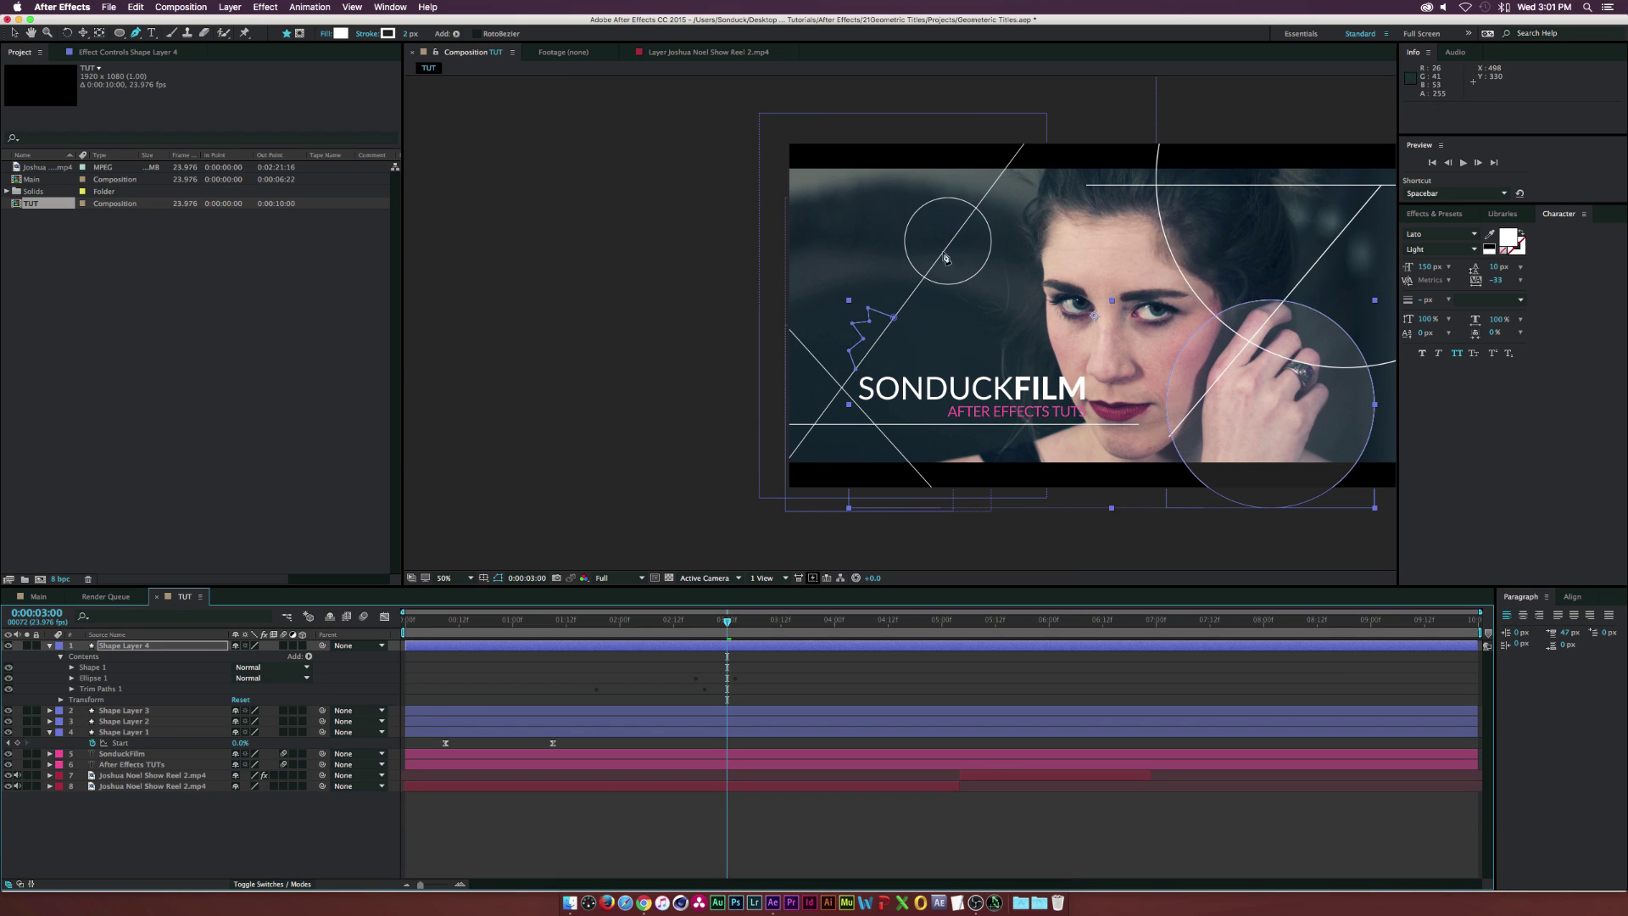
left_click(250, 835)
Preview the animation from 0:00:01:23 and check the shapes drawing on at 0:00:02:03
left_click_drag(726, 620, 605, 627)
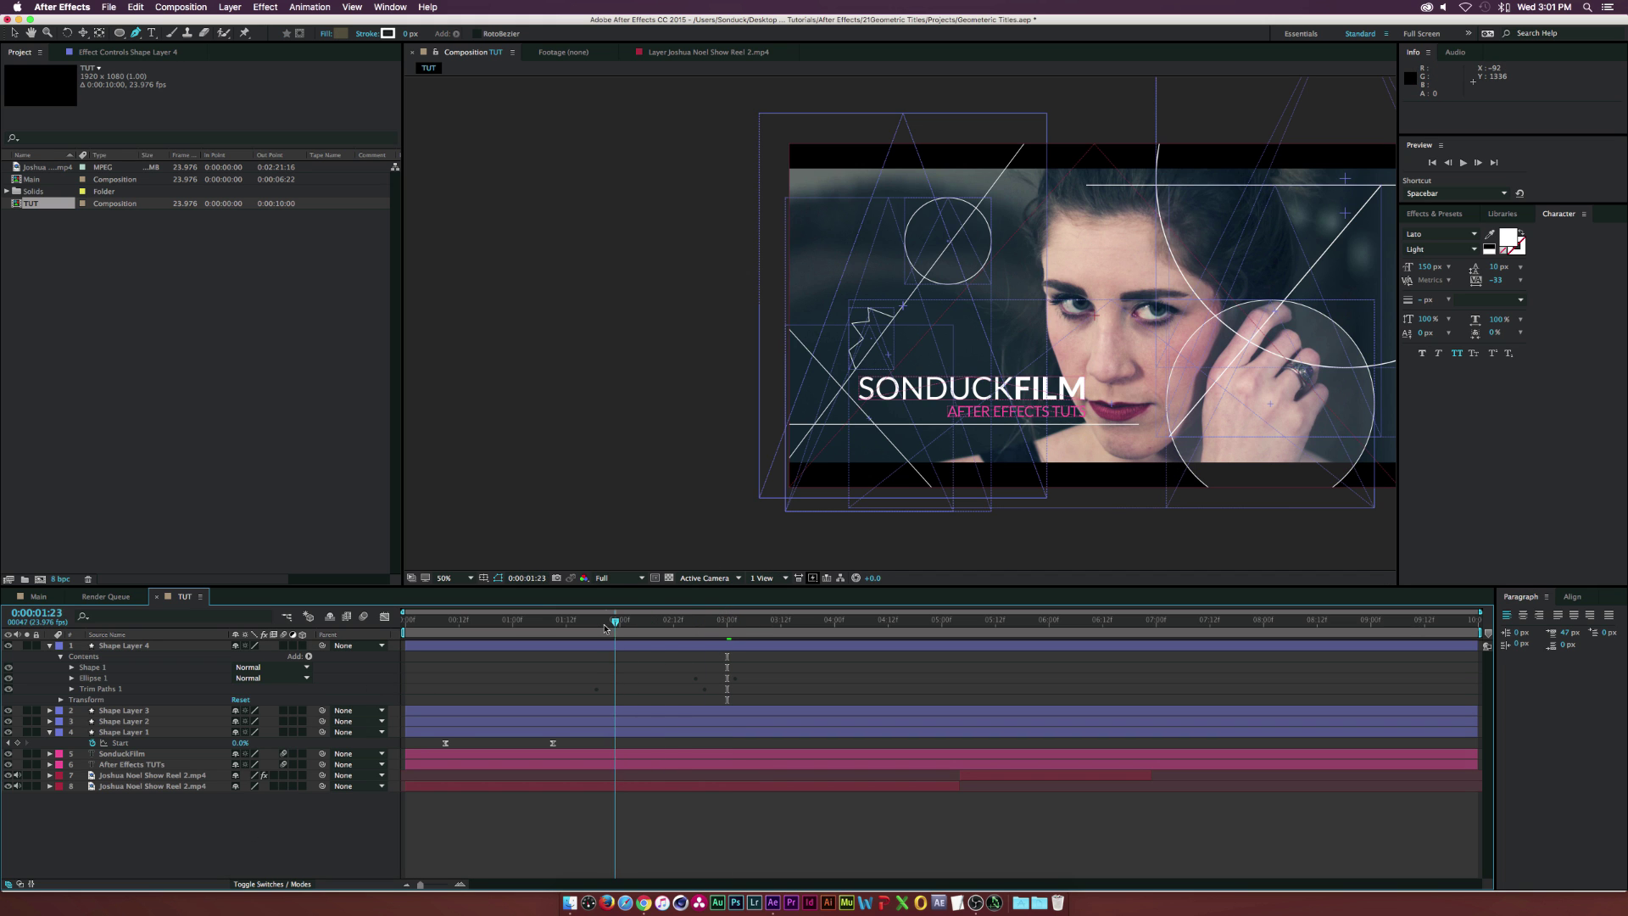
key("space")
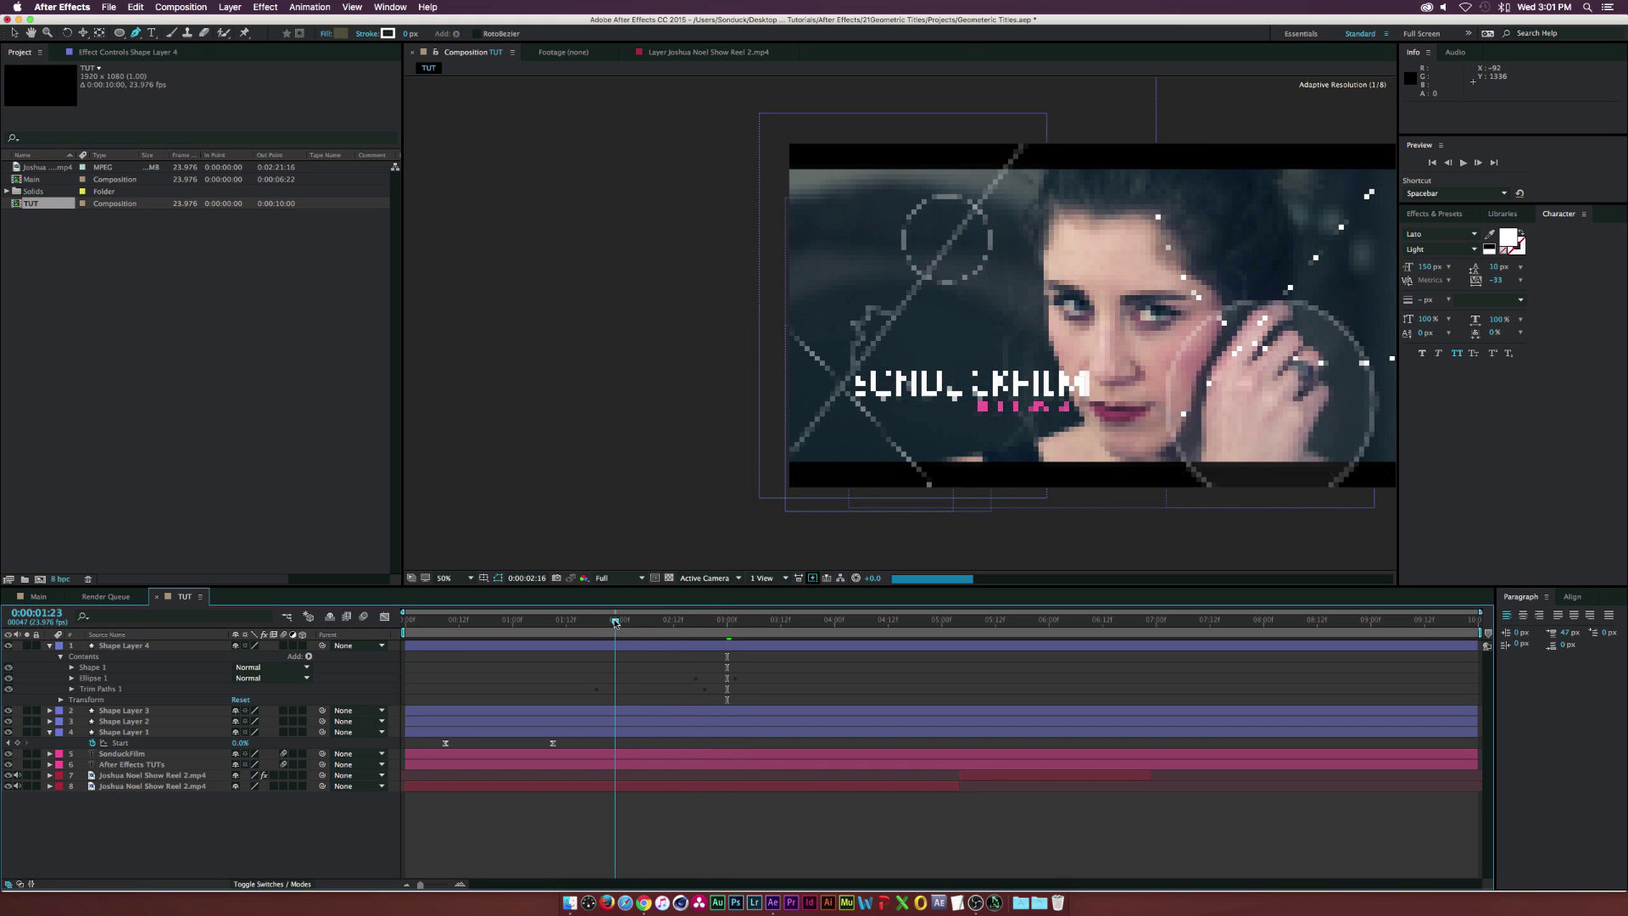
key("space")
left_click(669, 625)
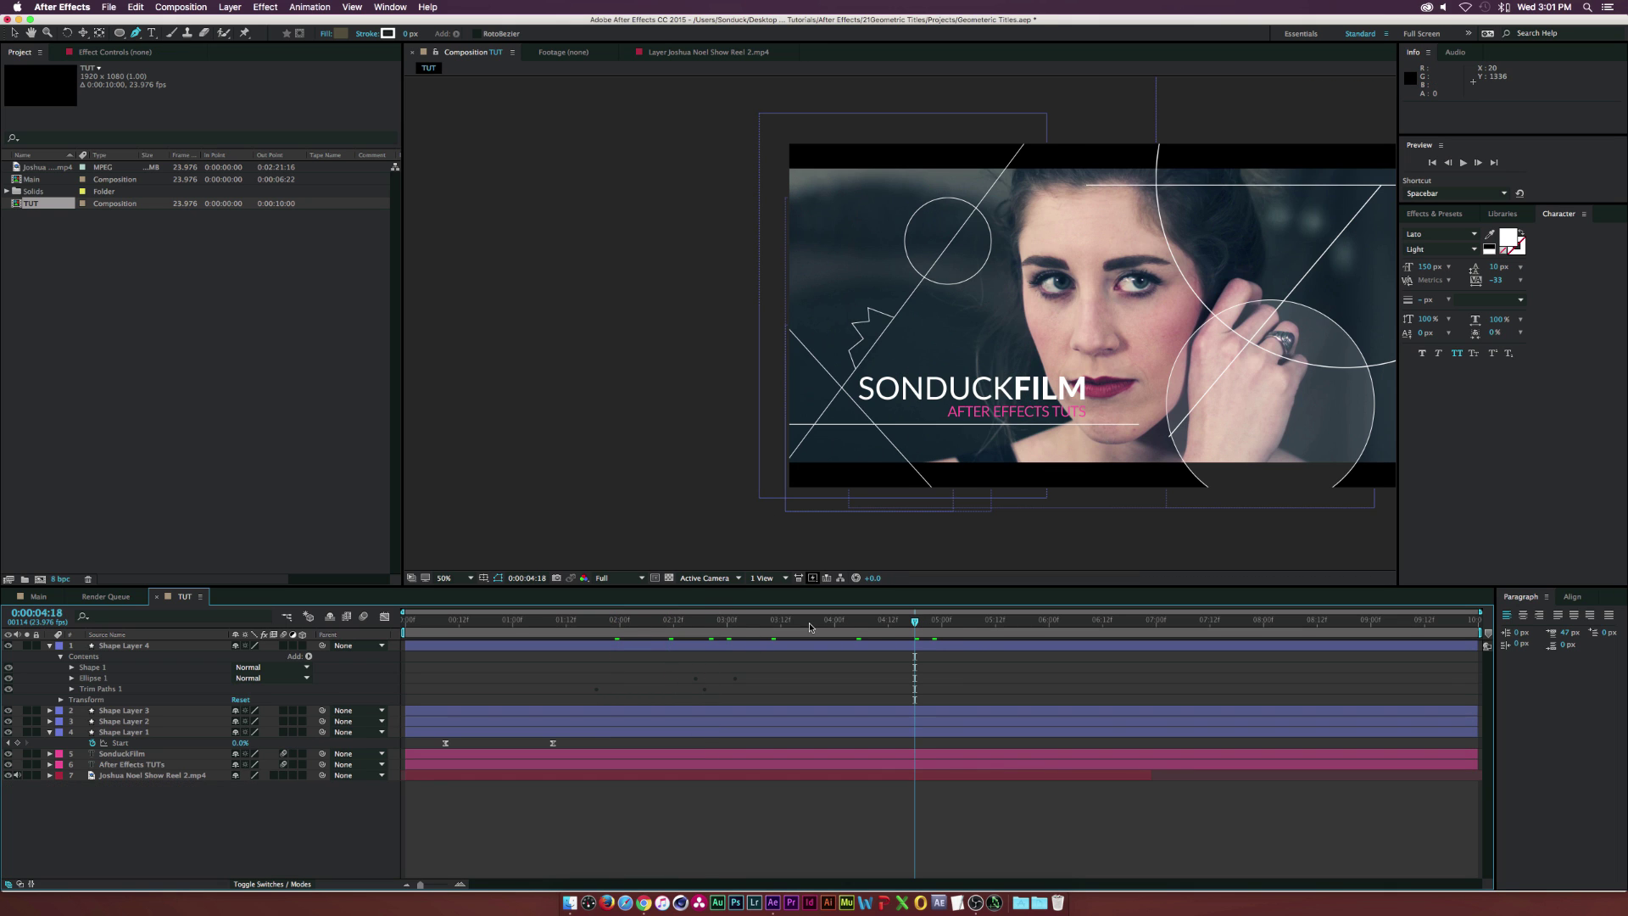
left_click(632, 619)
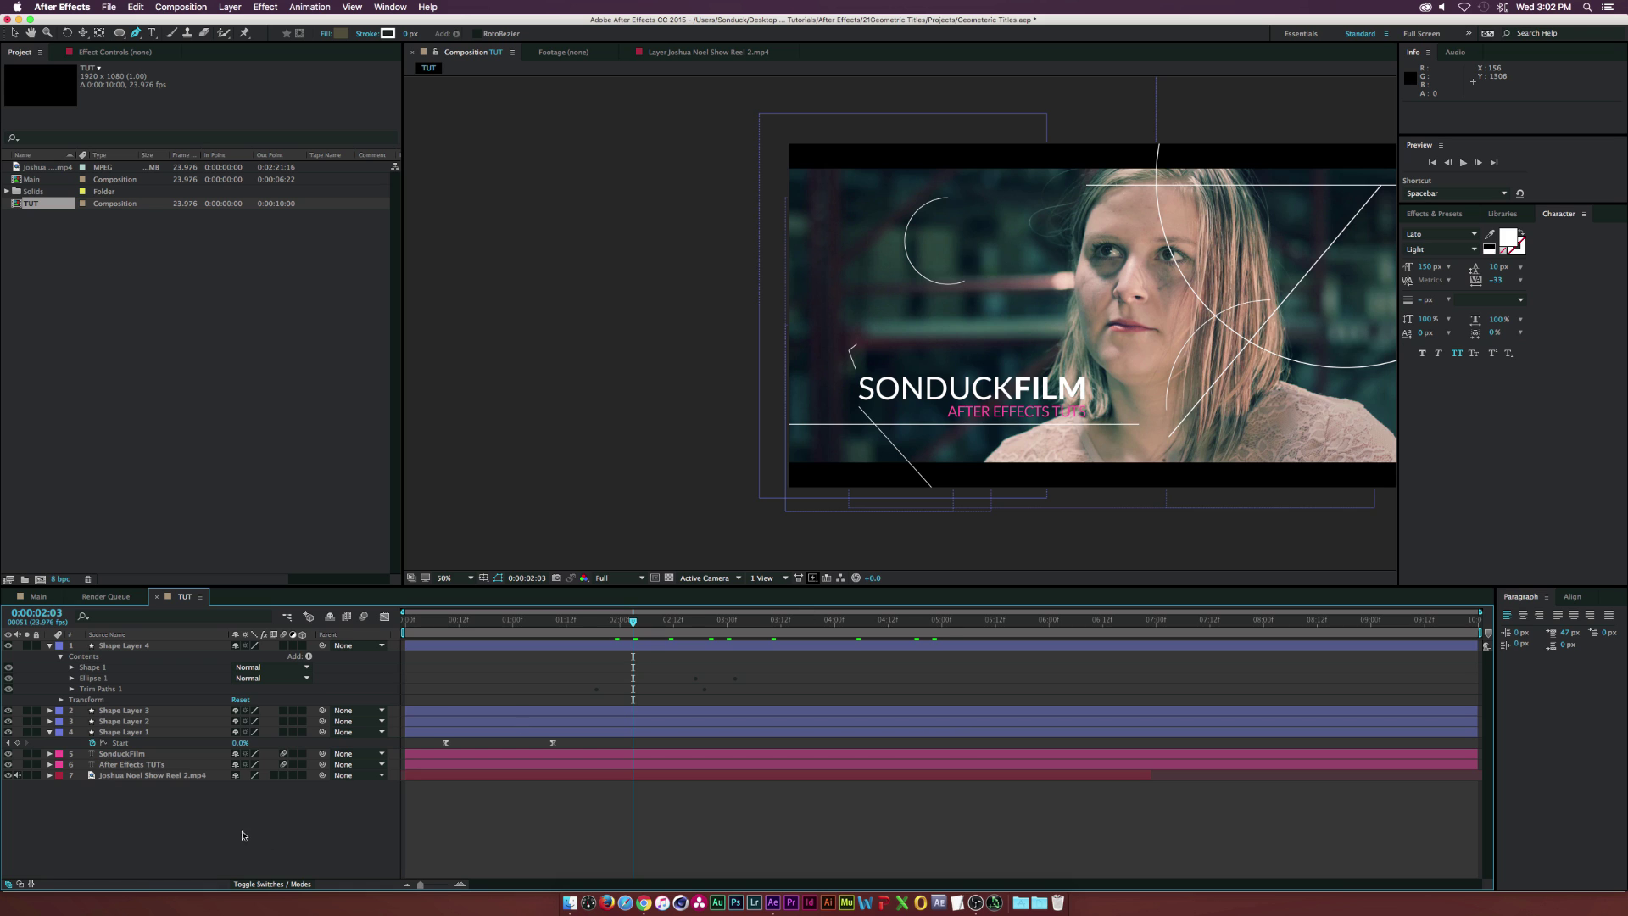
Create a 1920 x 1080 black solid and place it between the text layers and the show reel video
left_click(151, 775)
key("super+y")
left_click(1217, 570)
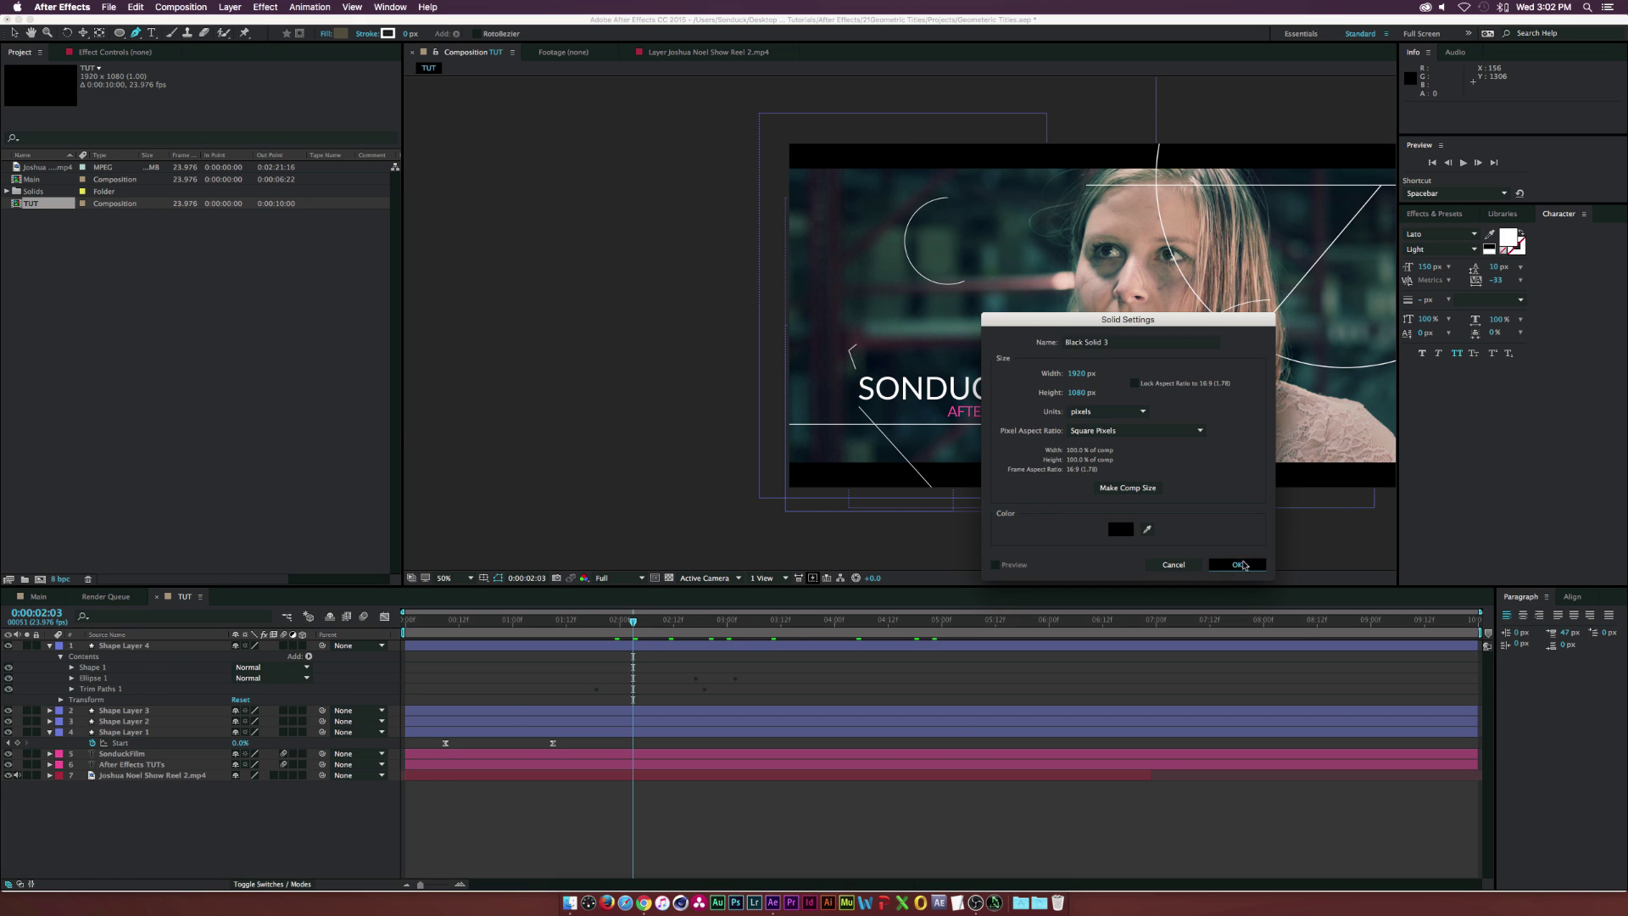
left_click_drag(184, 642, 138, 785)
Set the opacity of the black solid to 39%
key("t")
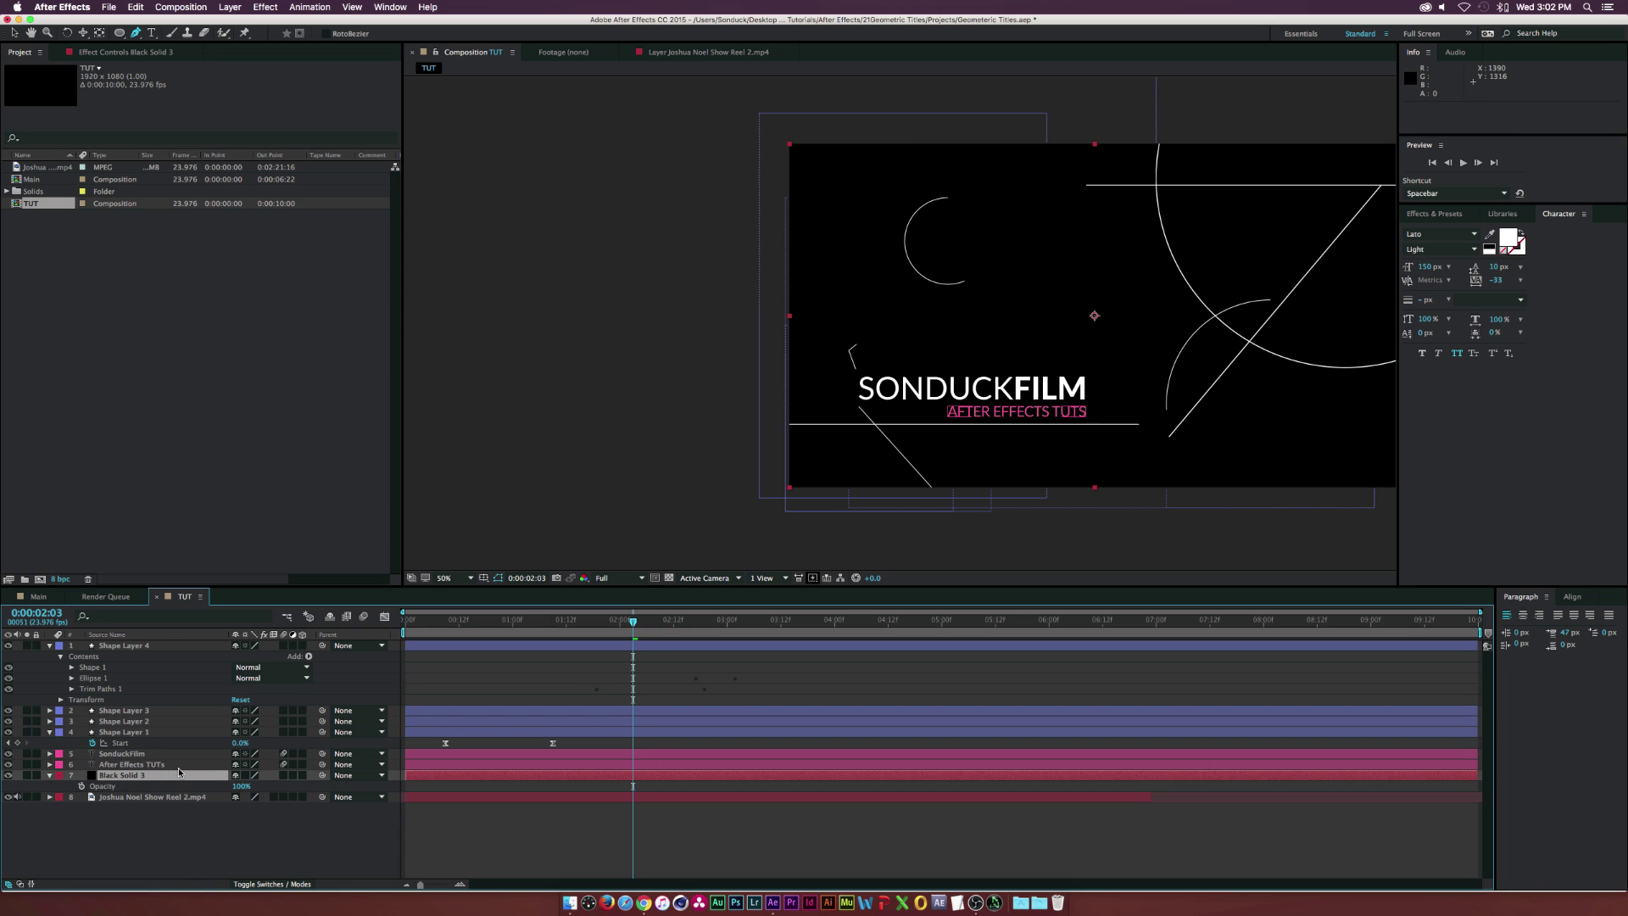
left_click(248, 787)
type("39")
left_click(295, 843)
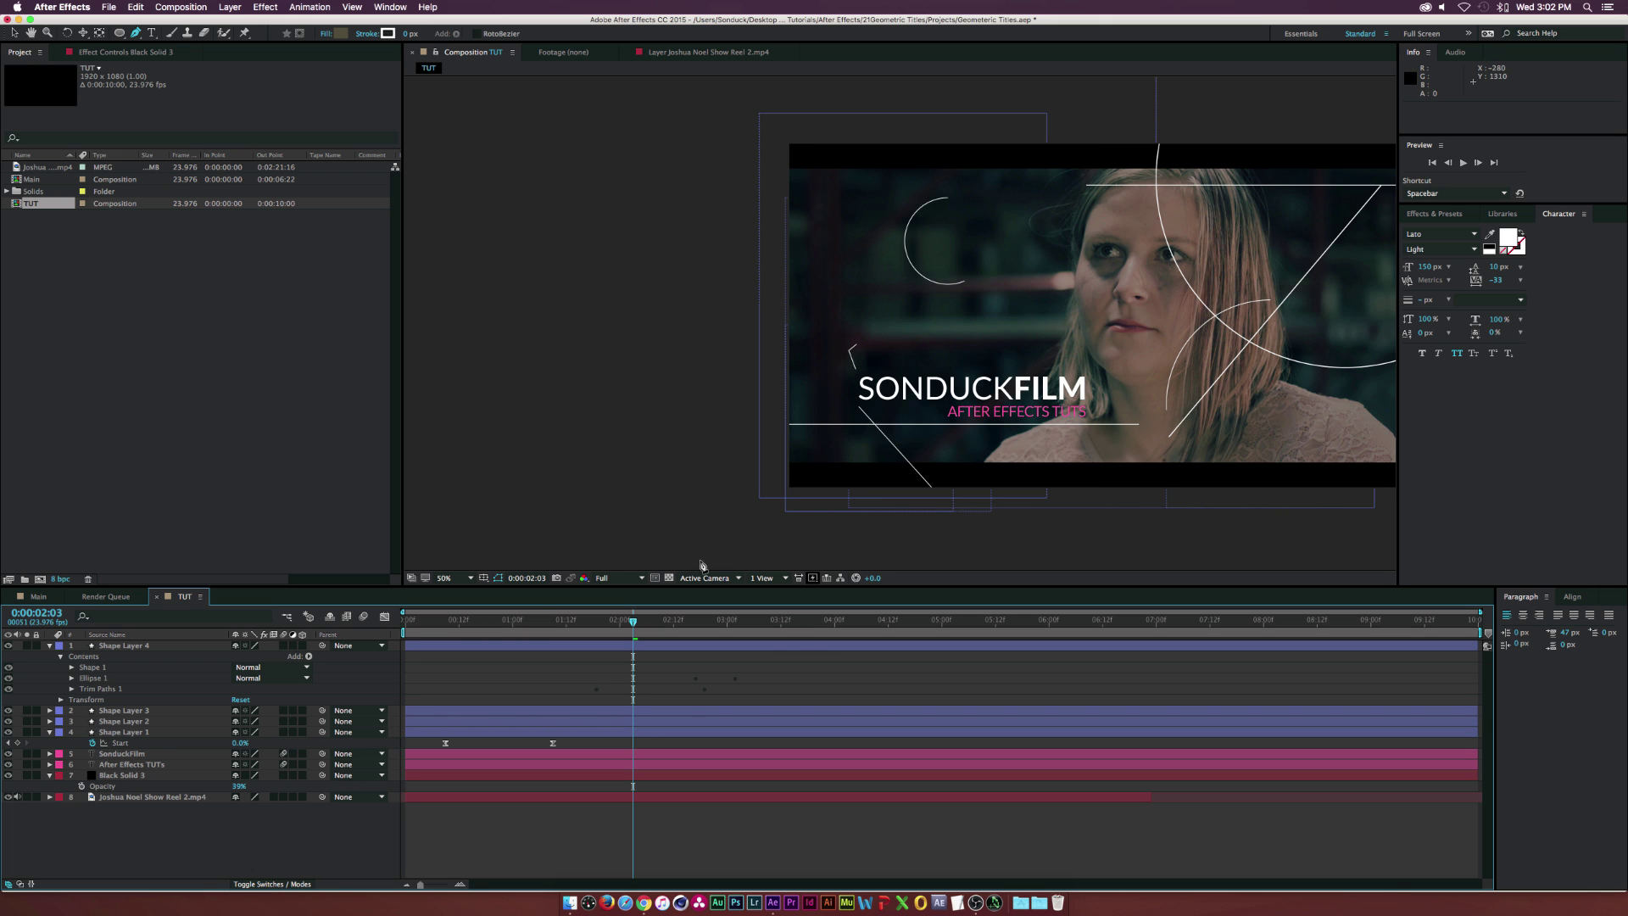
Keyframe the opacity of Shape Layers 1 to 4 from 100% at 0:00:05:00 to 0% at 0:00:05:18
left_click_drag(721, 611, 1107, 633)
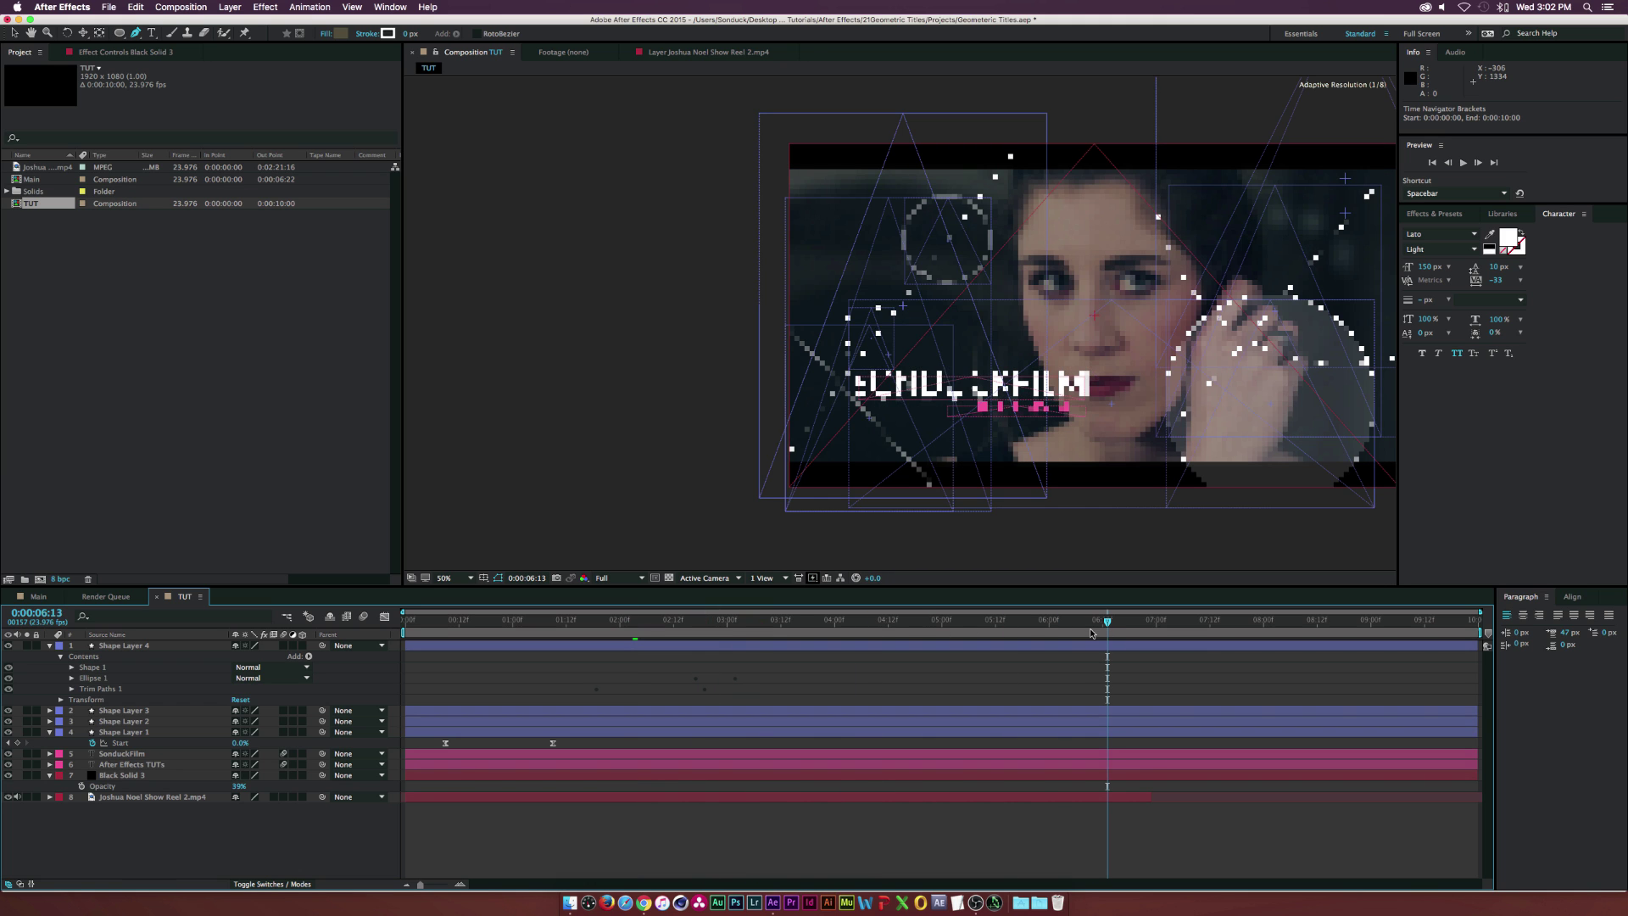
left_click(137, 646)
left_click(133, 732, "shift")
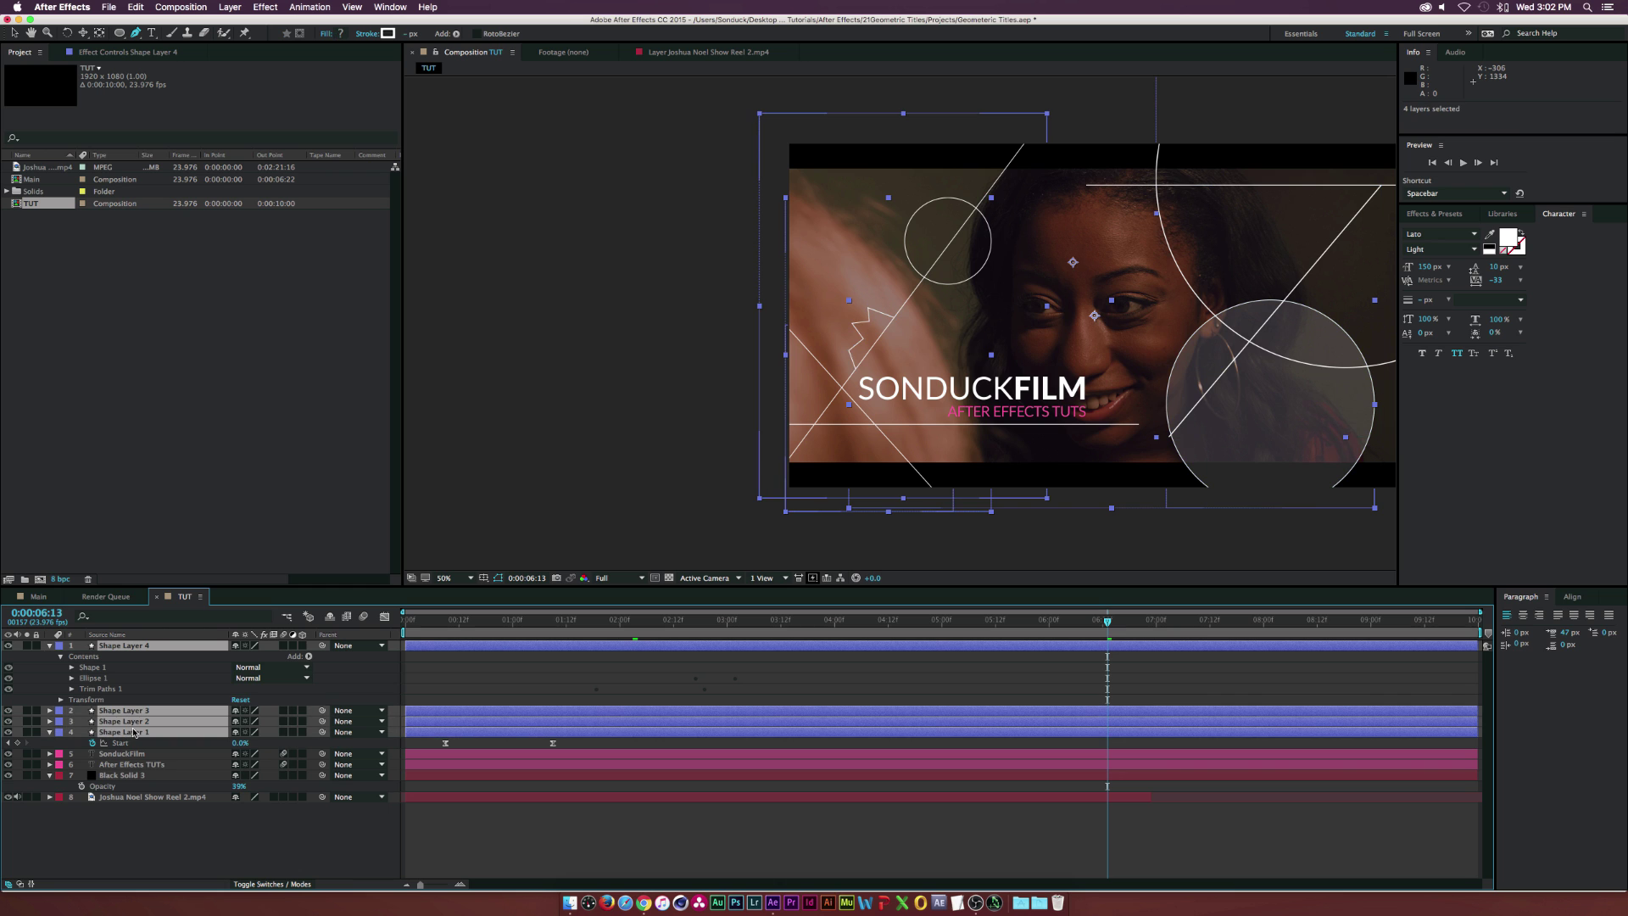
key("t")
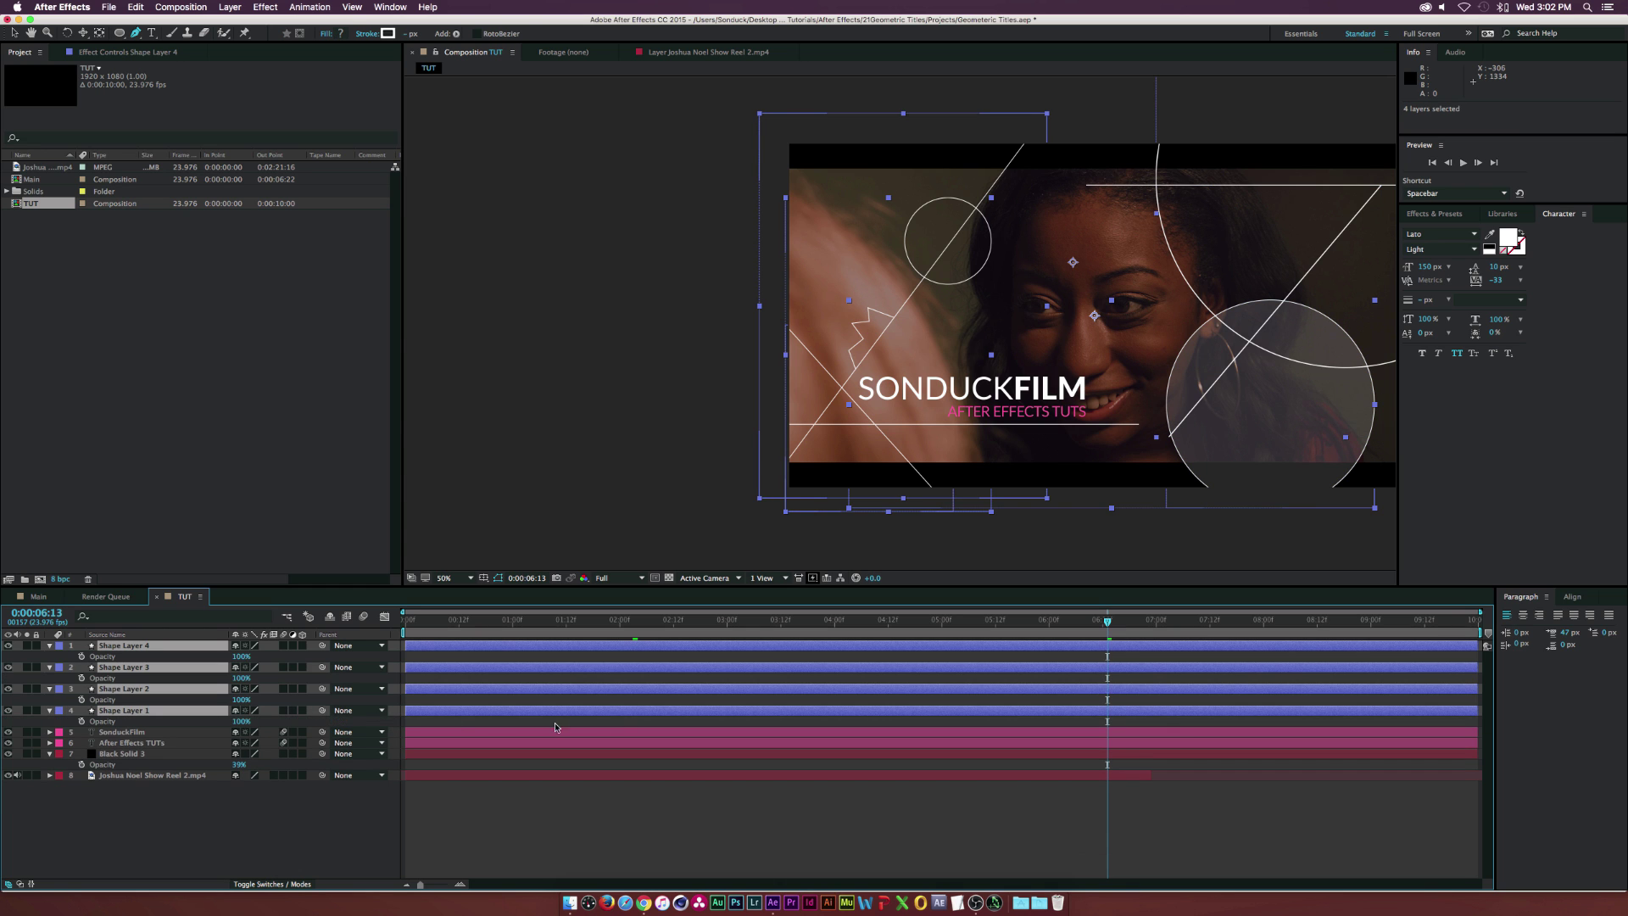
mouse_move(934, 624)
left_mouse_down()
mouse_move(889, 625)
mouse_move(941, 626)
left_mouse_up()
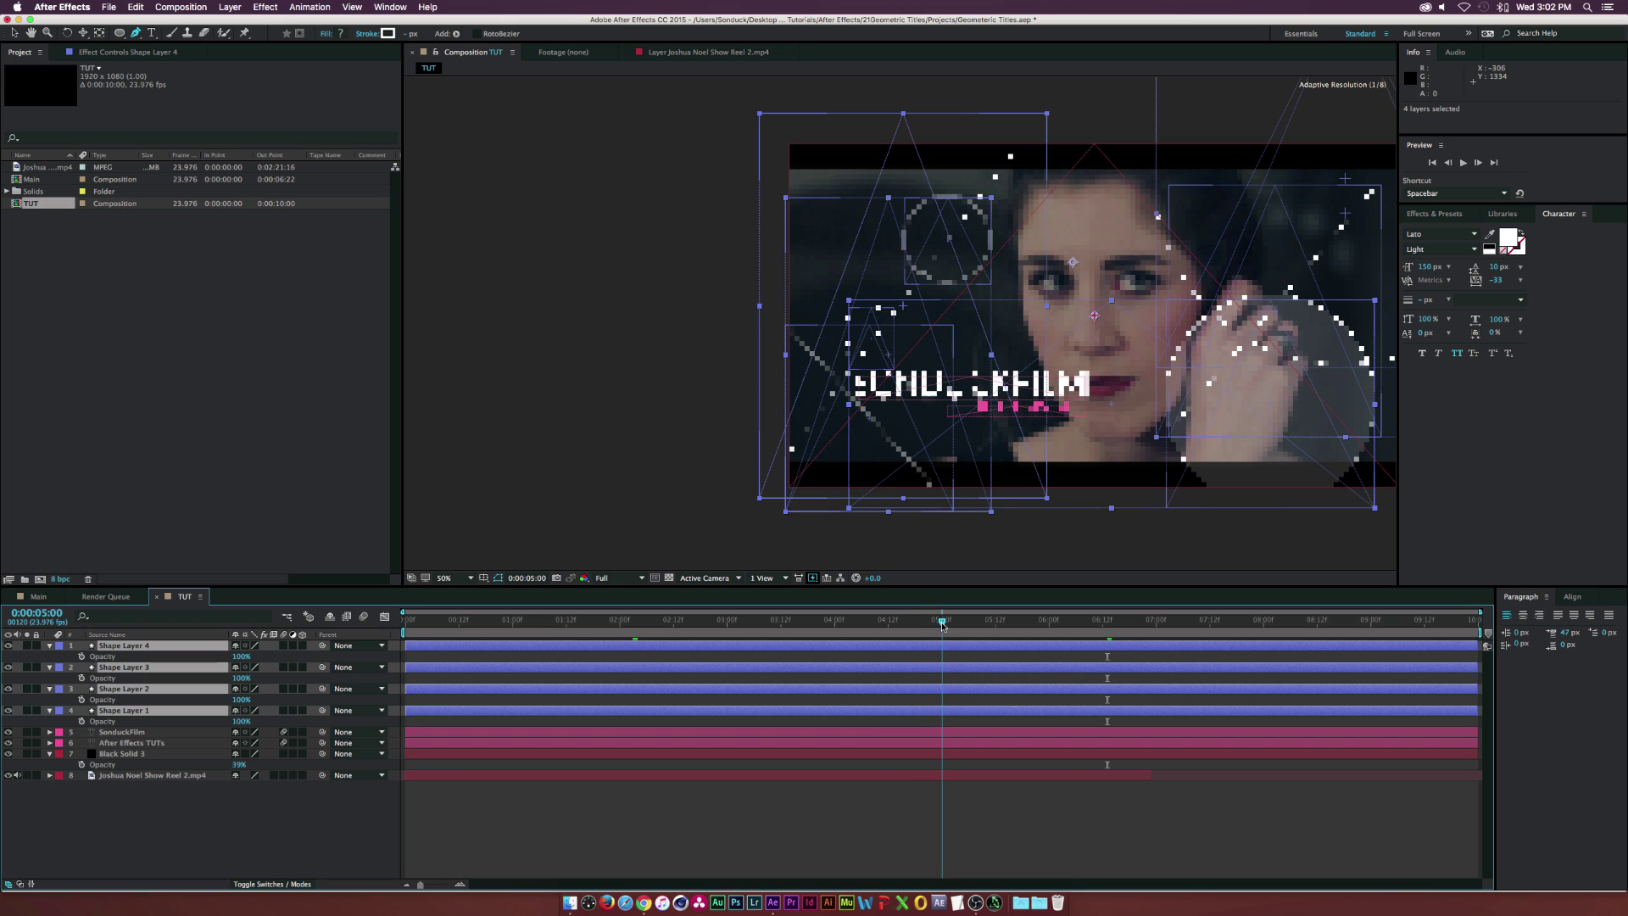
left_click(82, 656)
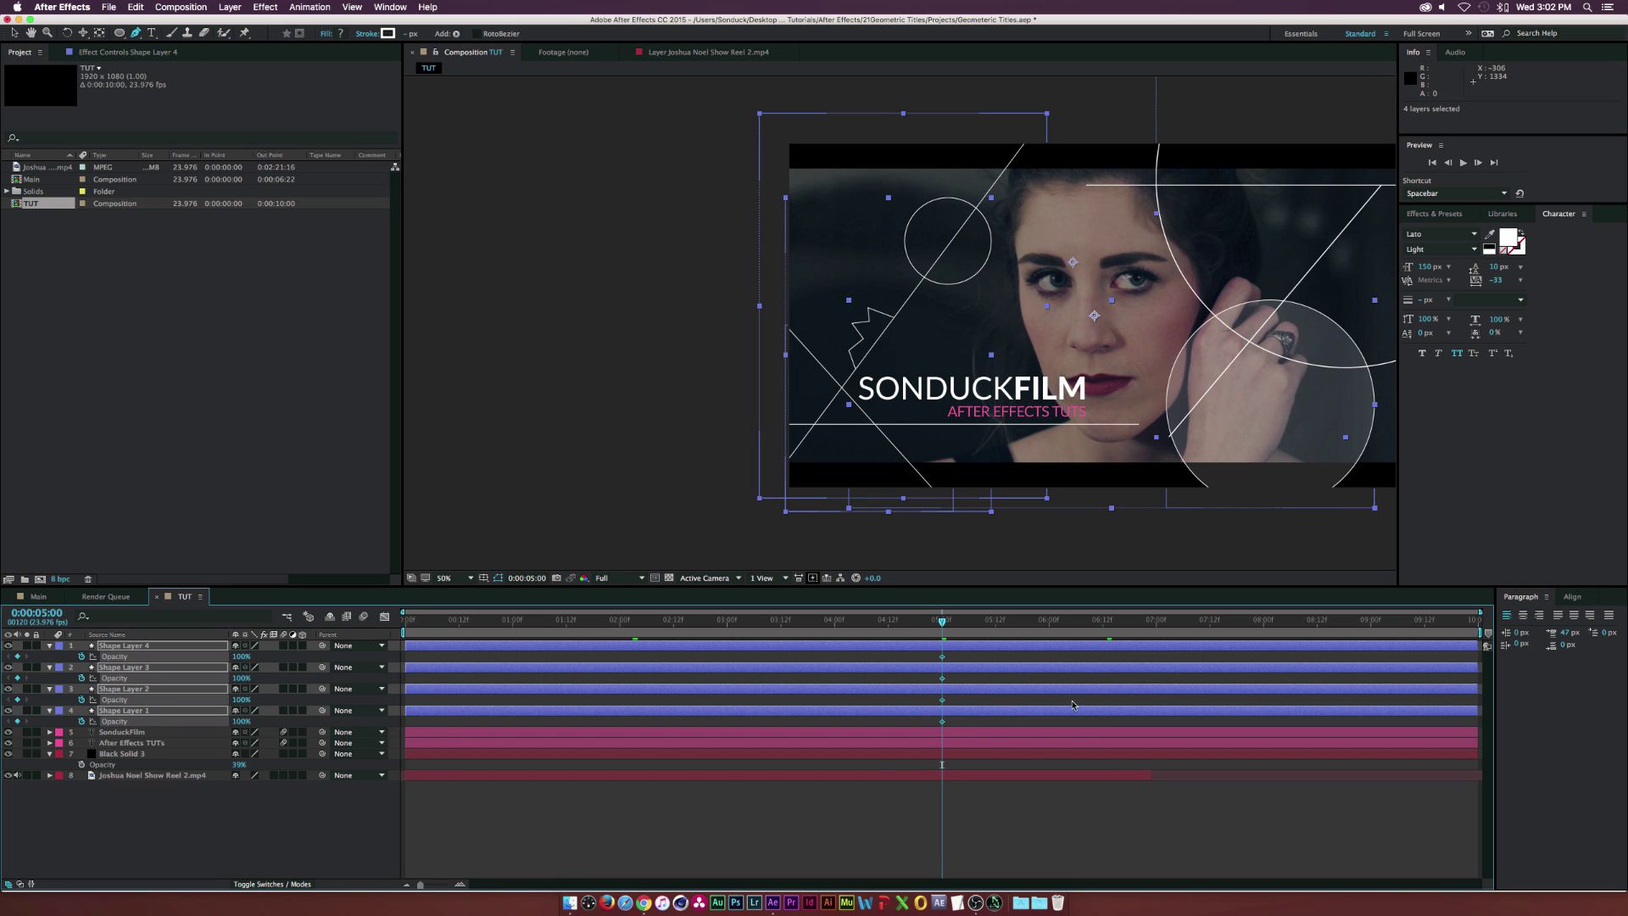
left_click_drag(985, 625, 1022, 625)
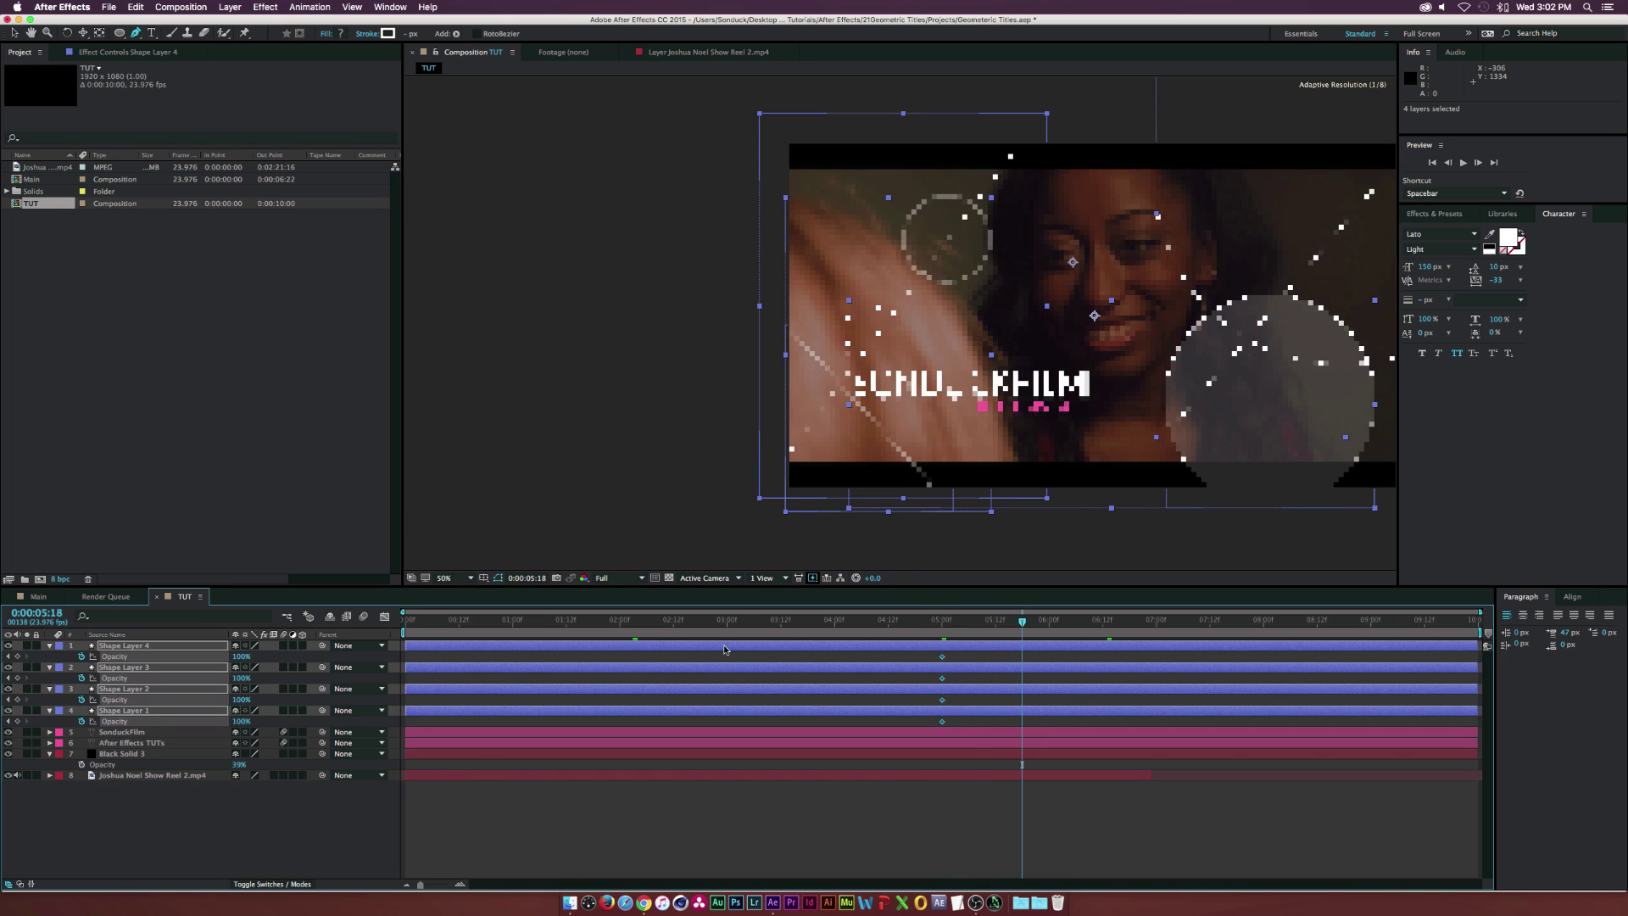
left_click_drag(240, 656, 113, 651)
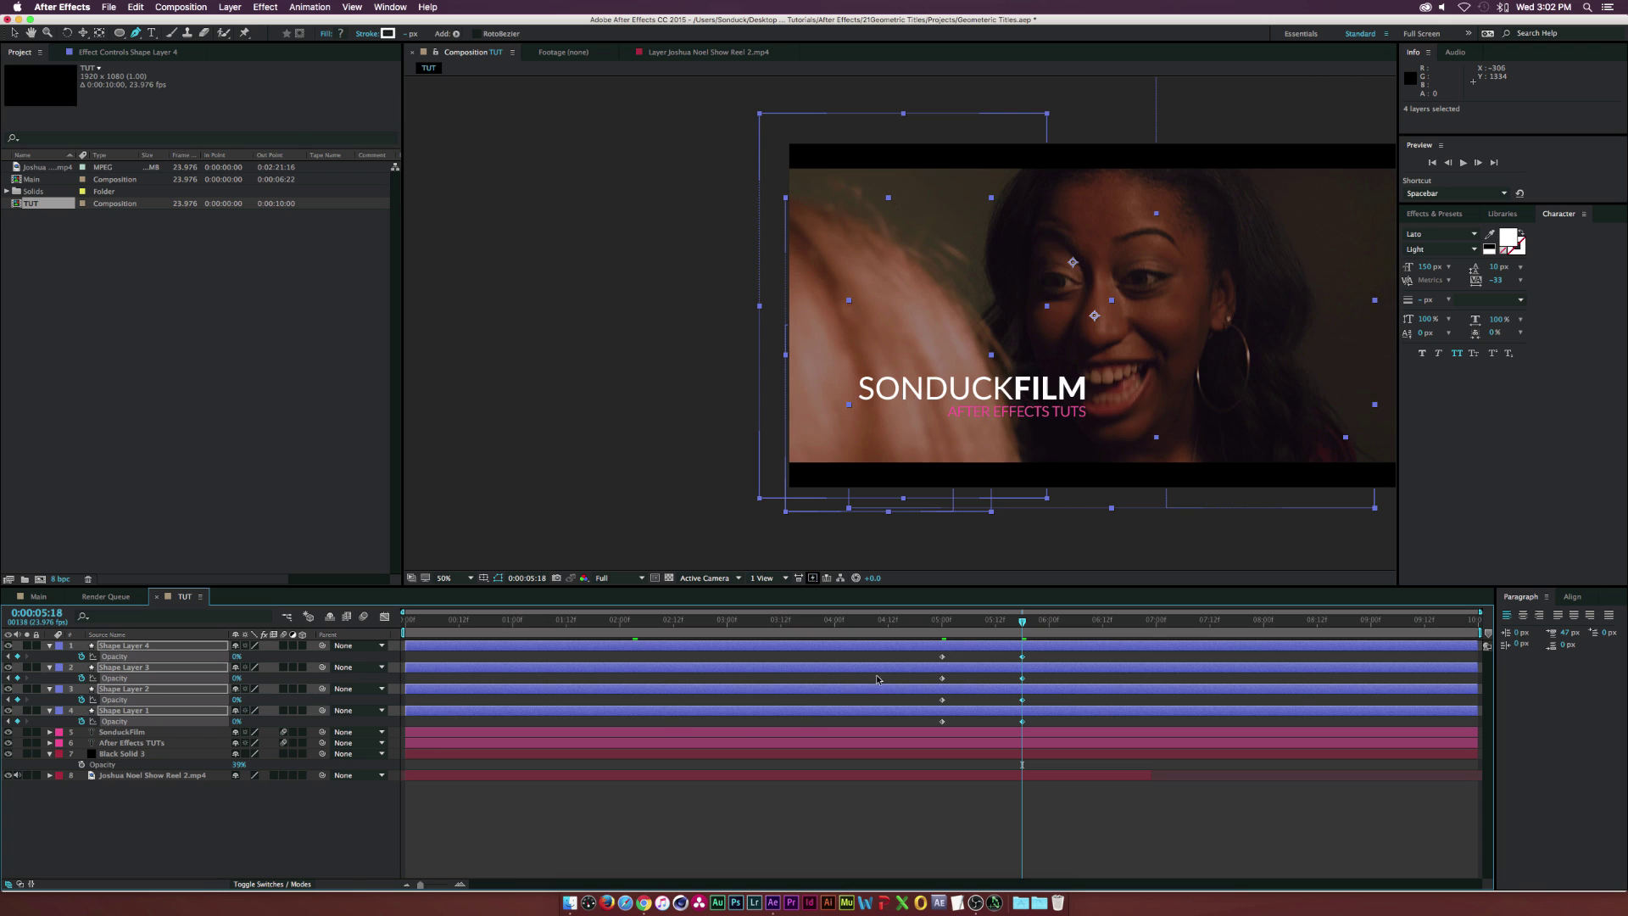
Easy-ease the opacity keyframes of the four shape layers and shift each pair earlier by a different amount to stagger the fade-outs
left_click_drag(900, 657, 1039, 727)
left_click(1060, 655)
left_click_drag(1060, 655, 1009, 723)
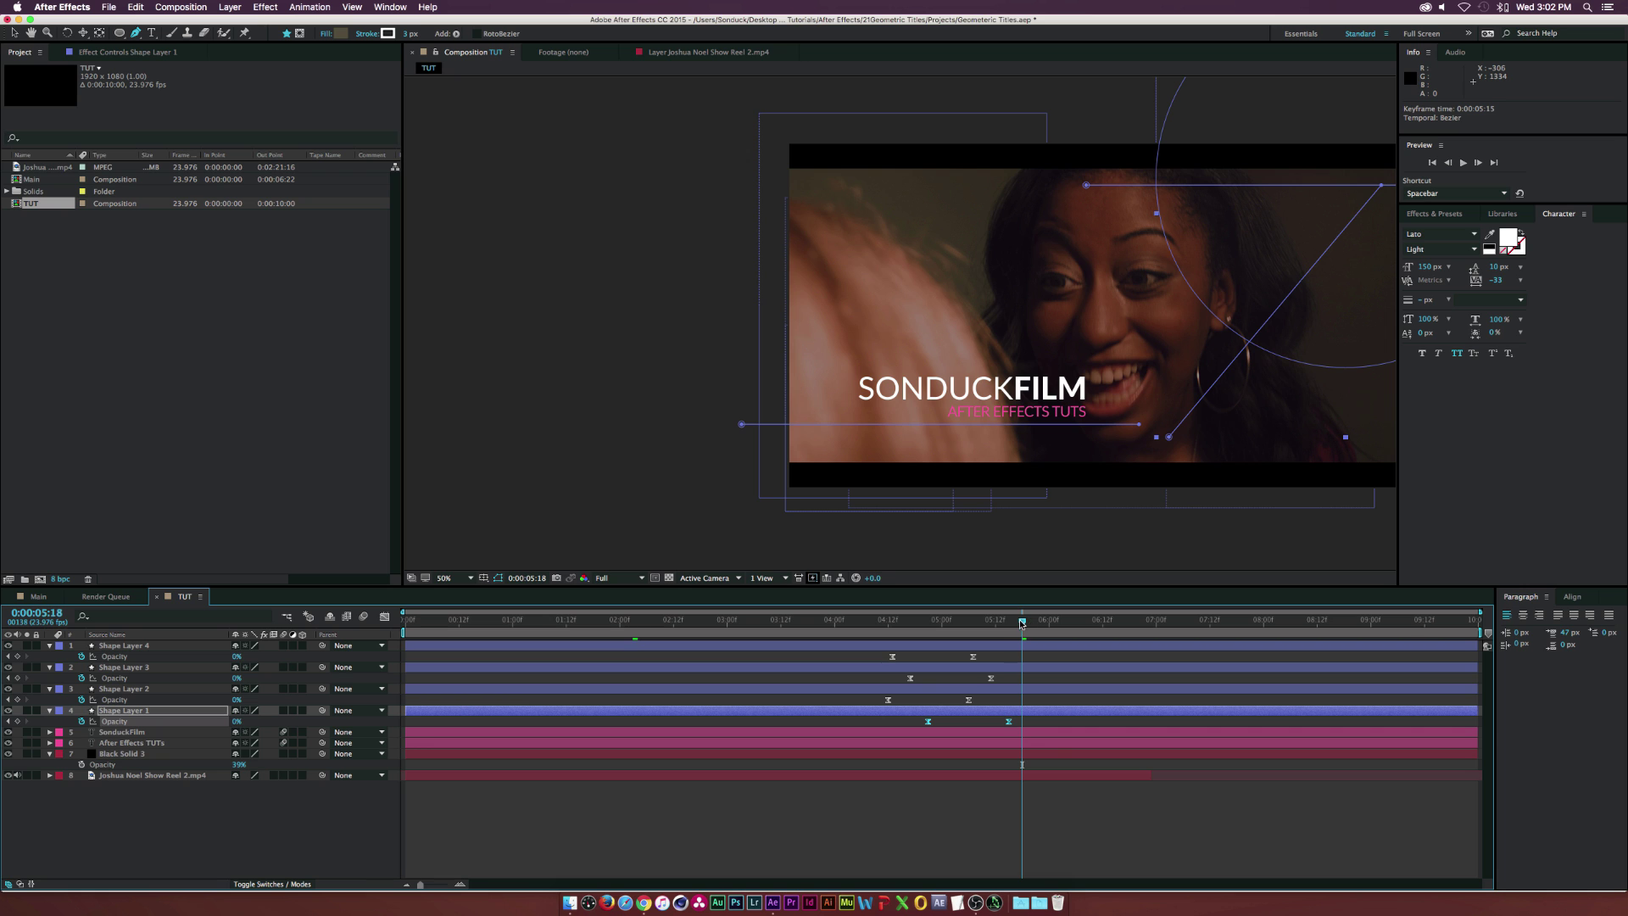
Split the Joshua Noel Show Reel 2.mp4 layer at 0:00:05:05
left_click_drag(1022, 623, 963, 627)
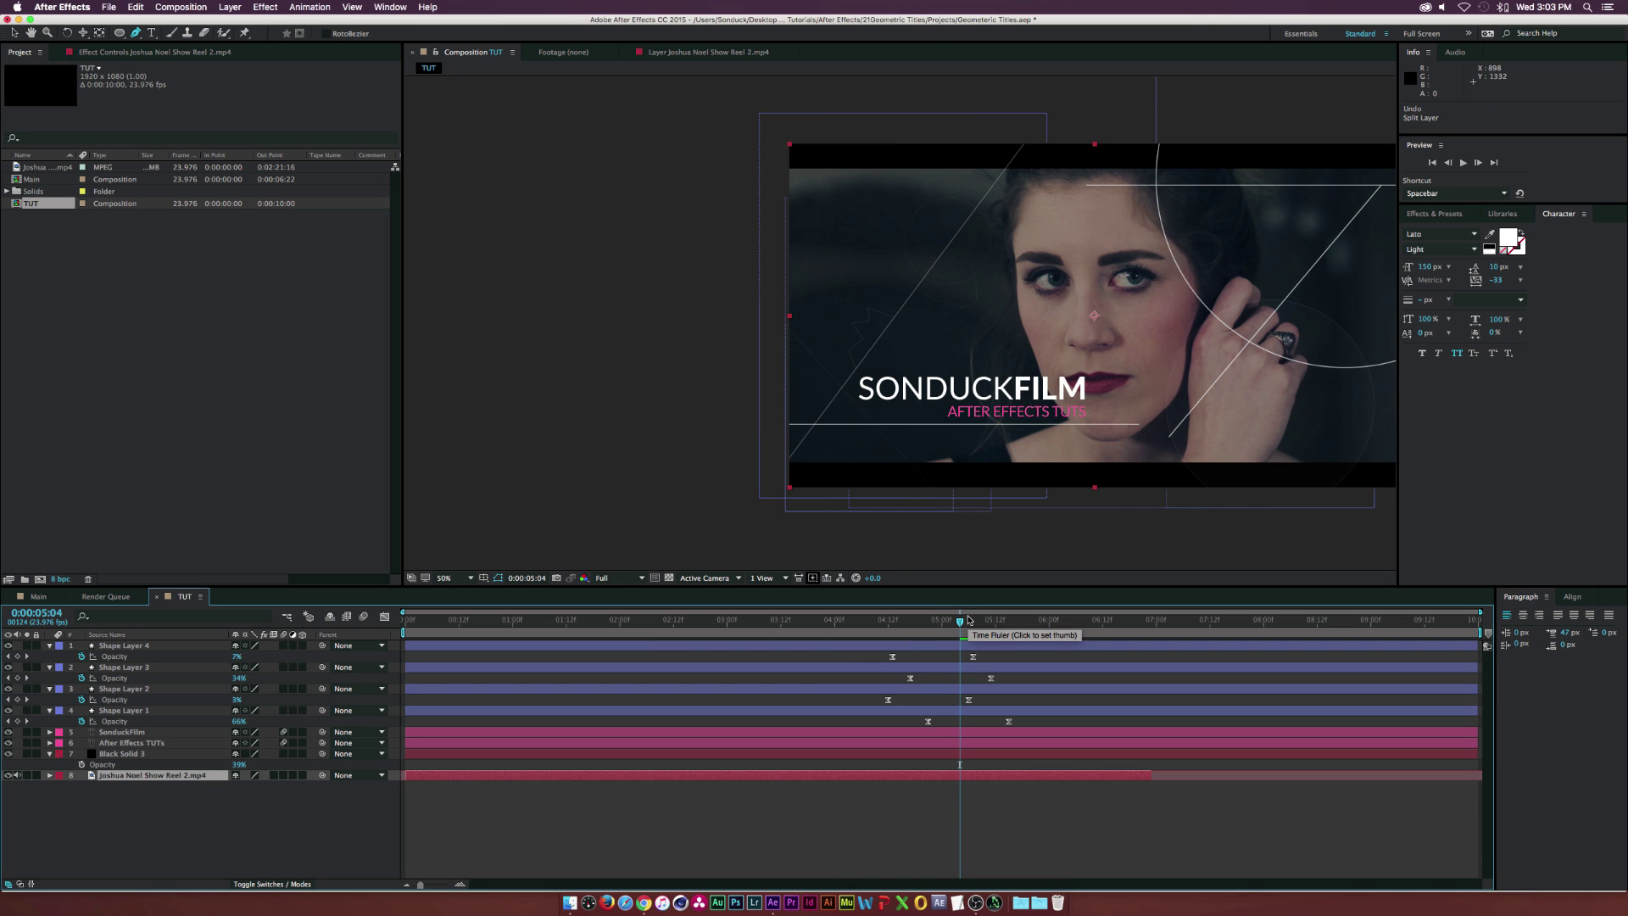
left_click(964, 621)
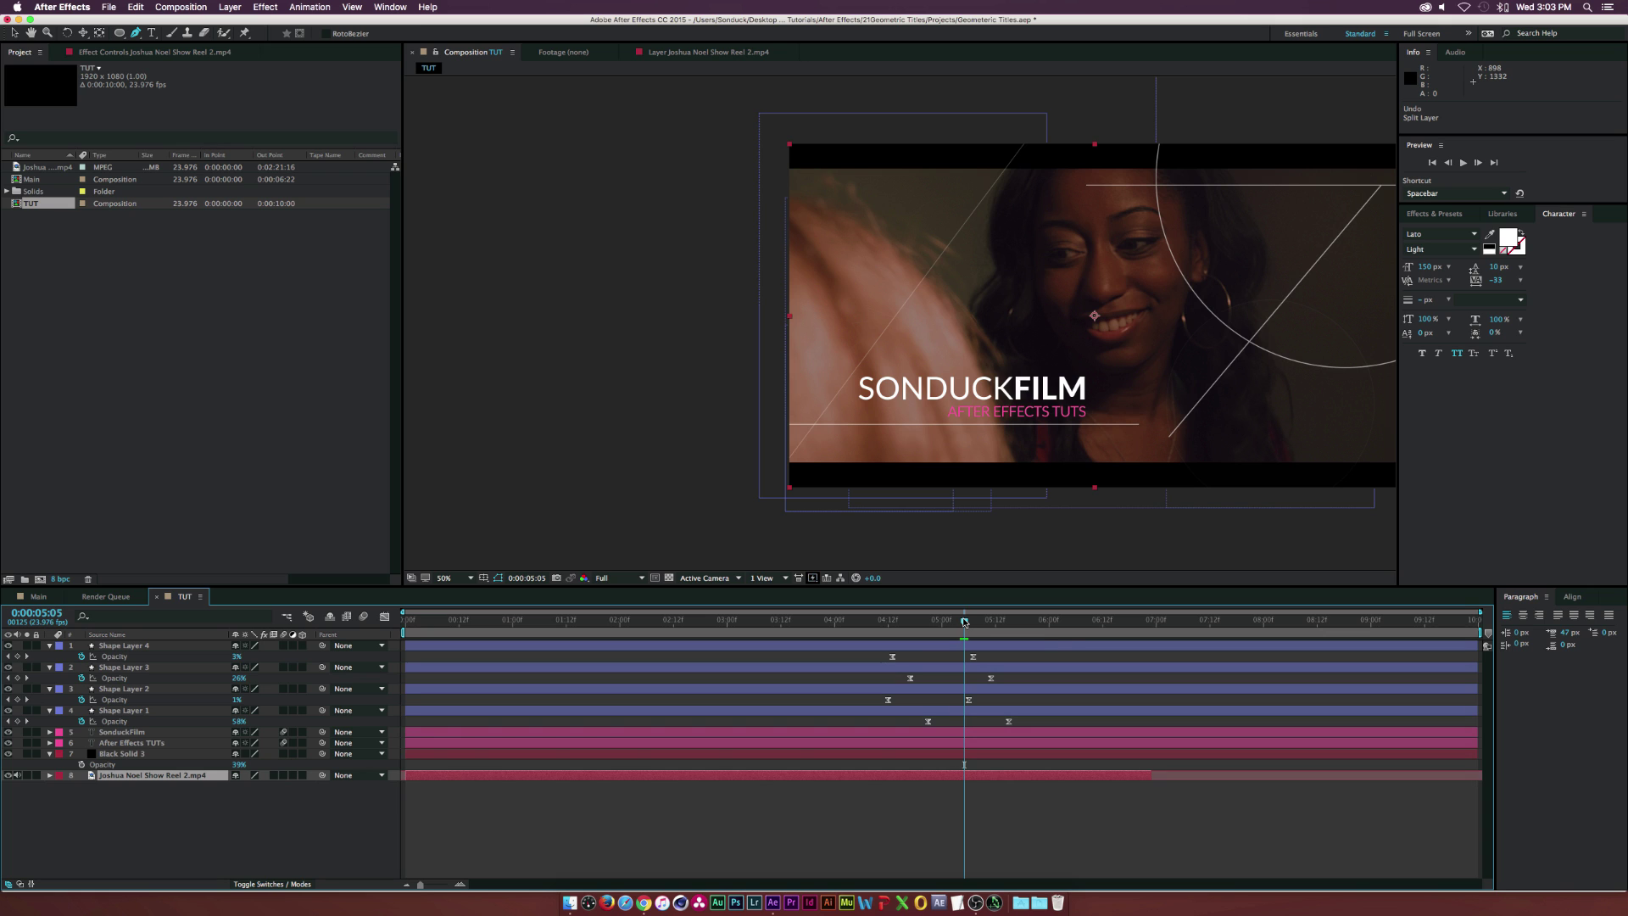
key("super+shift+d")
left_click(136, 7)
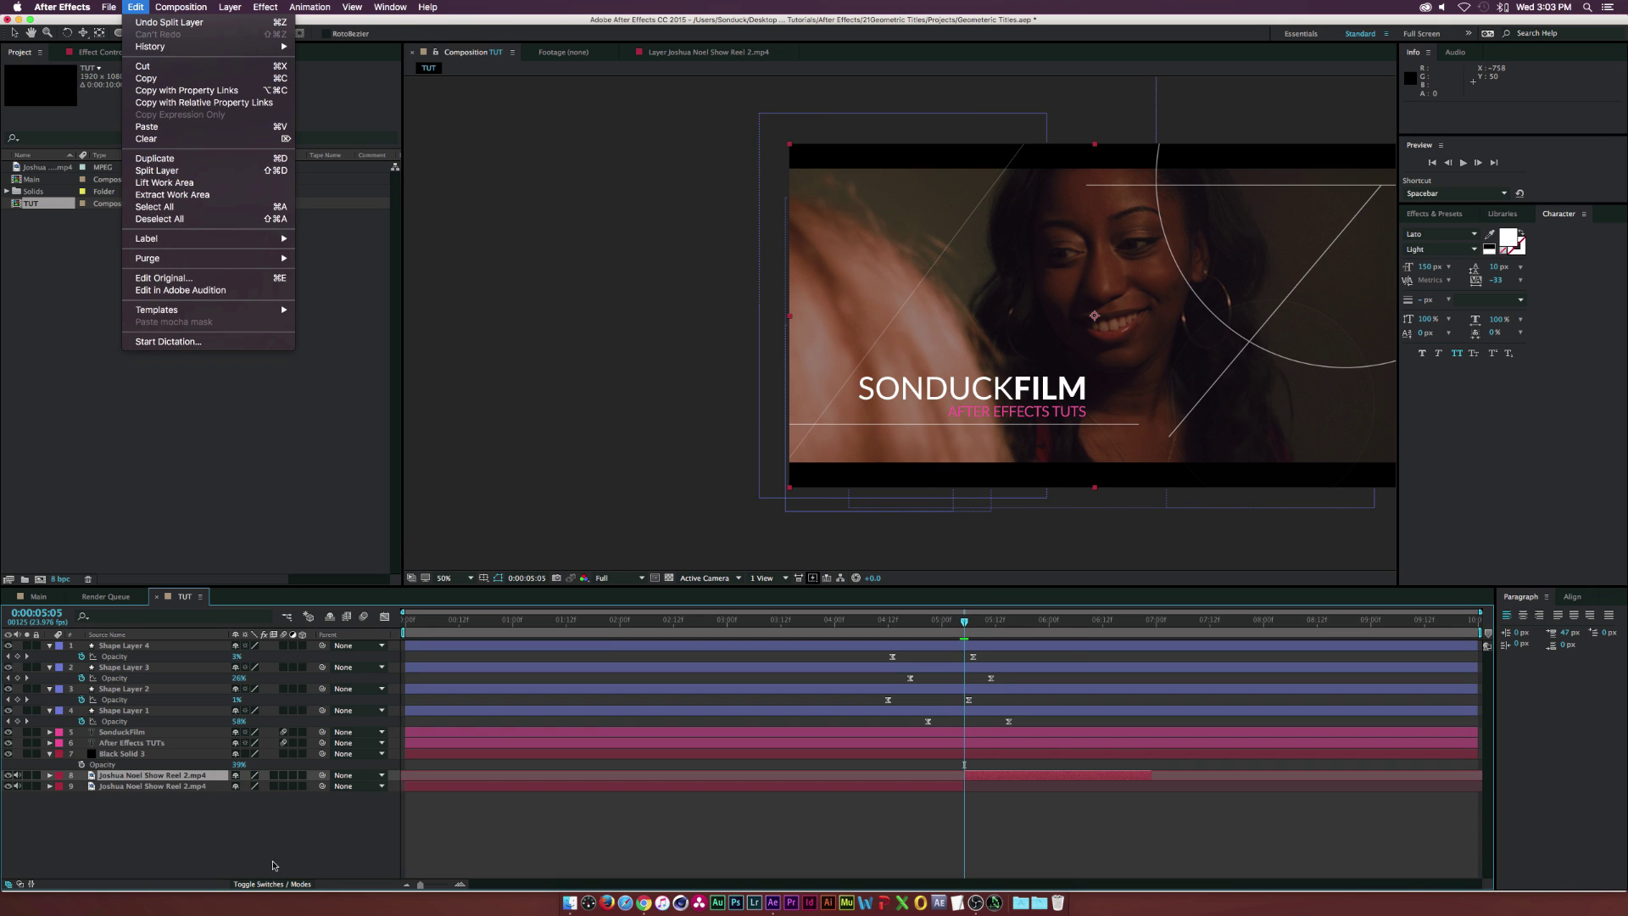
left_click(273, 865)
Apply Tint and Levels to the second part of the split footage and lower the Levels Input Black to about -96
left_click(266, 7)
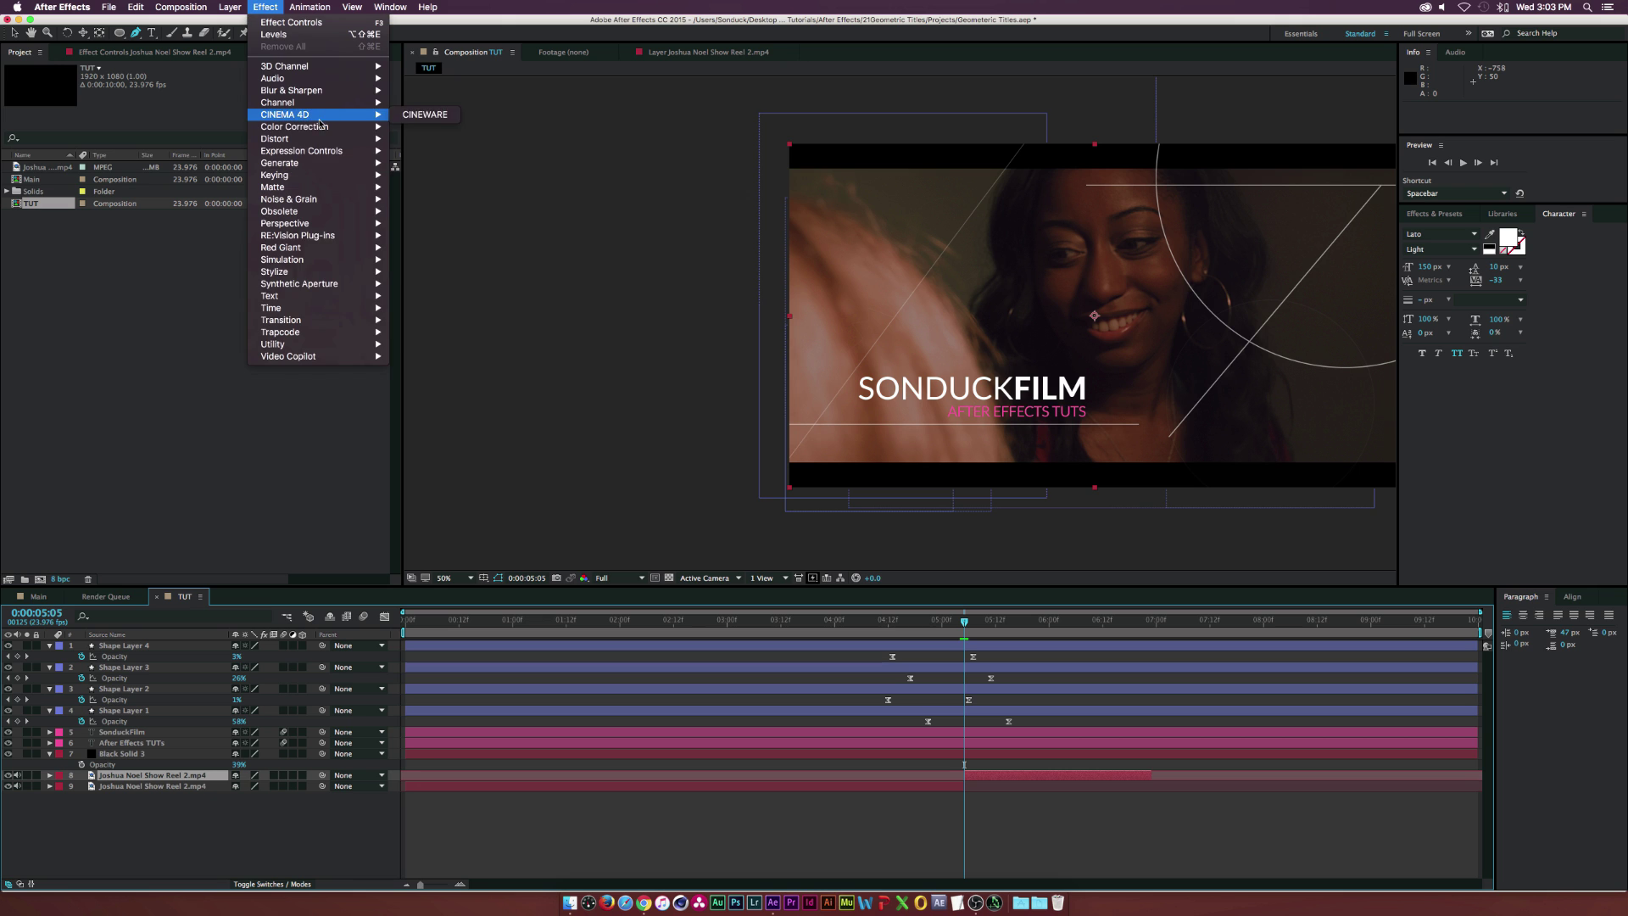
left_click(447, 500)
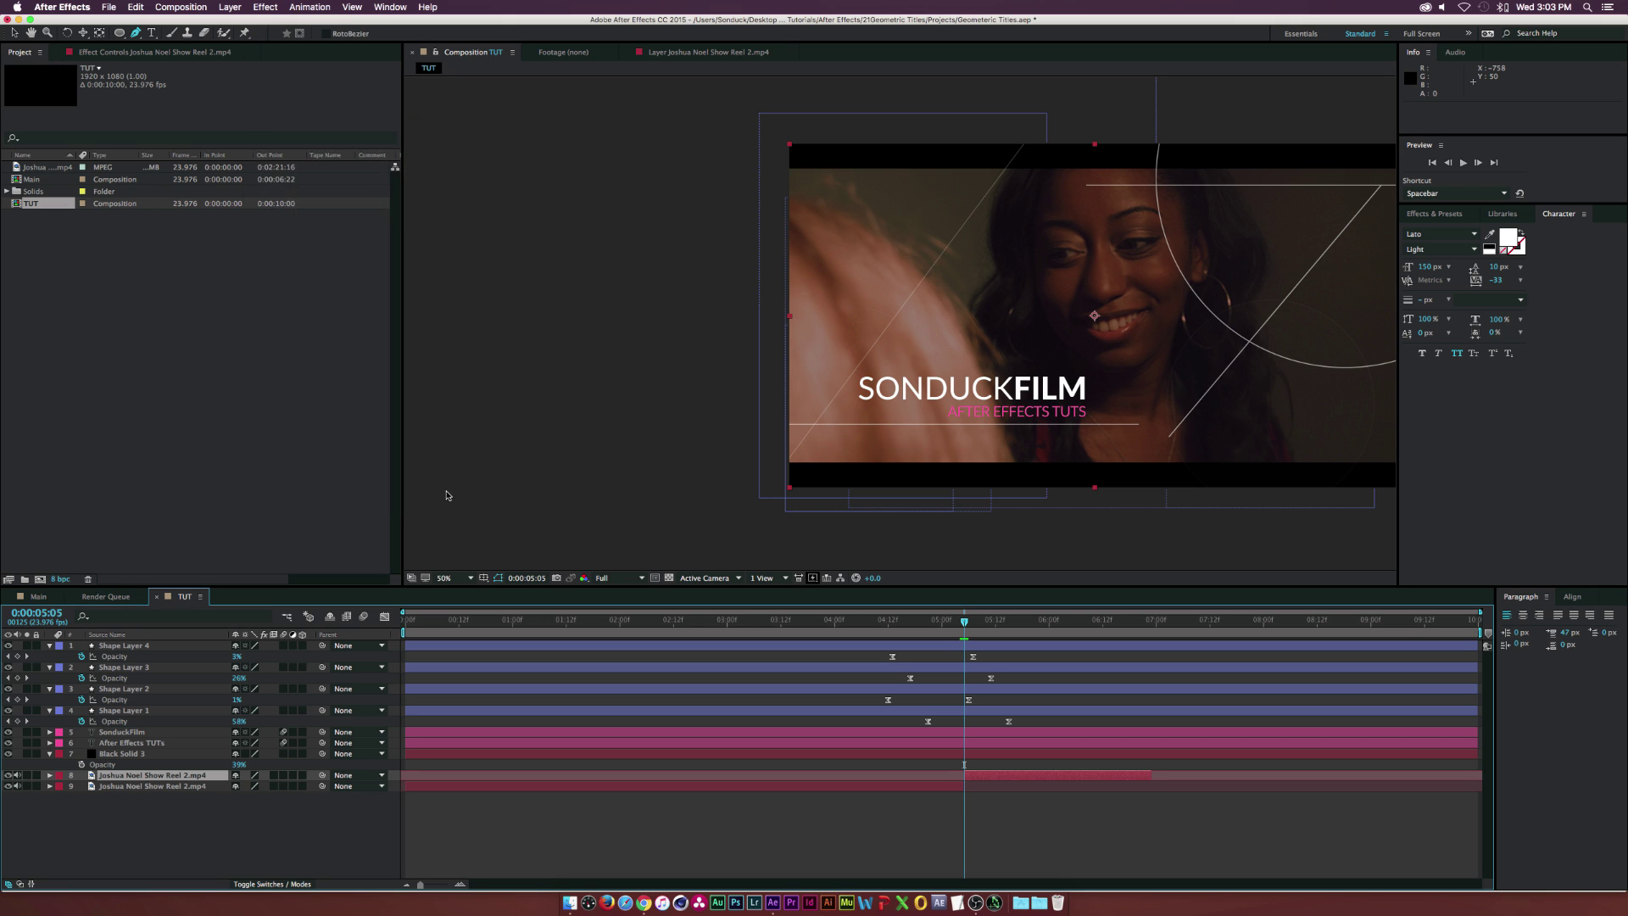
left_click(266, 7)
mouse_move(323, 126)
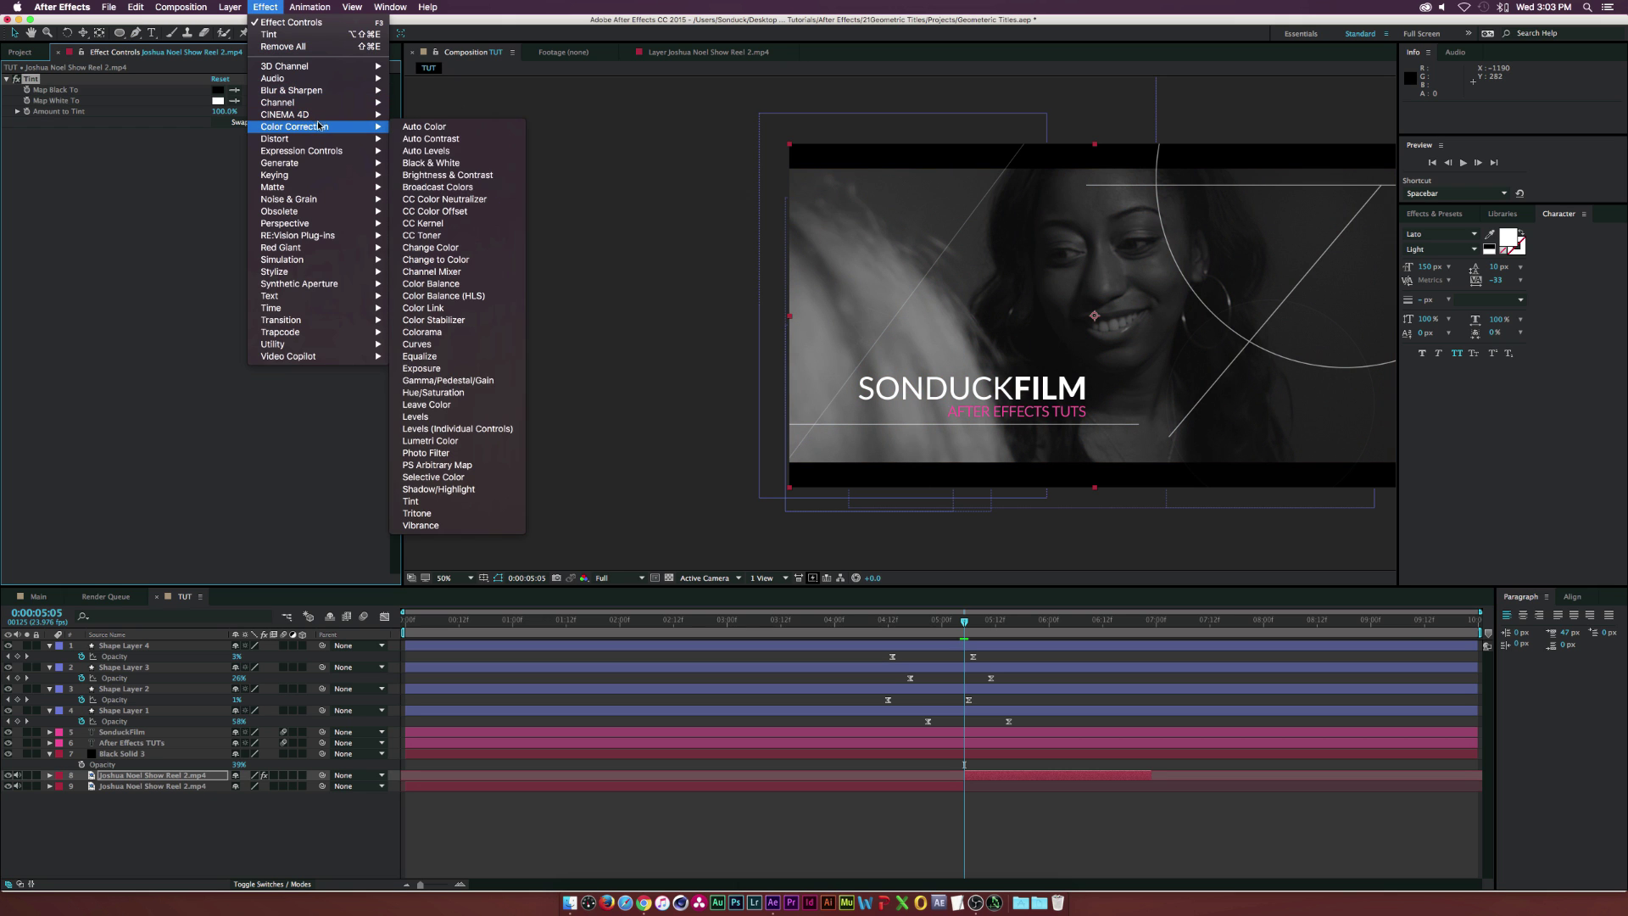
left_click(421, 417)
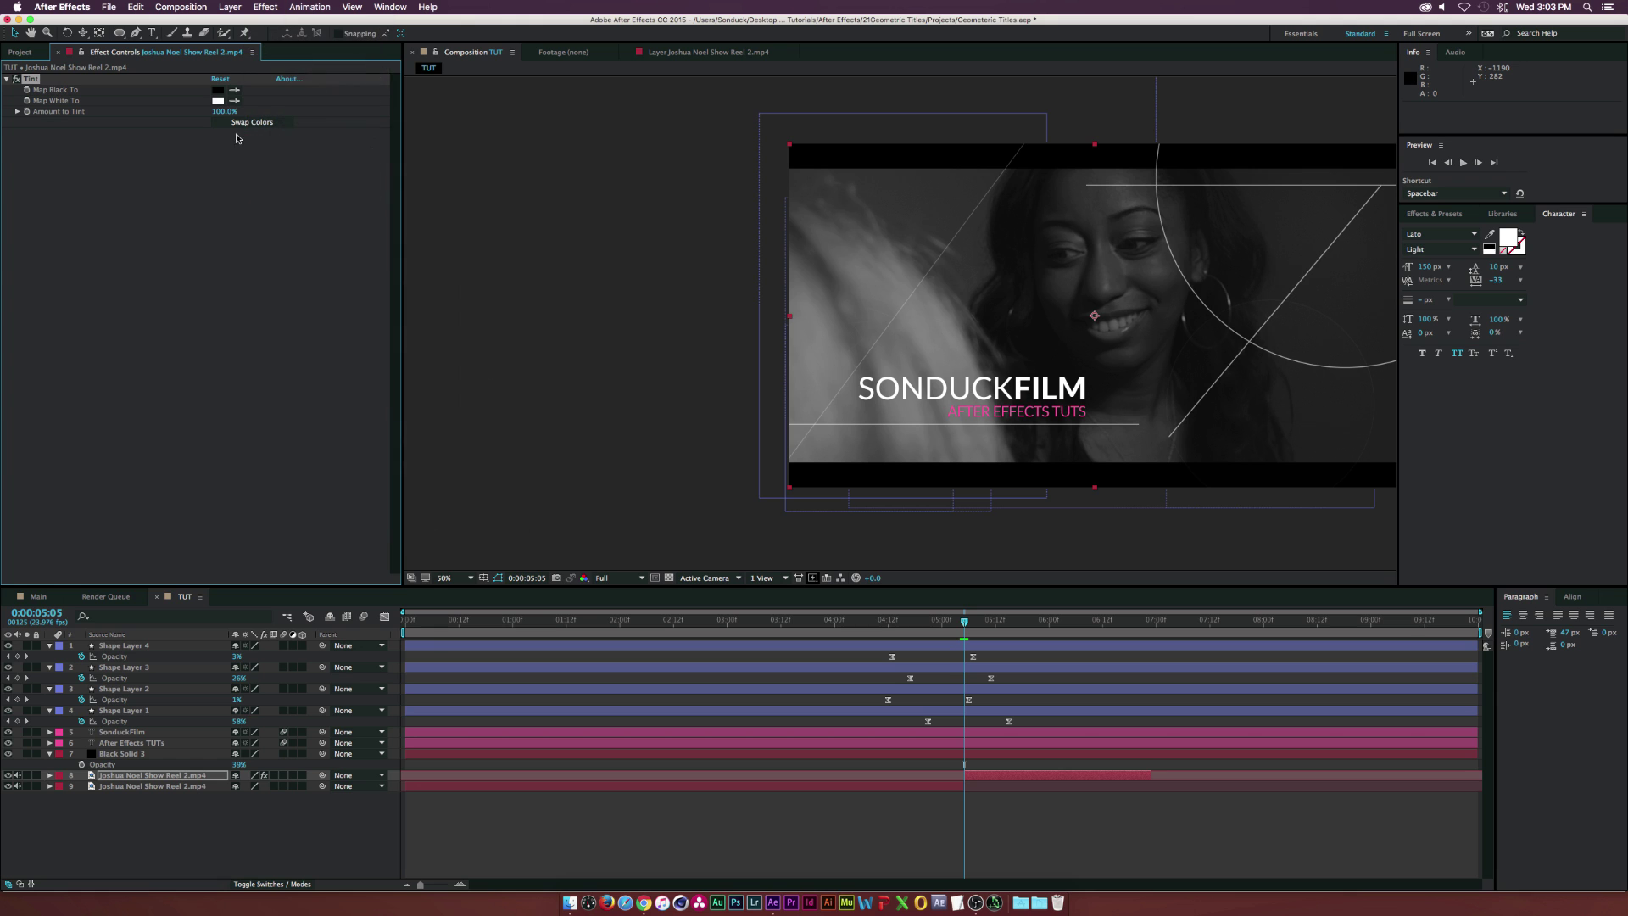
left_click_drag(227, 236, 200, 244)
left_click(294, 817)
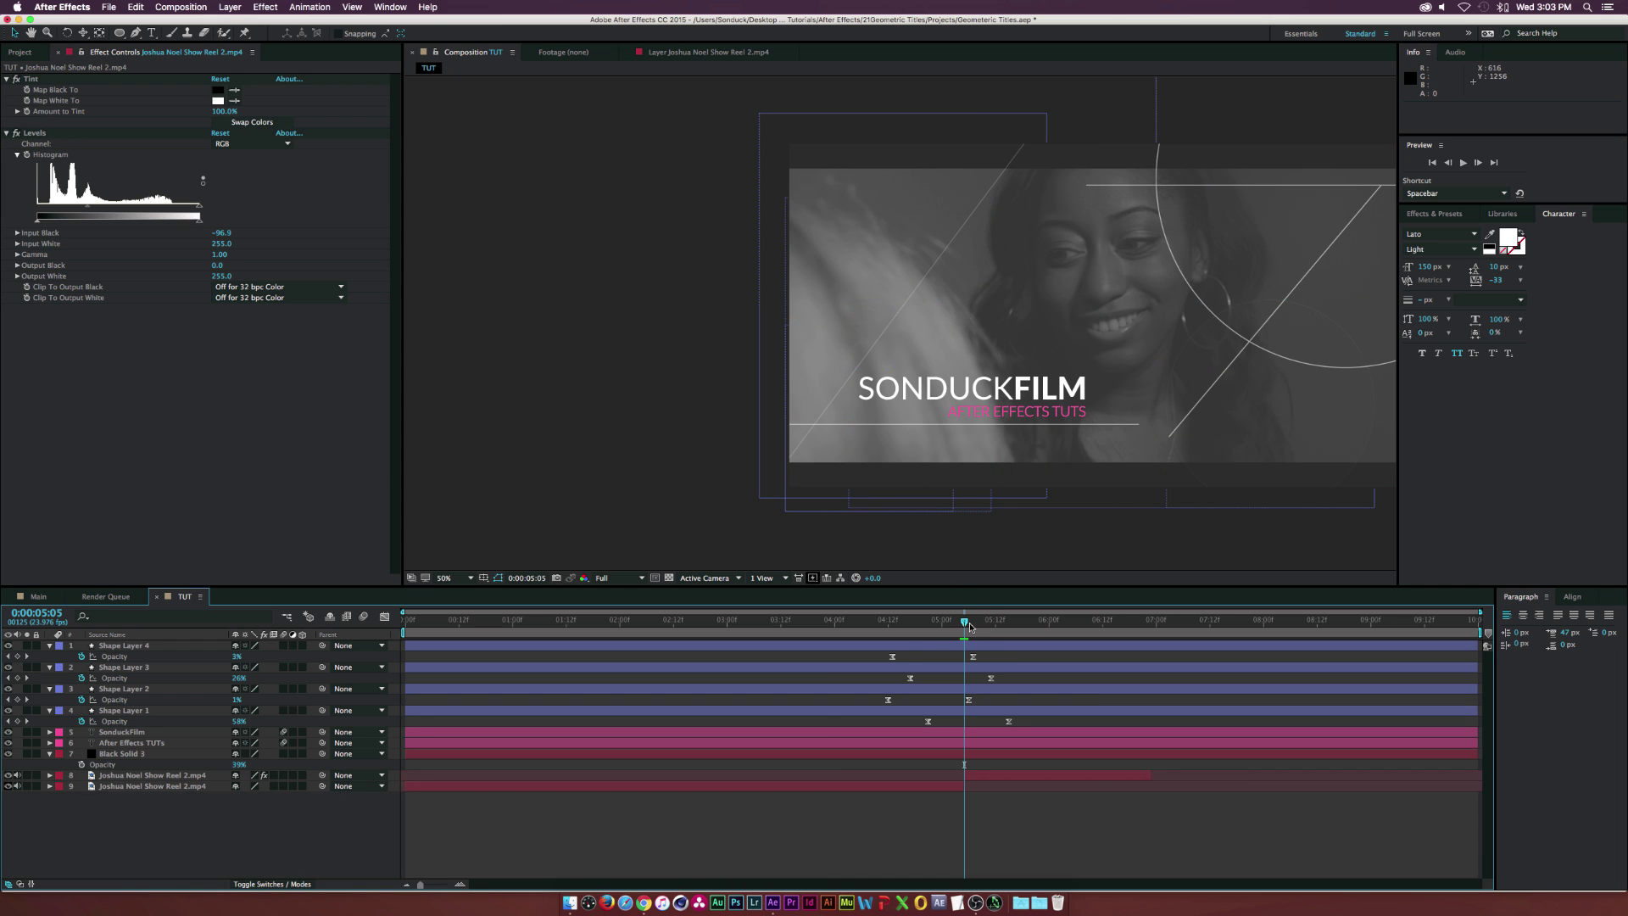
Scrub through the split footage around 0:00:05:05 to check the colour change and glance at the Main composition
left_click_drag(969, 626, 1044, 613)
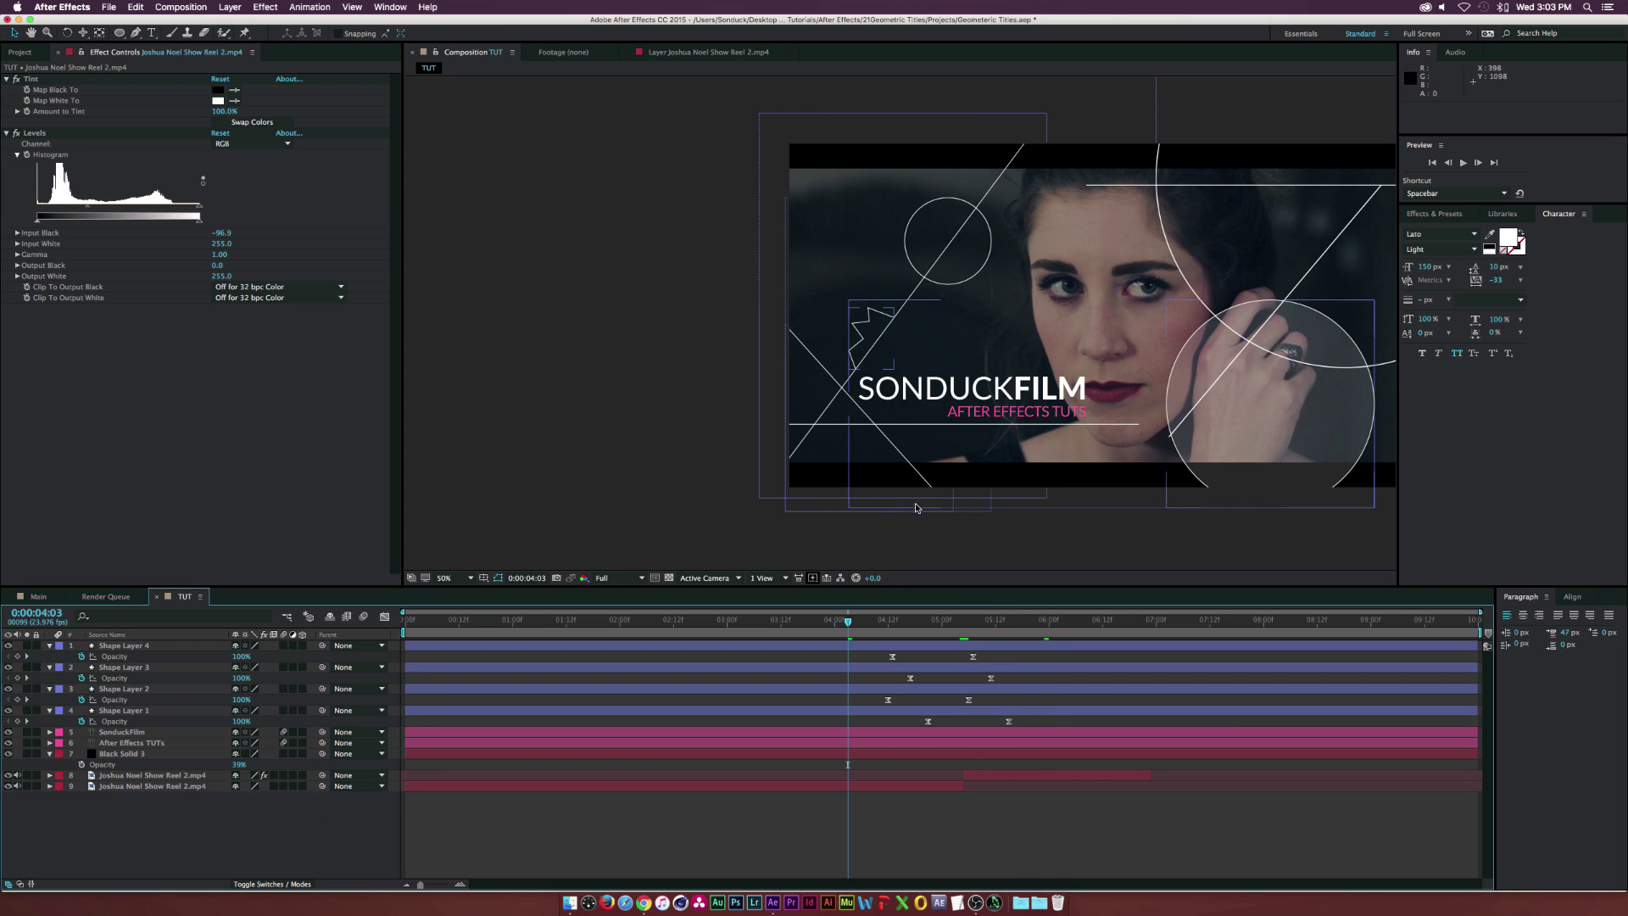
left_click(37, 597)
left_click(184, 597)
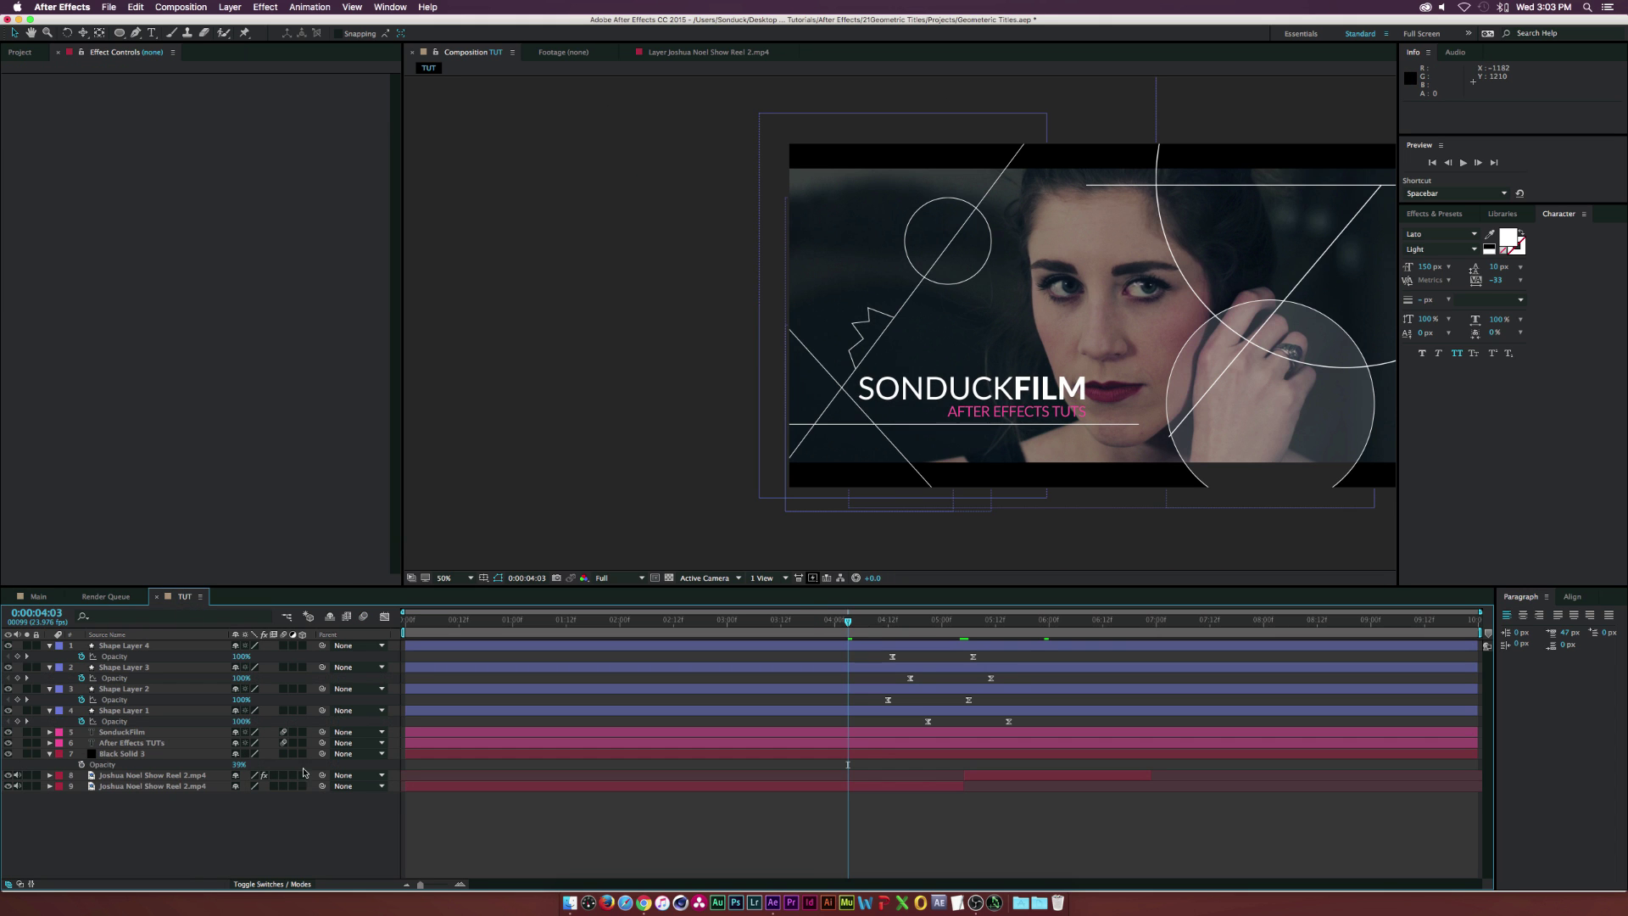
Create a black solid above all layers and mask it with a wide rectangle covering only the frame's upper letterbox strip
left_click_drag(120, 37, 165, 39)
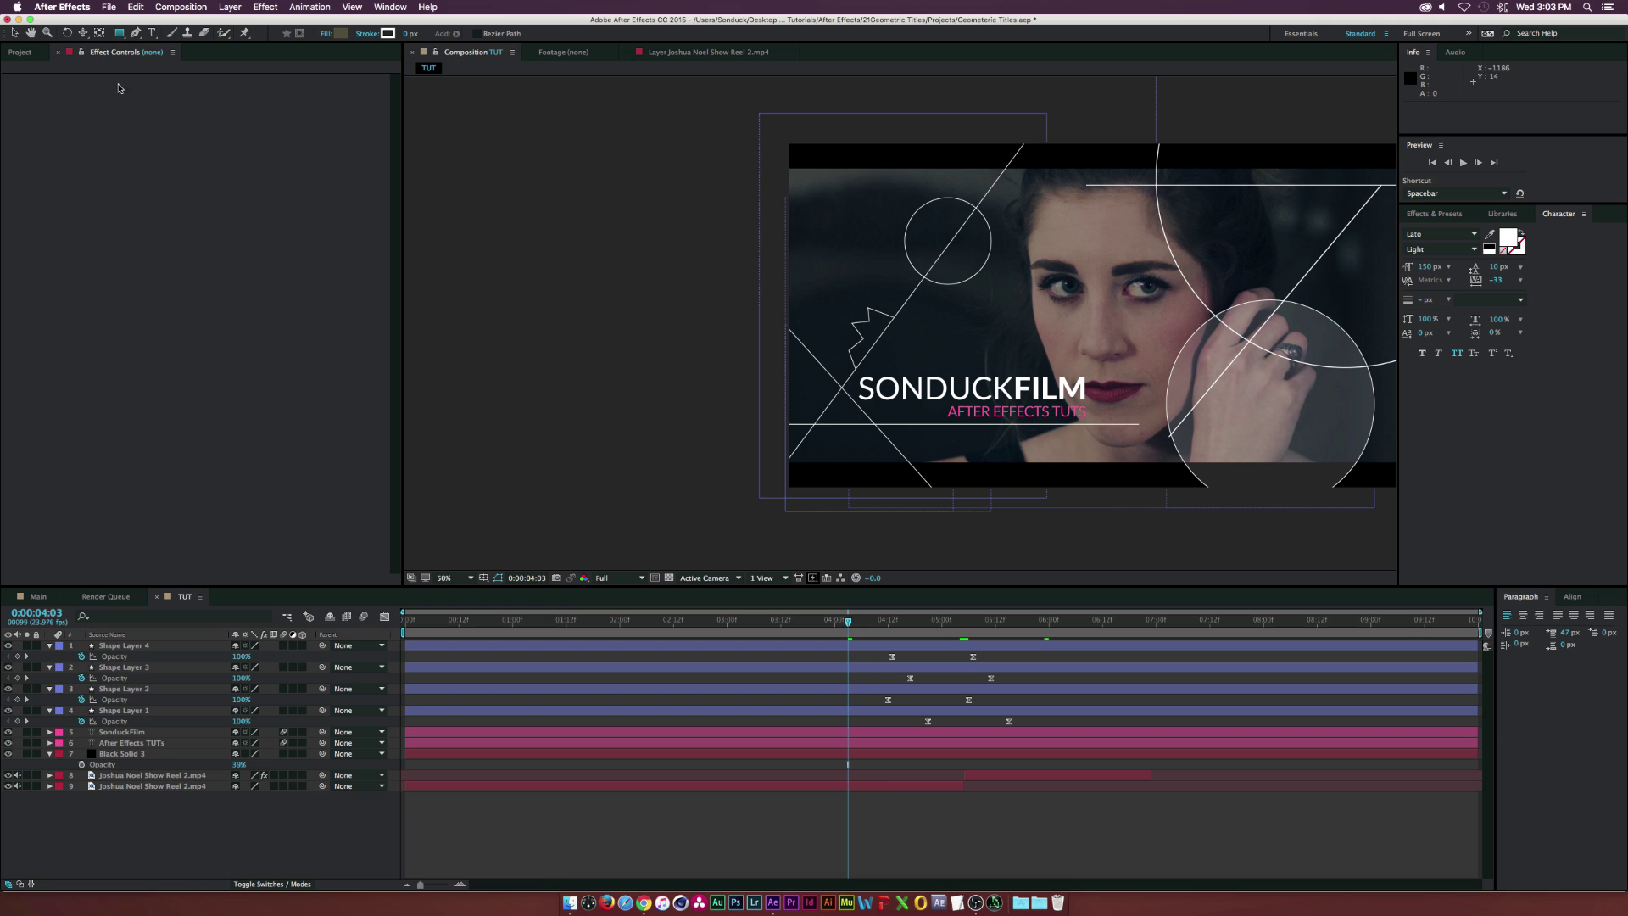
key("super+y")
key("Return")
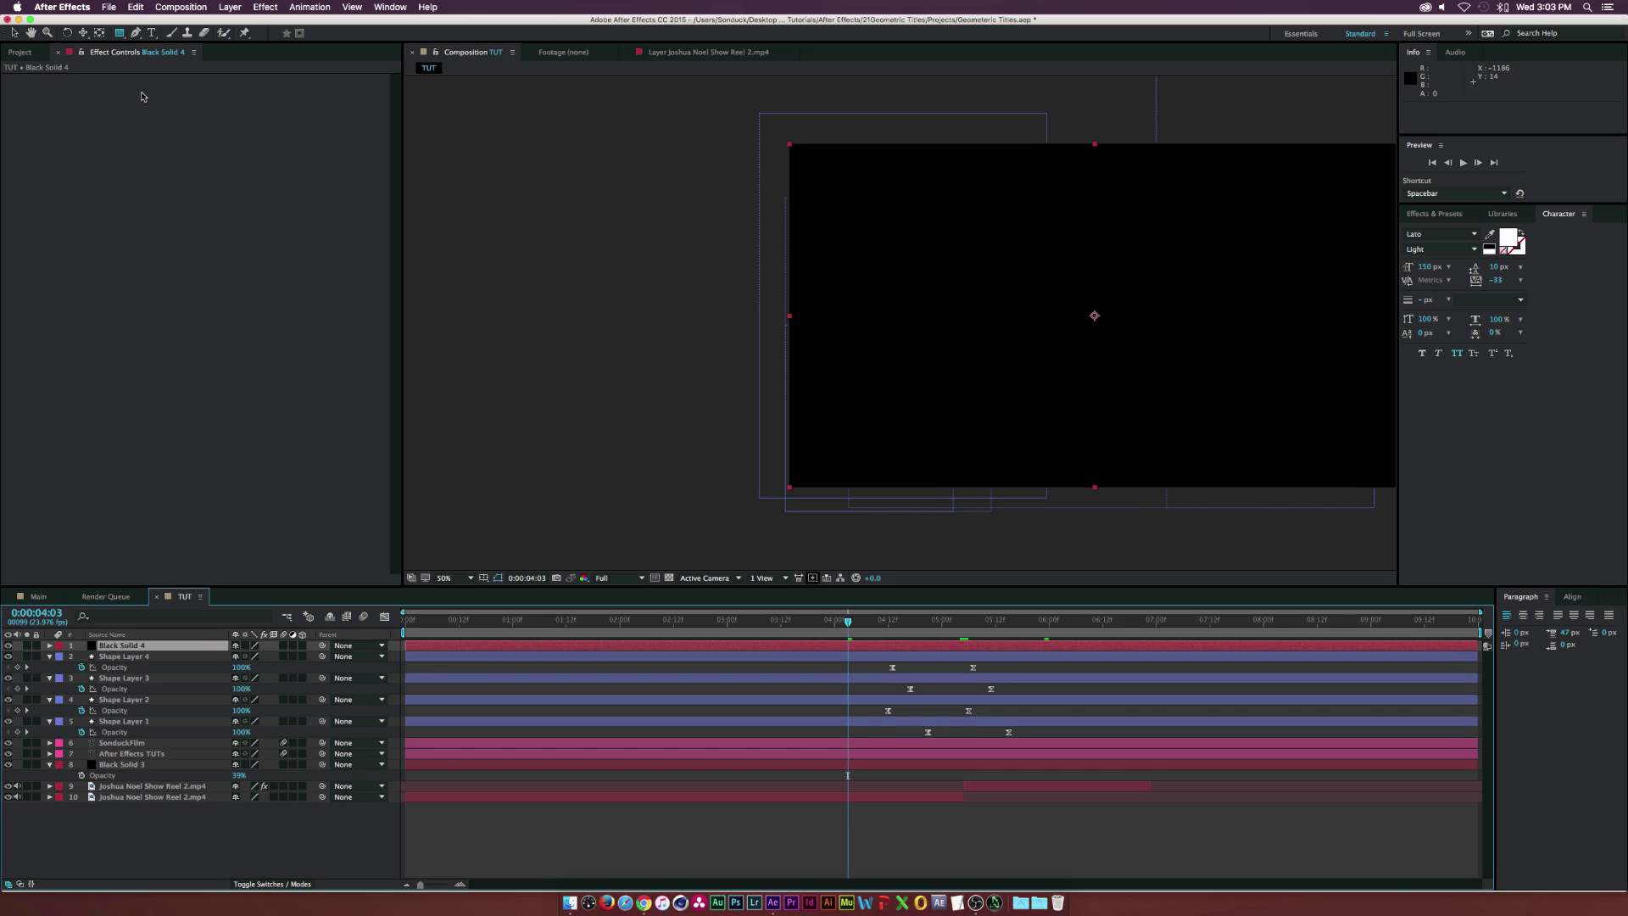
key("space")
left_click_drag(1144, 288, 1029, 329)
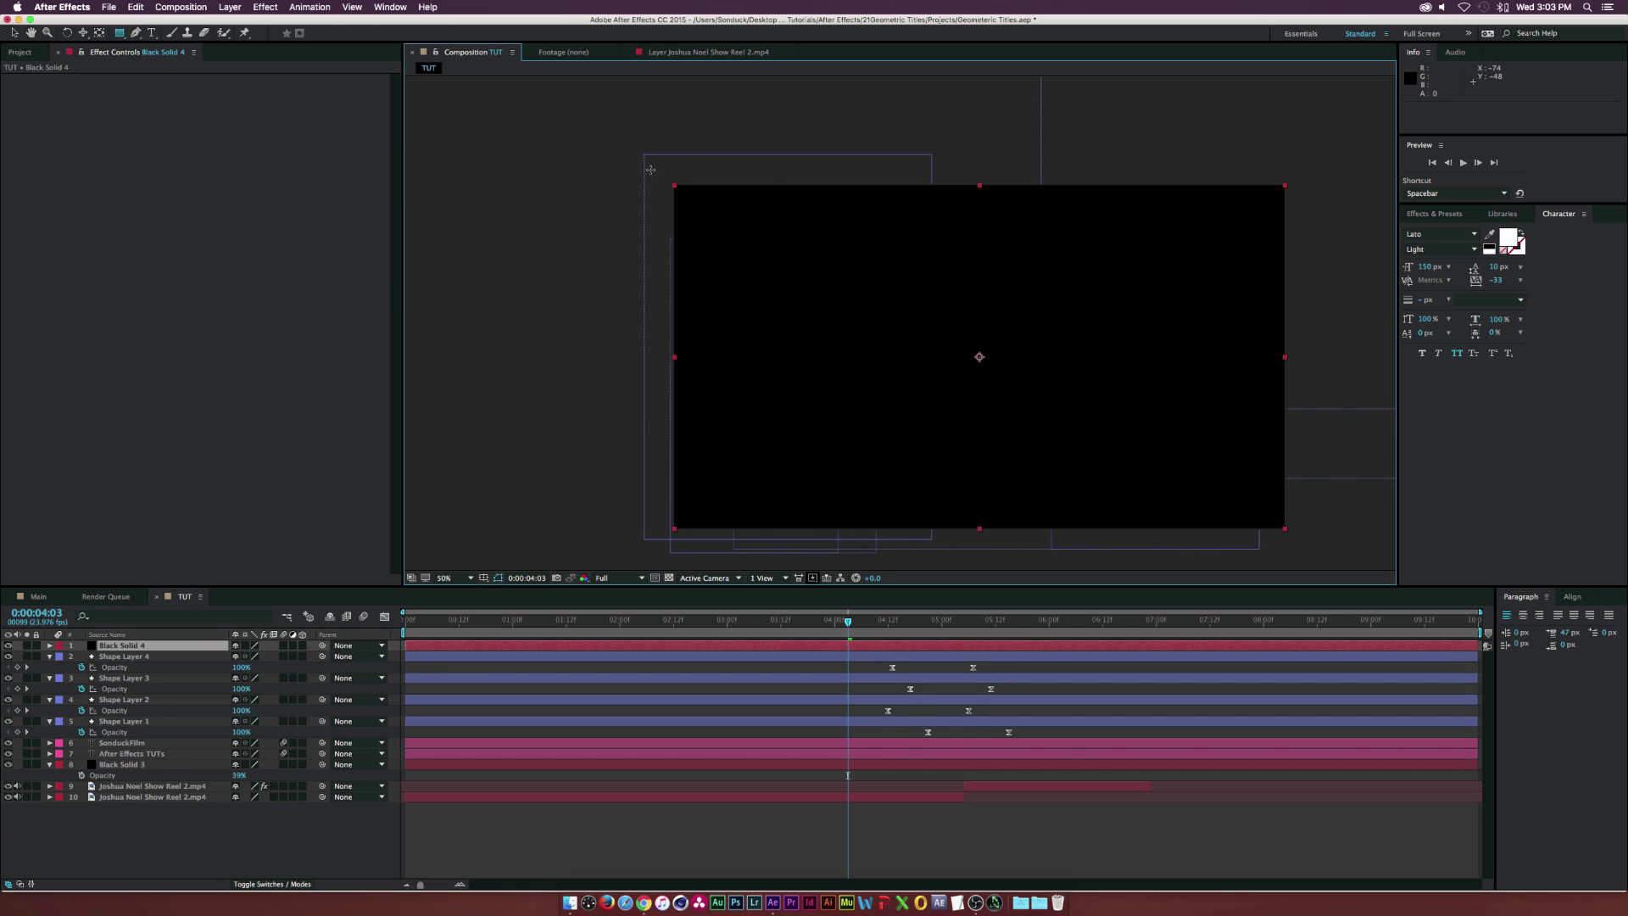
left_click_drag(650, 170, 1297, 210)
left_click(145, 646)
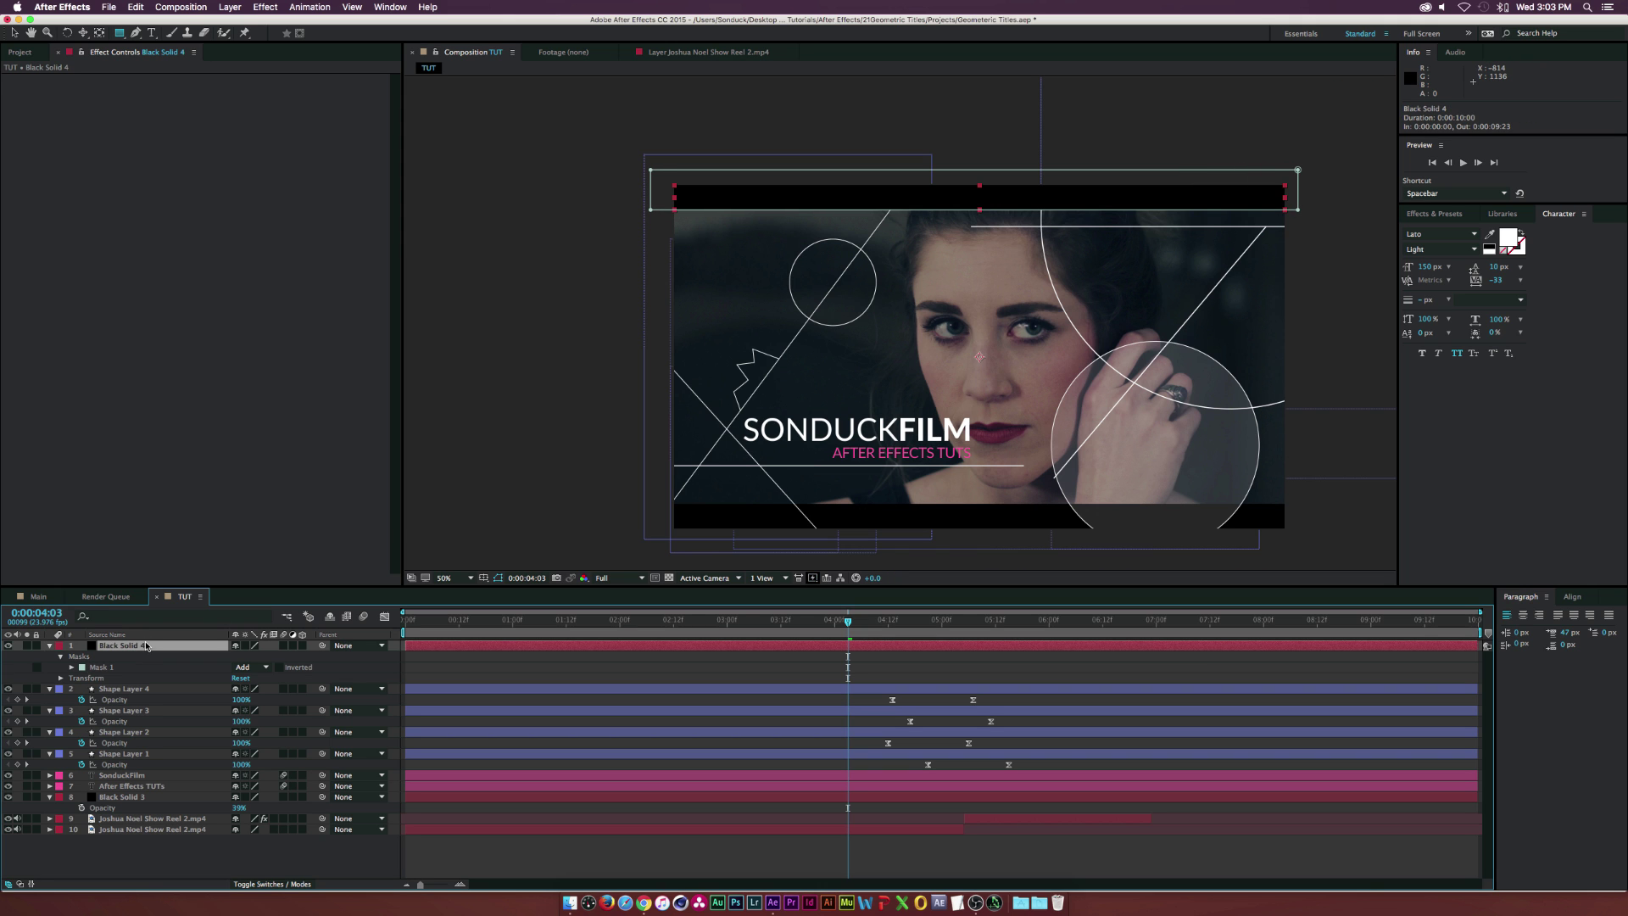
key("super+d")
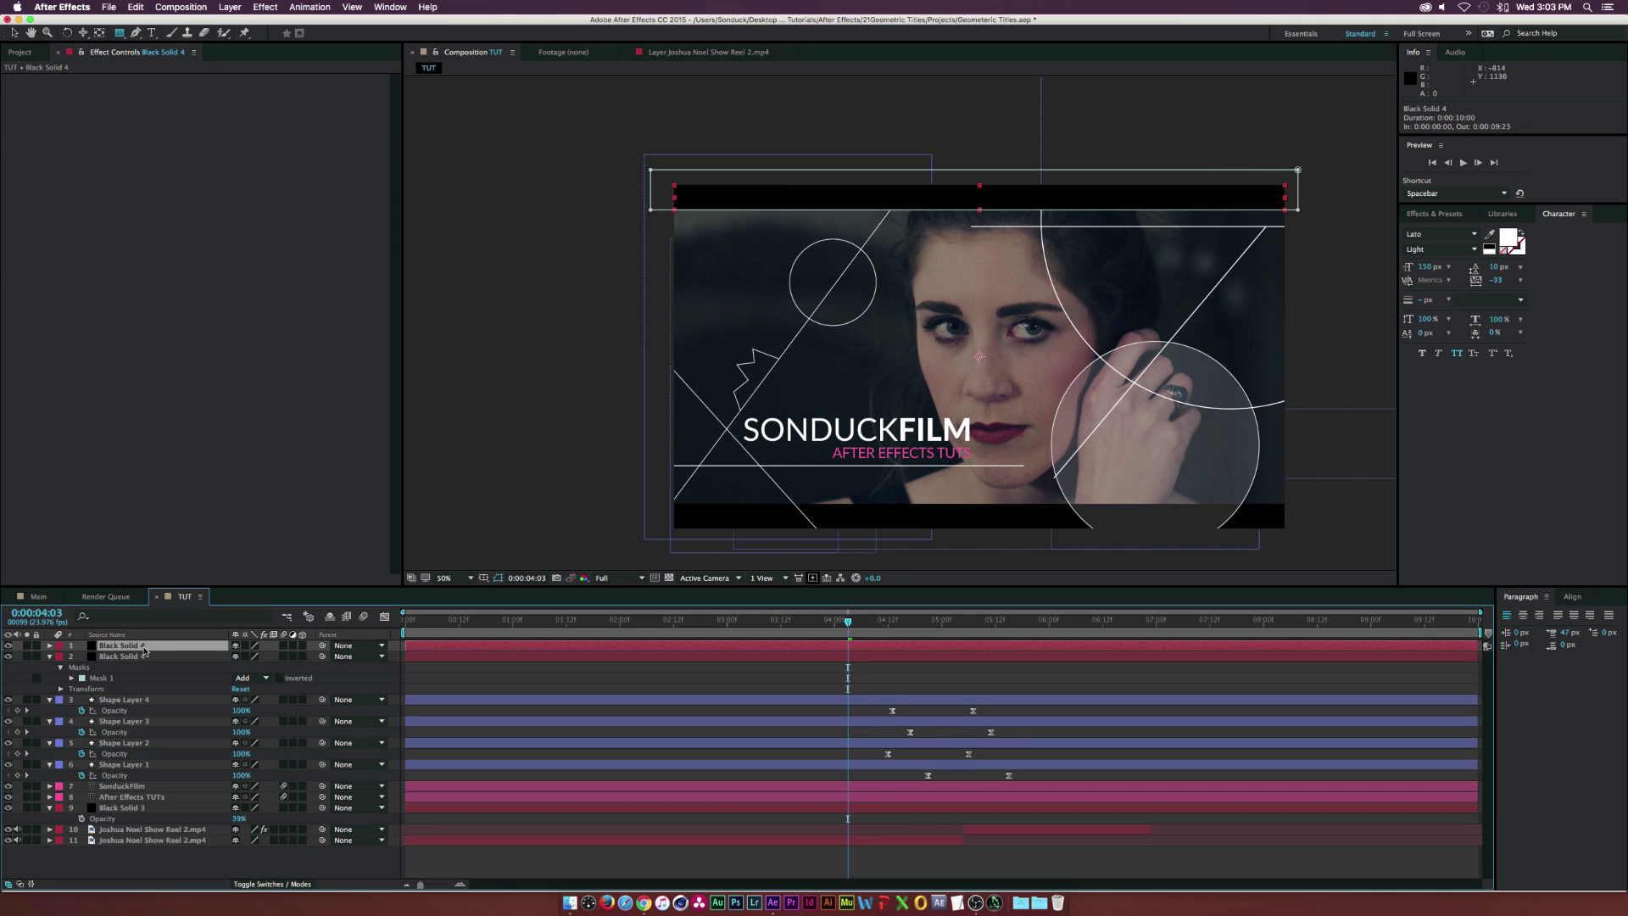
key("Delete")
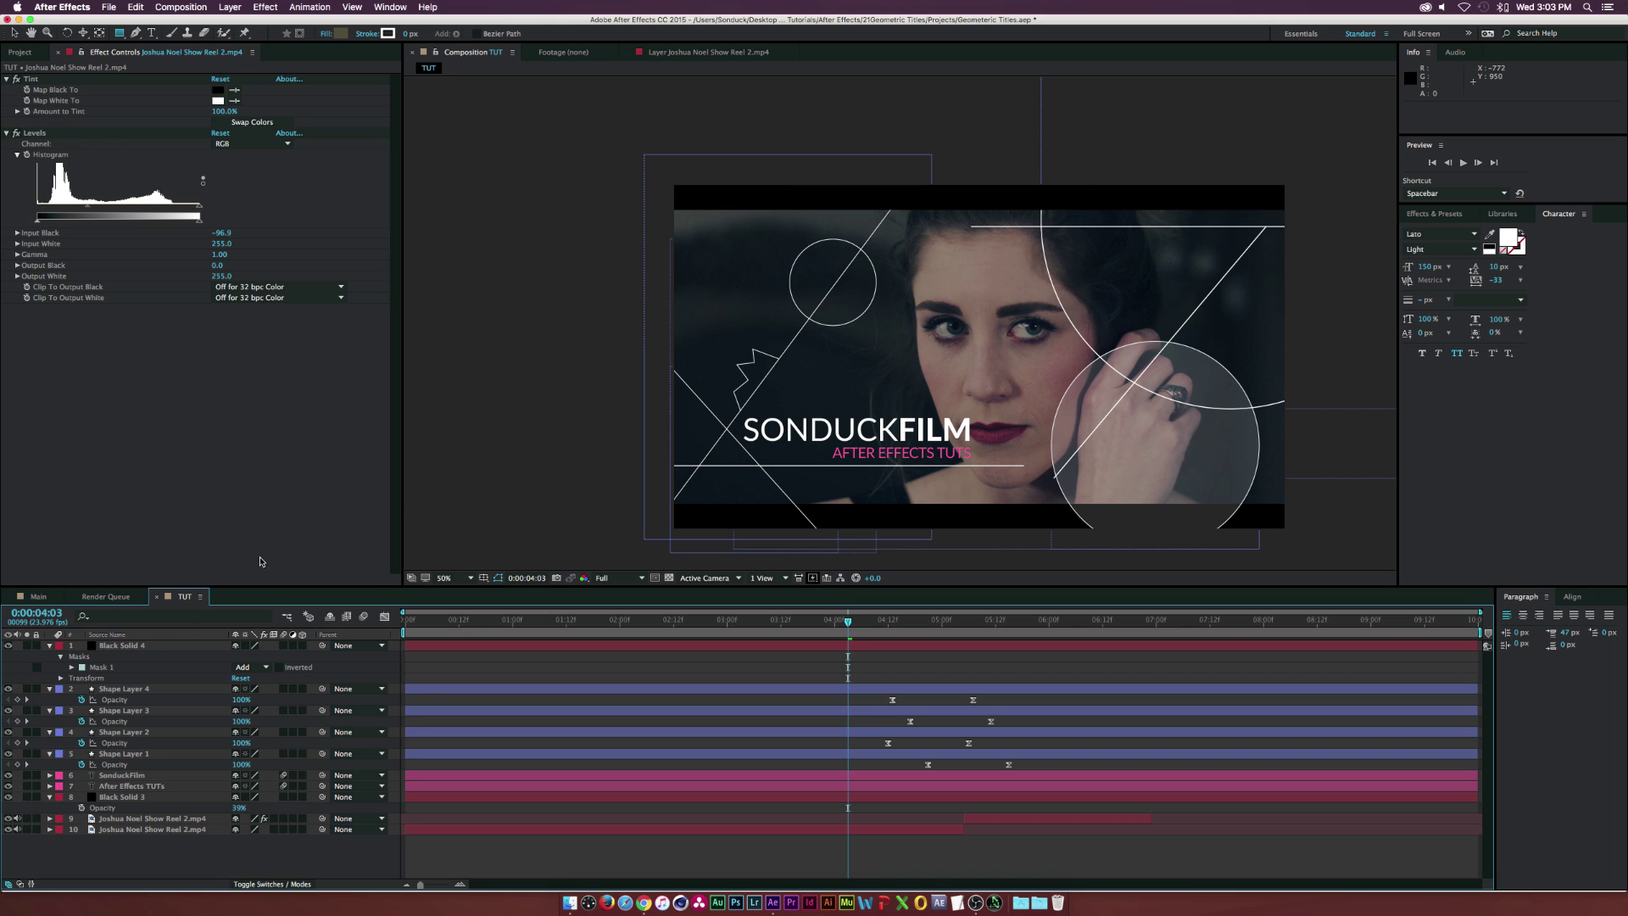
Duplicate the masked black solid and flip the copy vertically to form the lower letterbox bar, then deselect it
left_click(97, 648)
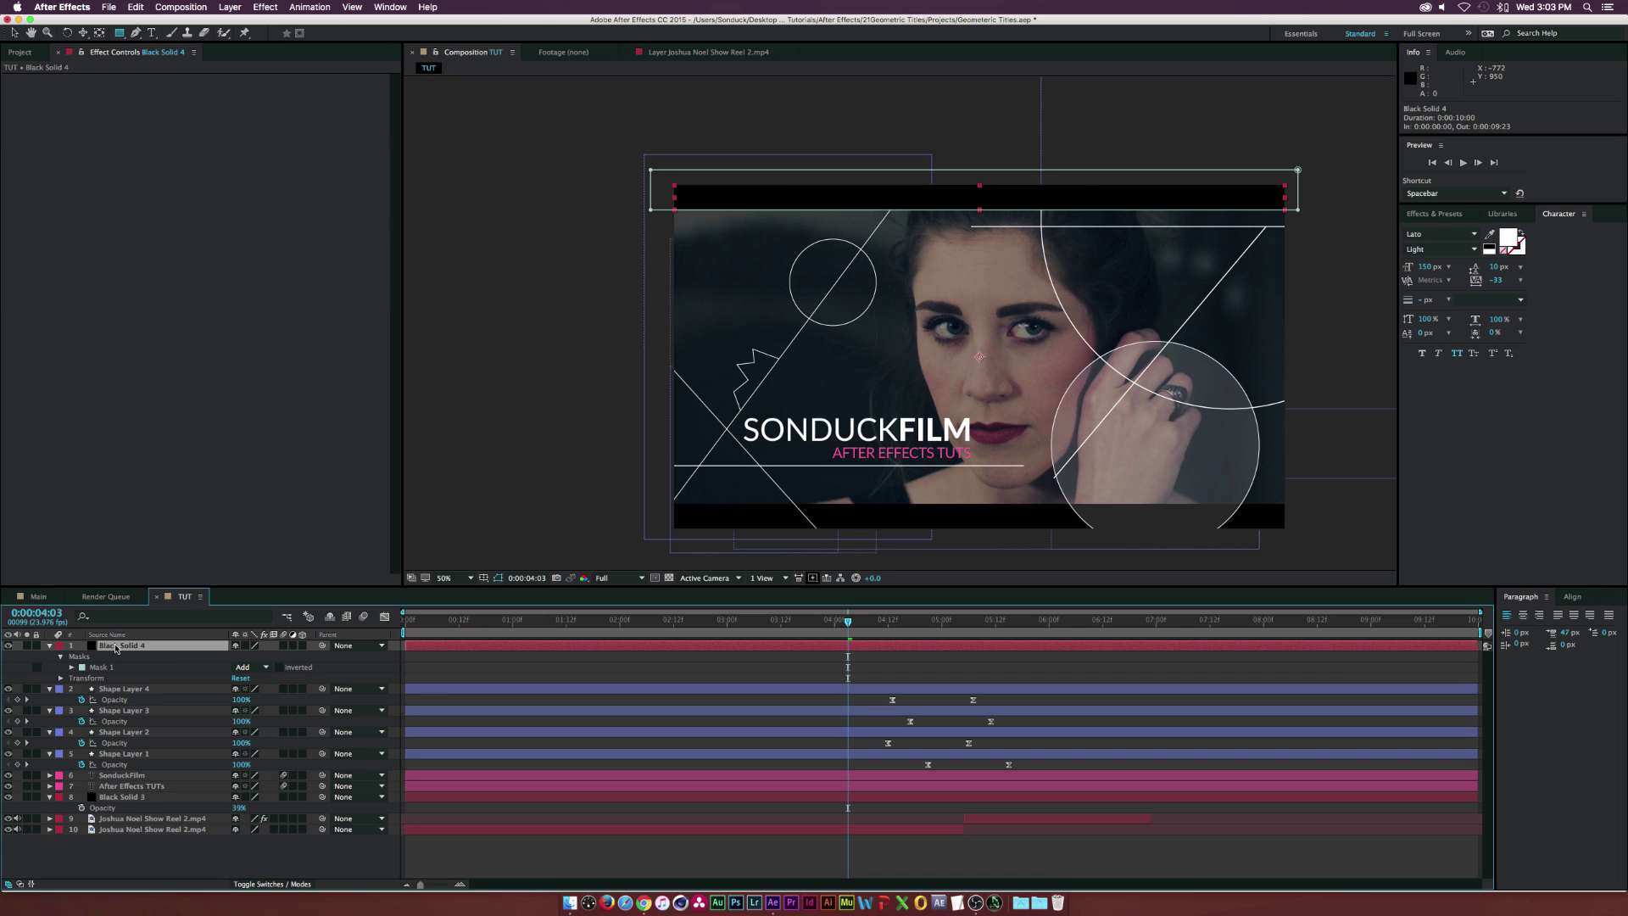
key("super+d")
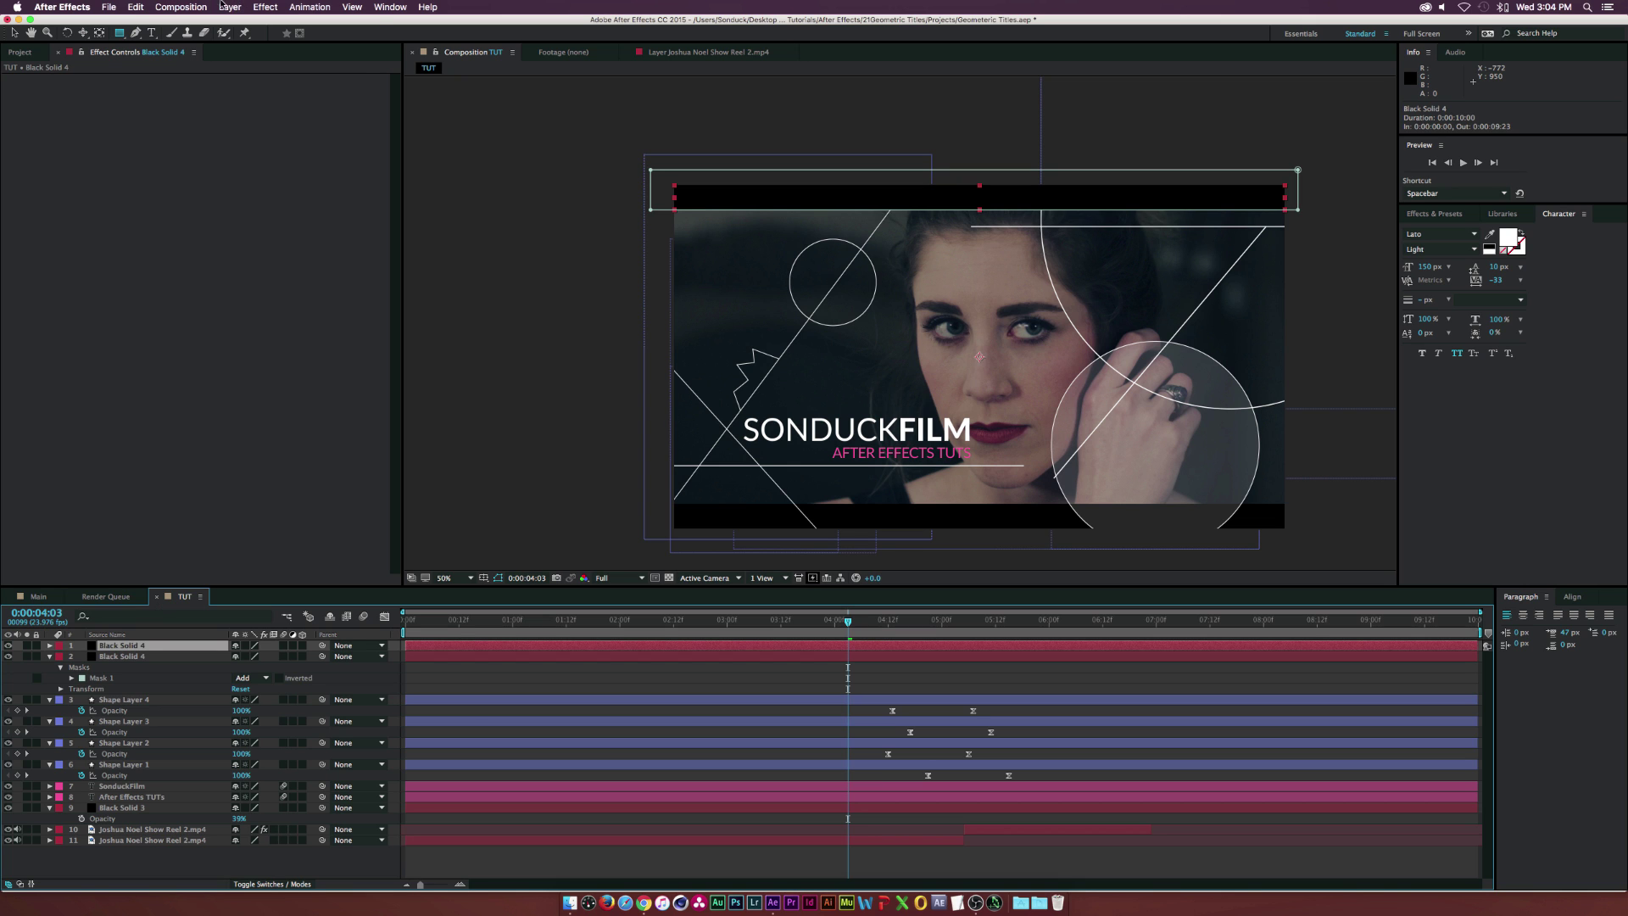
left_click(227, 7)
mouse_move(262, 149)
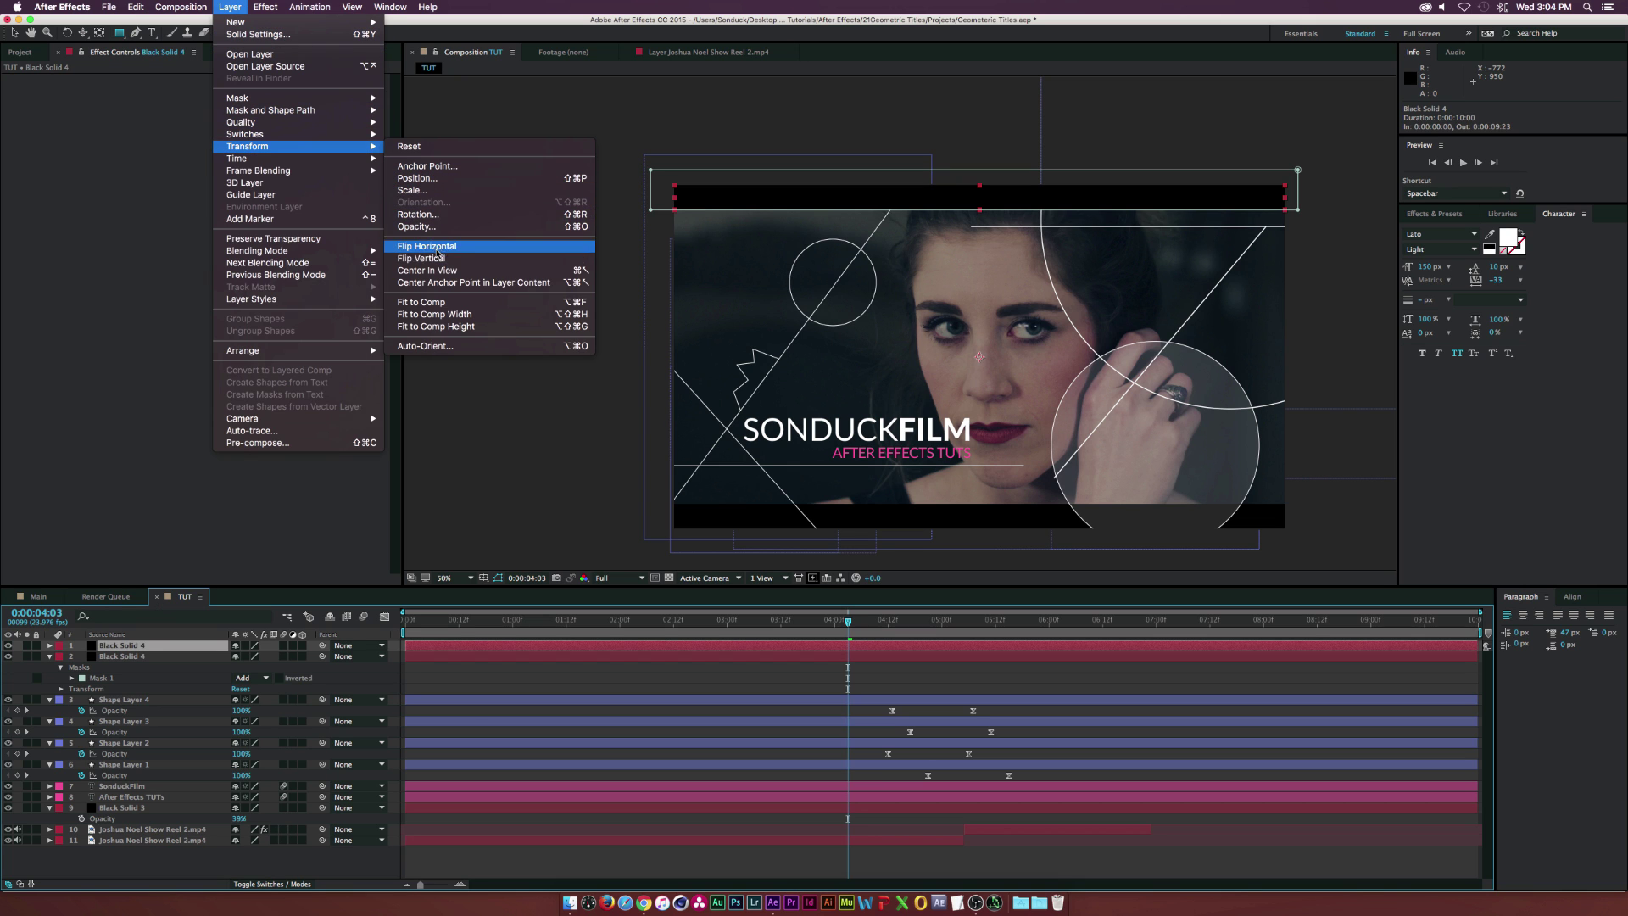
left_click(465, 258)
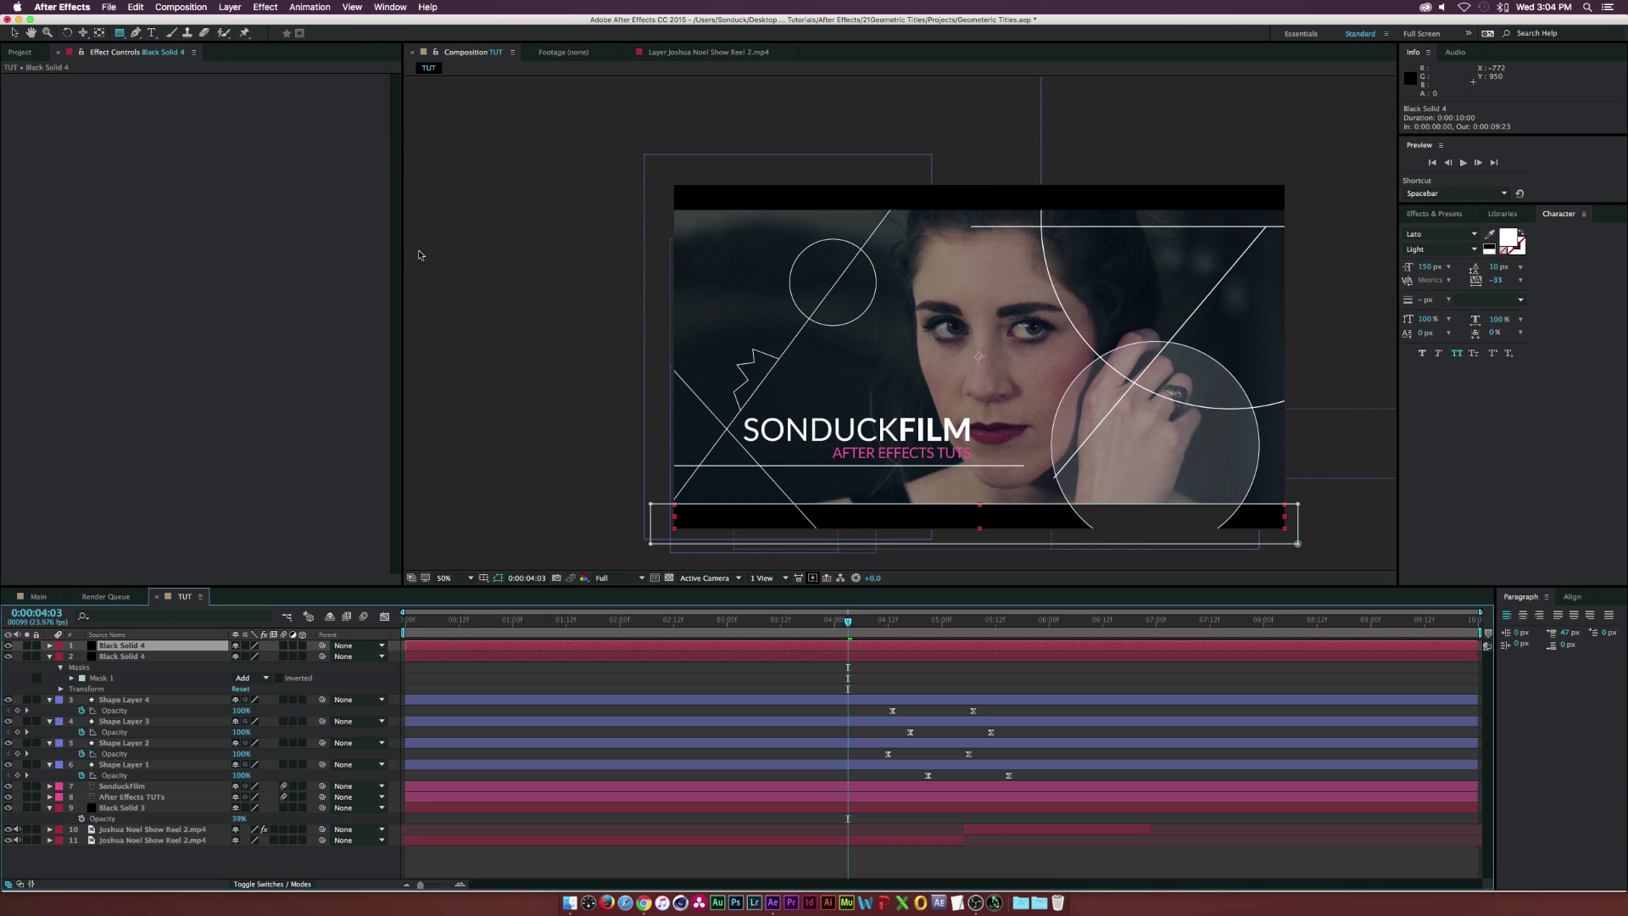
left_click(15, 33)
left_click(352, 321)
left_click(407, 315)
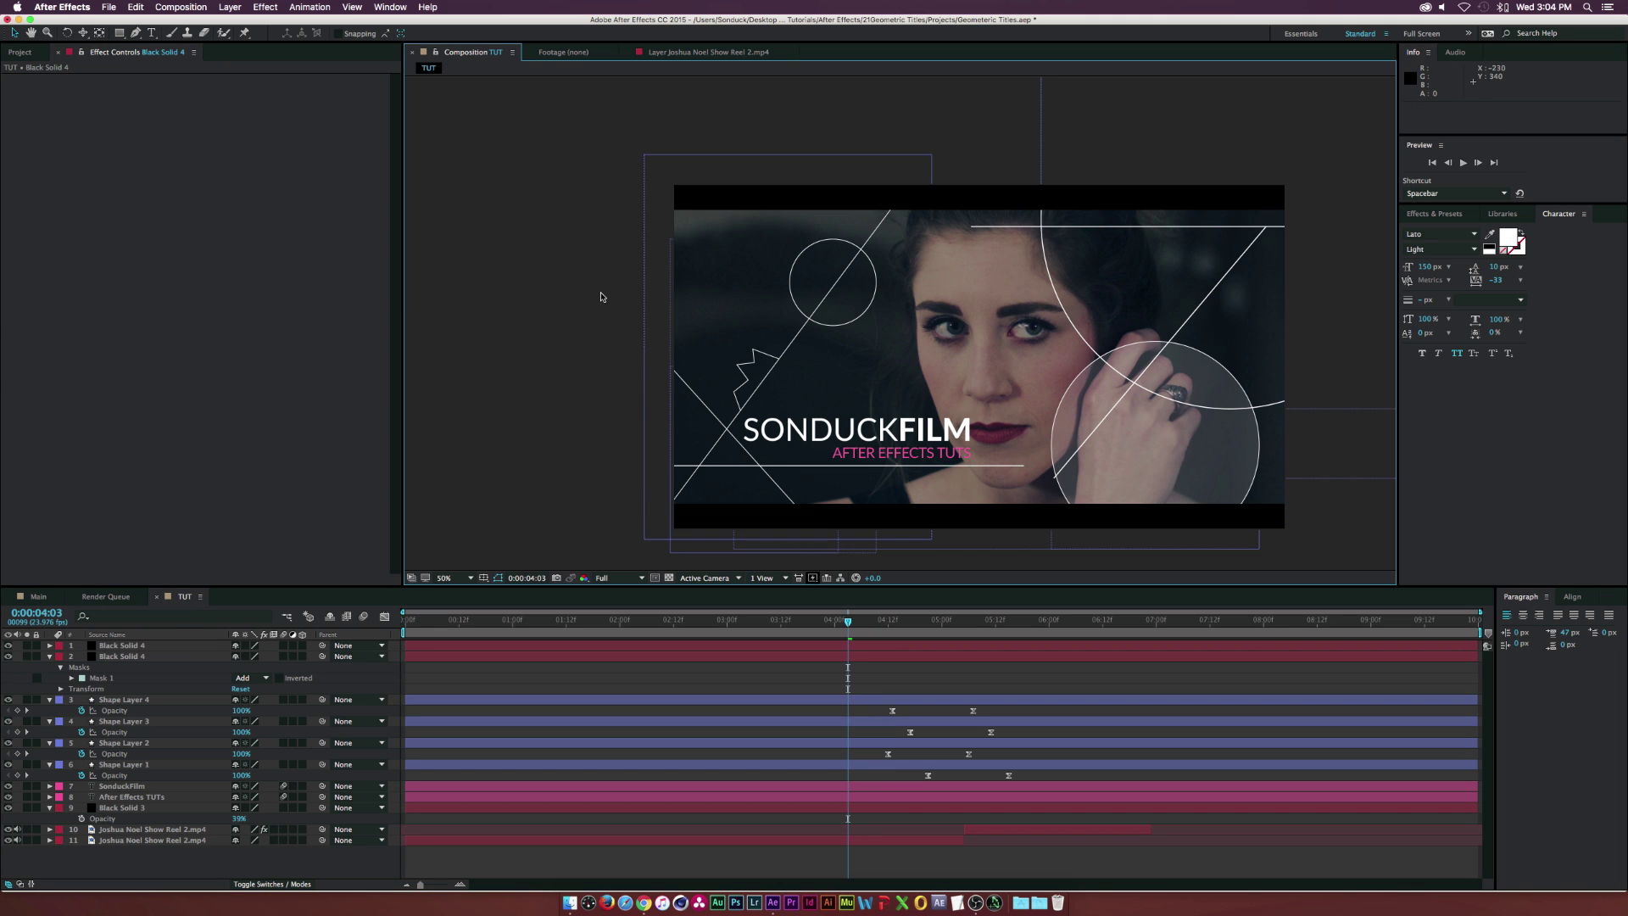
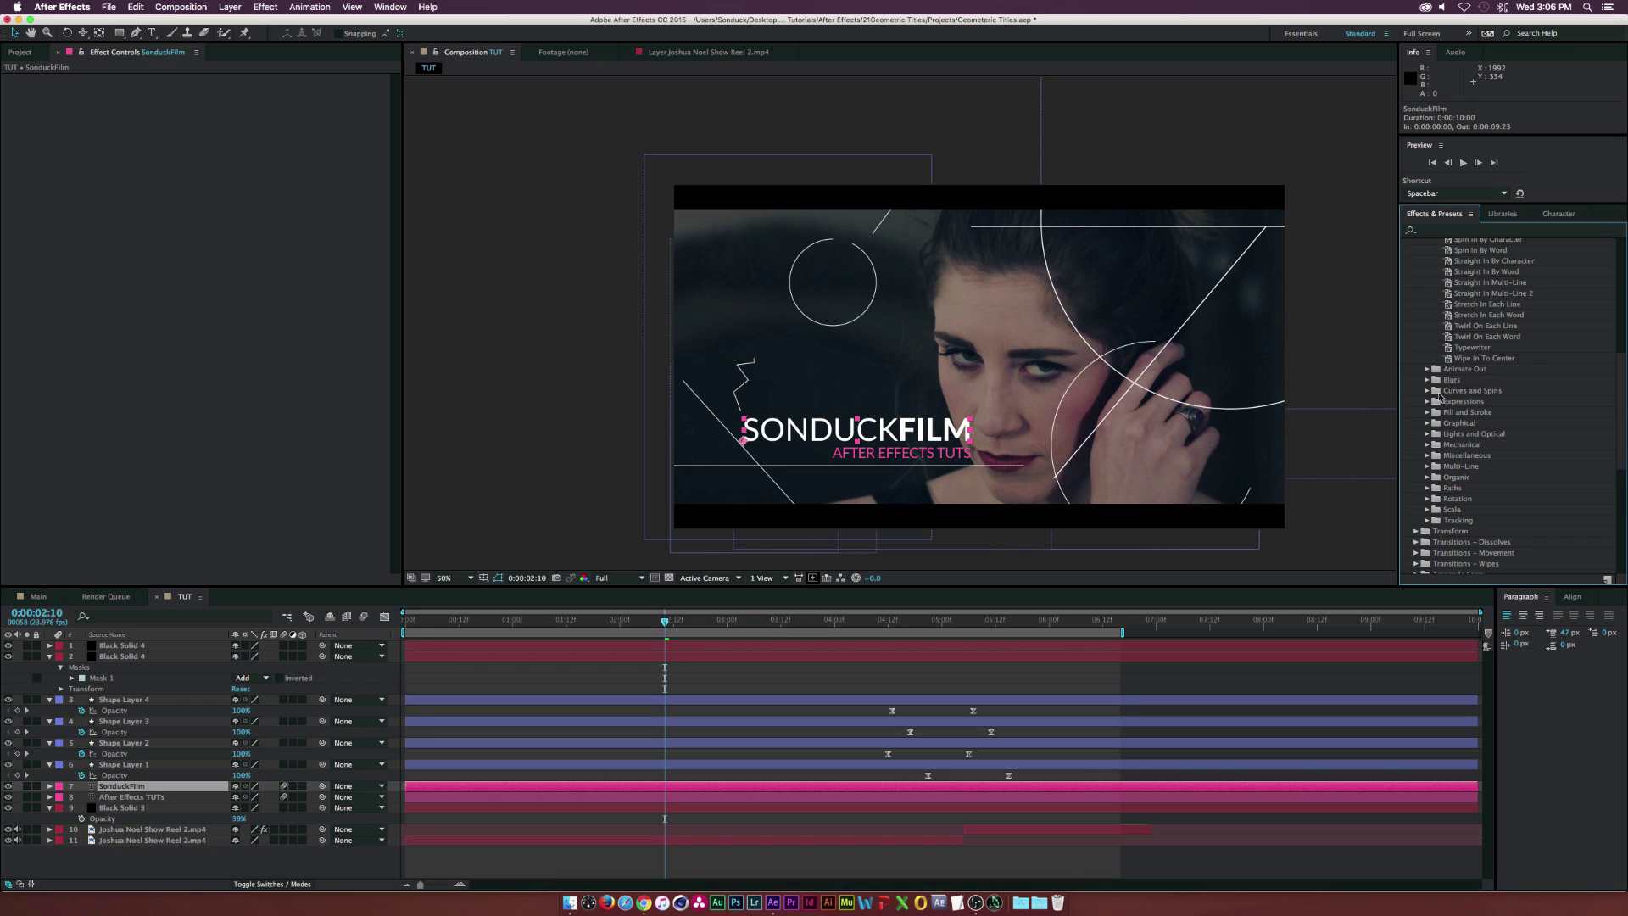
Apply the Evaporate text preset from Blurs to the SonduckFilm layer at 0:00:02:10 and reveal its keyframes
left_click(1428, 380)
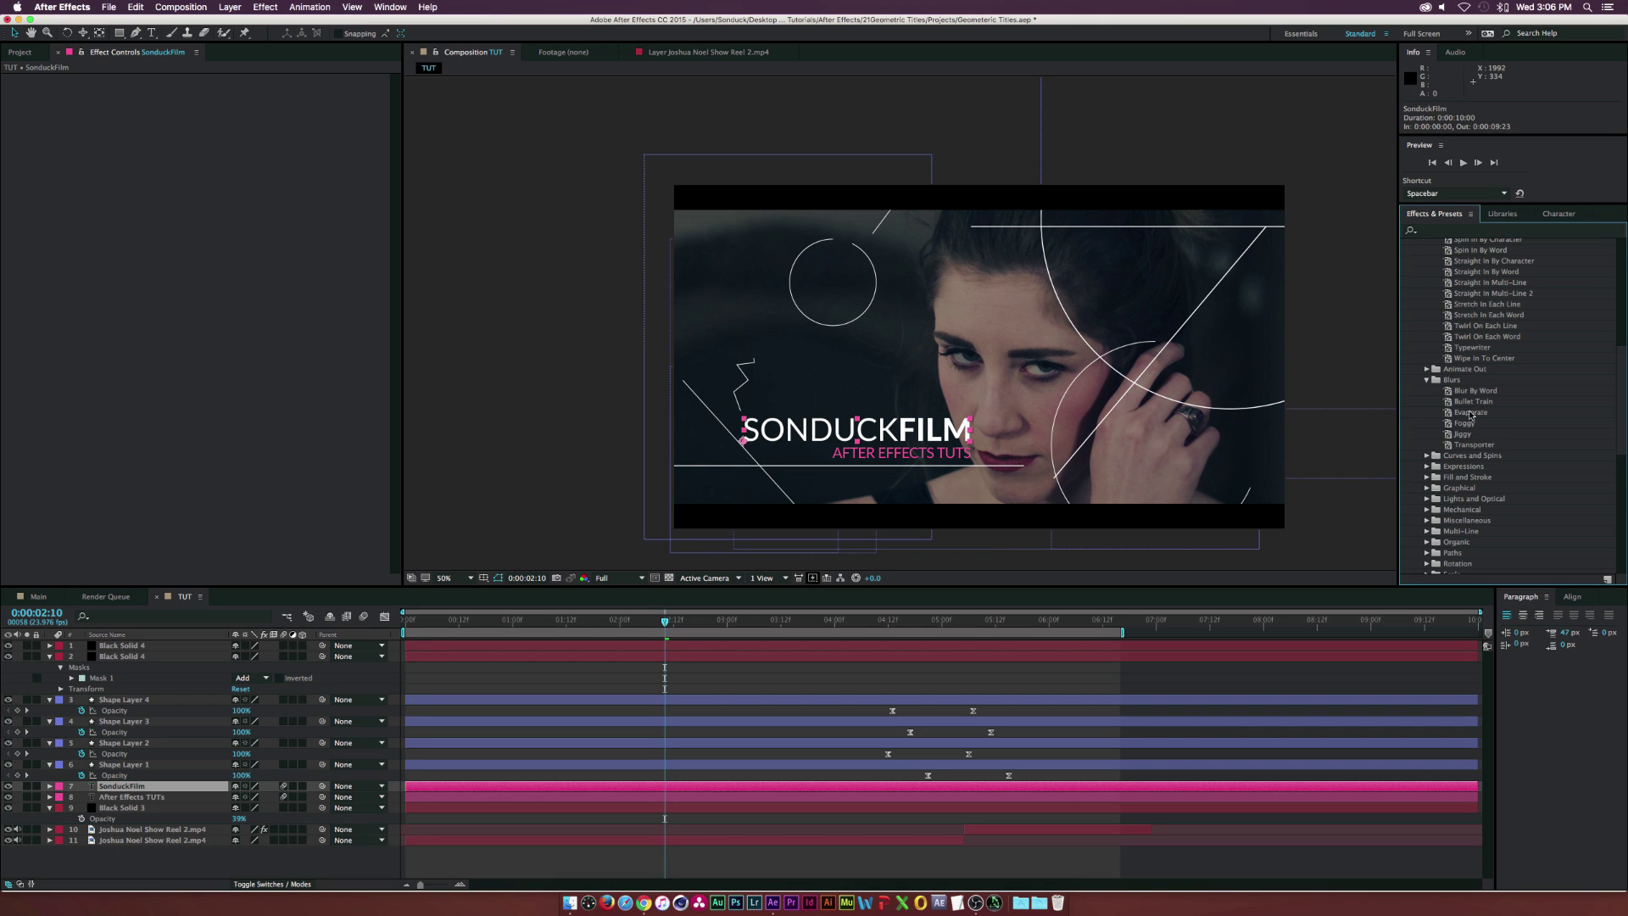
left_click_drag(1471, 414, 173, 785)
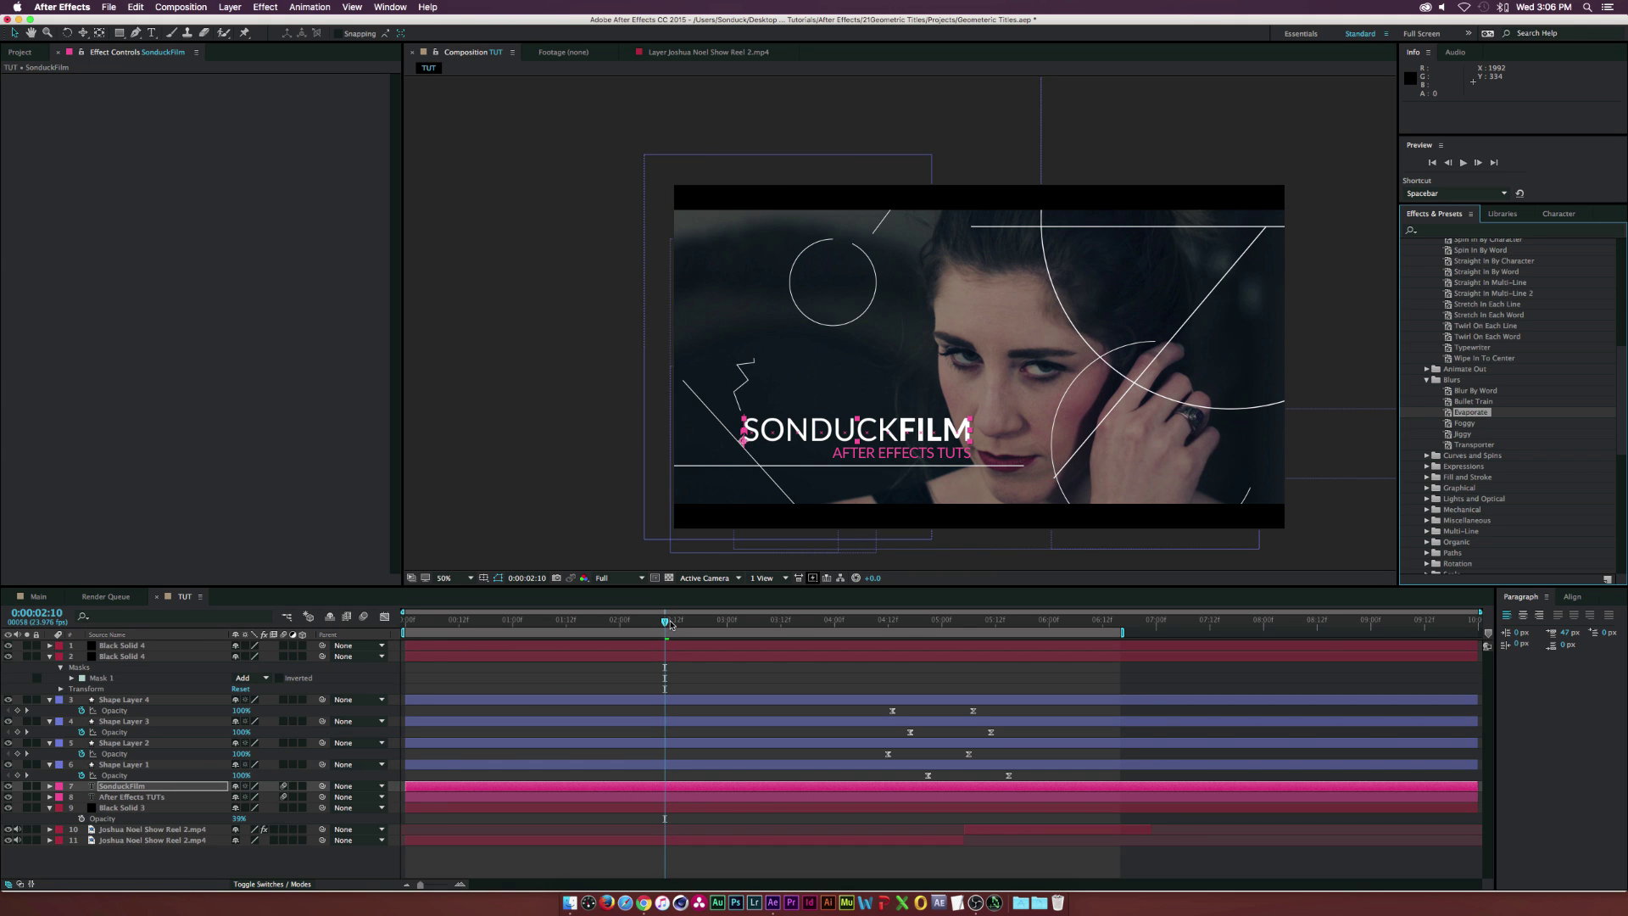
left_click(699, 786)
key("u")
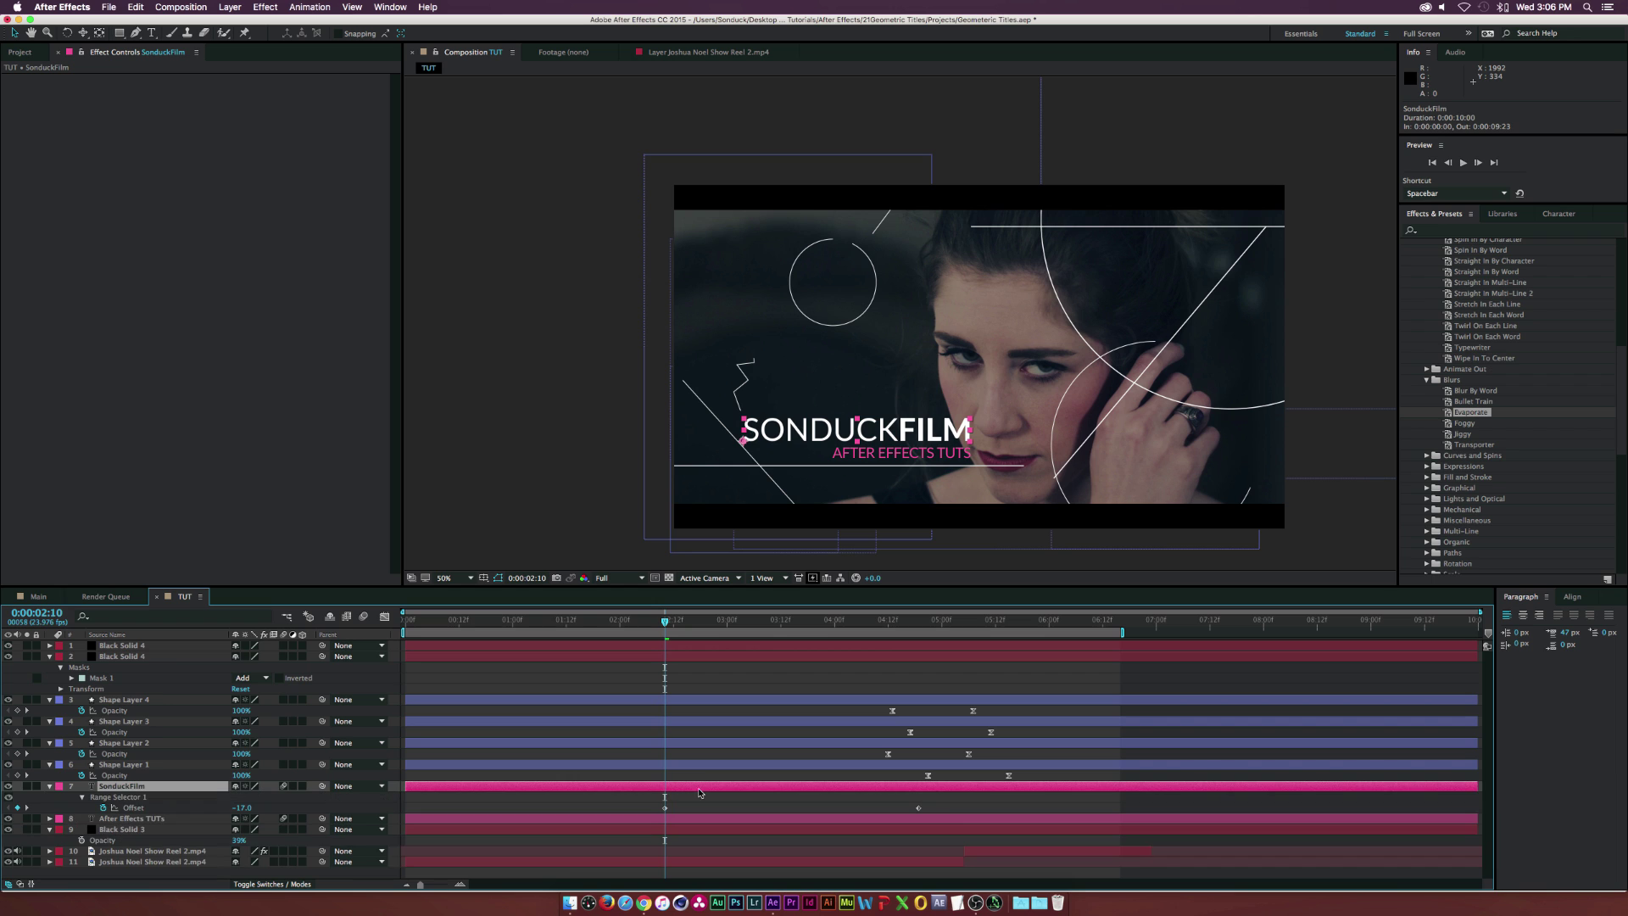
Time-reverse the two Range Selector Offset keyframes of the SonduckFilm layer so the blur animation brings the text in
left_click_drag(954, 817, 670, 814)
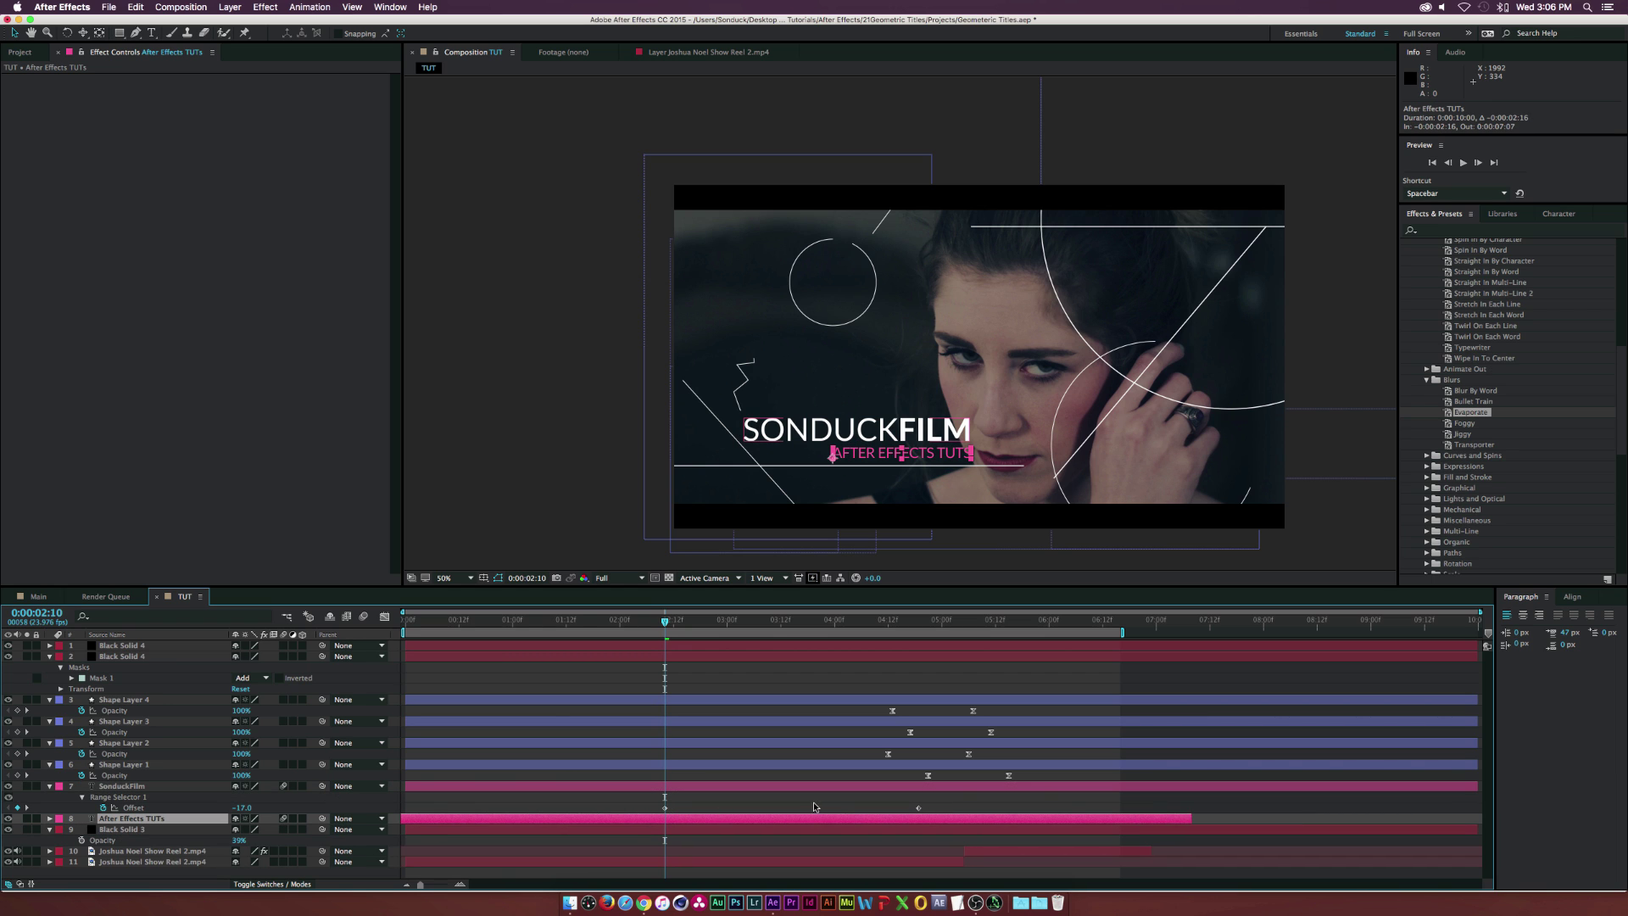
key("super+z")
left_click_drag(946, 797, 628, 816)
right_click(664, 810)
mouse_move(763, 879)
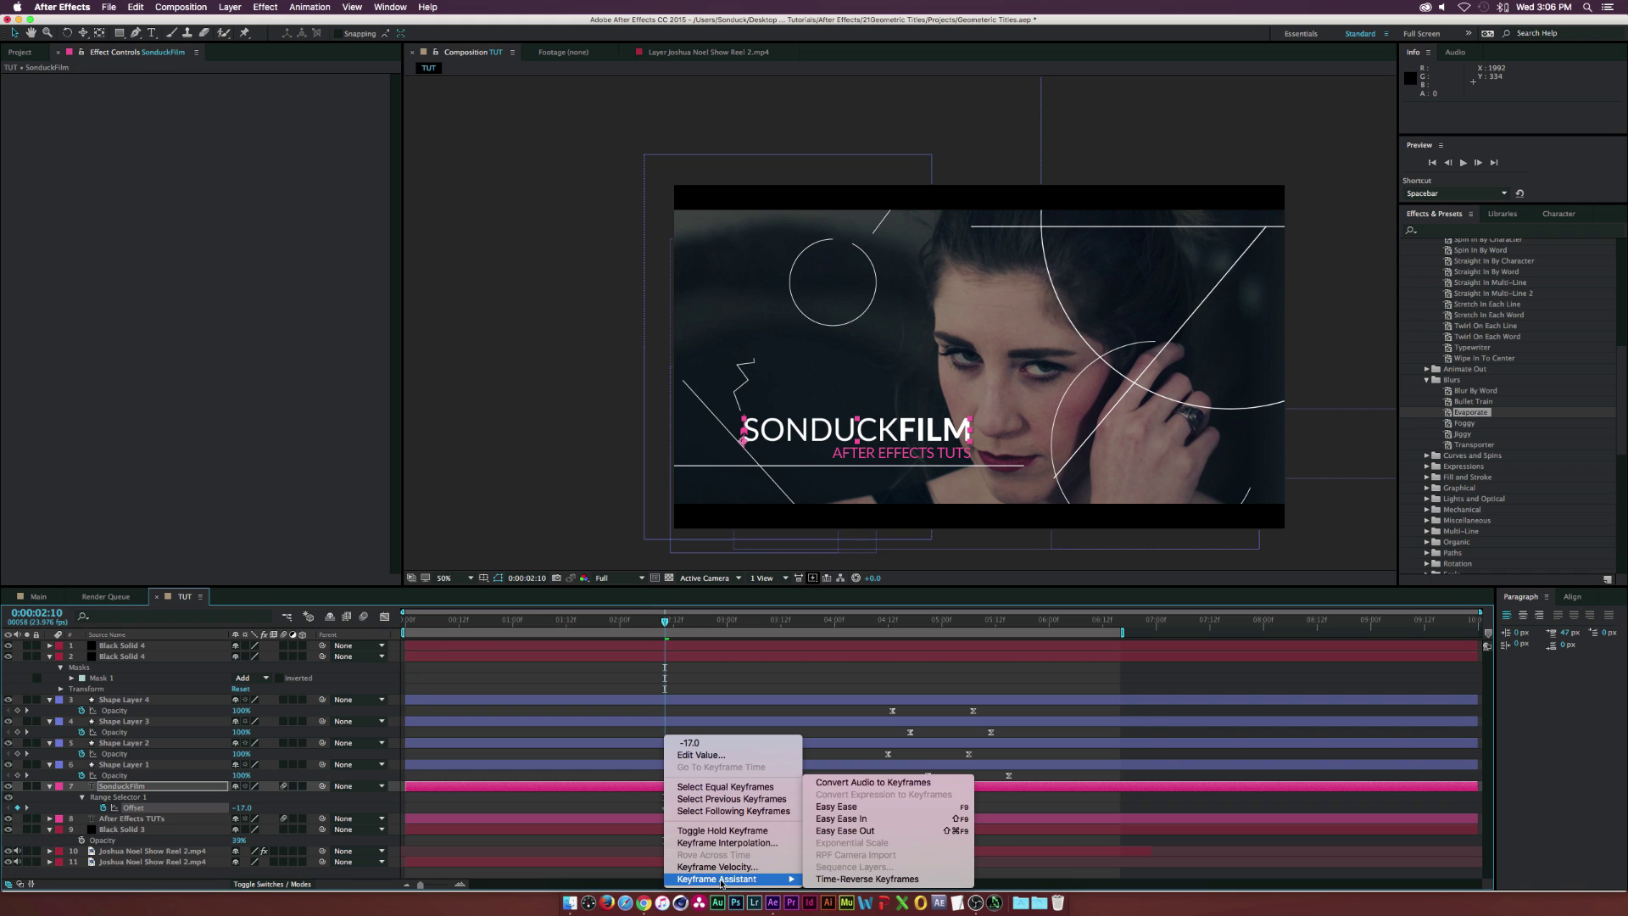
left_click(849, 879)
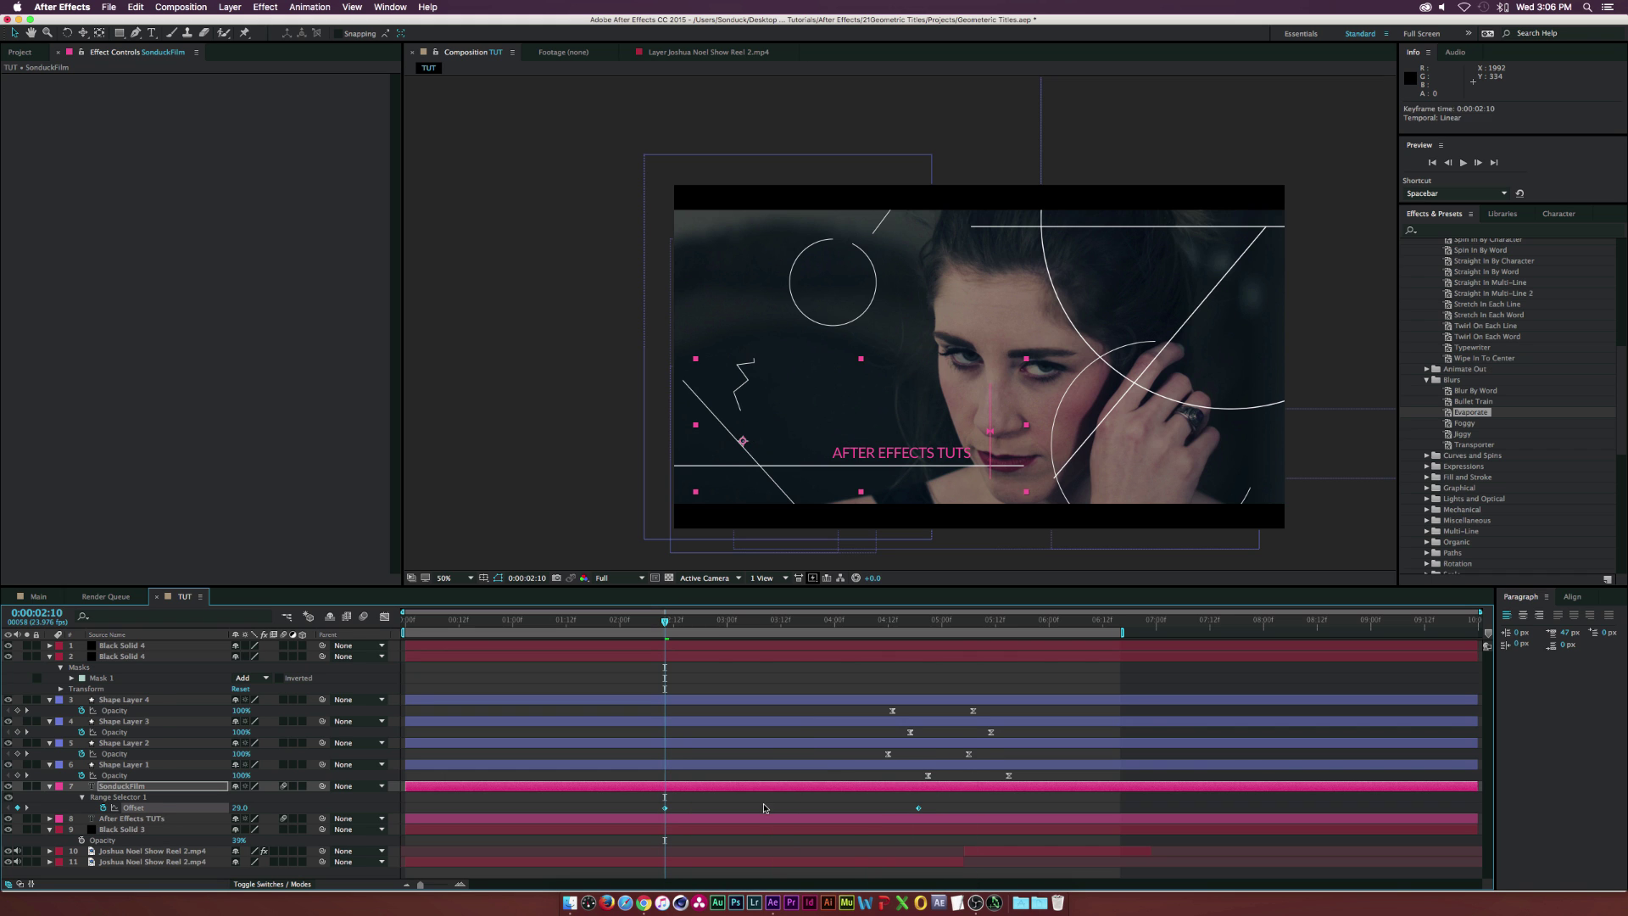
Tighten the SonduckFilm Offset keyframes and move them to start at 0:00:00:04, ending at about 0:00:00:20, then scrub through the reveal
left_click(903, 814)
left_click_drag(916, 811, 818, 817)
left_click(654, 811)
left_click_drag(666, 809, 424, 810)
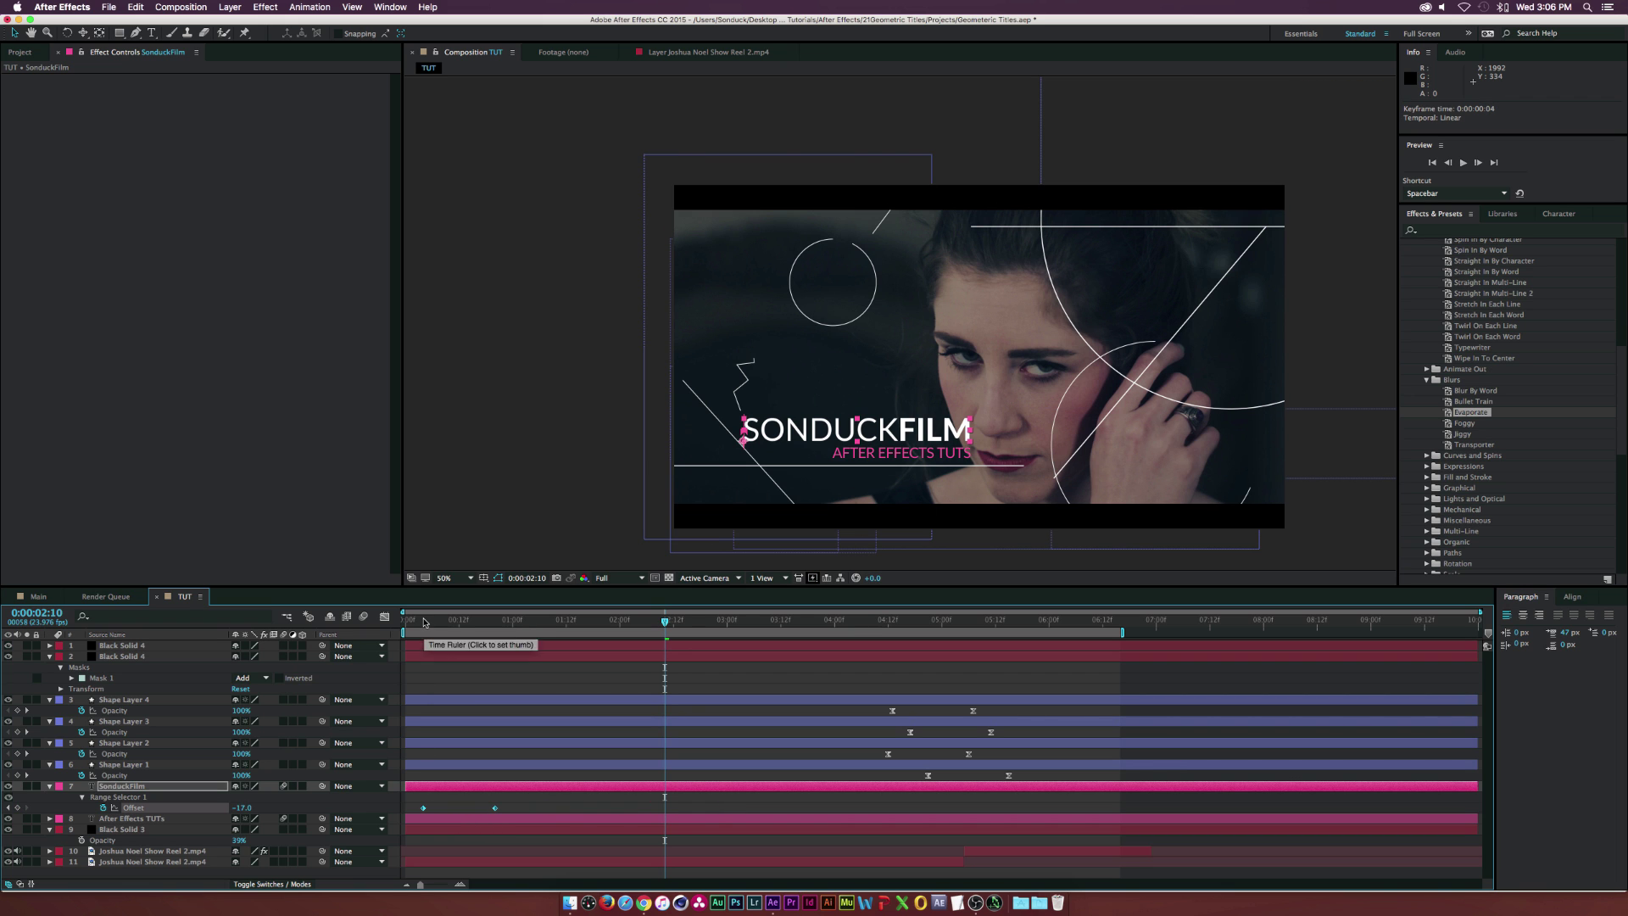
left_click_drag(424, 622, 487, 625)
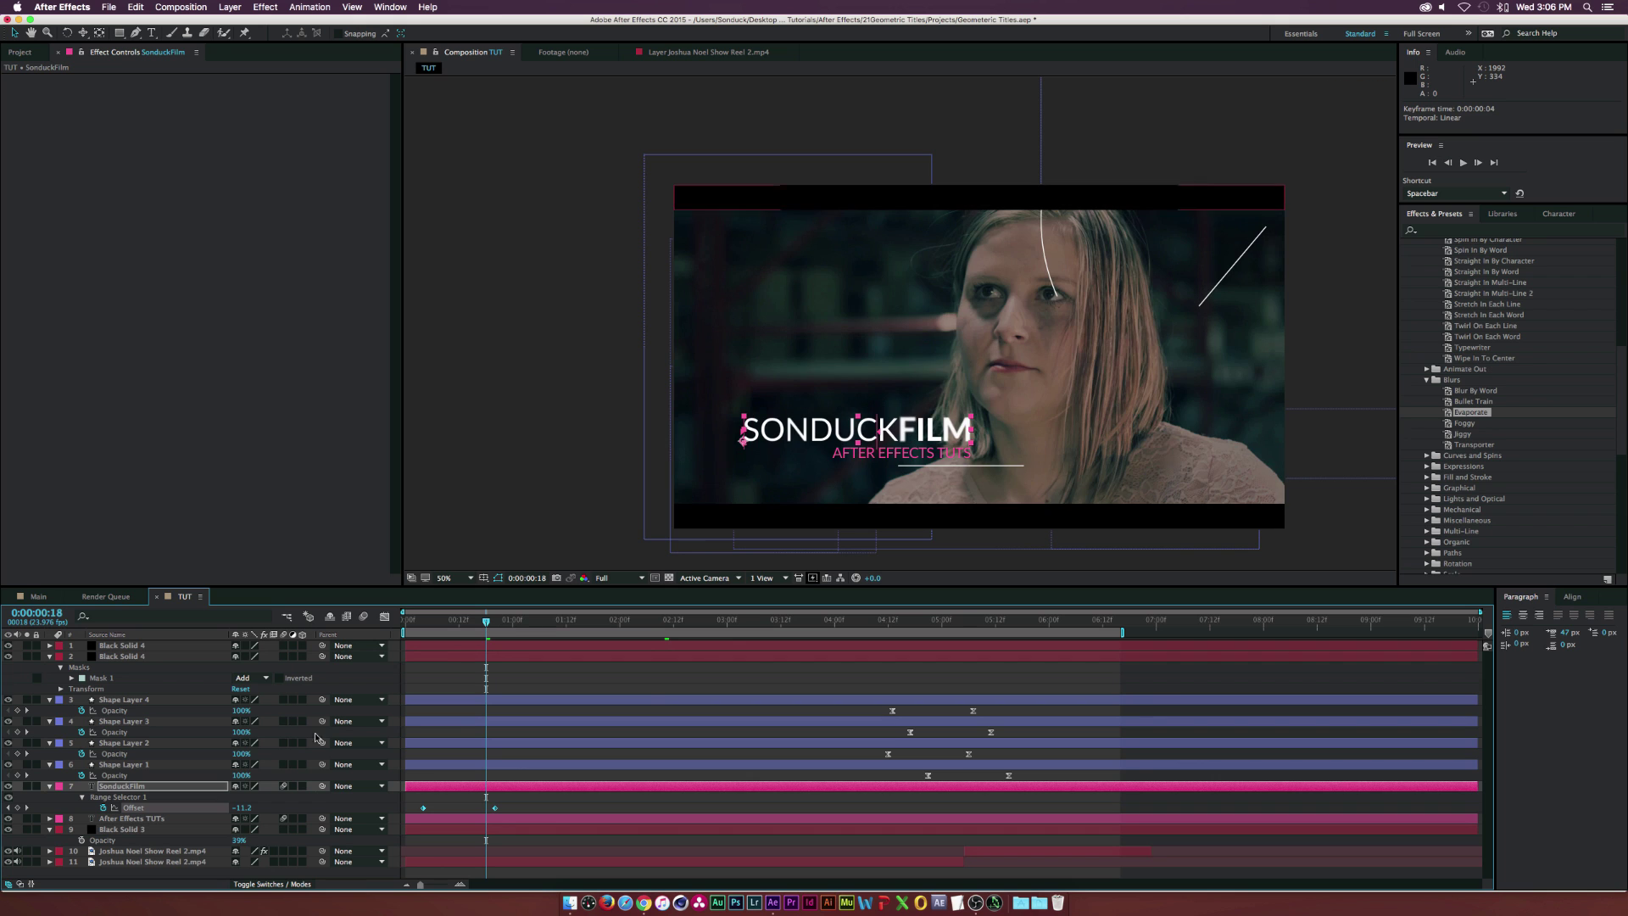
Apply the Random Fade Up preset from the Animate In text presets to the After Effects TUTs layer at 0:00:00:18
left_click(151, 819)
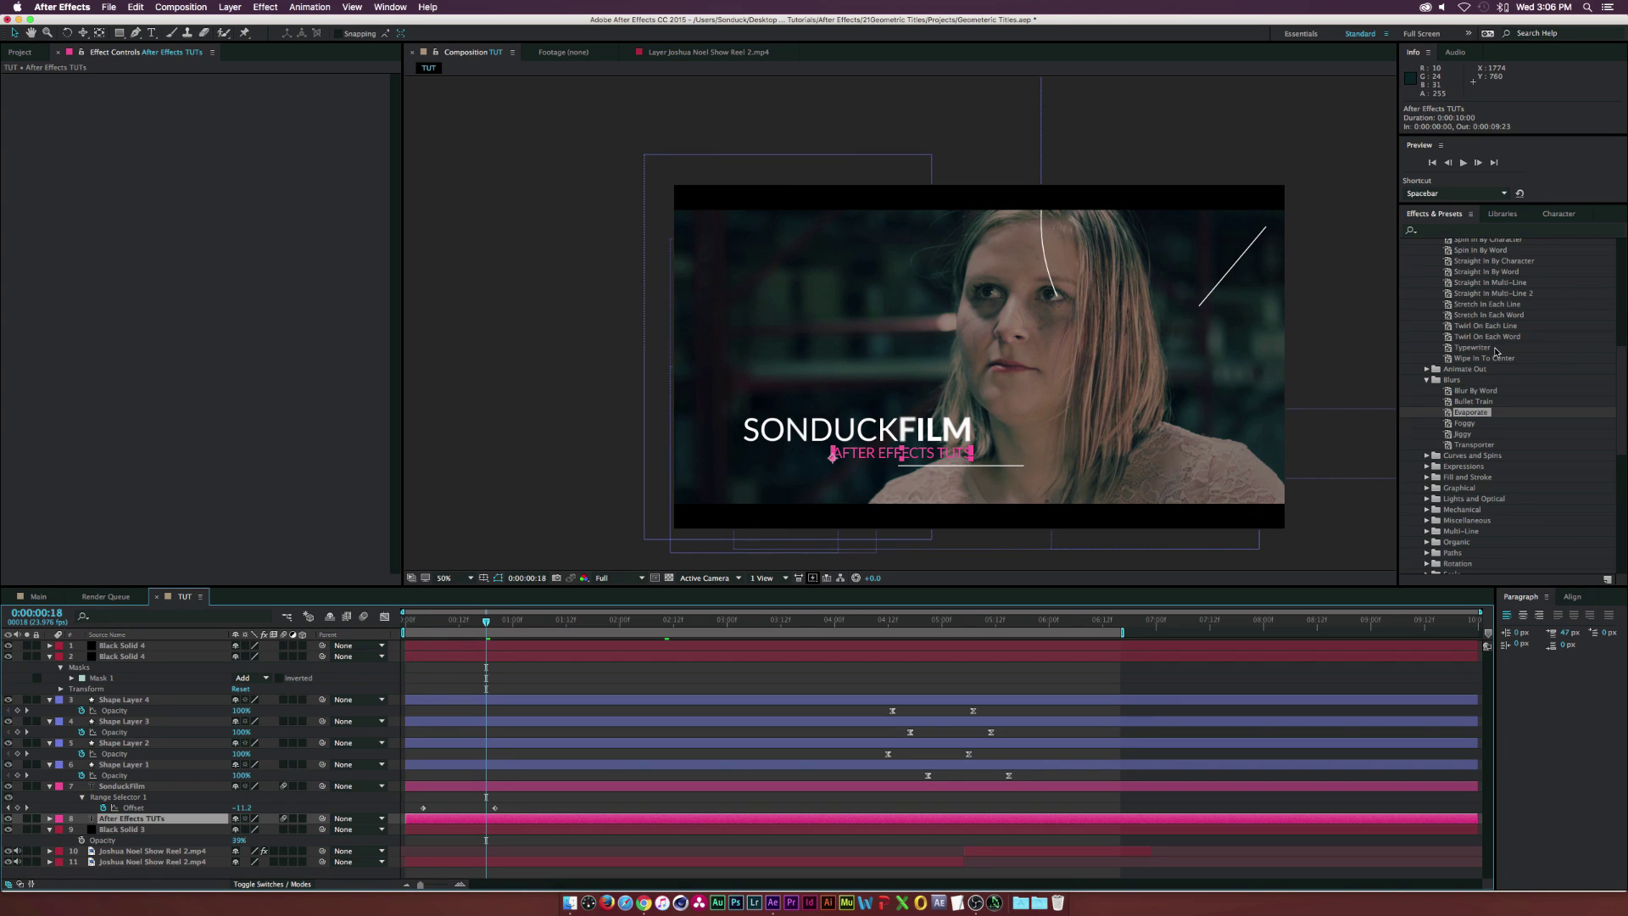
scroll(1496, 352, "up", 6)
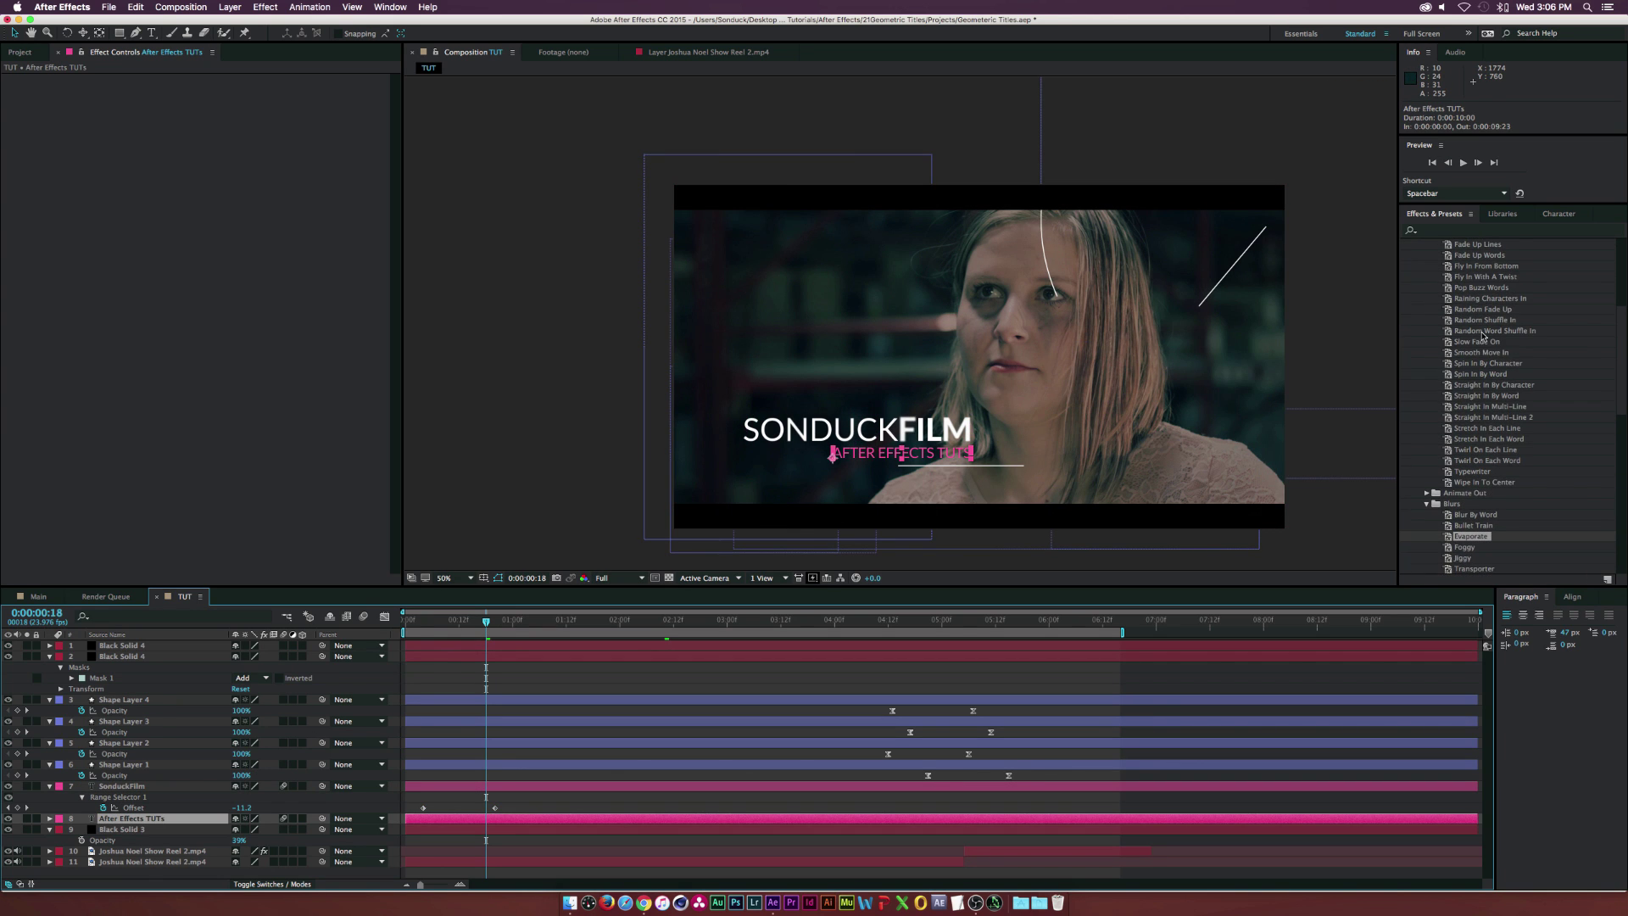
scroll(1481, 335, "up", 5)
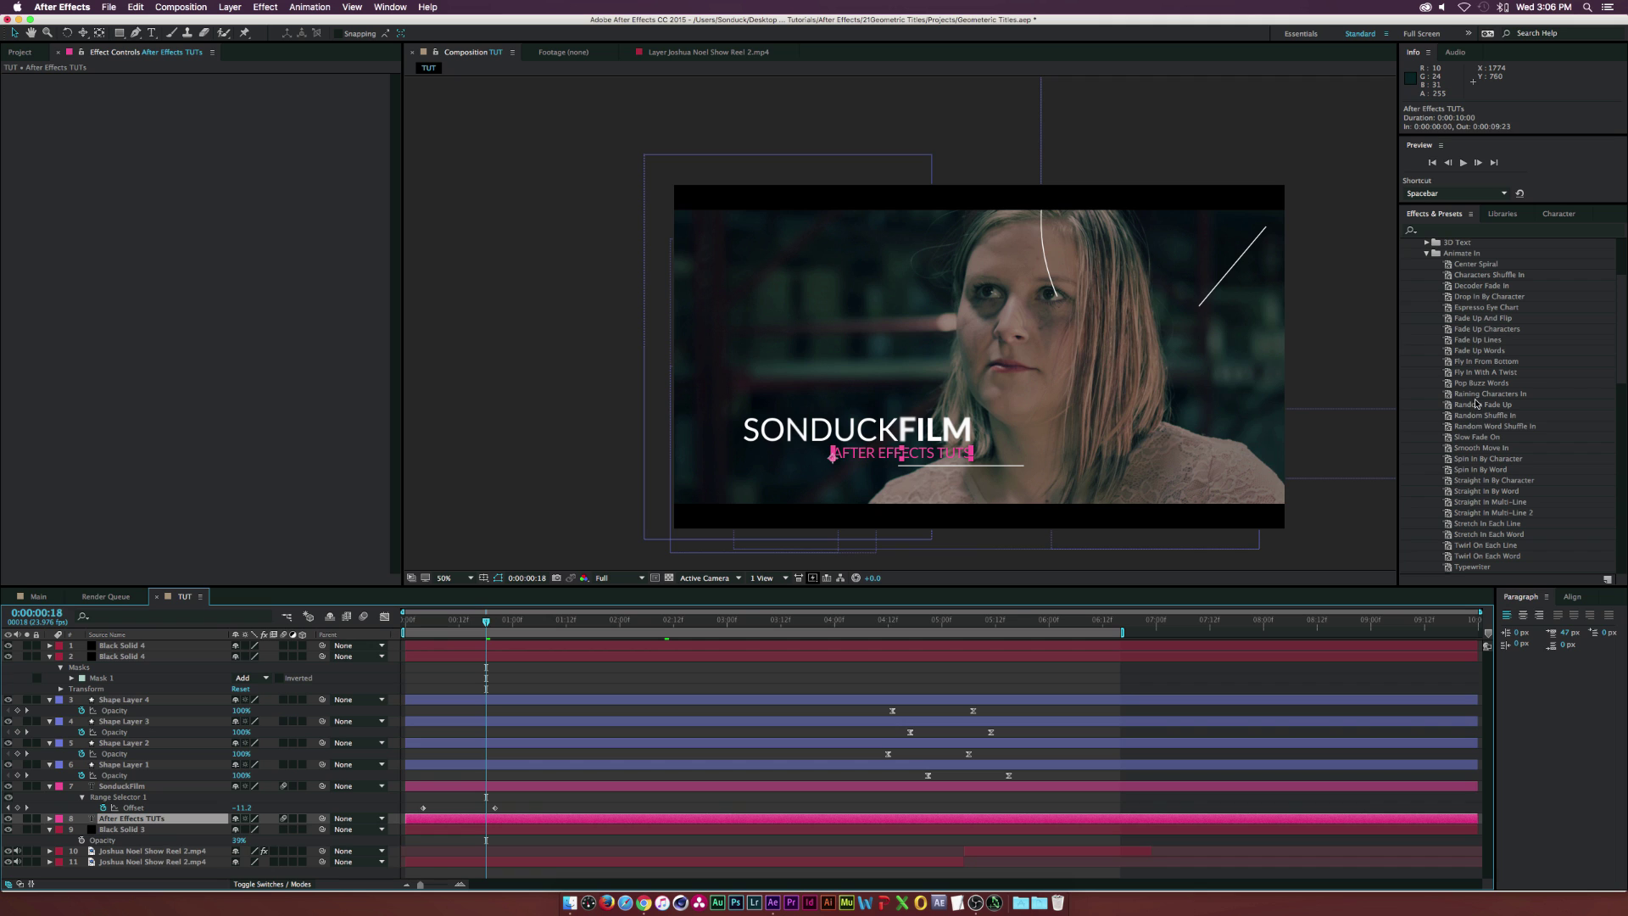
scroll(1497, 400, "up", 5)
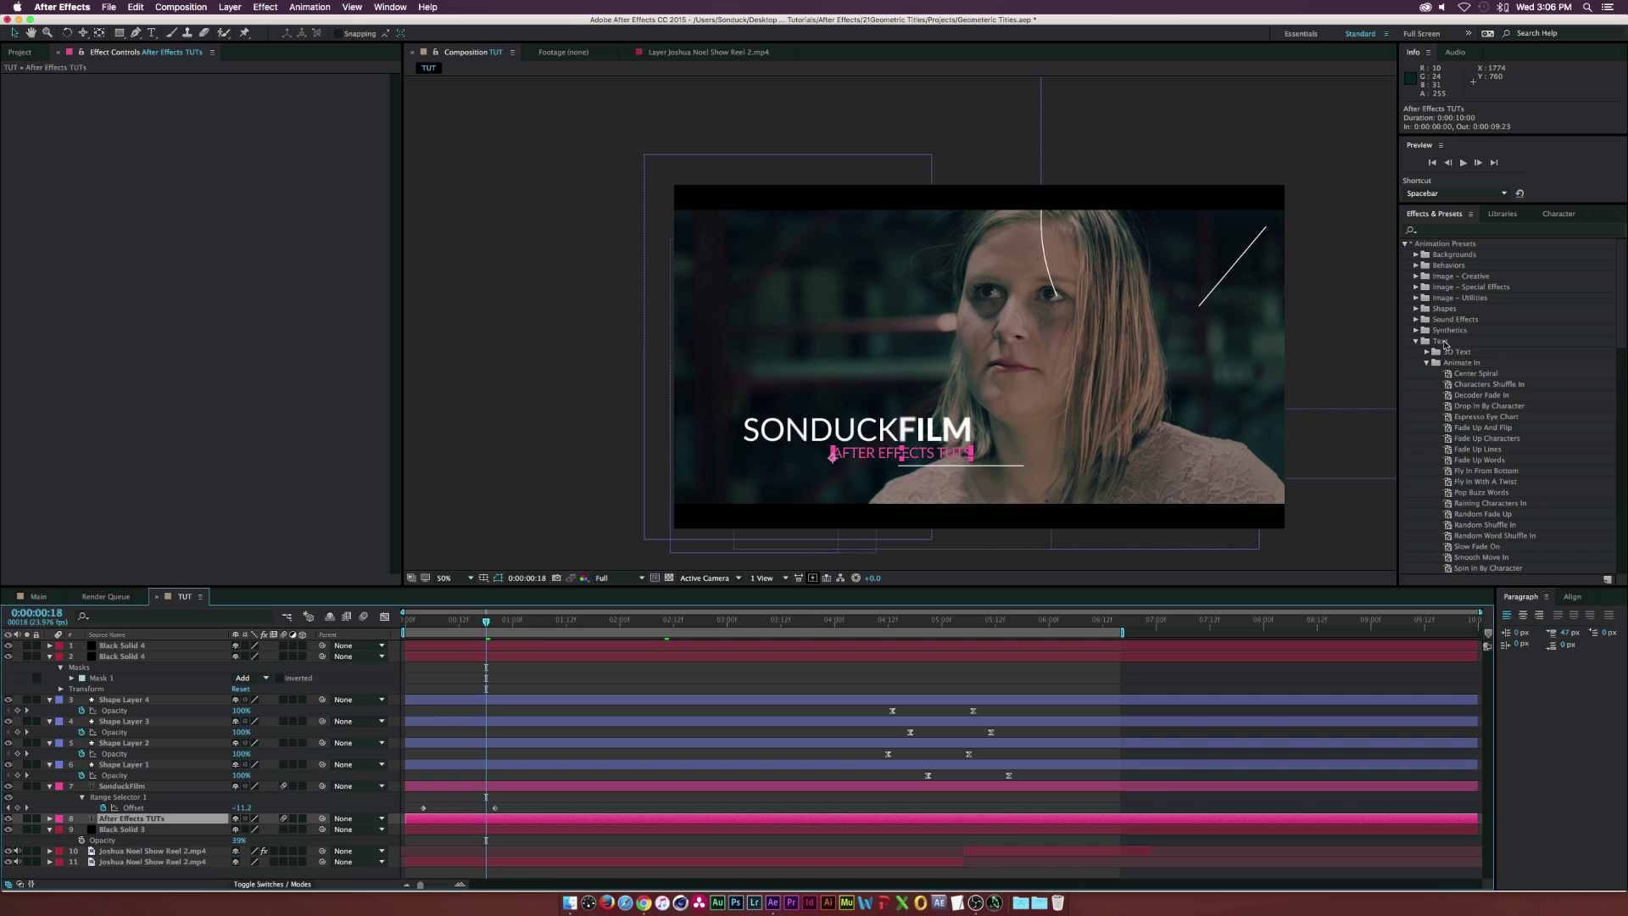
scroll(1444, 369, "down", 18)
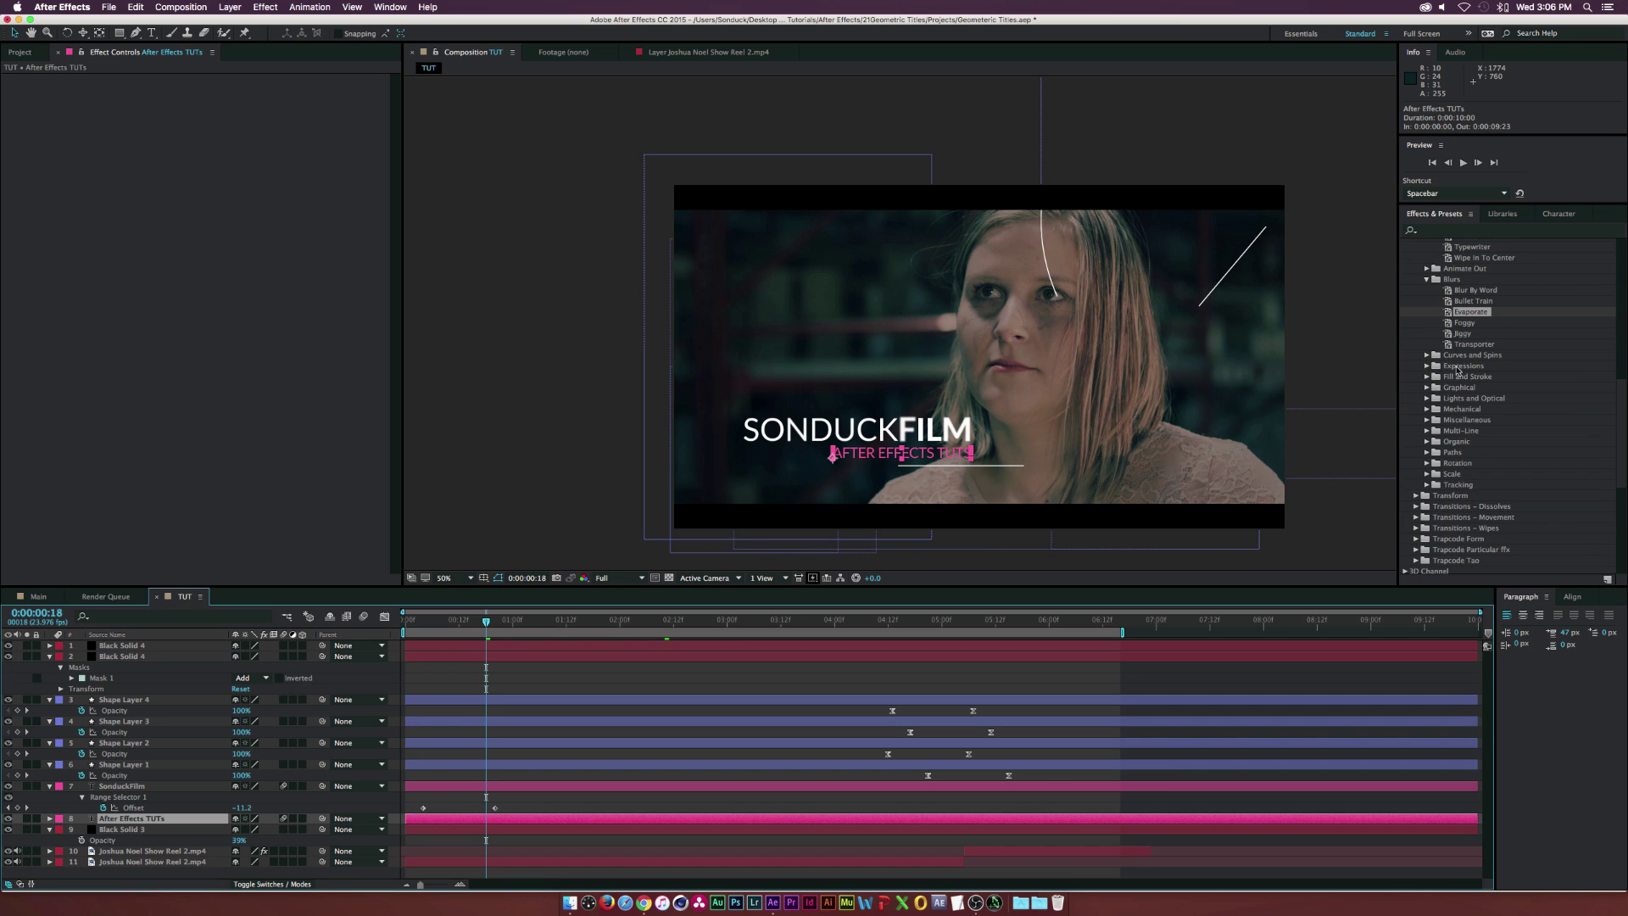
scroll(1439, 275, "up", 20)
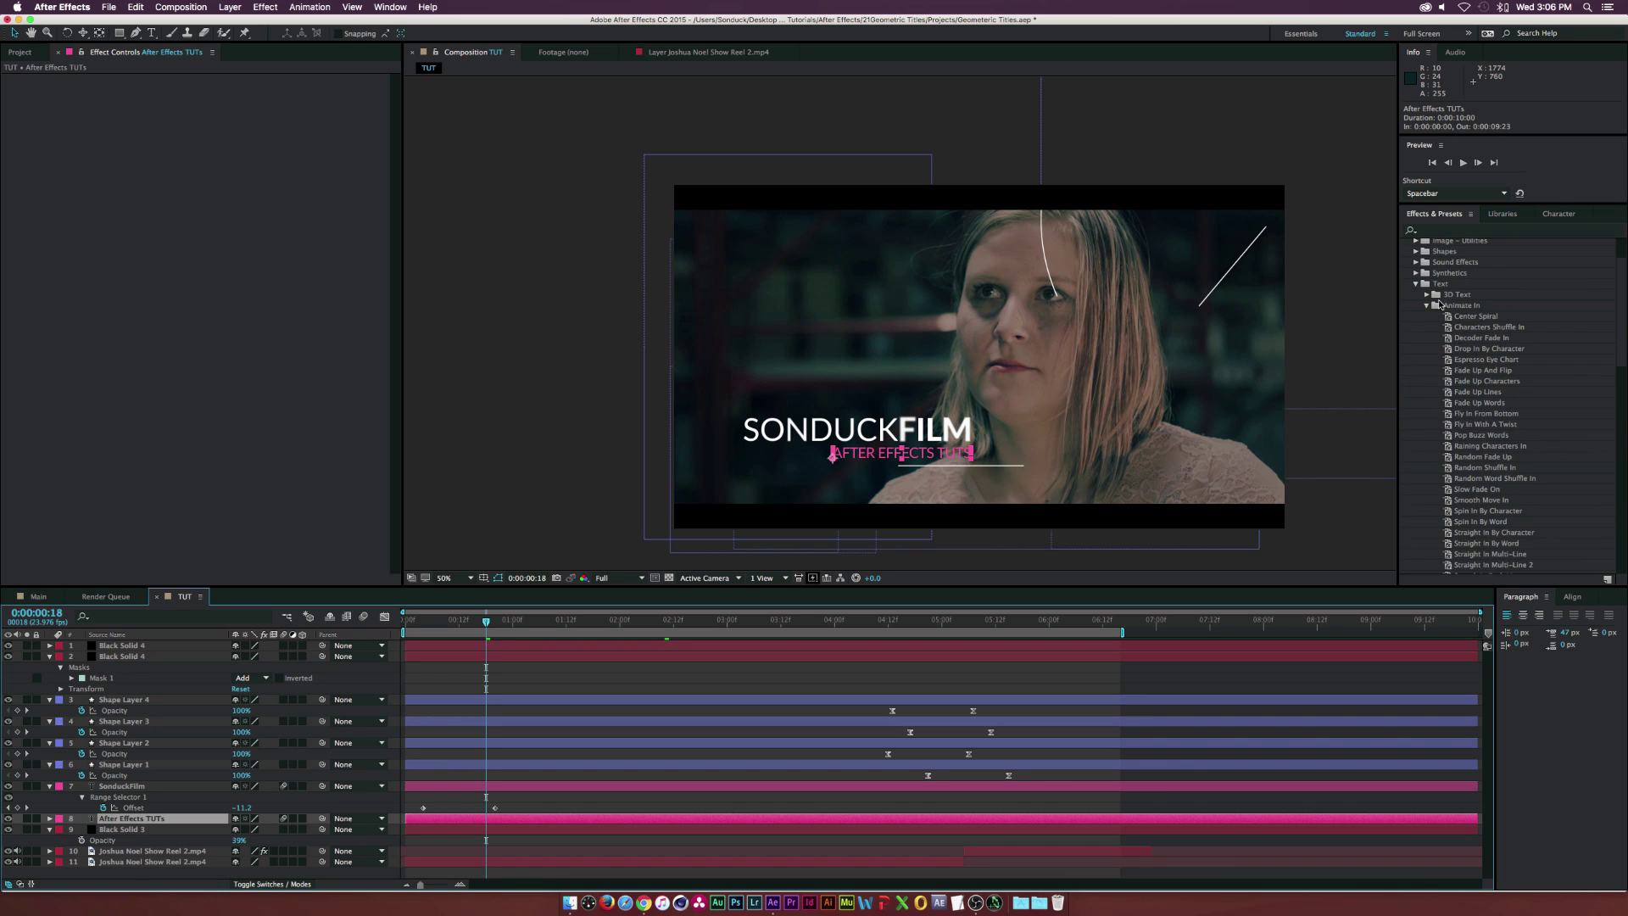
scroll(1460, 317, "down", 3)
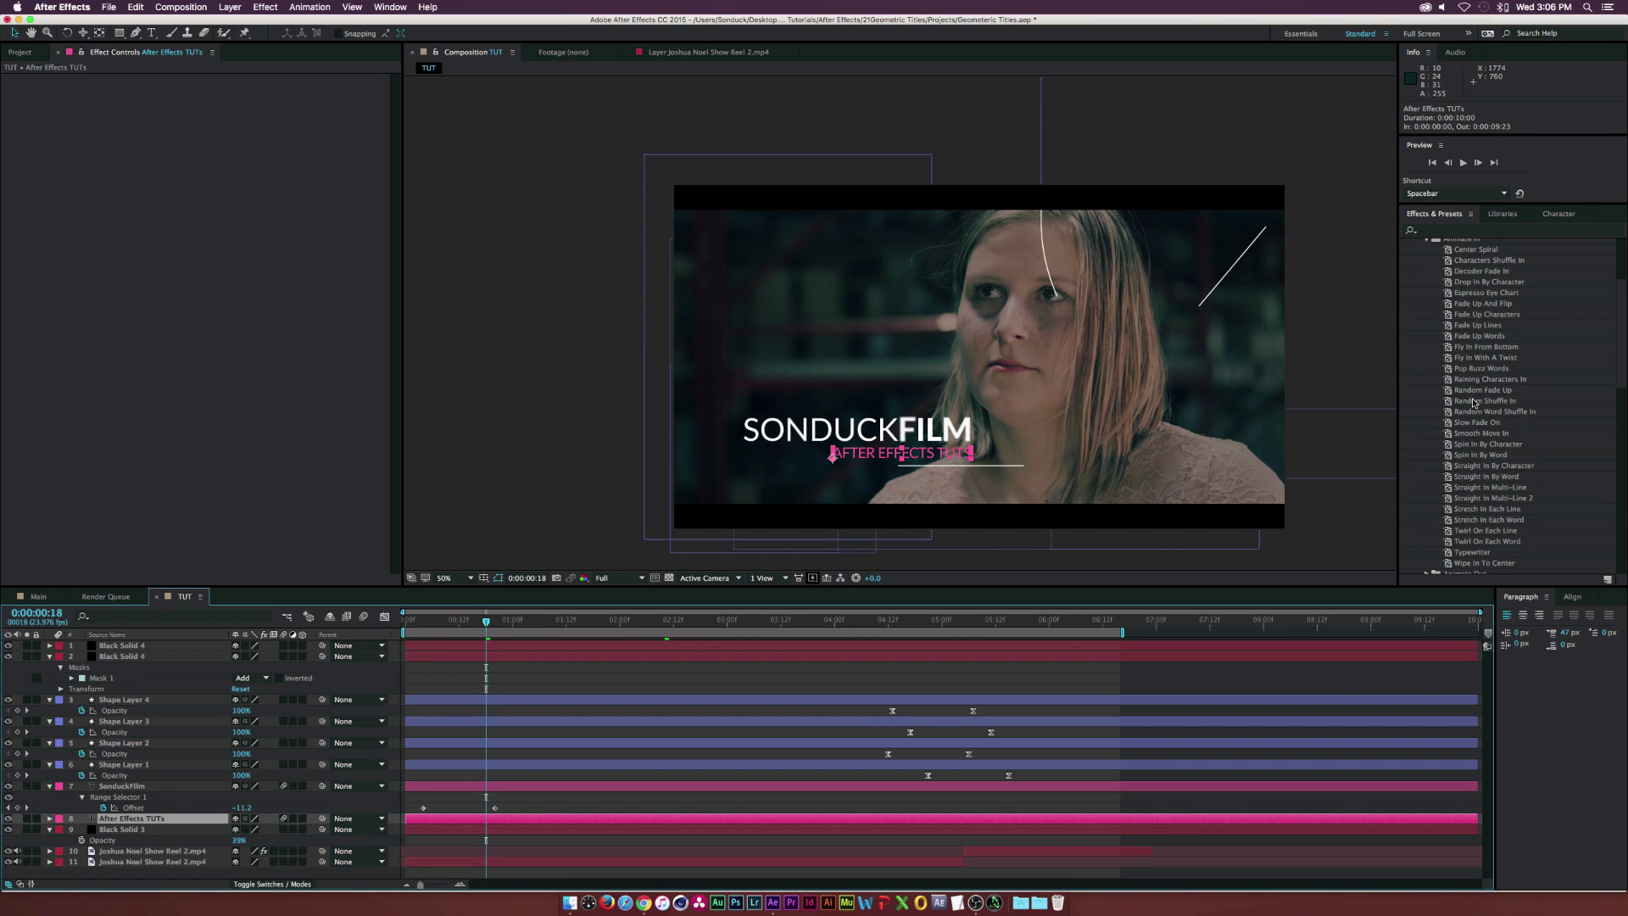
left_click(1468, 391)
left_click_drag(1502, 392, 155, 820)
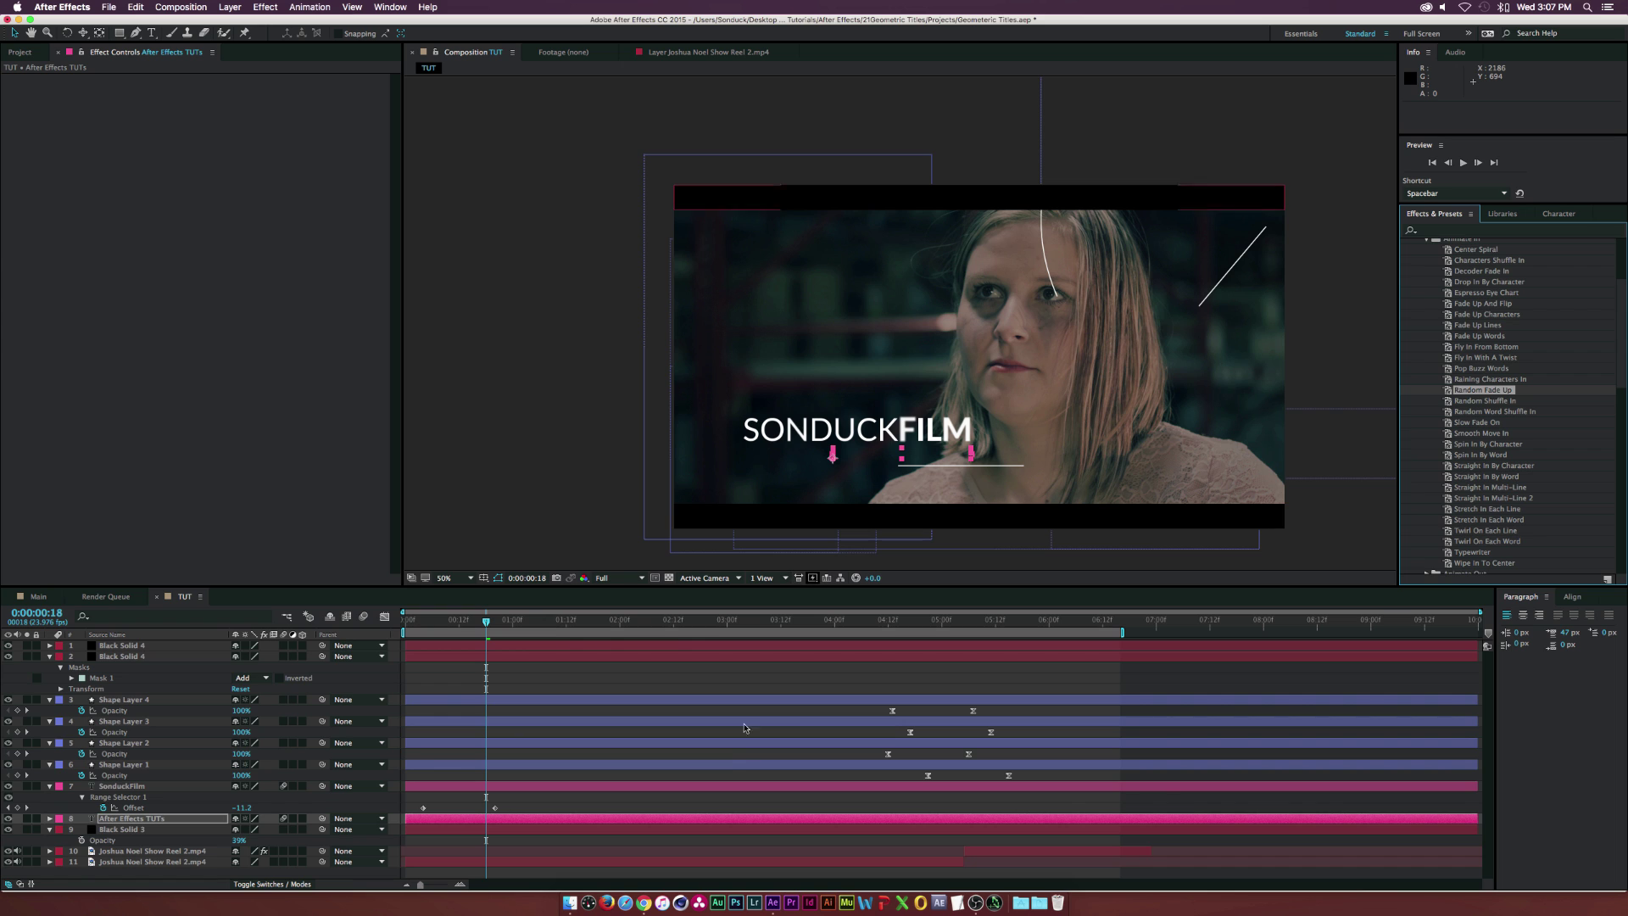
Tighten the After Effects TUTs Start keyframes, placing them from about 0:00:00:11 to 0:00:01:05, and scrub to 0:00:01:11 to check
left_click(565, 820)
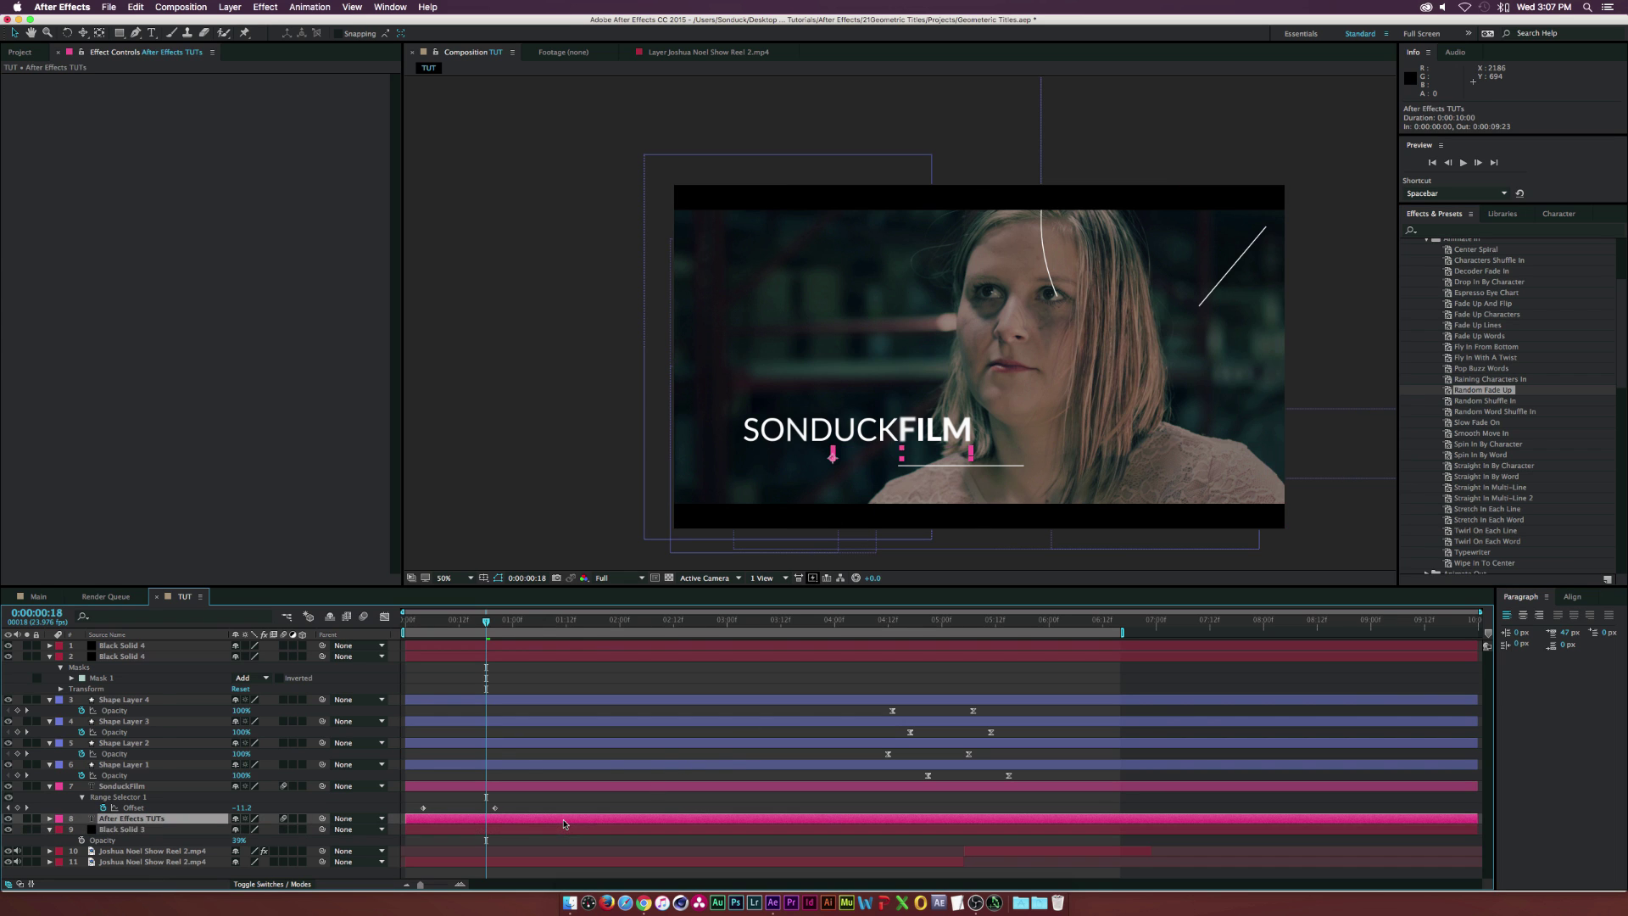
key("u")
left_click(647, 841)
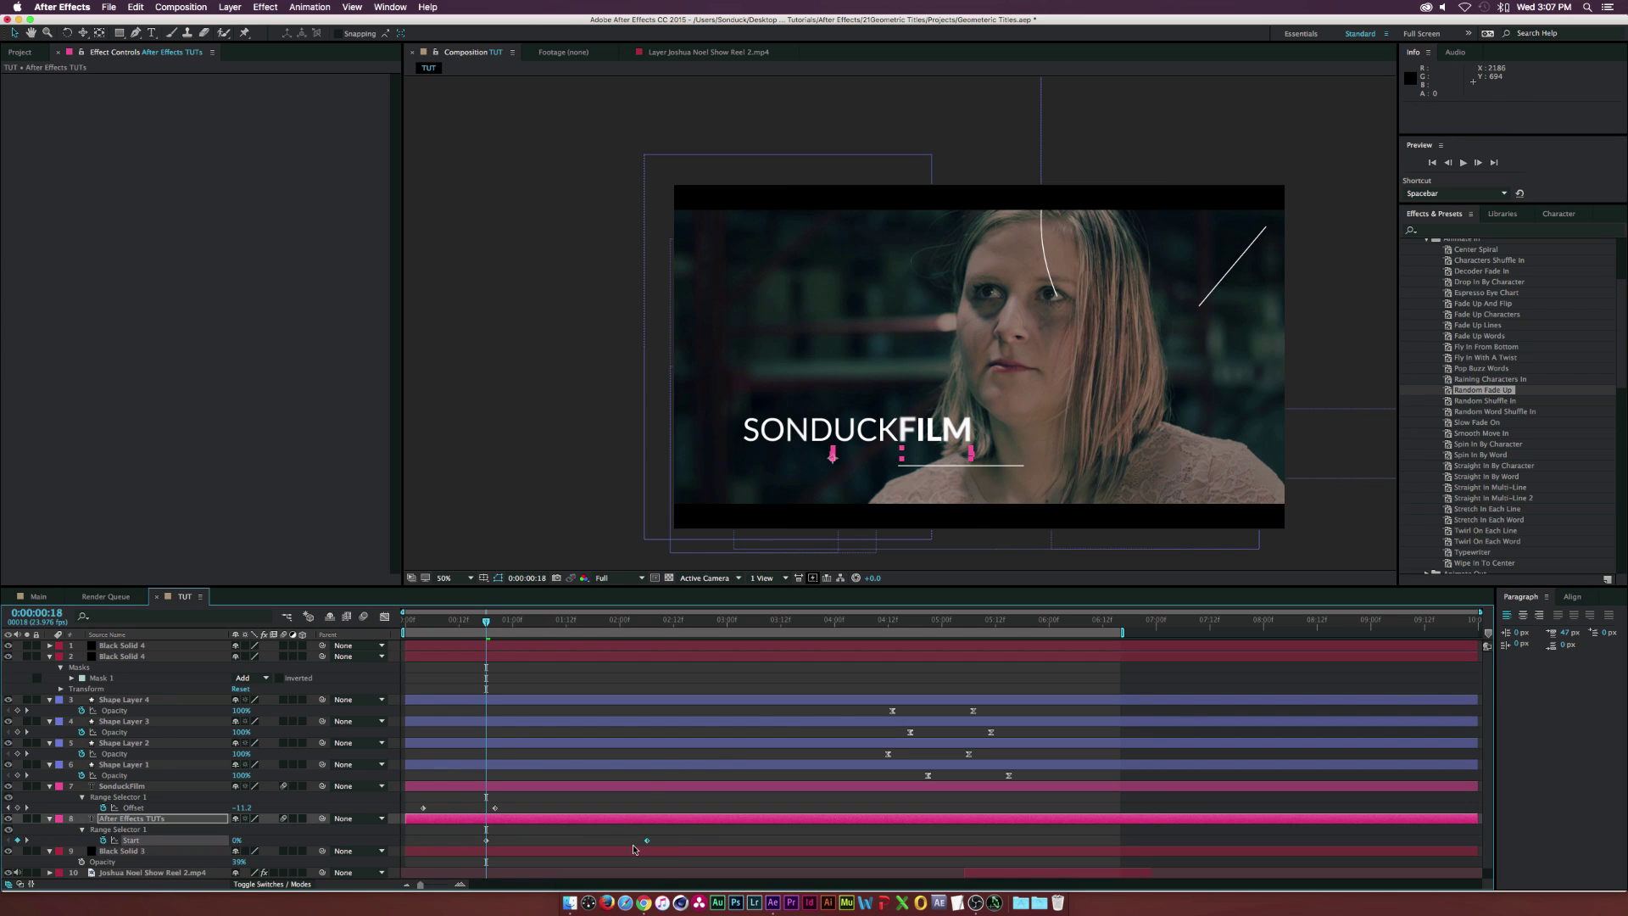
left_click_drag(649, 843, 452, 843)
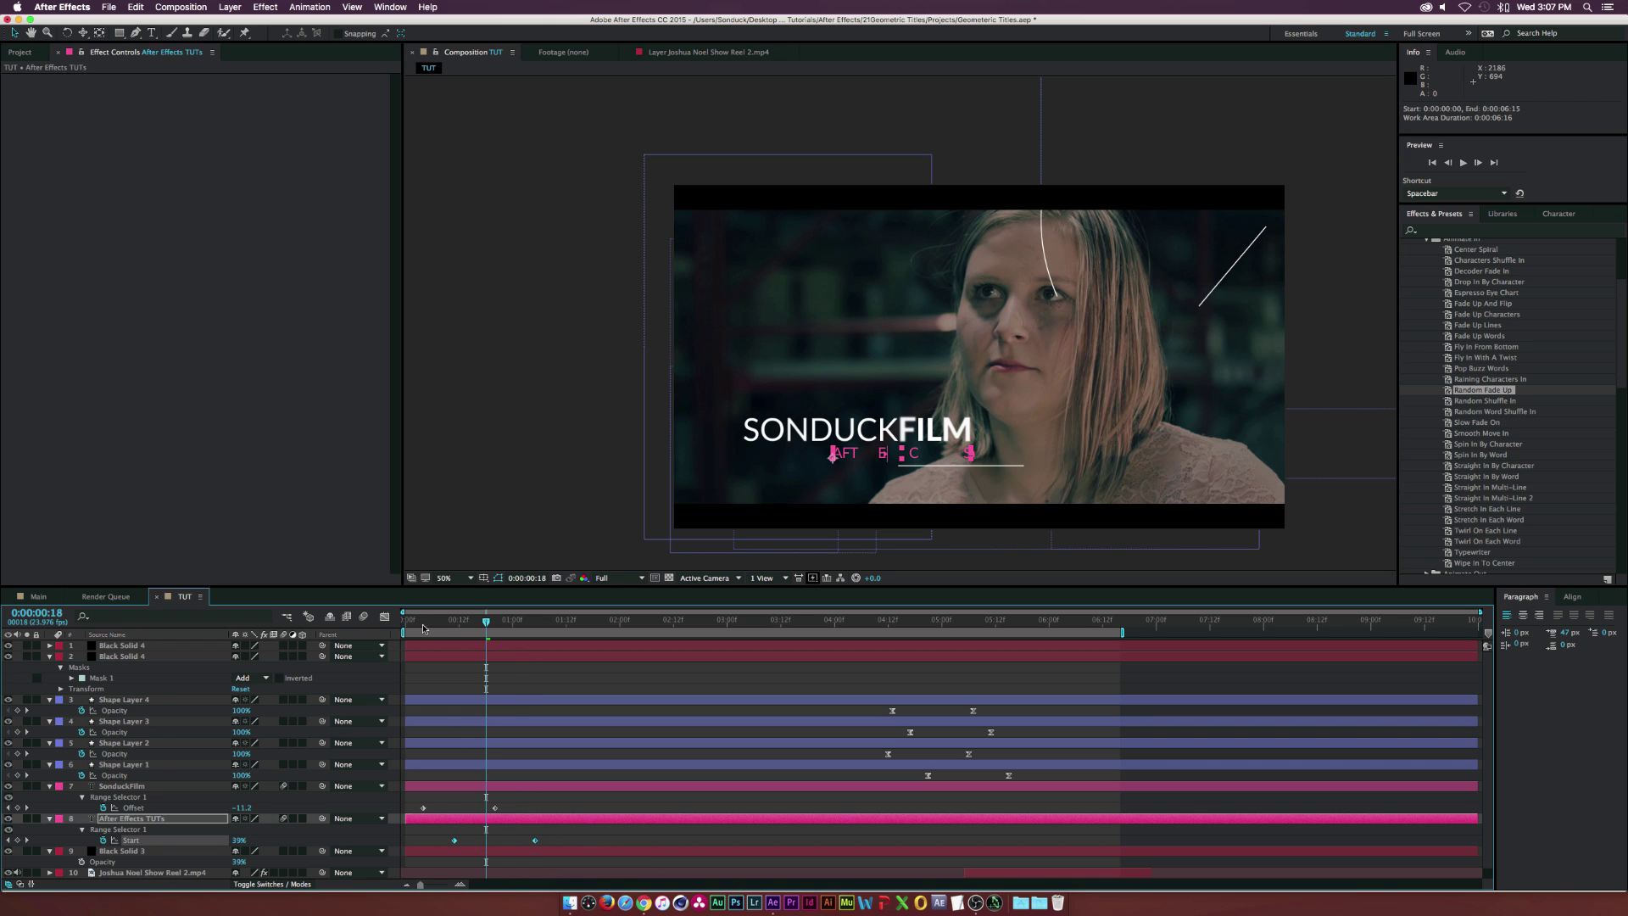
left_click_drag(423, 627, 561, 626)
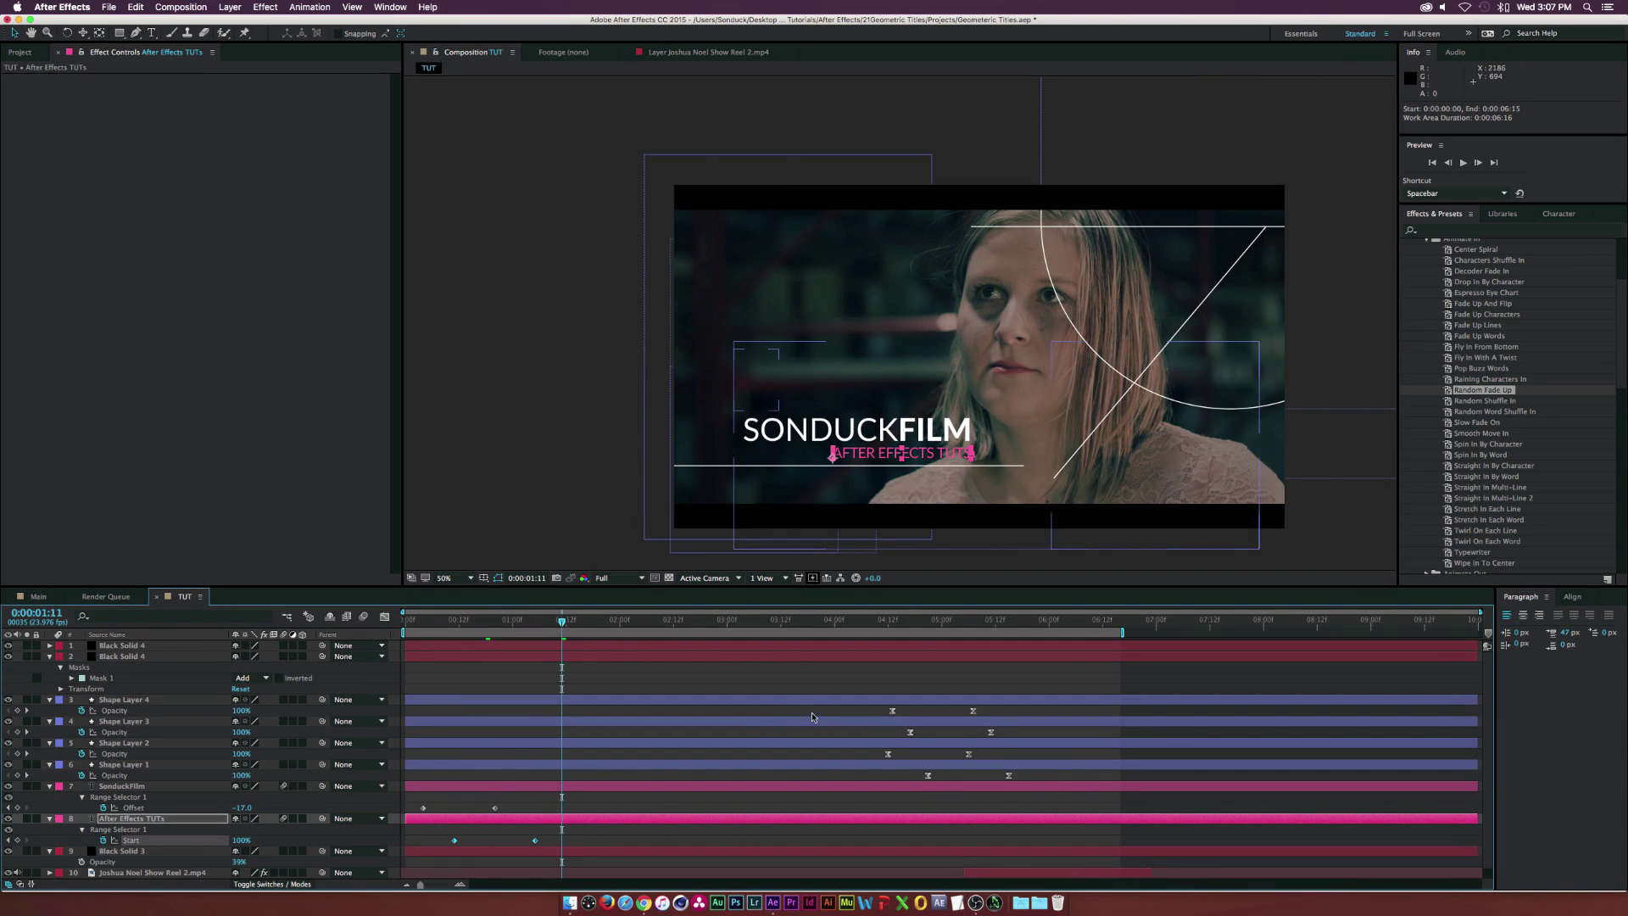
Add the TUT composition to the render queue and play the rendered TUT.mov in a Finder preview
left_click(180, 7)
left_click(203, 111)
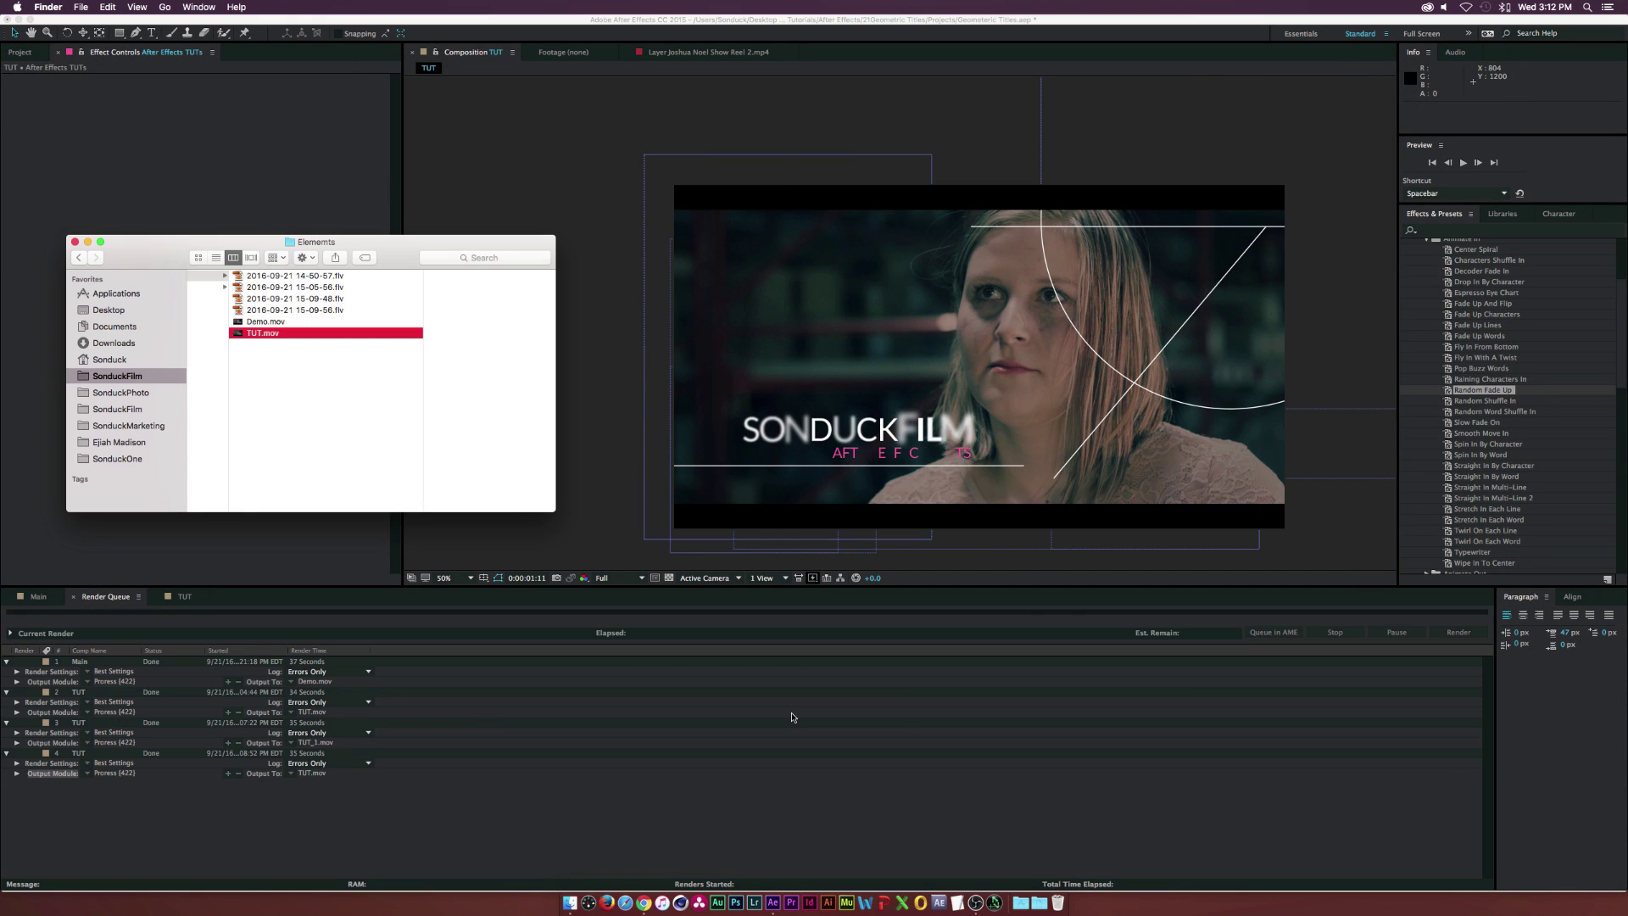
key("space")
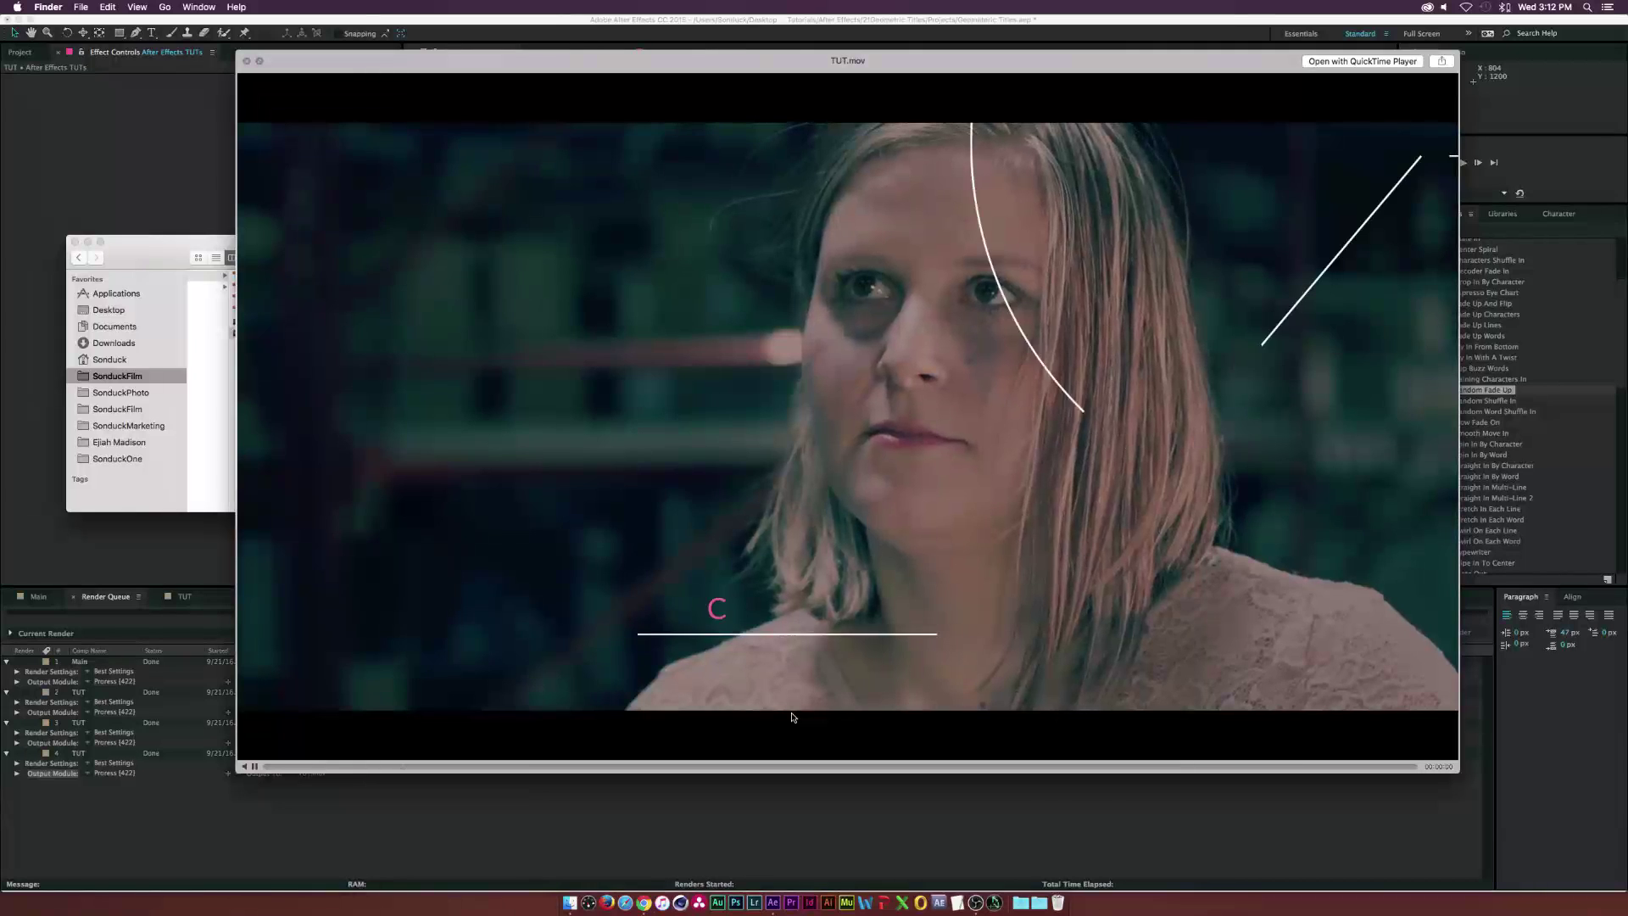